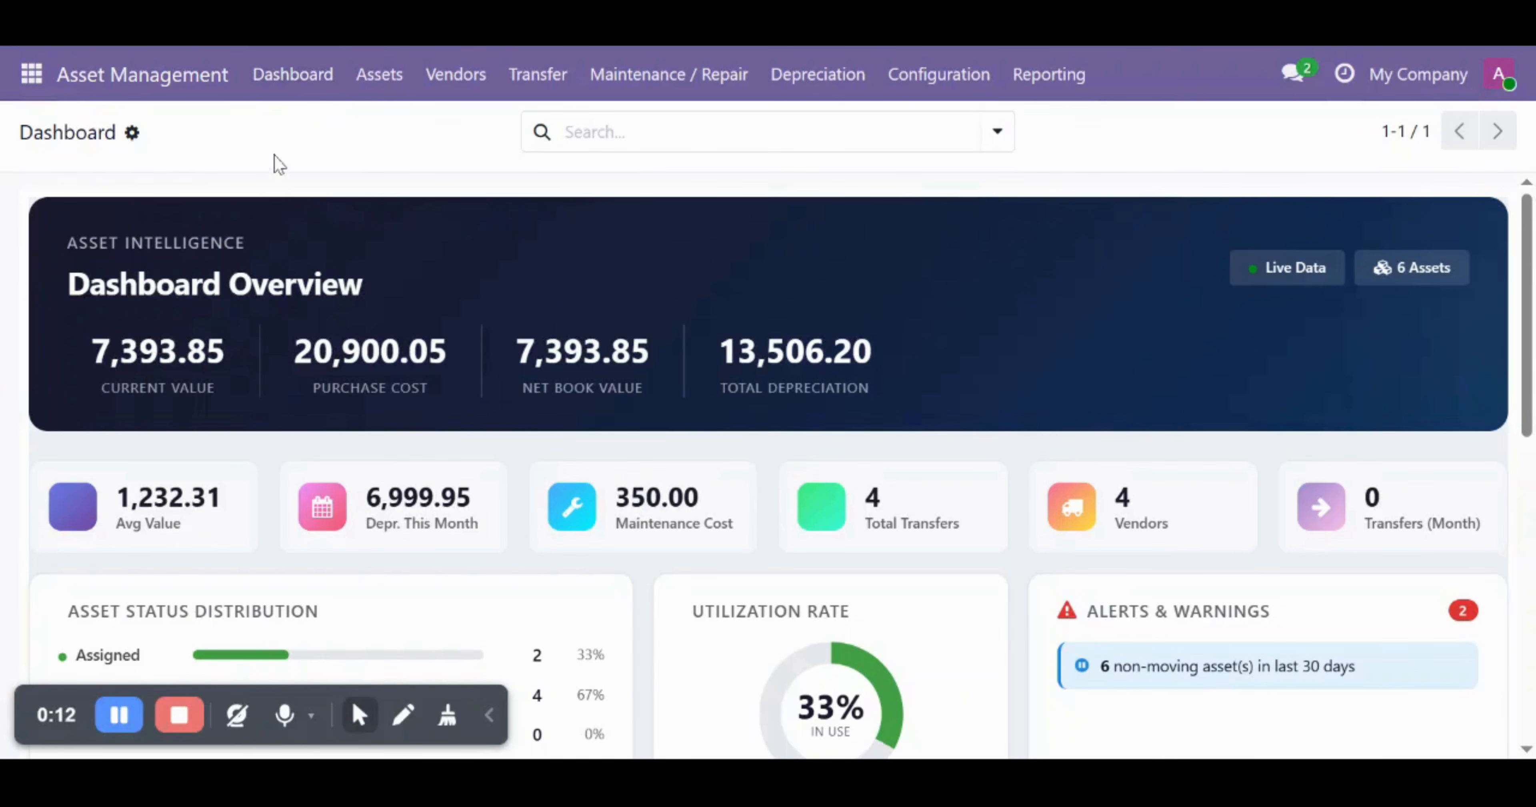
# - Reload the dashboard and scroll through its overview
pyautogui.click(288, 76)
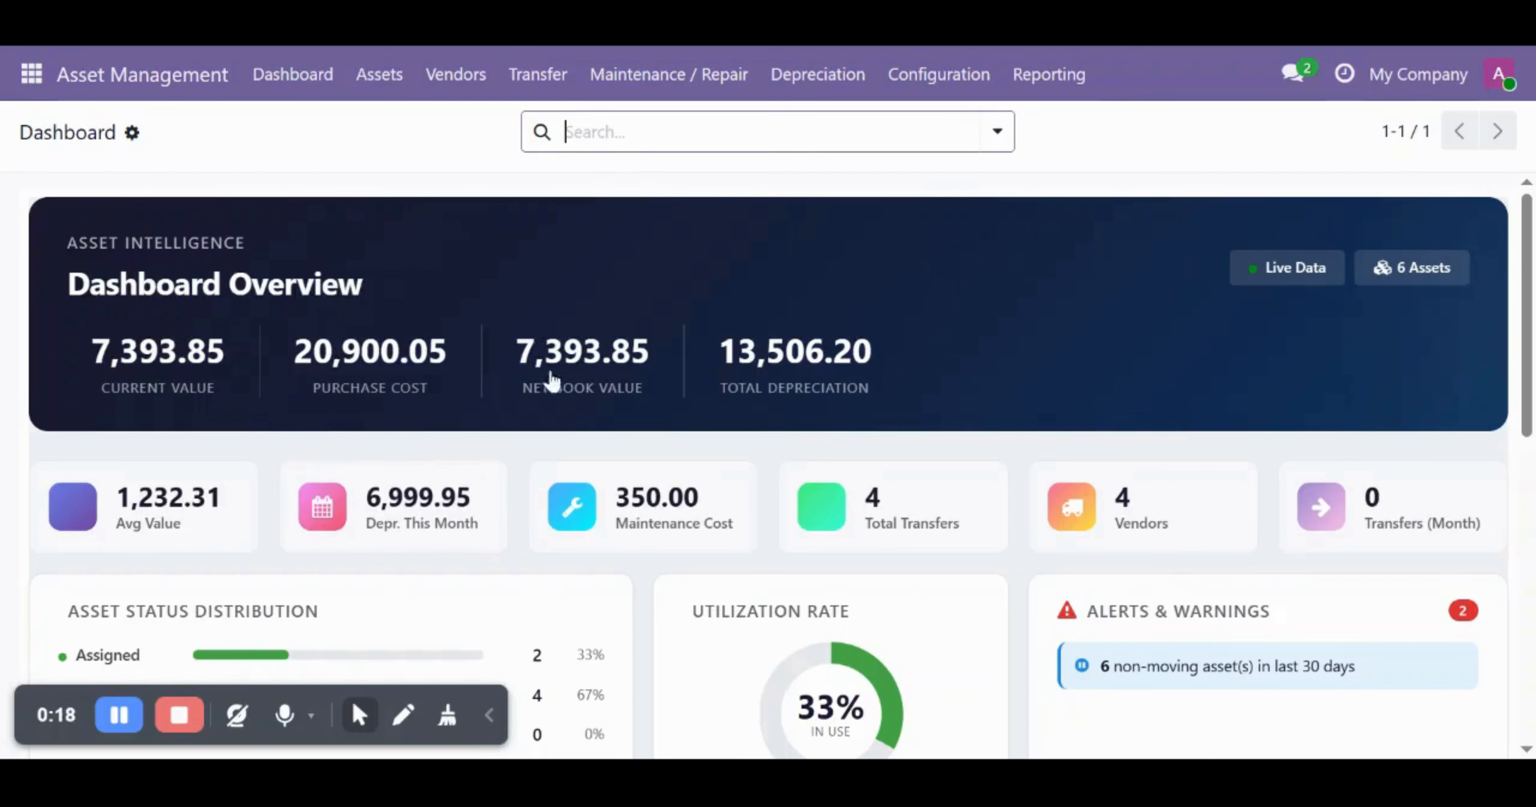
pyautogui.click(88, 347)
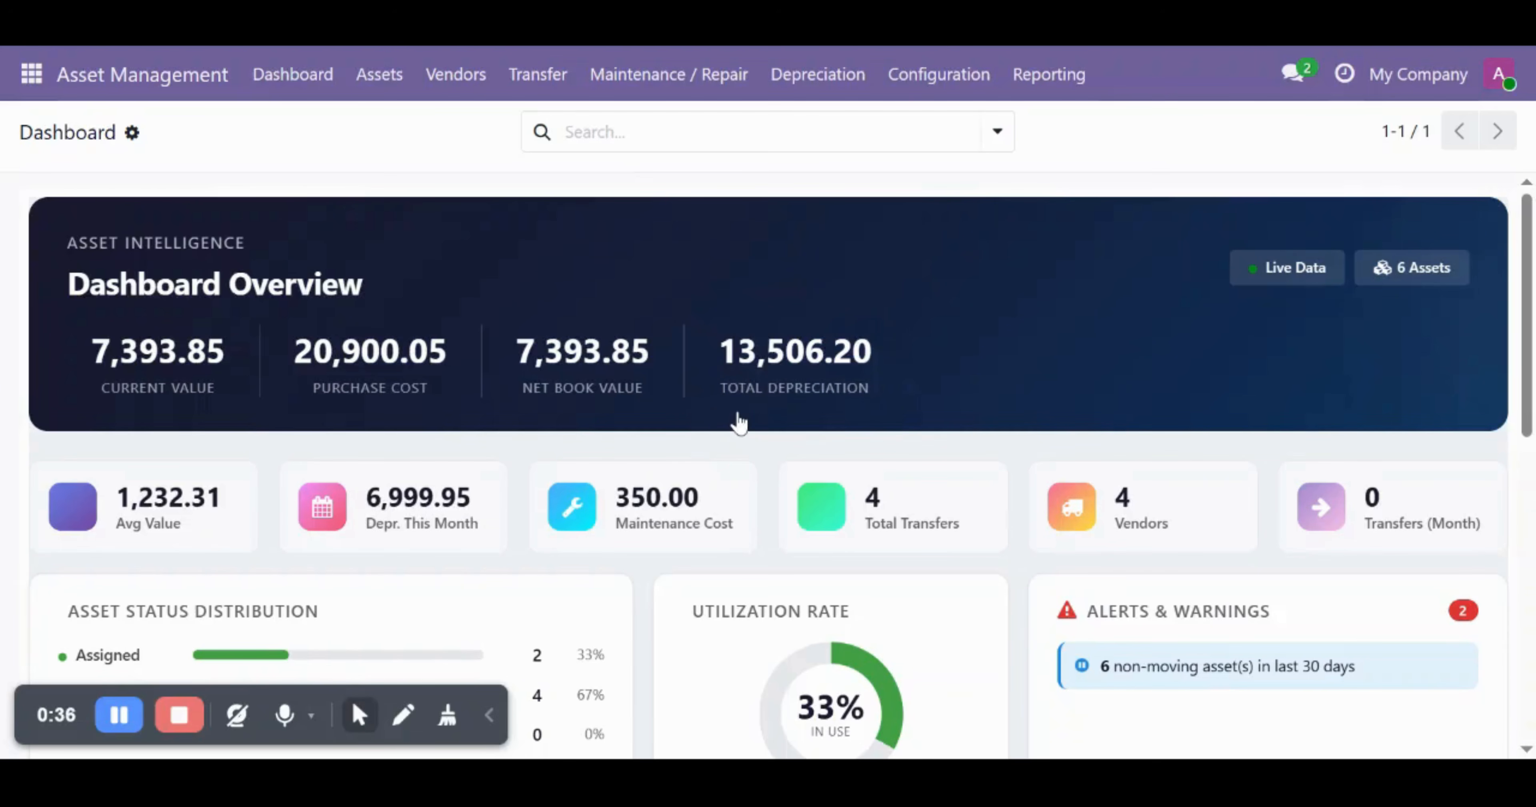
pyautogui.scroll(-3, 738, 422)
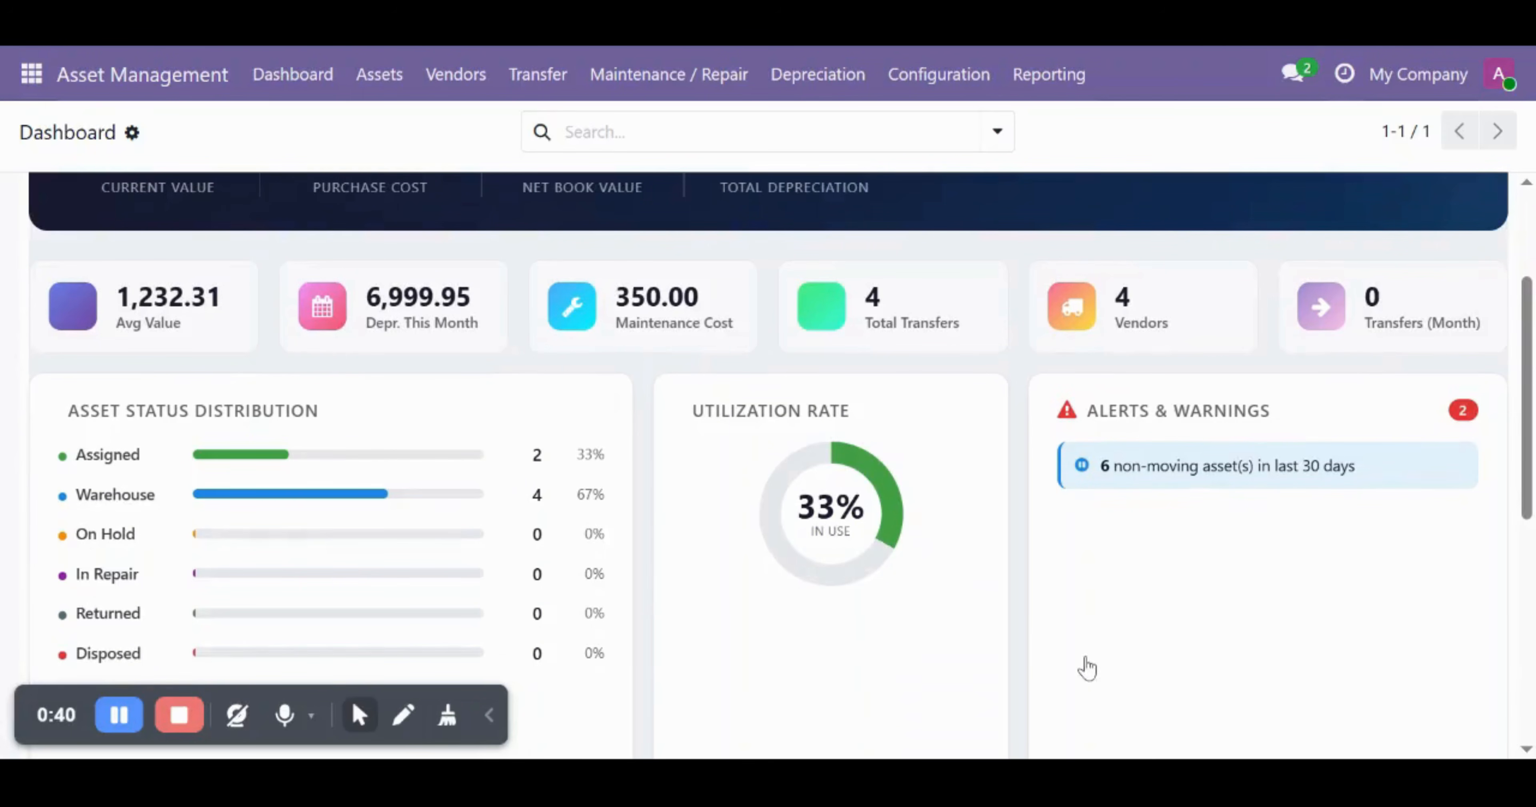
pyautogui.scroll(-1, 1018, 610)
pyautogui.scroll(2, 1020, 611)
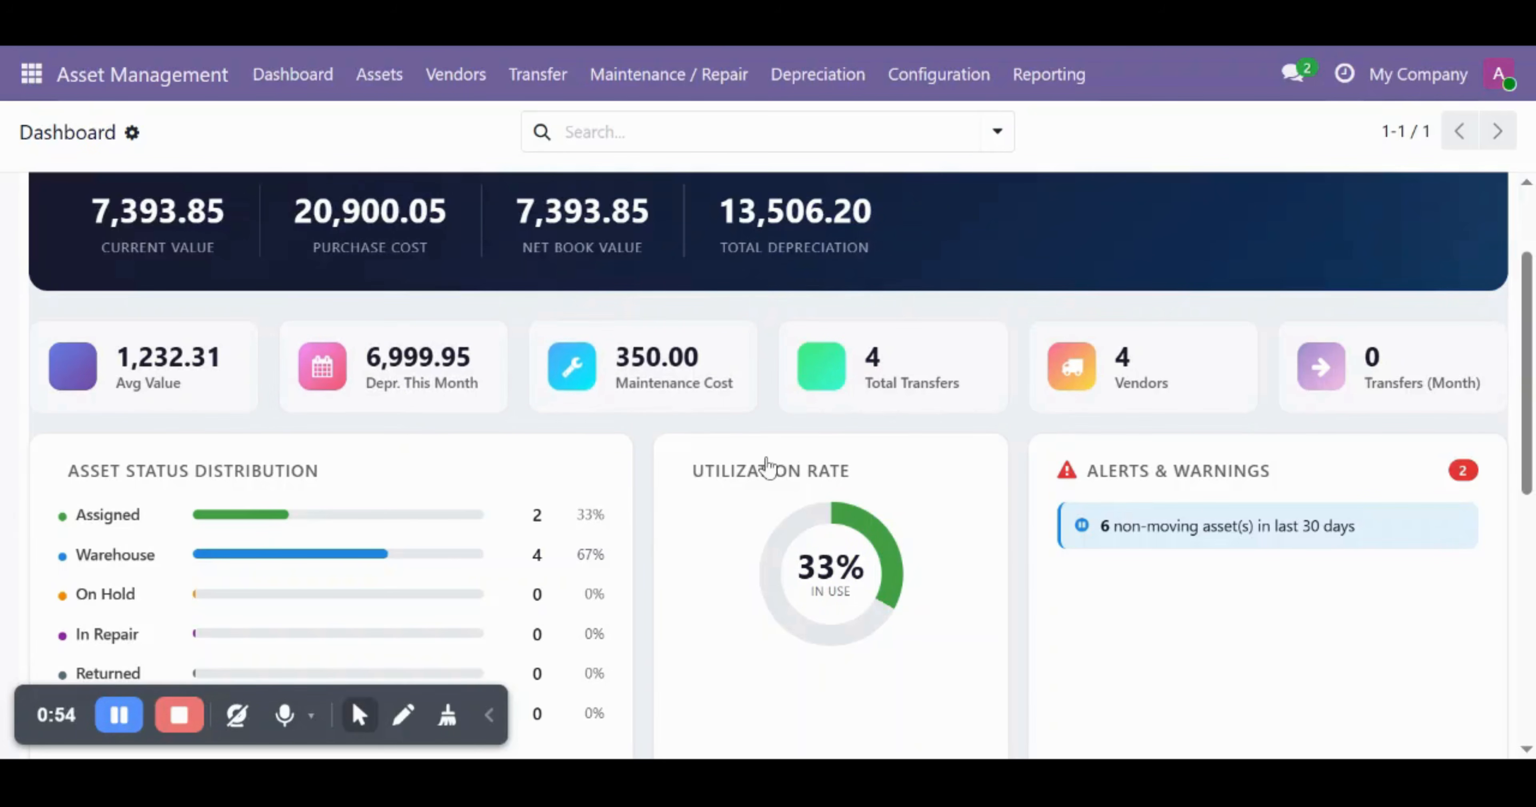
pyautogui.scroll(-3, 964, 573)
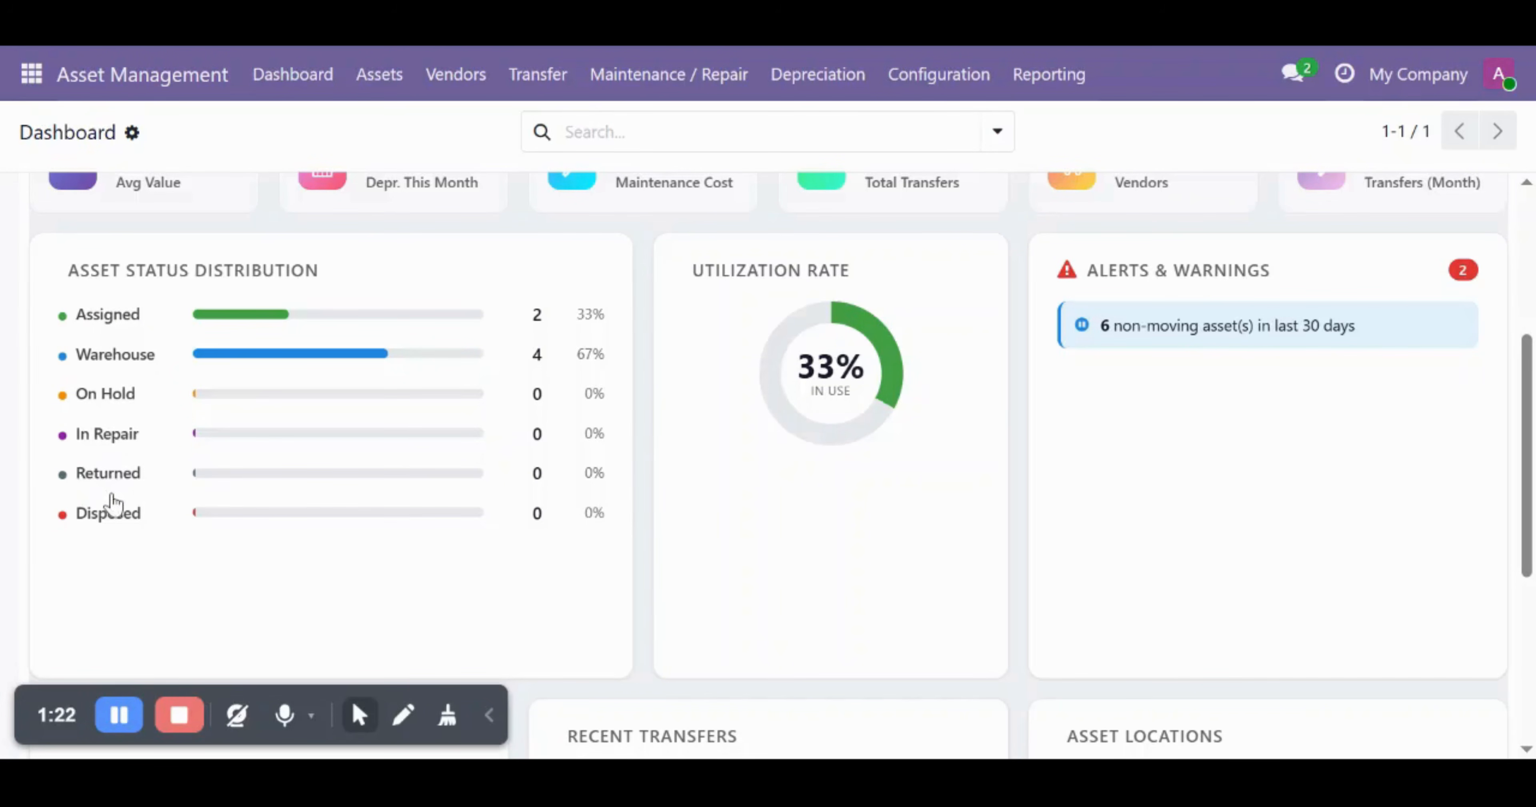
pyautogui.scroll(-3, 787, 560)
pyautogui.scroll(-2, 790, 561)
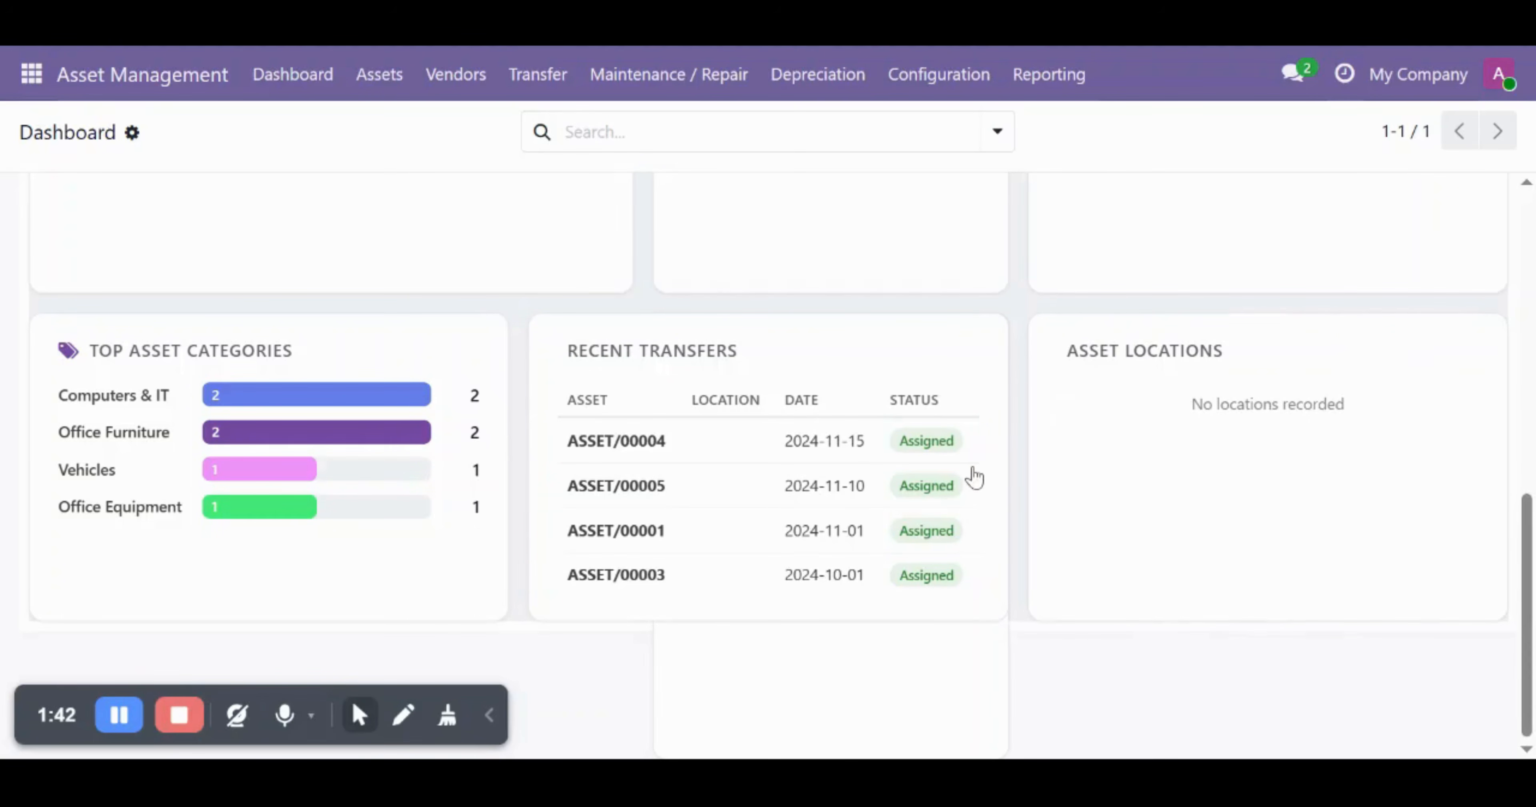
# - Start a blank new vendor record from the Vendors list
pyautogui.scroll(10, 972, 477)
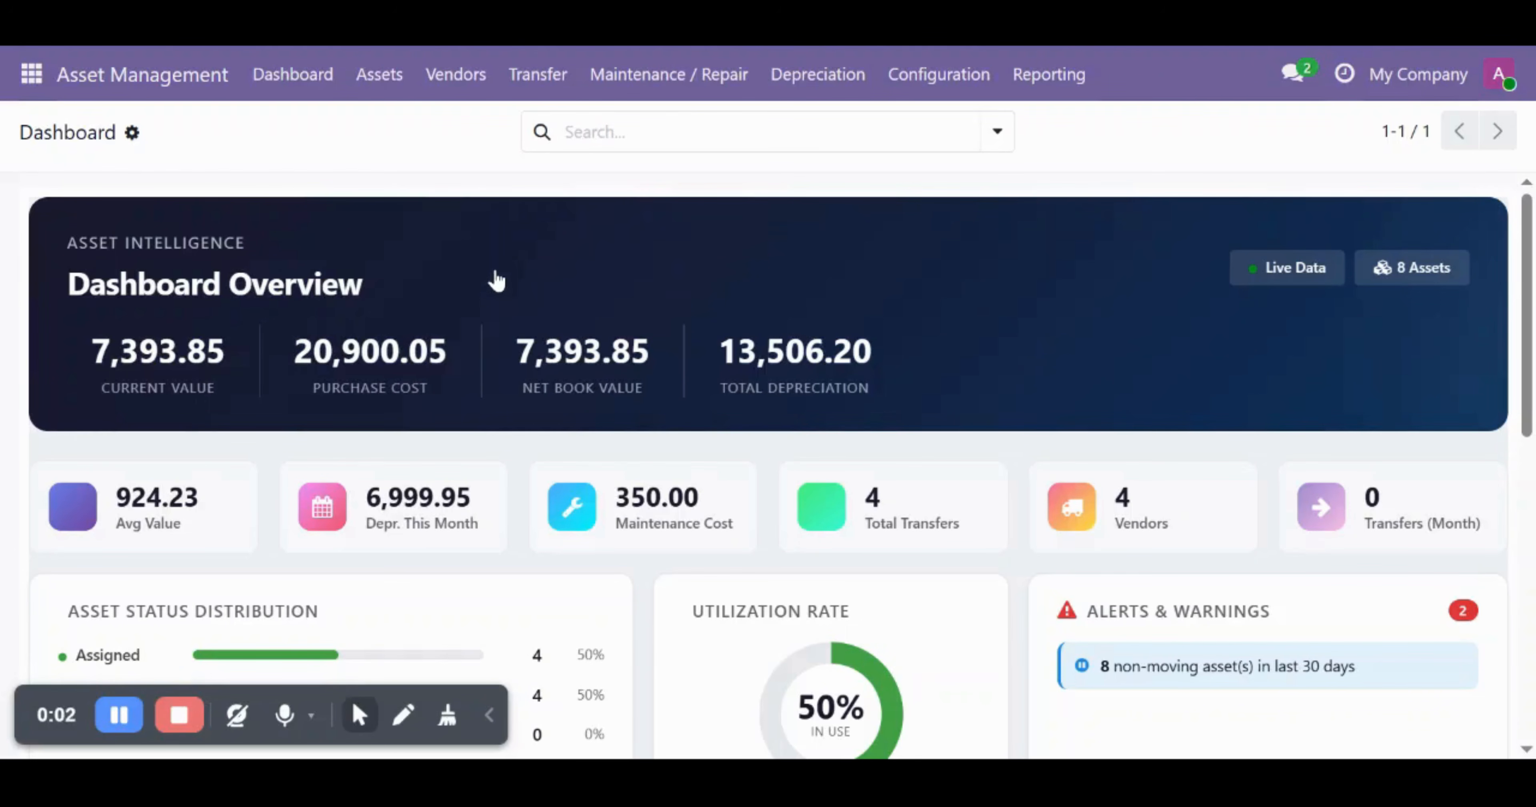
pyautogui.click(456, 76)
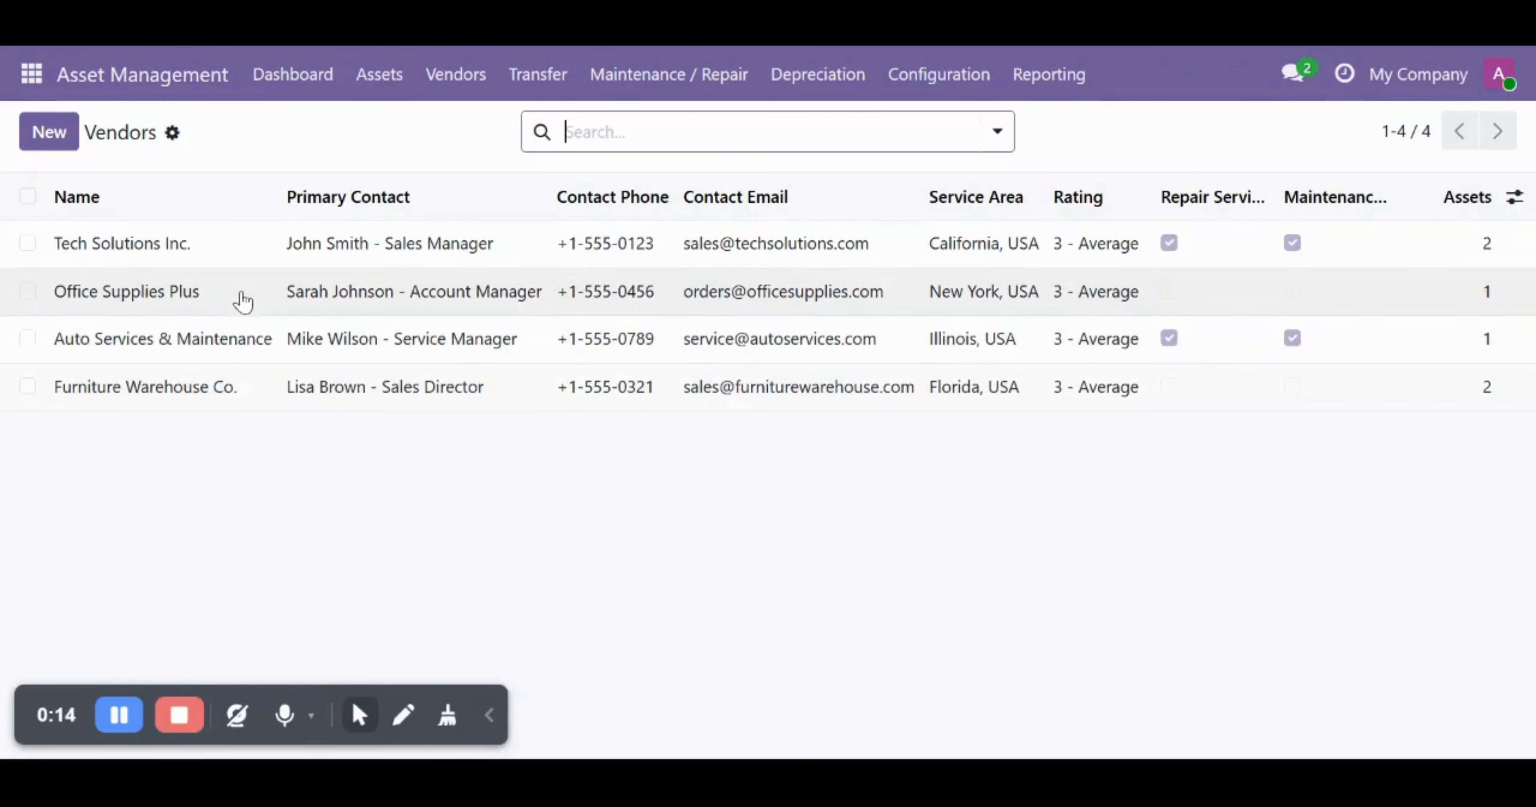
pyautogui.click(68, 142)
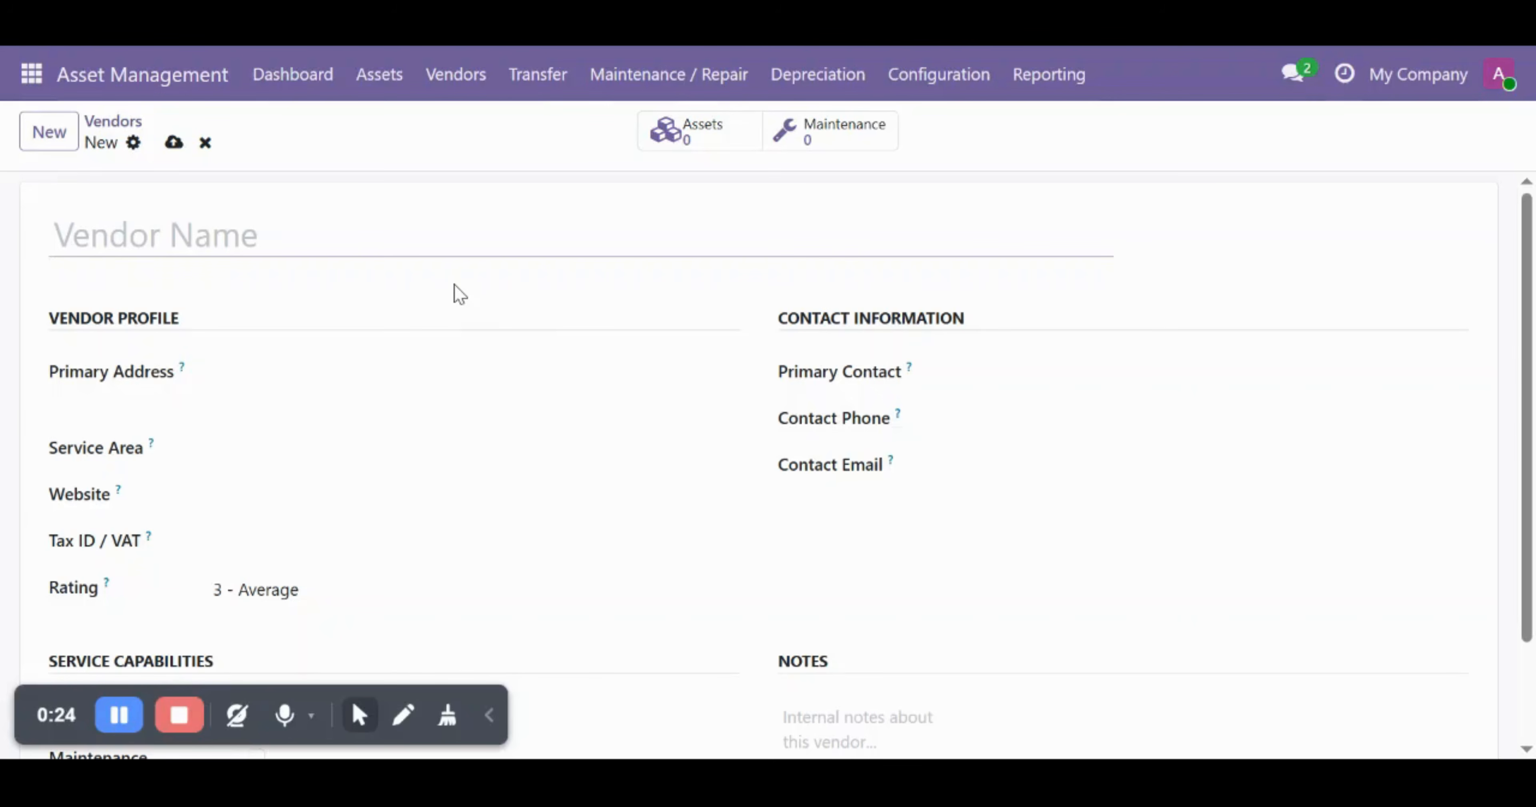
# - Name the vendor Infotech pvt lmt and enter its primary address, Gate 23, Norway
pyautogui.write('INfo')
pyautogui.press('BackSpace')
pyautogui.press('BackSpace')
pyautogui.press('BackSpace')
pyautogui.press('BackSpace')
pyautogui.write('Info')
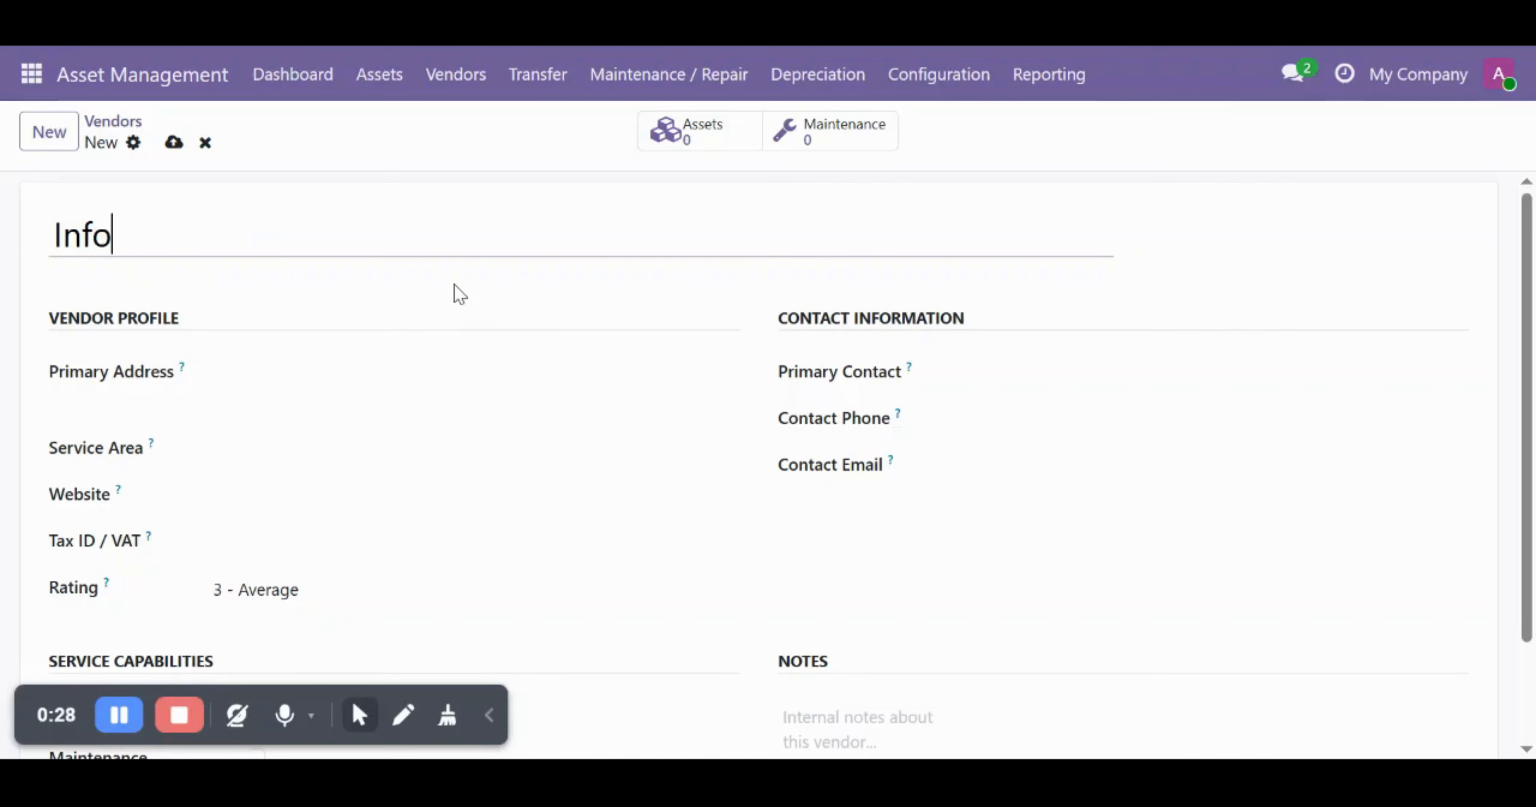
pyautogui.write('tech pc')
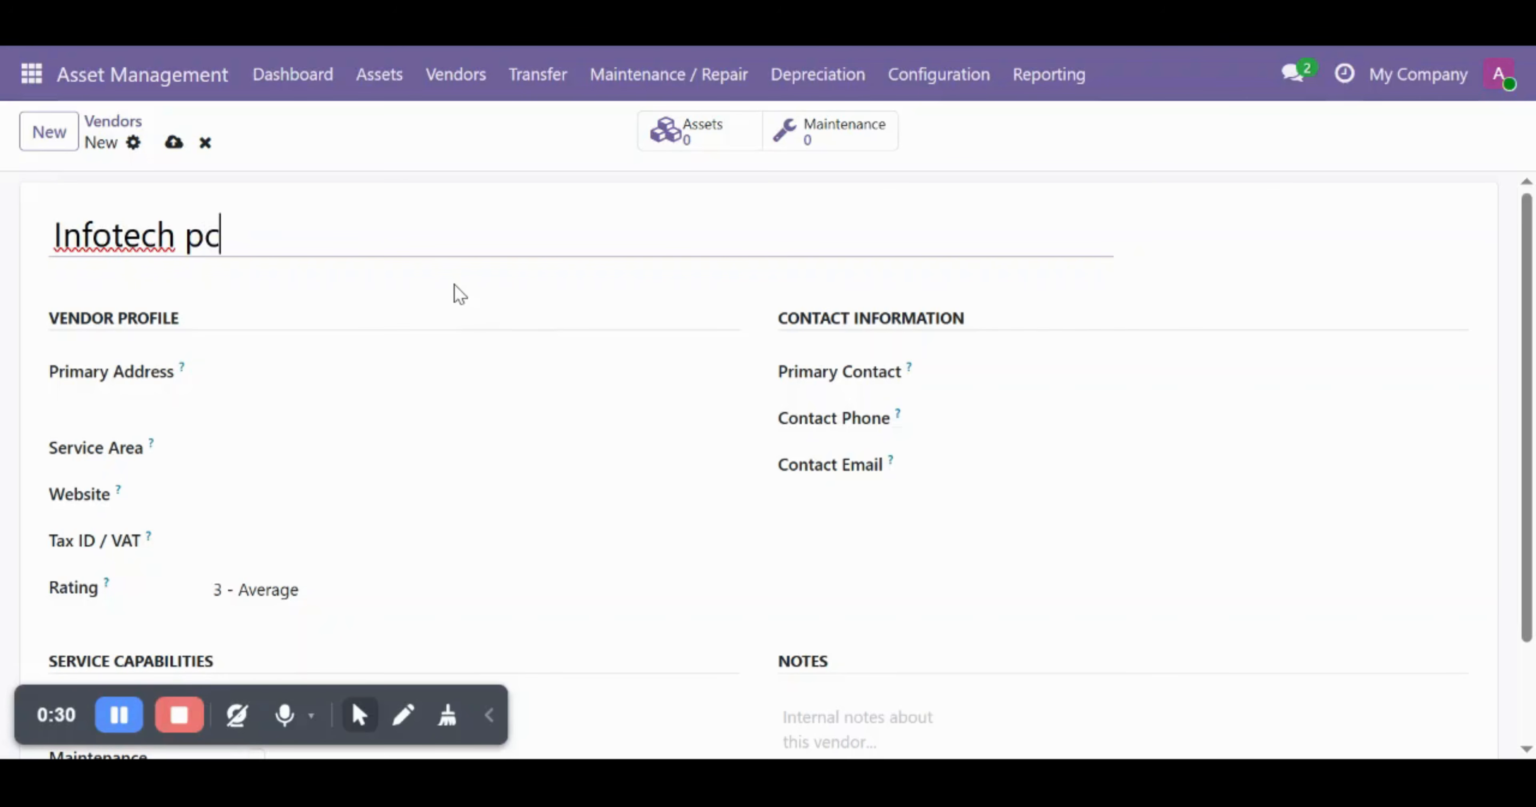
pyautogui.press('BackSpace')
pyautogui.write('vt lmt')
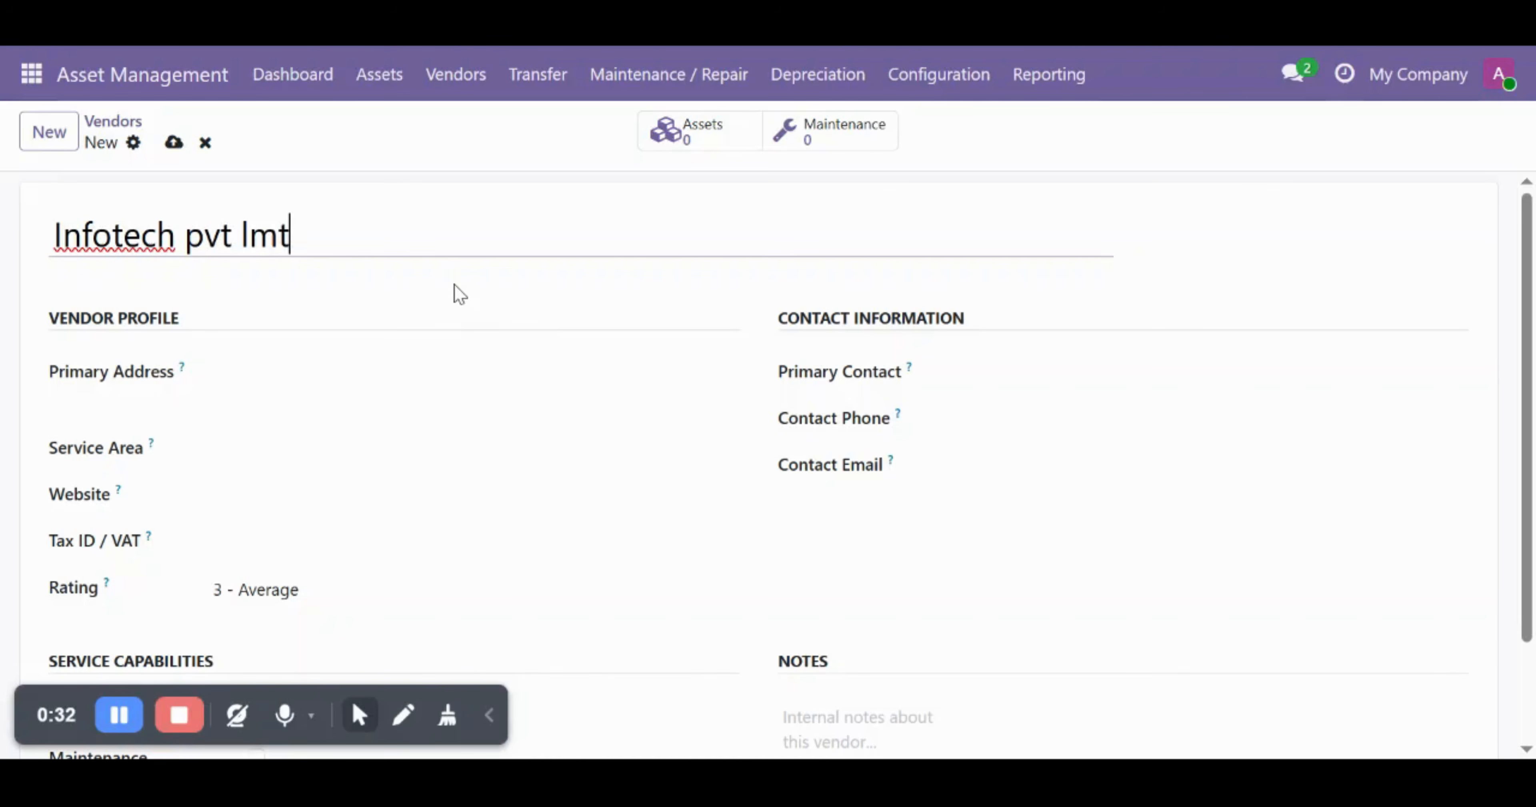
pyautogui.click(214, 373)
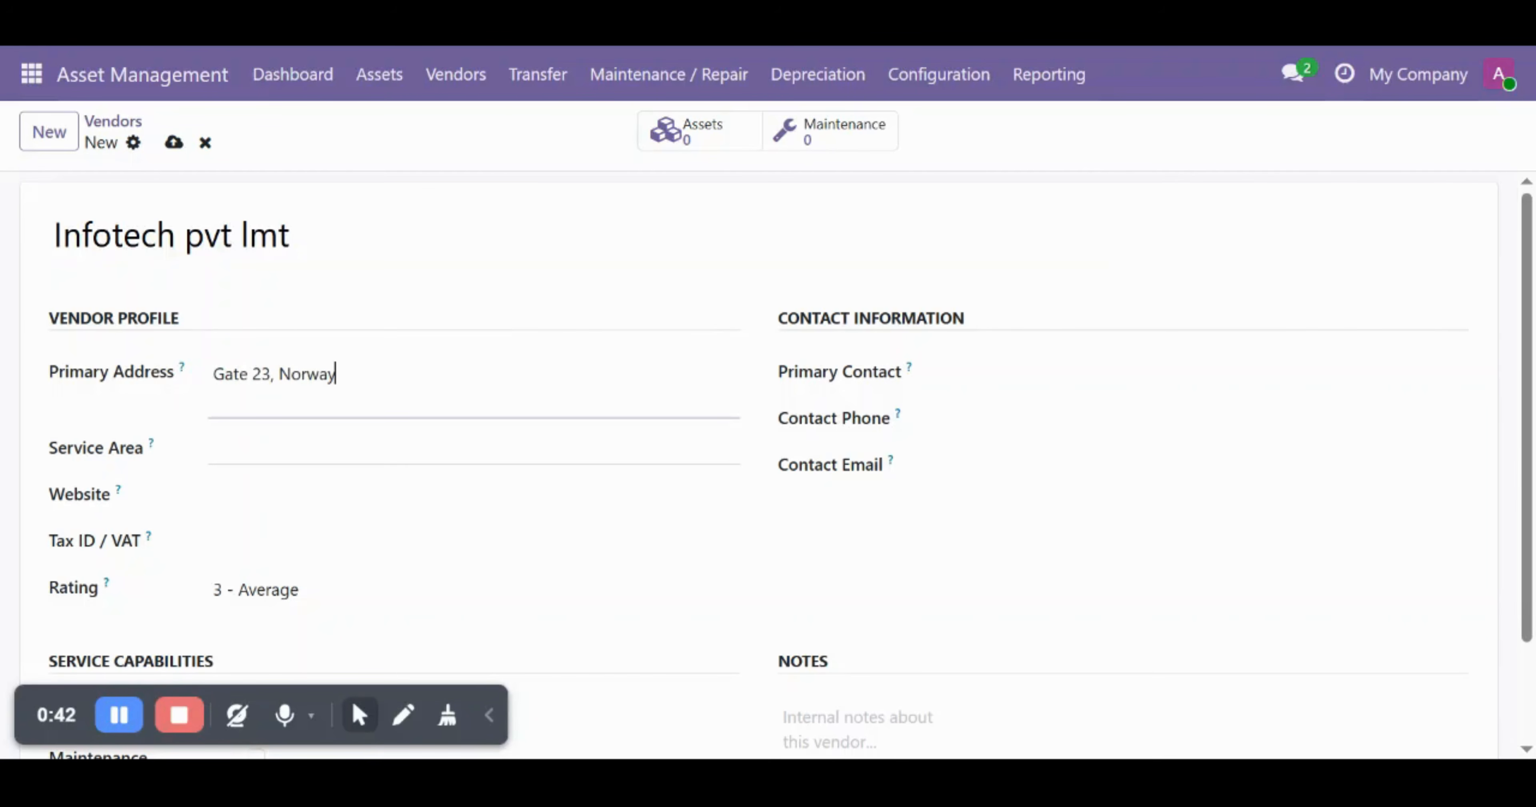
# - Fill in the primary contact, phone, e-mail, service area Norway and website infotech
pyautogui.click(942, 374)
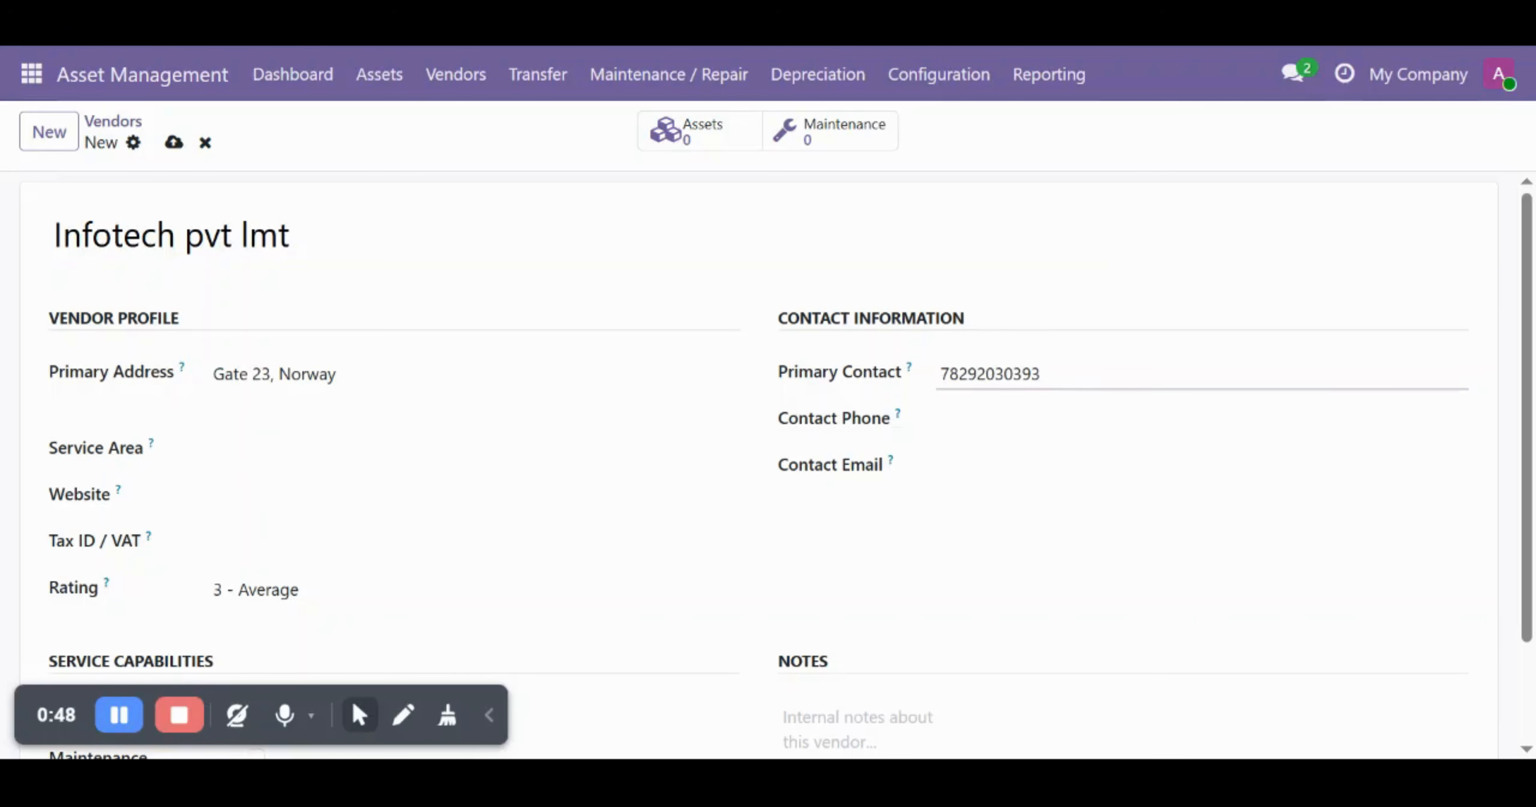
pyautogui.click(942, 421)
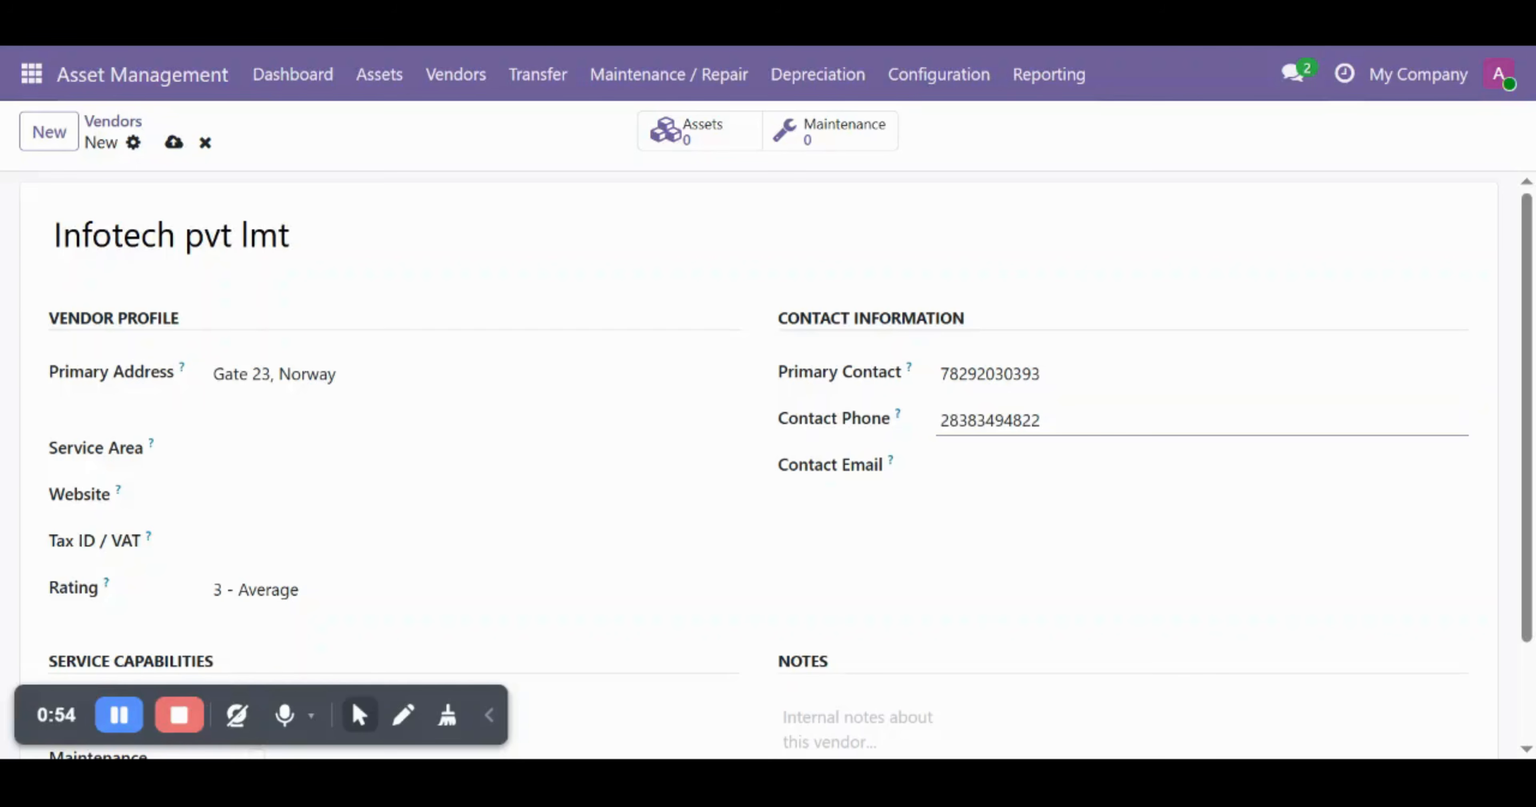
pyautogui.click(942, 466)
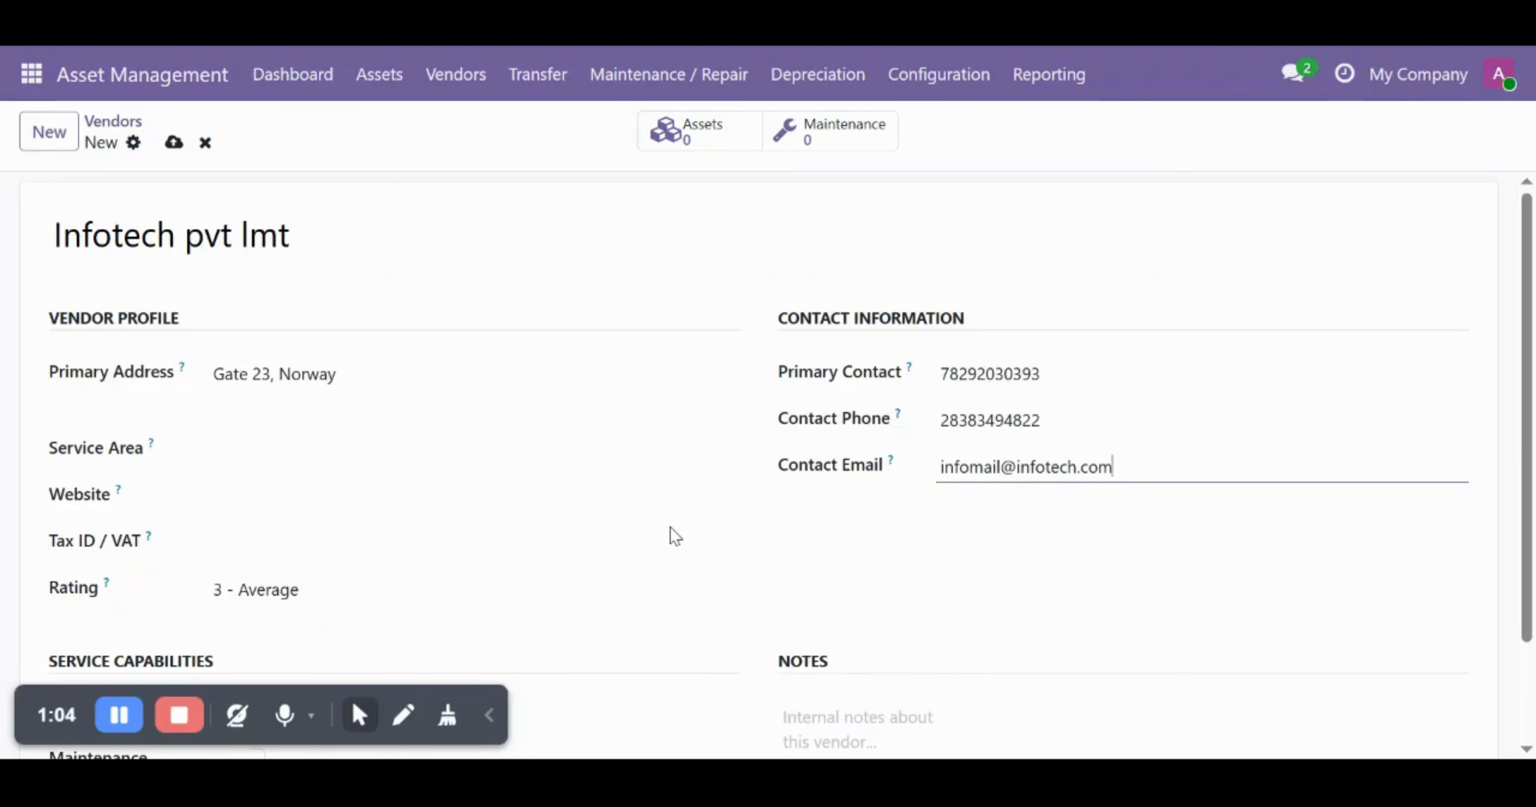
pyautogui.click(232, 448)
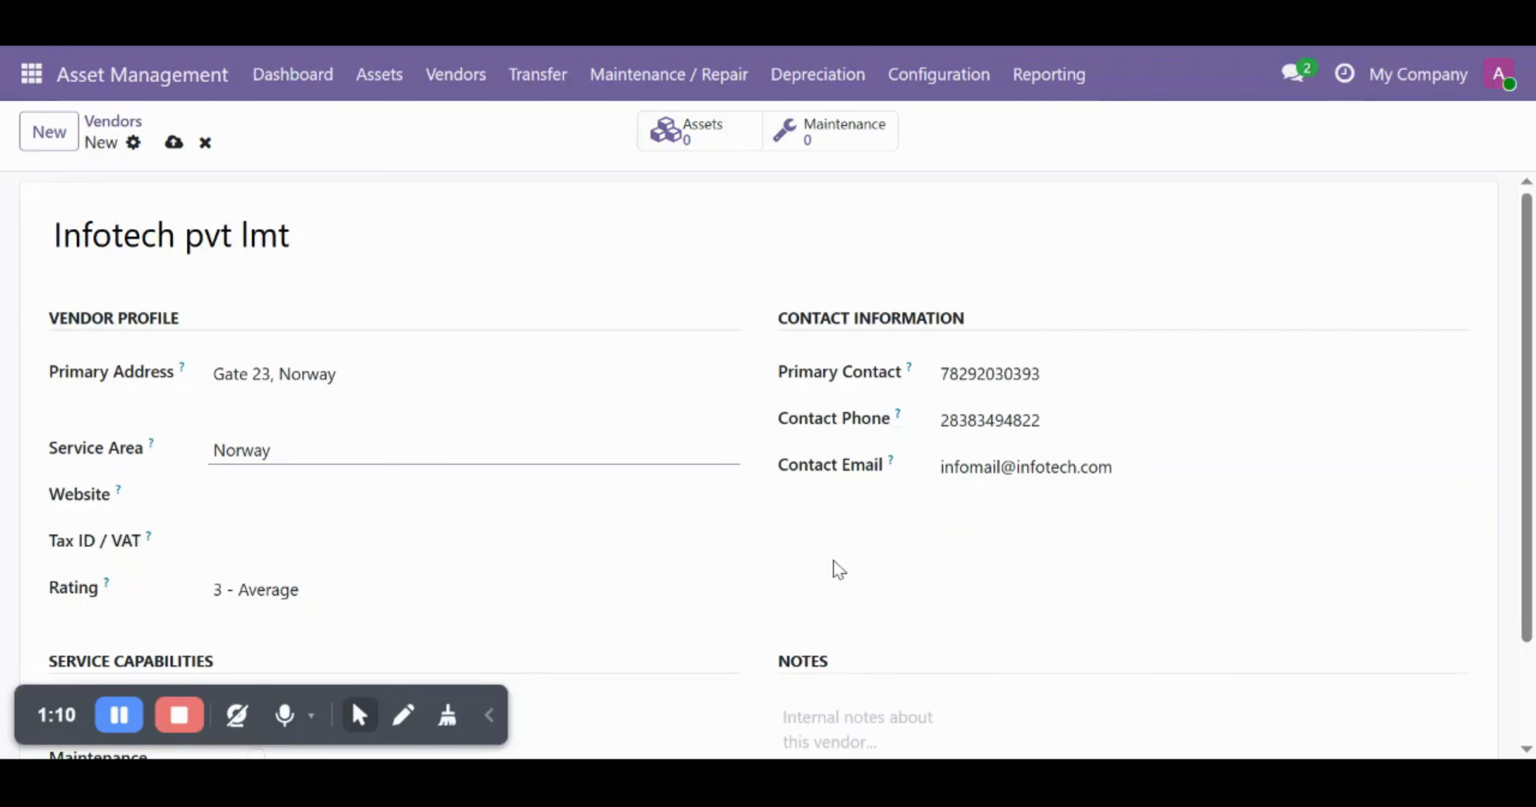
pyautogui.click(358, 497)
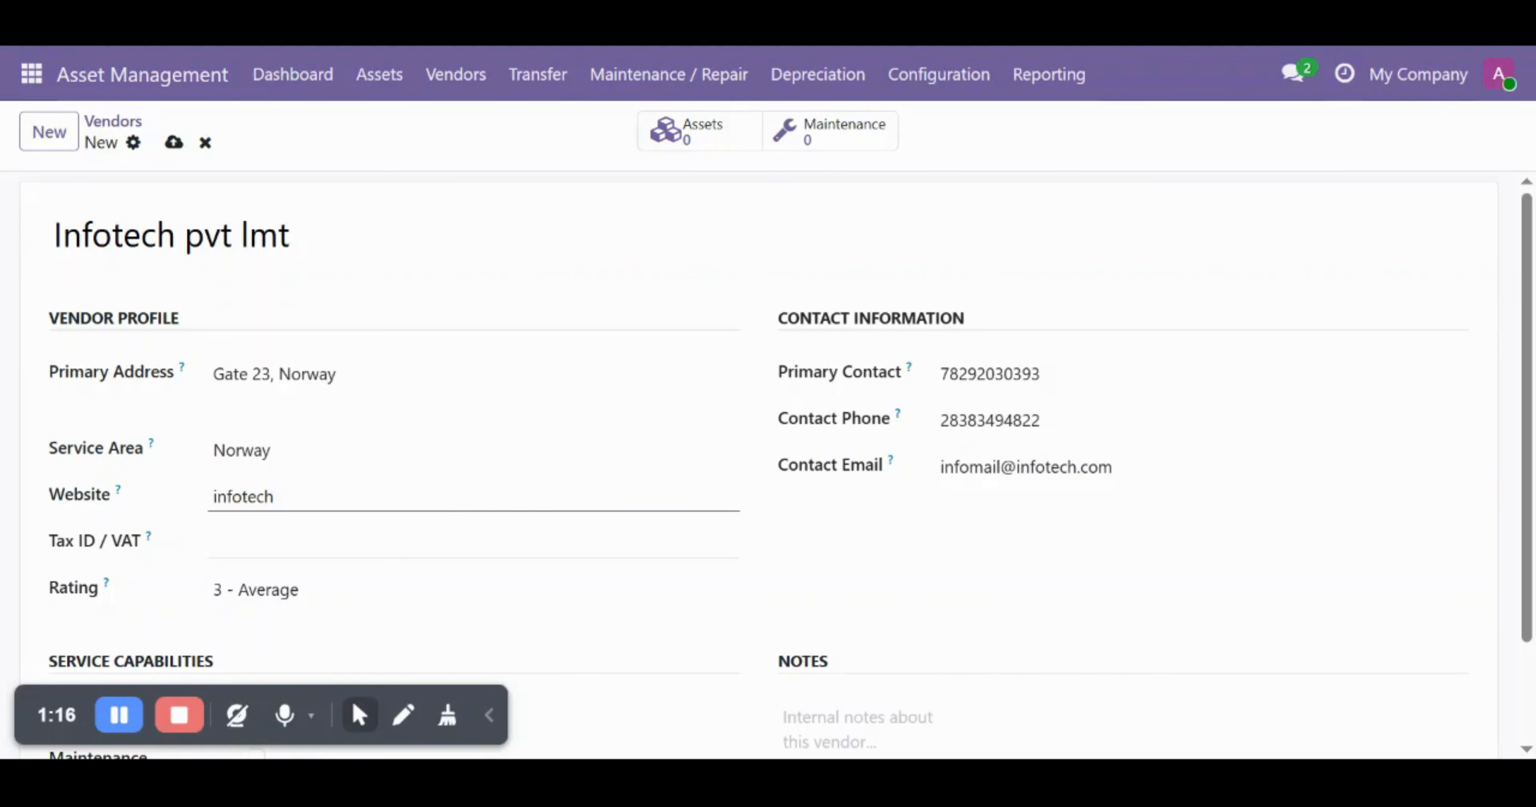
# - Mark Infotech pvt lmt as offering Repair Services and Maintenance Services
pyautogui.scroll(-2, 545, 532)
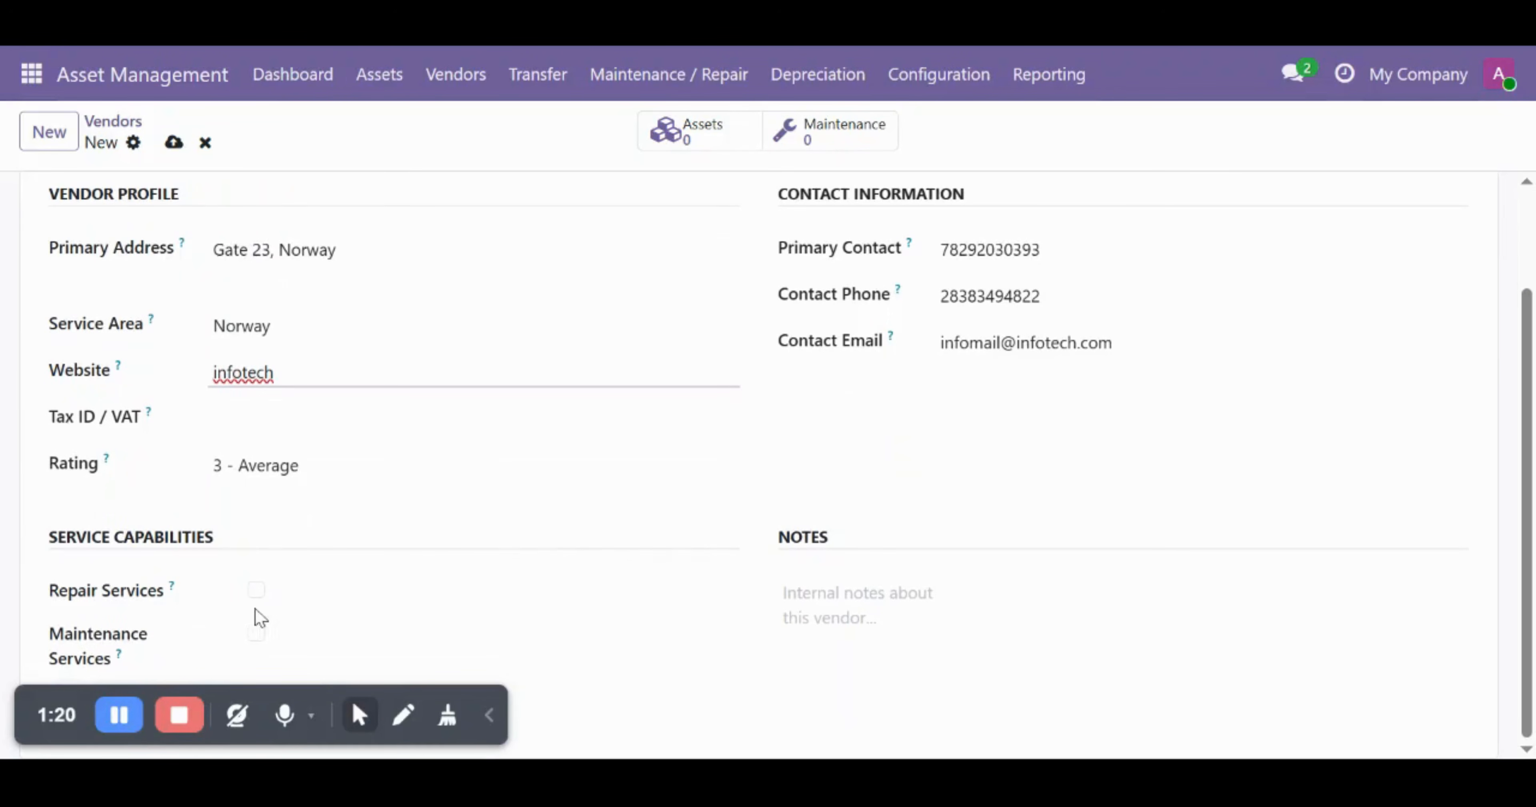
pyautogui.click(258, 591)
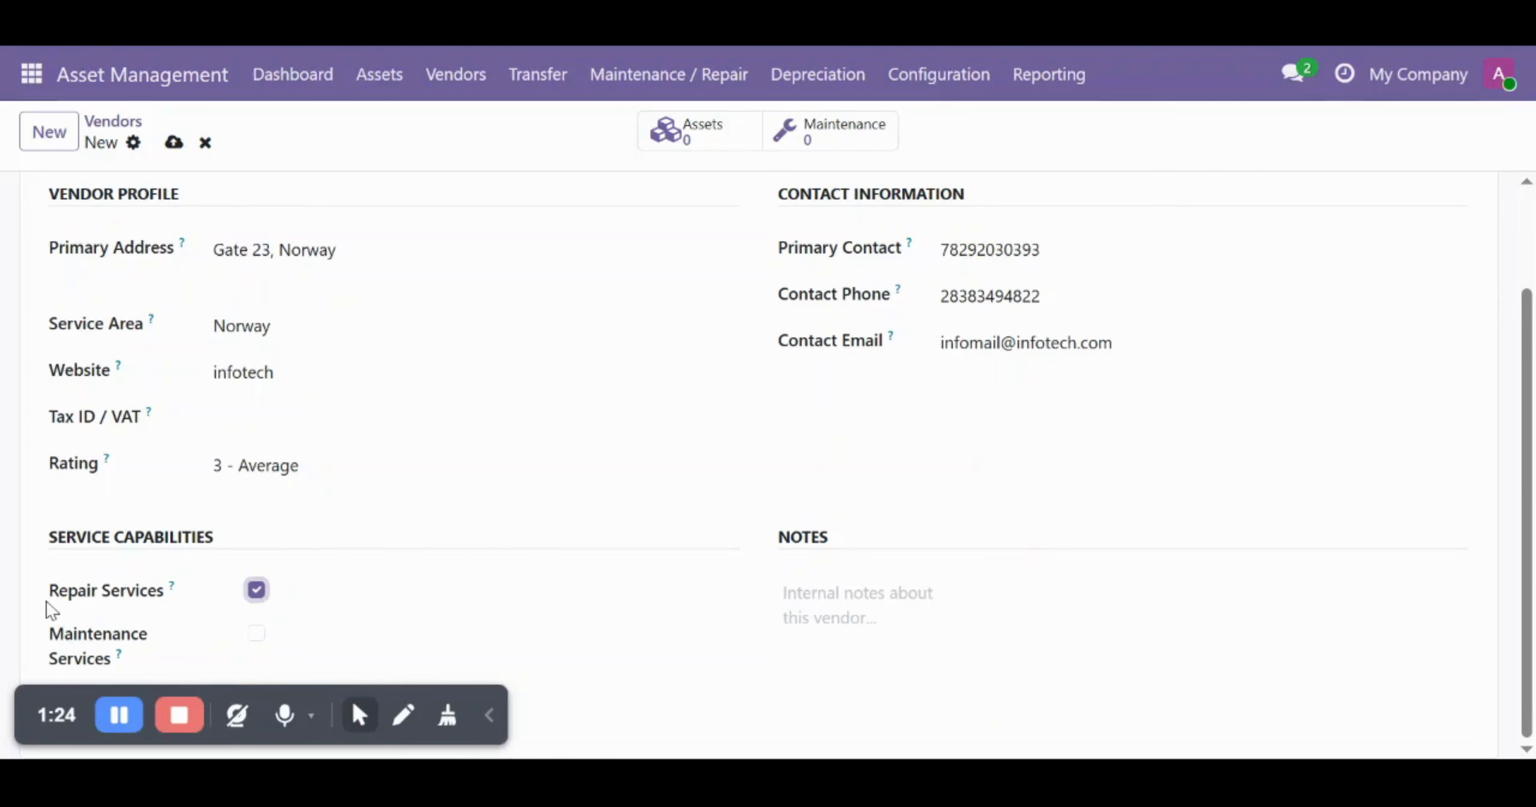
pyautogui.click(257, 638)
# - Save the vendor and return to the five-vendor list with Infotech pvt lmt selected
pyautogui.scroll(2, 726, 556)
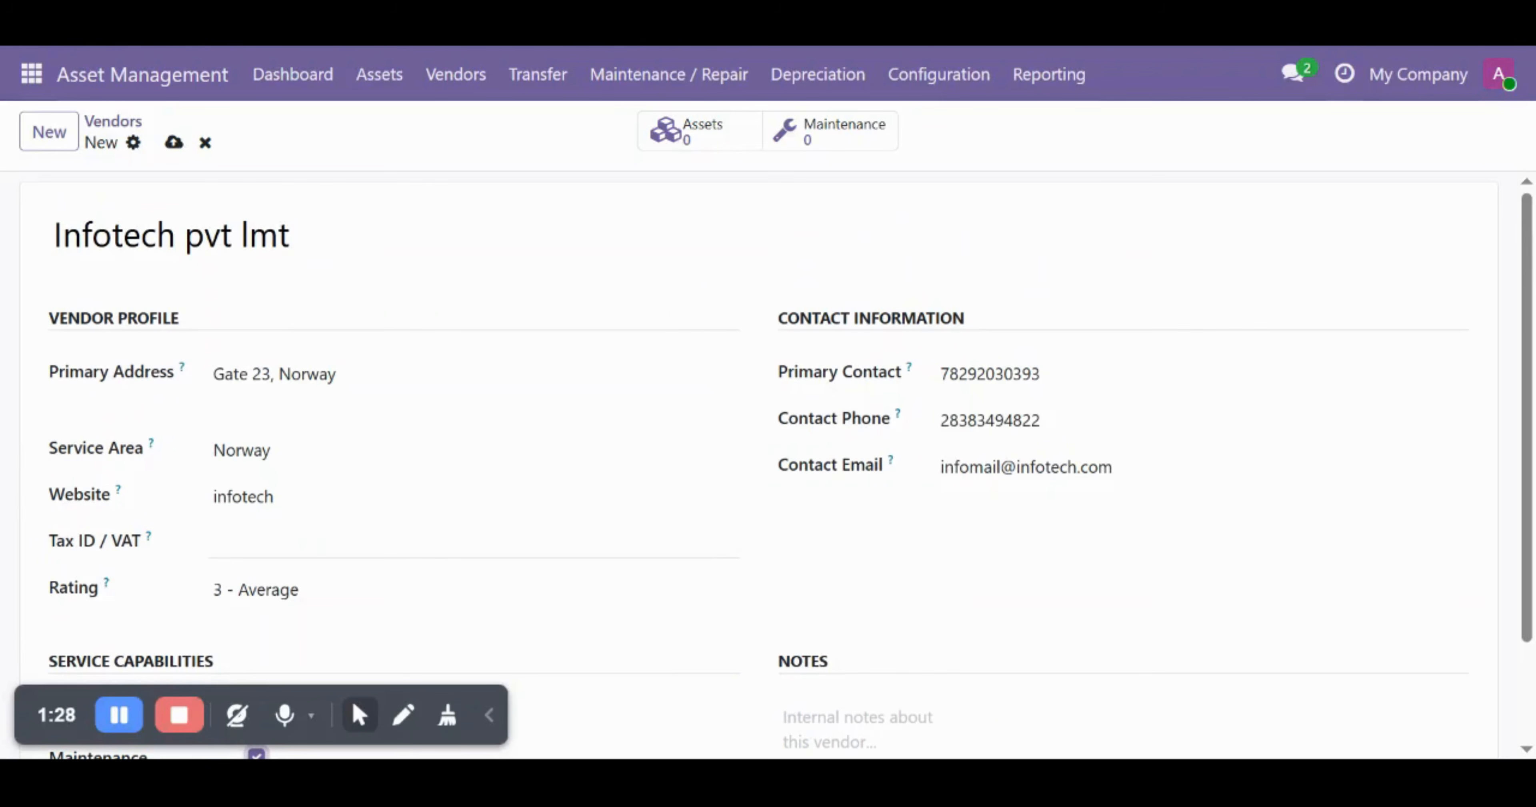
pyautogui.click(173, 143)
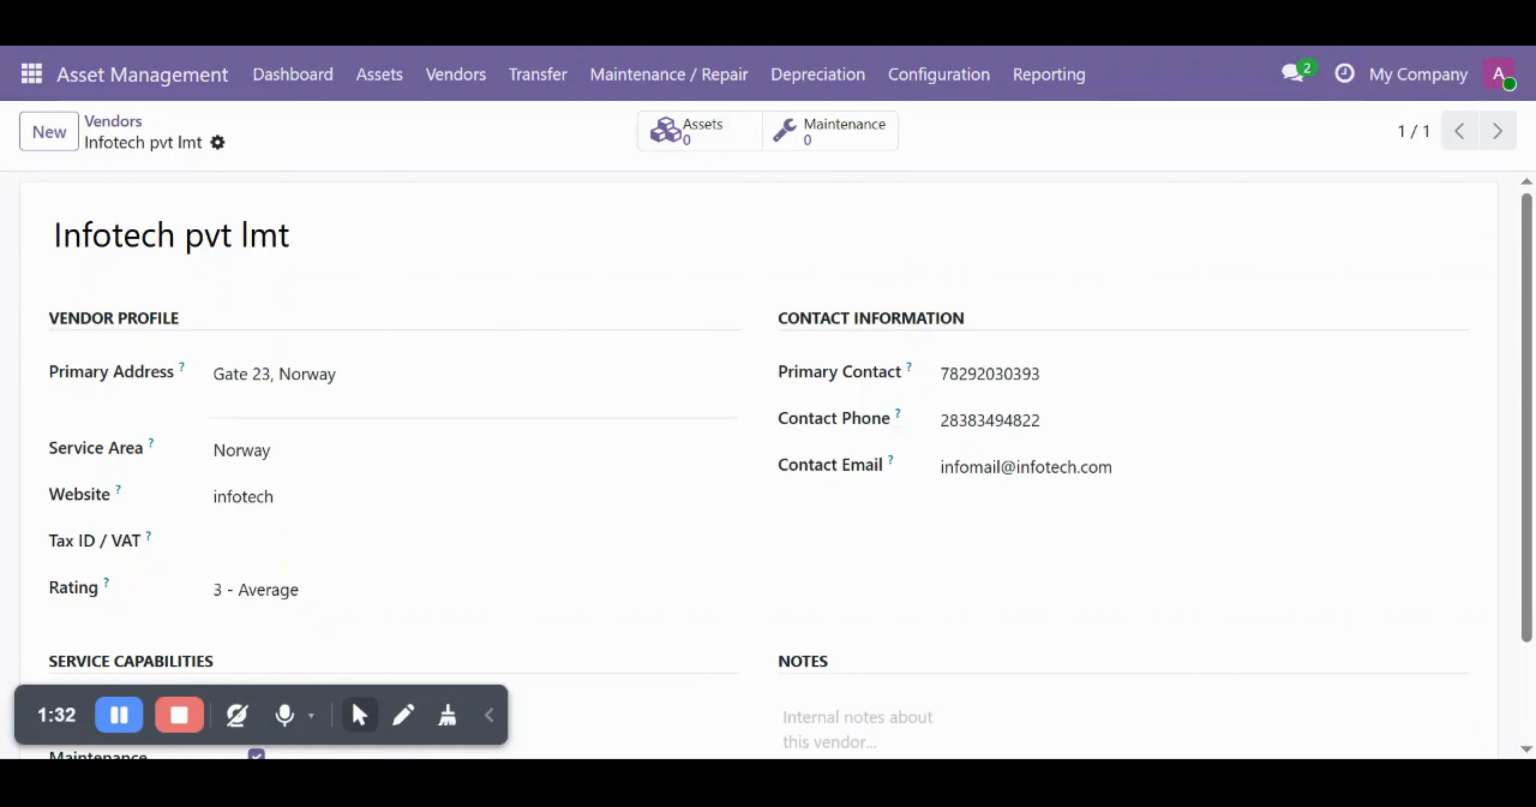
pyautogui.click(468, 91)
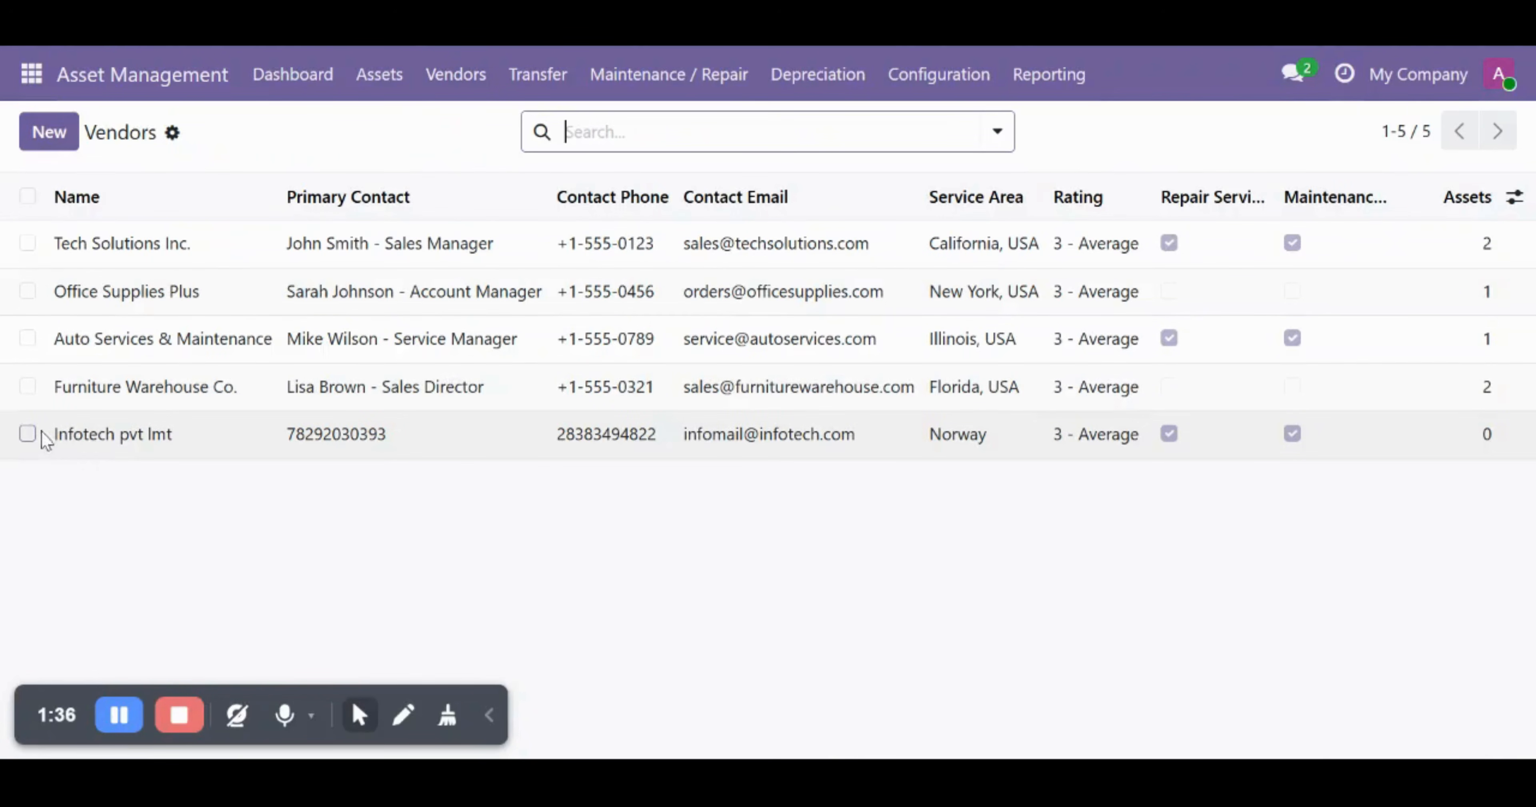
pyautogui.click(28, 432)
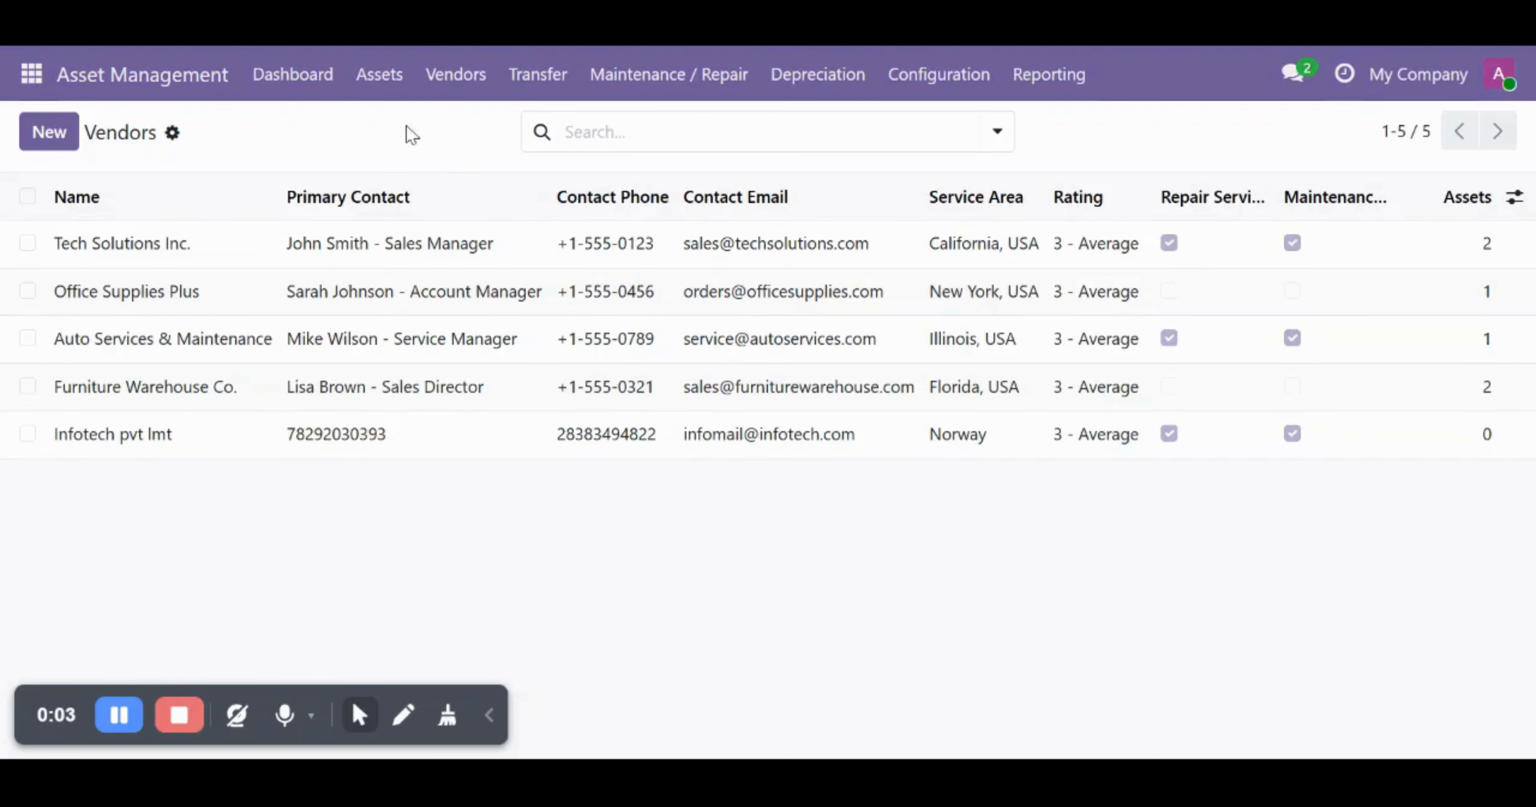
# - Browse the assets board, with ASSET/00001 to ASSET/00006 under Assign and In Warehouse
pyautogui.click(385, 89)
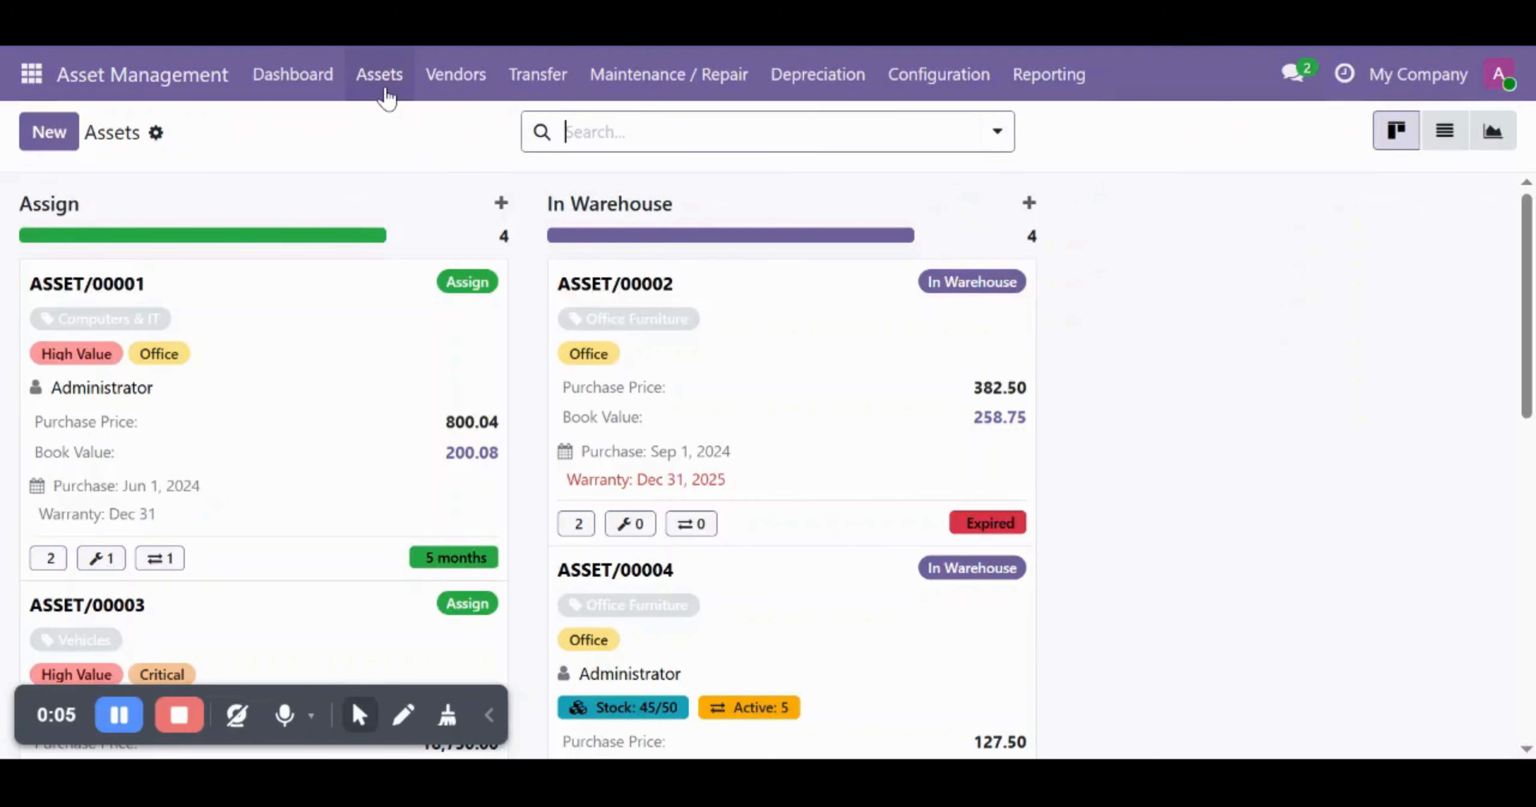
pyautogui.scroll(-4, 1010, 480)
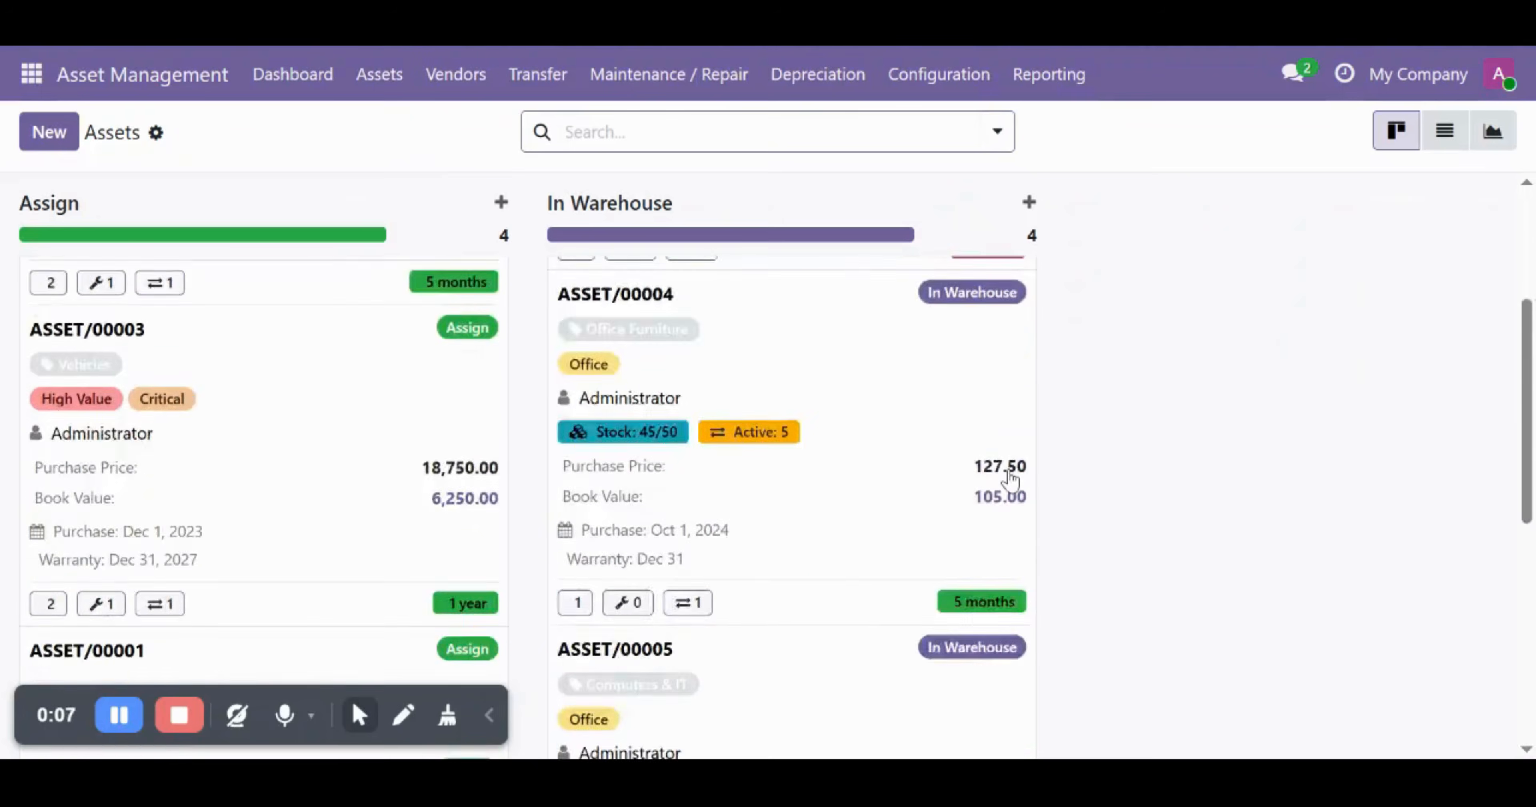
pyautogui.scroll(-8, 1011, 480)
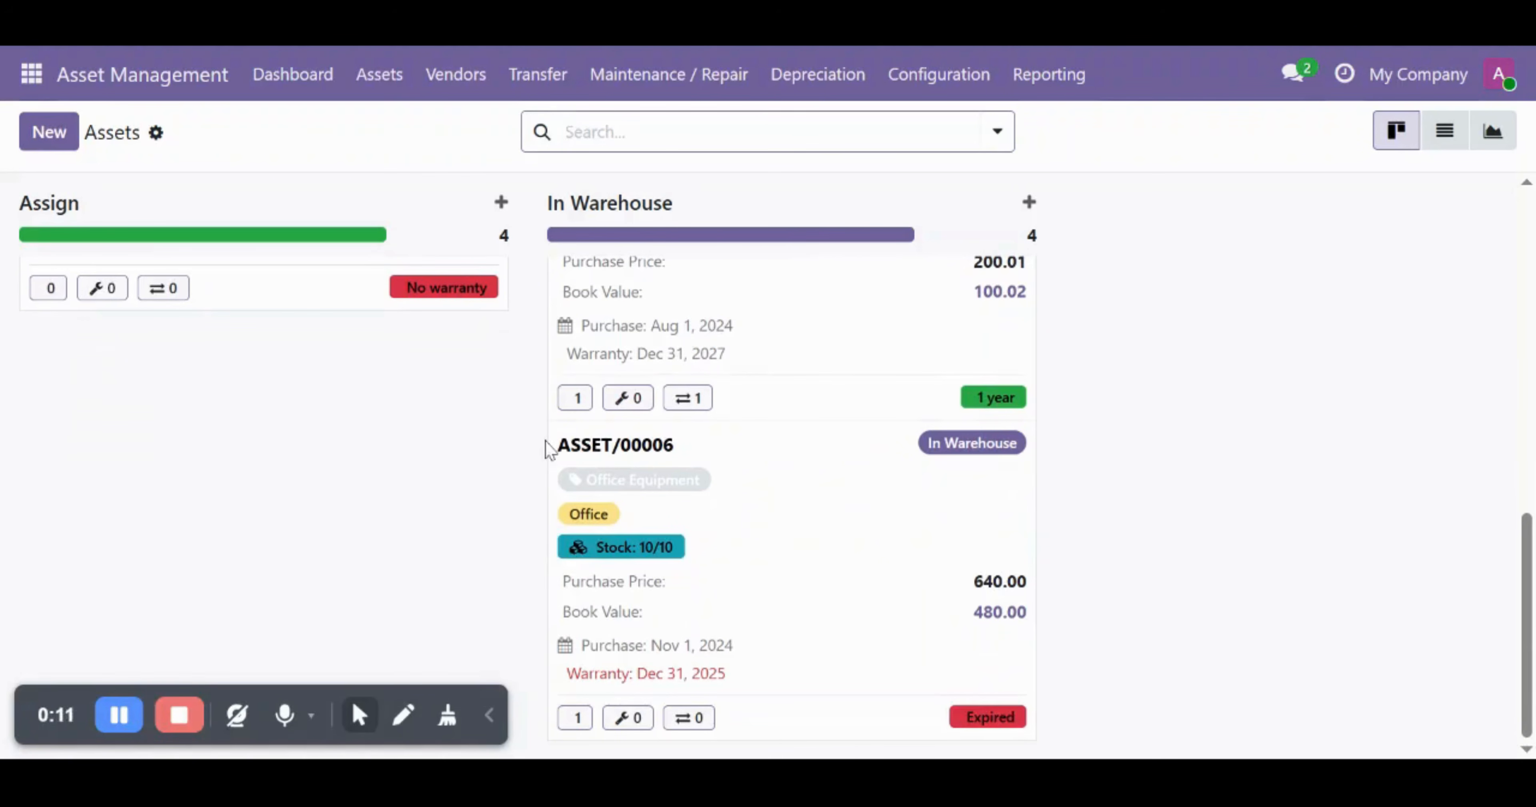
pyautogui.scroll(12, 490, 435)
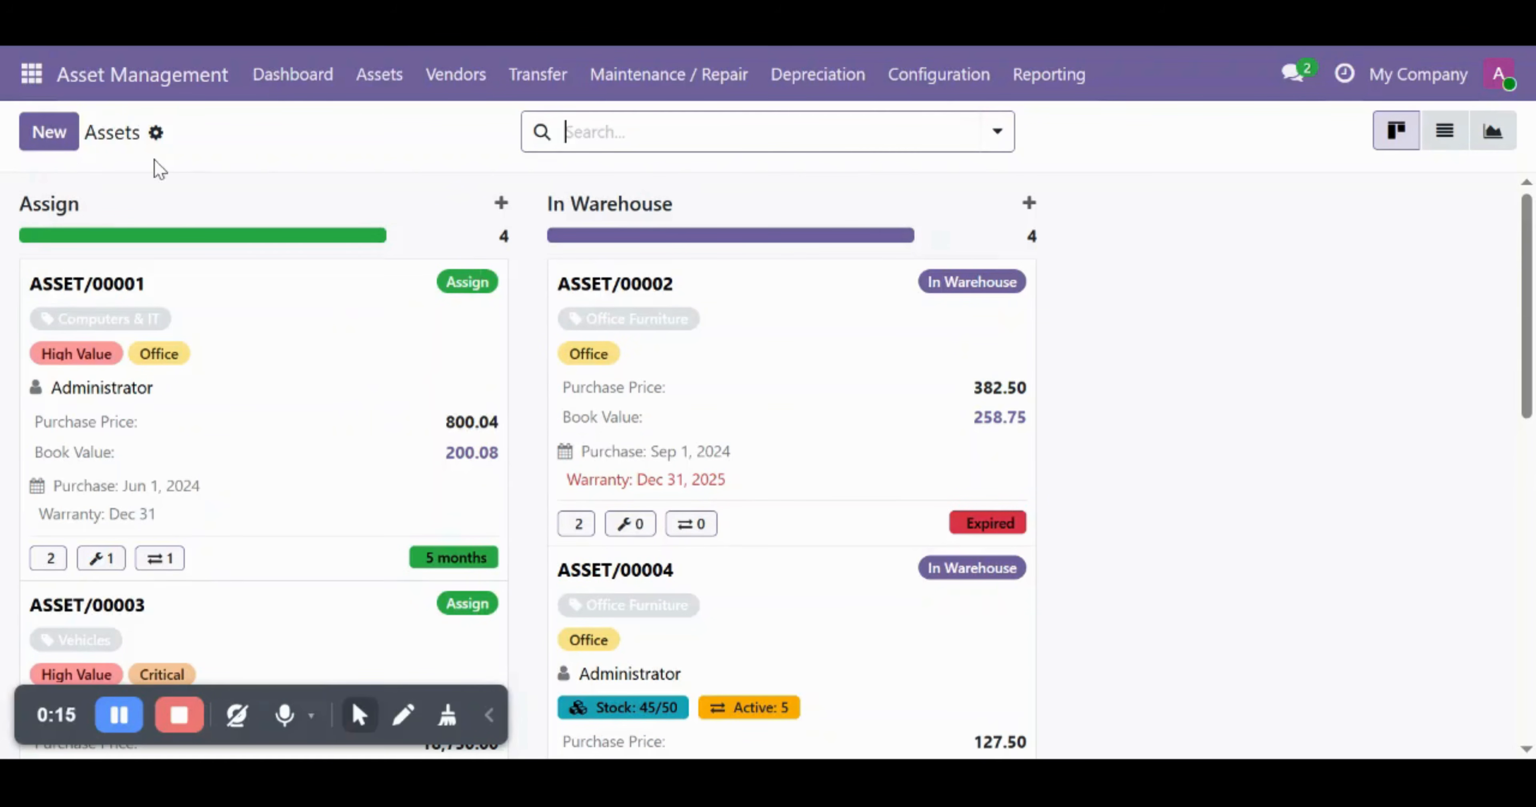
pyautogui.click(60, 142)
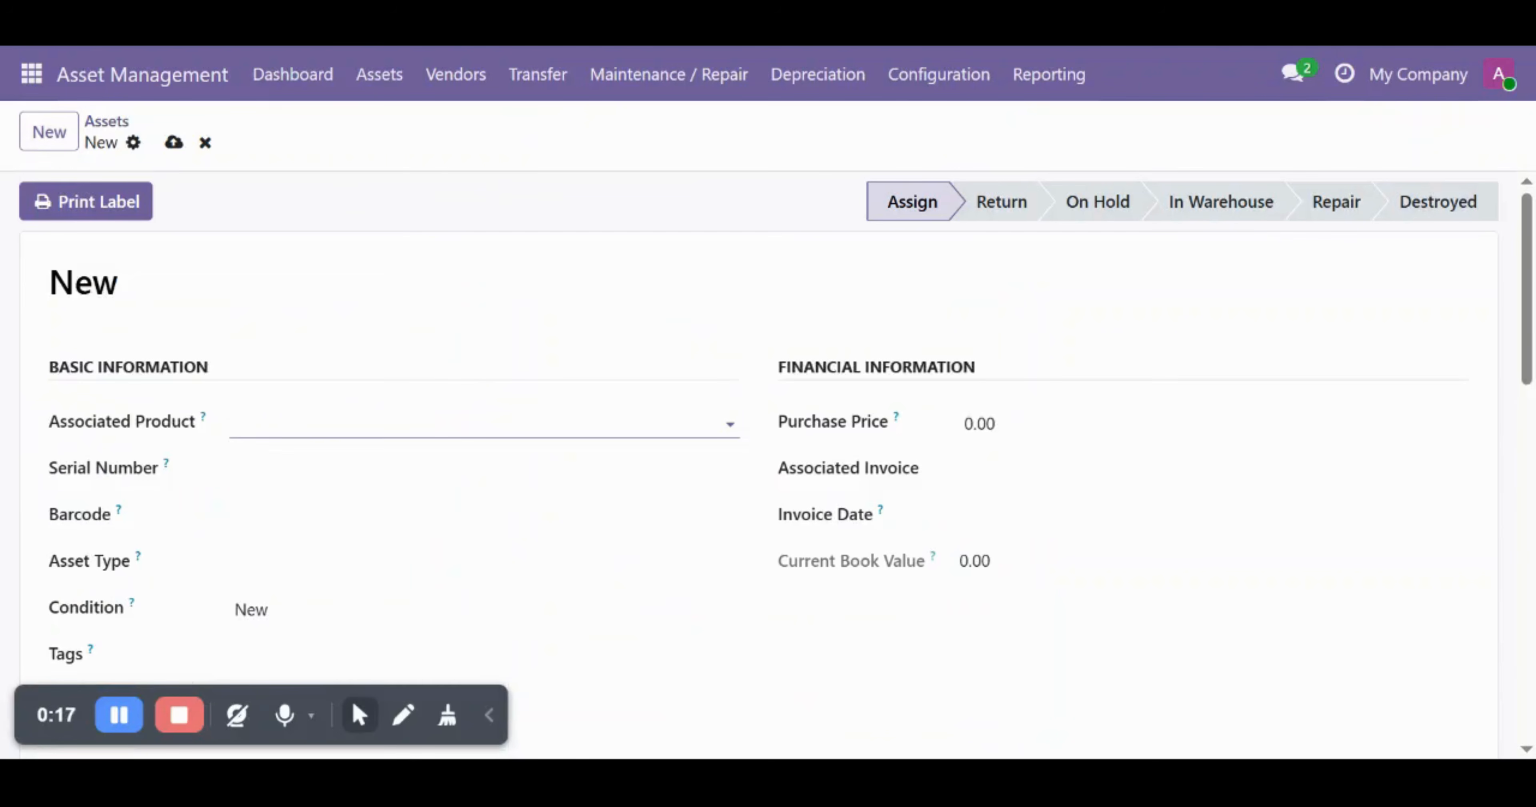
pyautogui.click(234, 422)
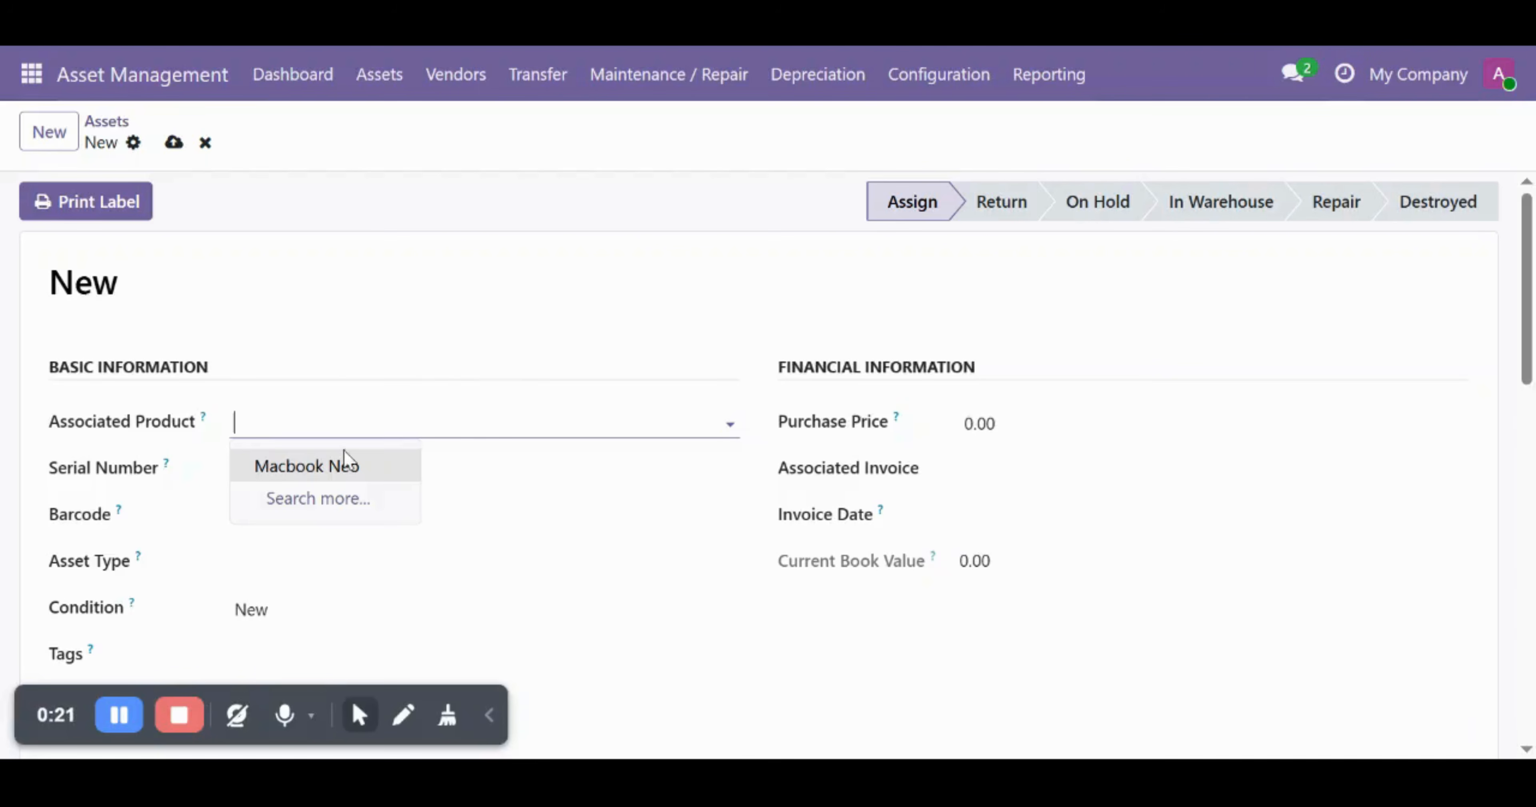
pyautogui.click(308, 476)
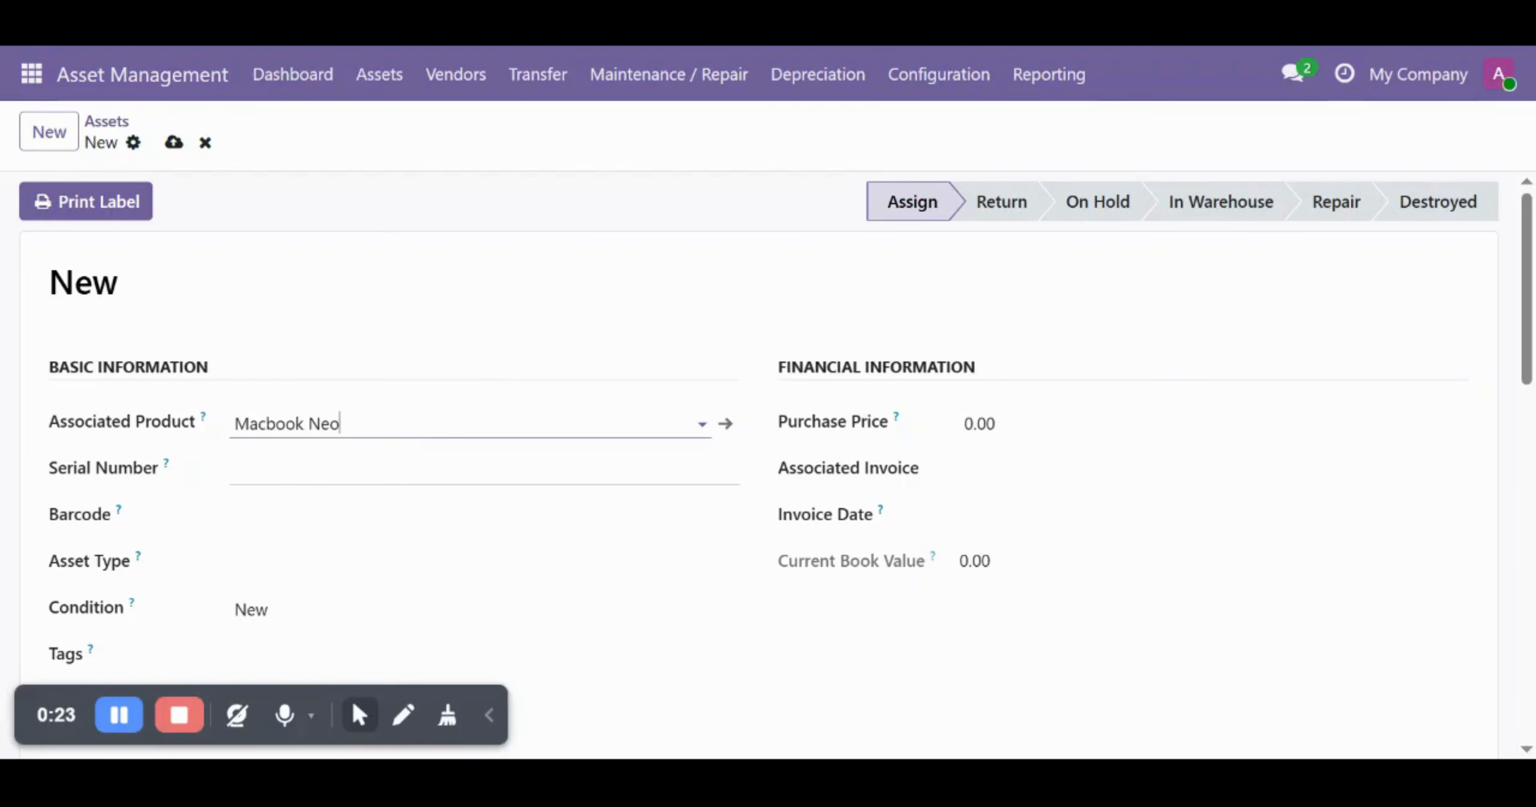
pyautogui.click(308, 472)
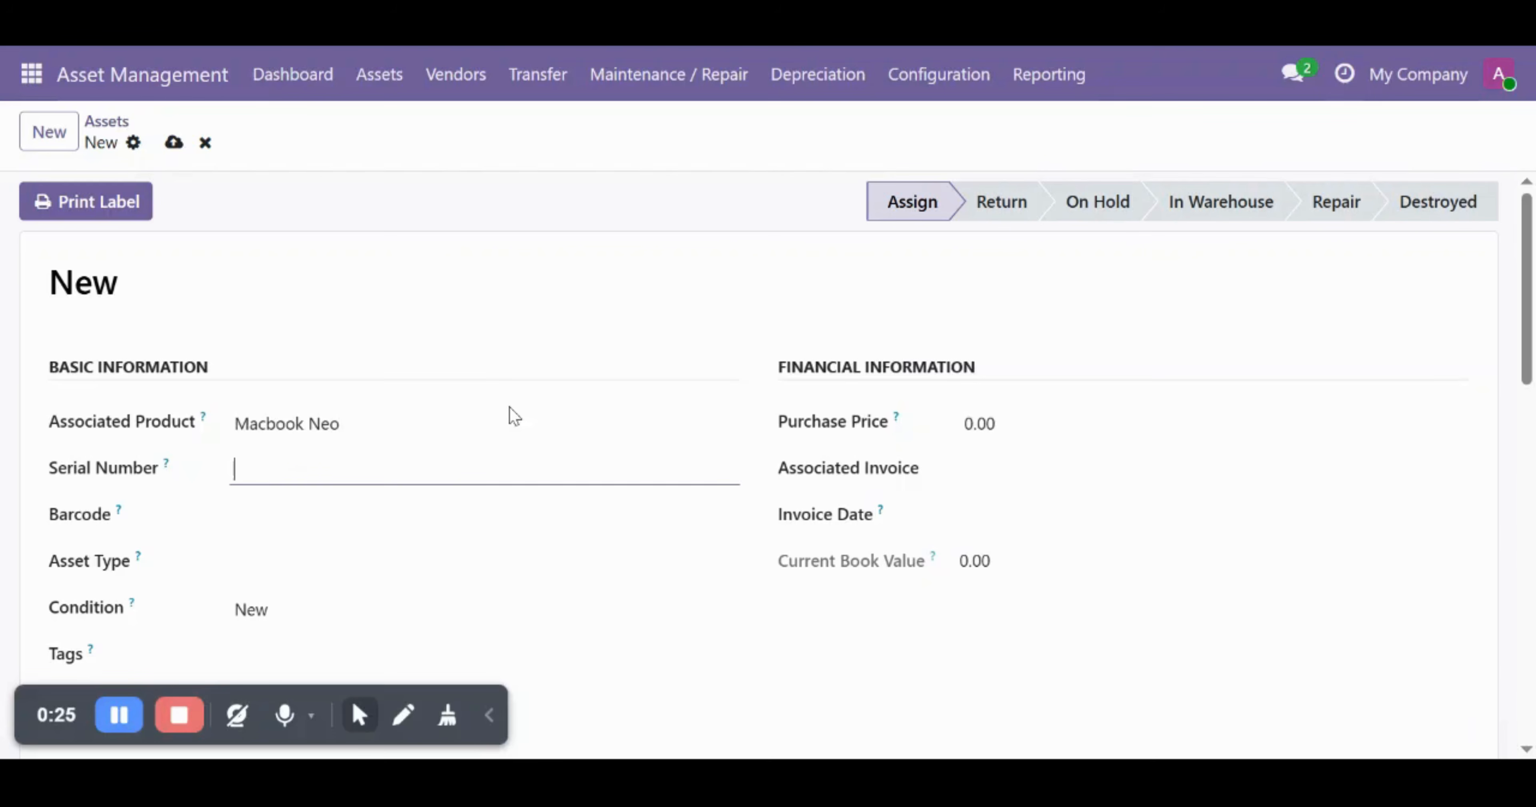
pyautogui.write('132456')
pyautogui.press('Tab')
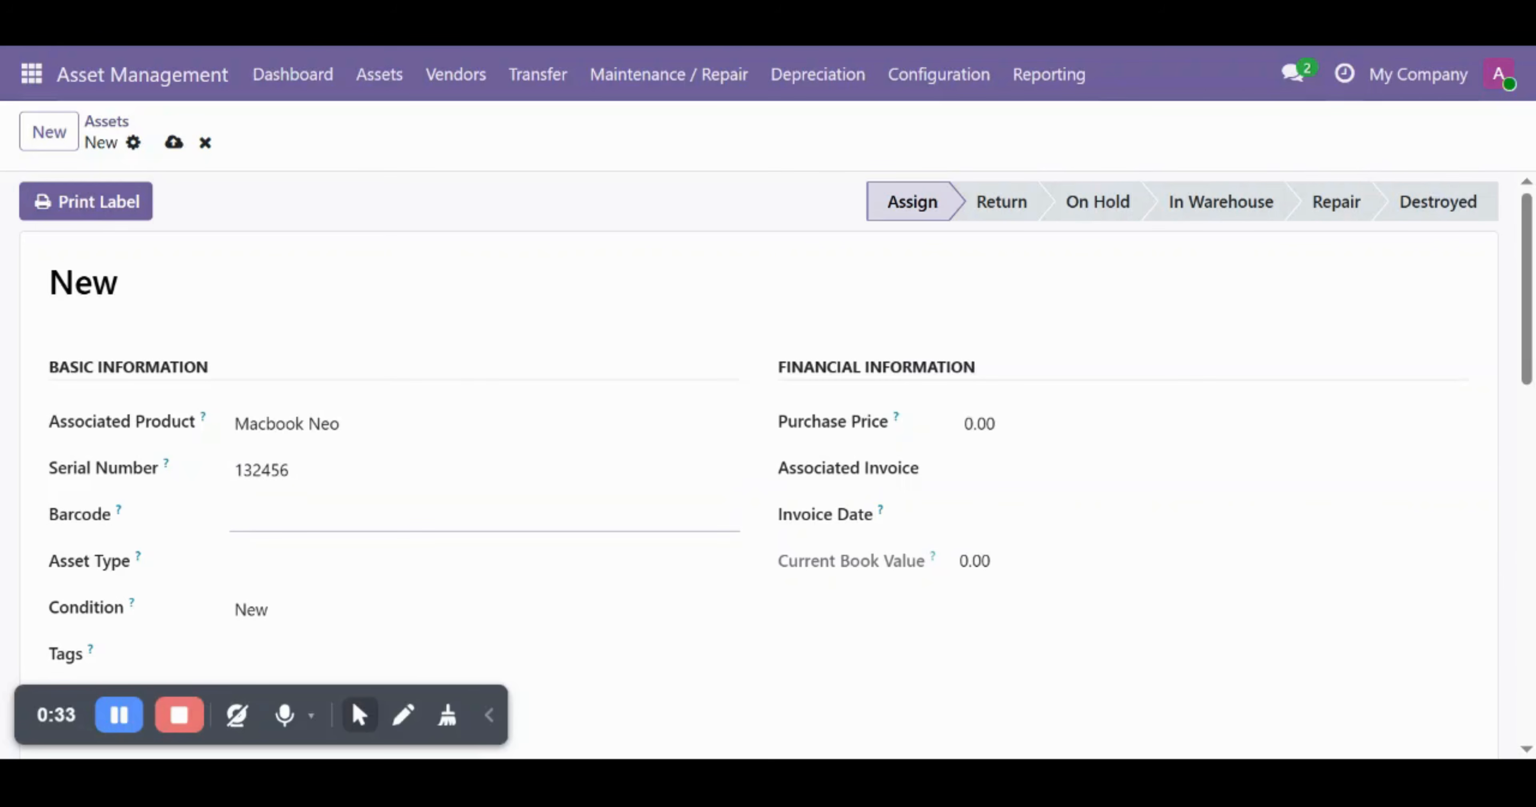
# - Set the asset type to Computers & IT, keep condition New, and tag it Laptop
pyautogui.press('Tab')
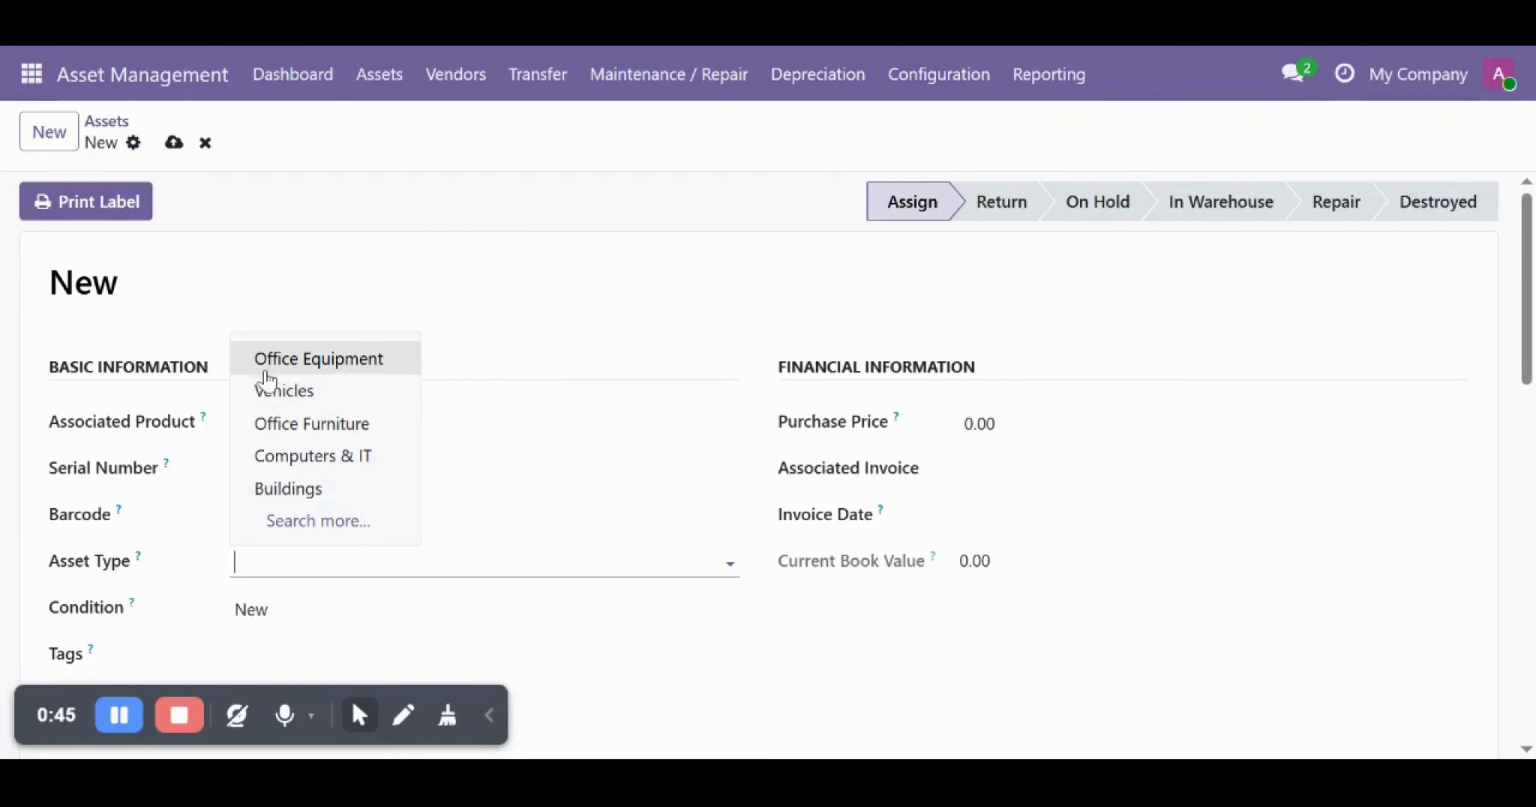
pyautogui.click(275, 456)
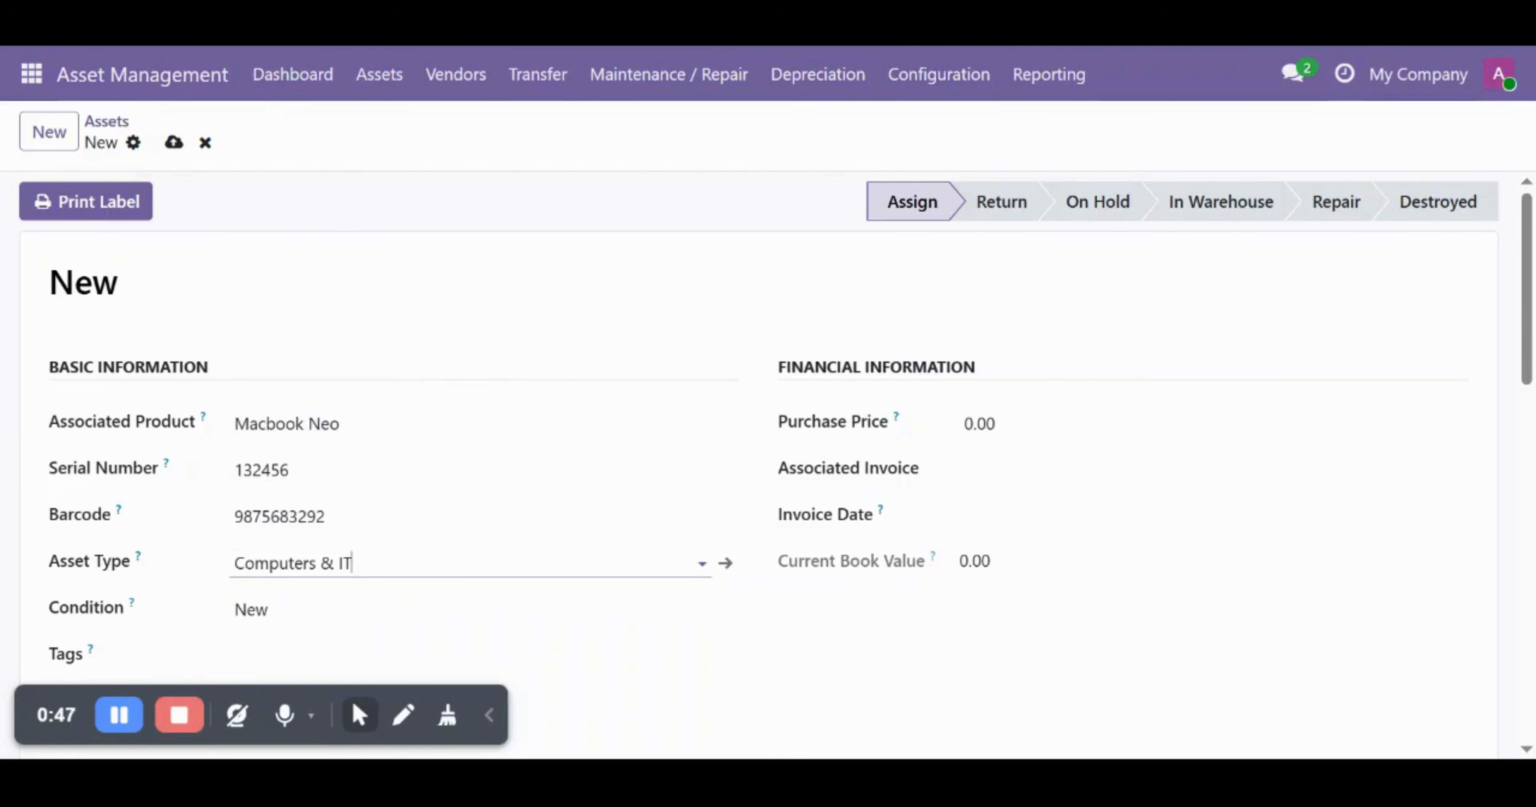
pyautogui.scroll(-5, 538, 497)
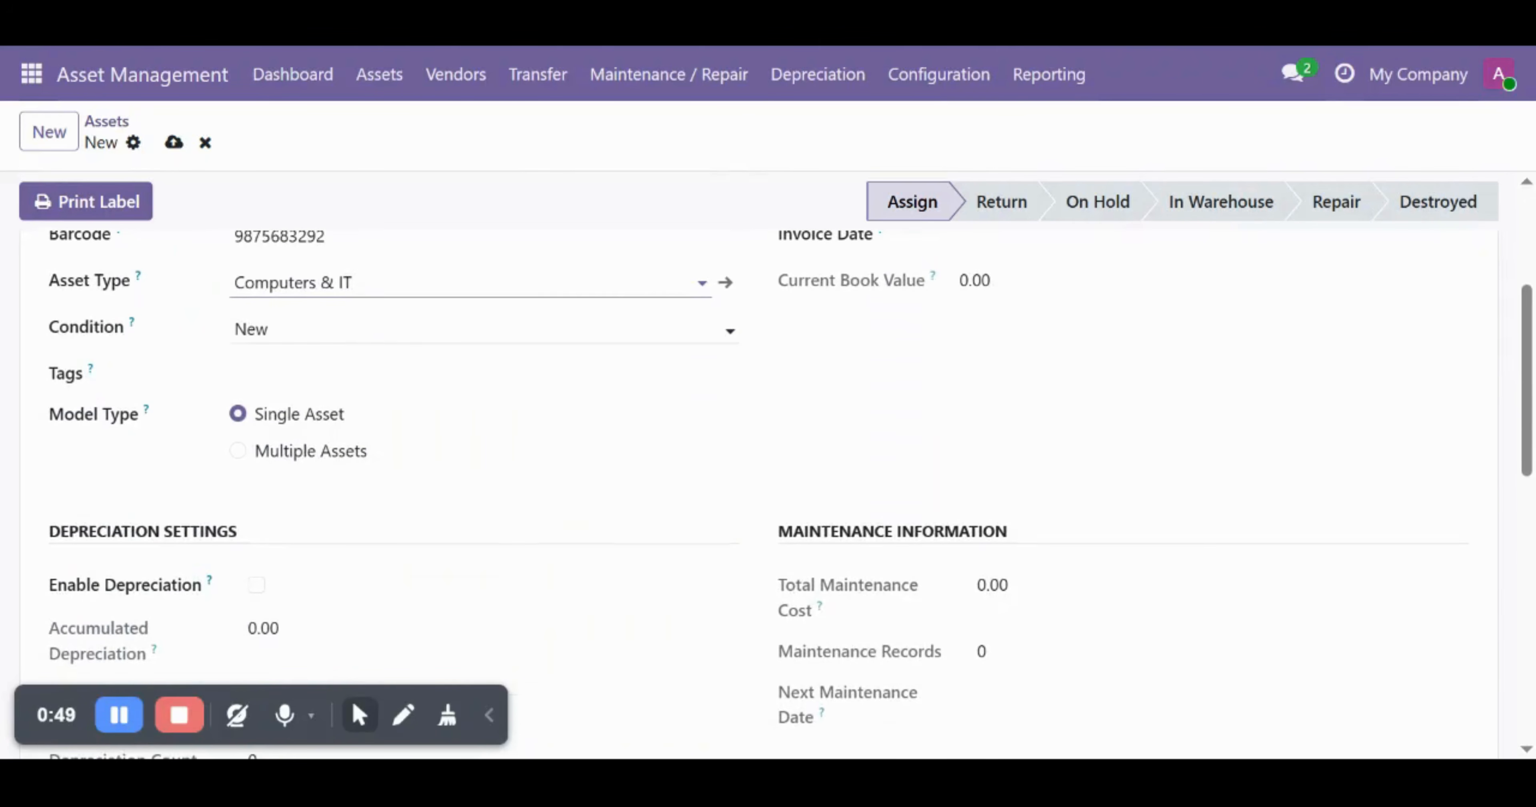
pyautogui.click(328, 328)
pyautogui.click(326, 367)
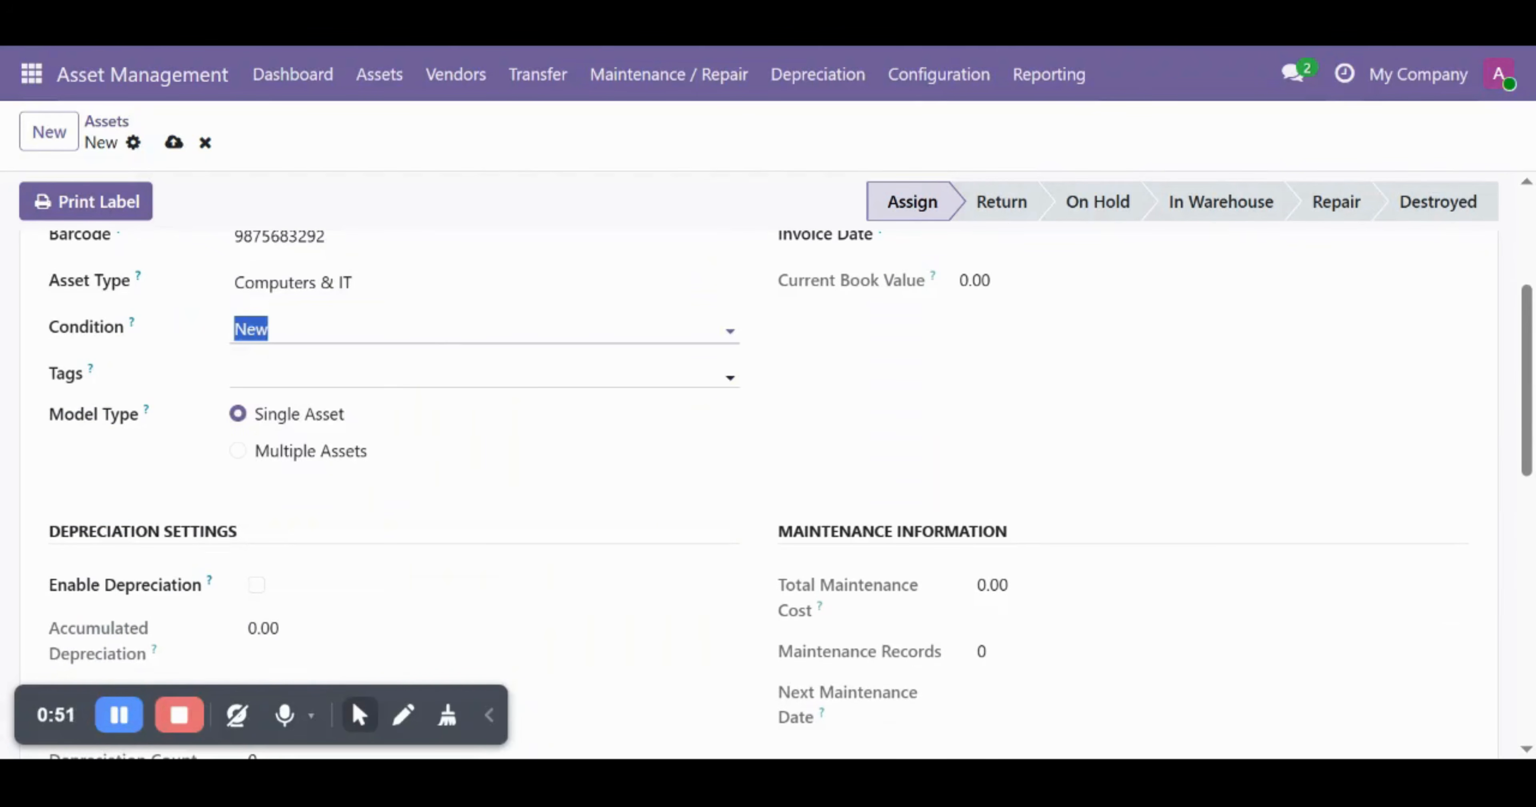
pyautogui.click(326, 374)
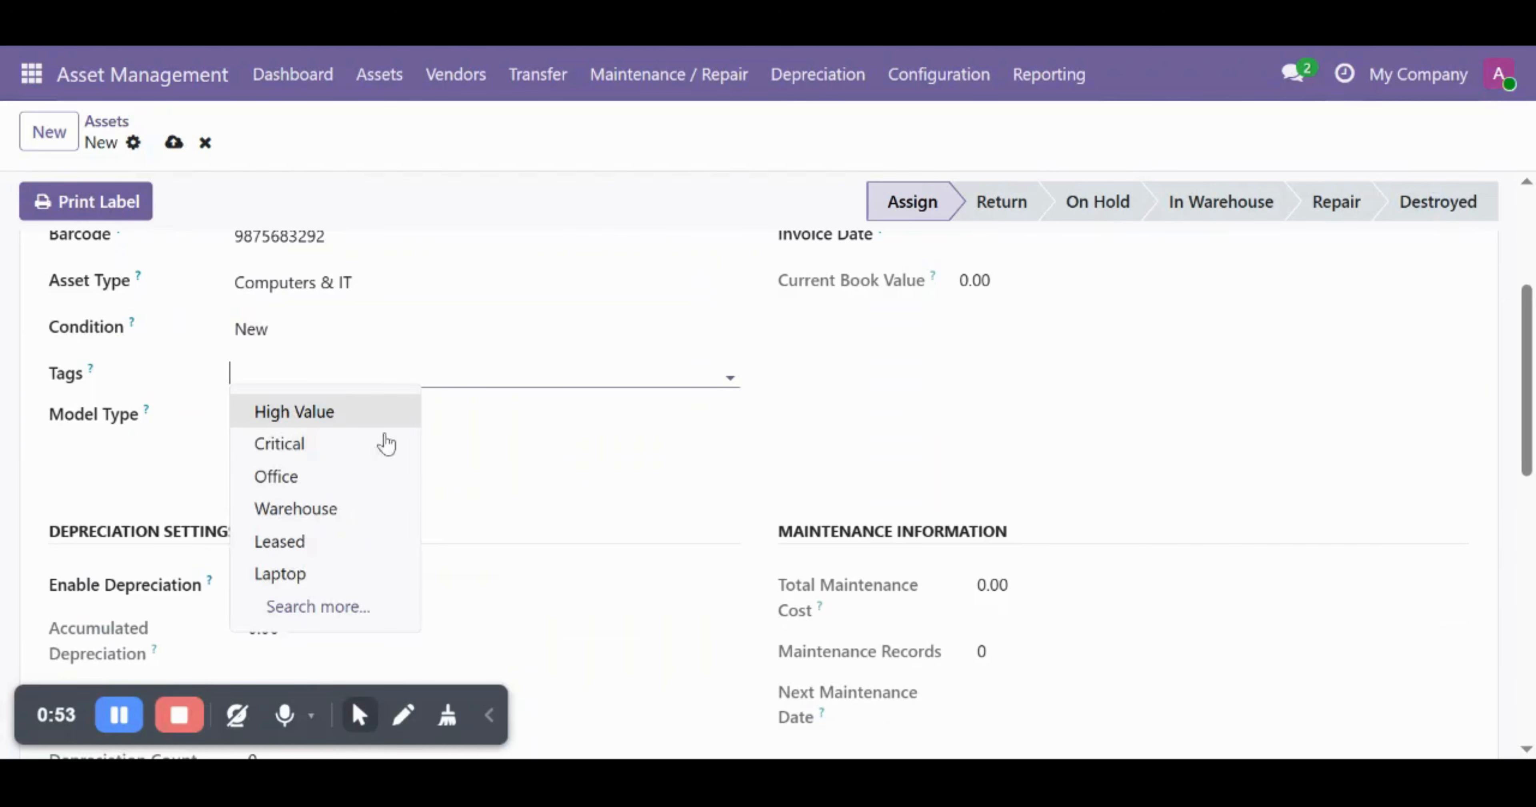
pyautogui.click(305, 571)
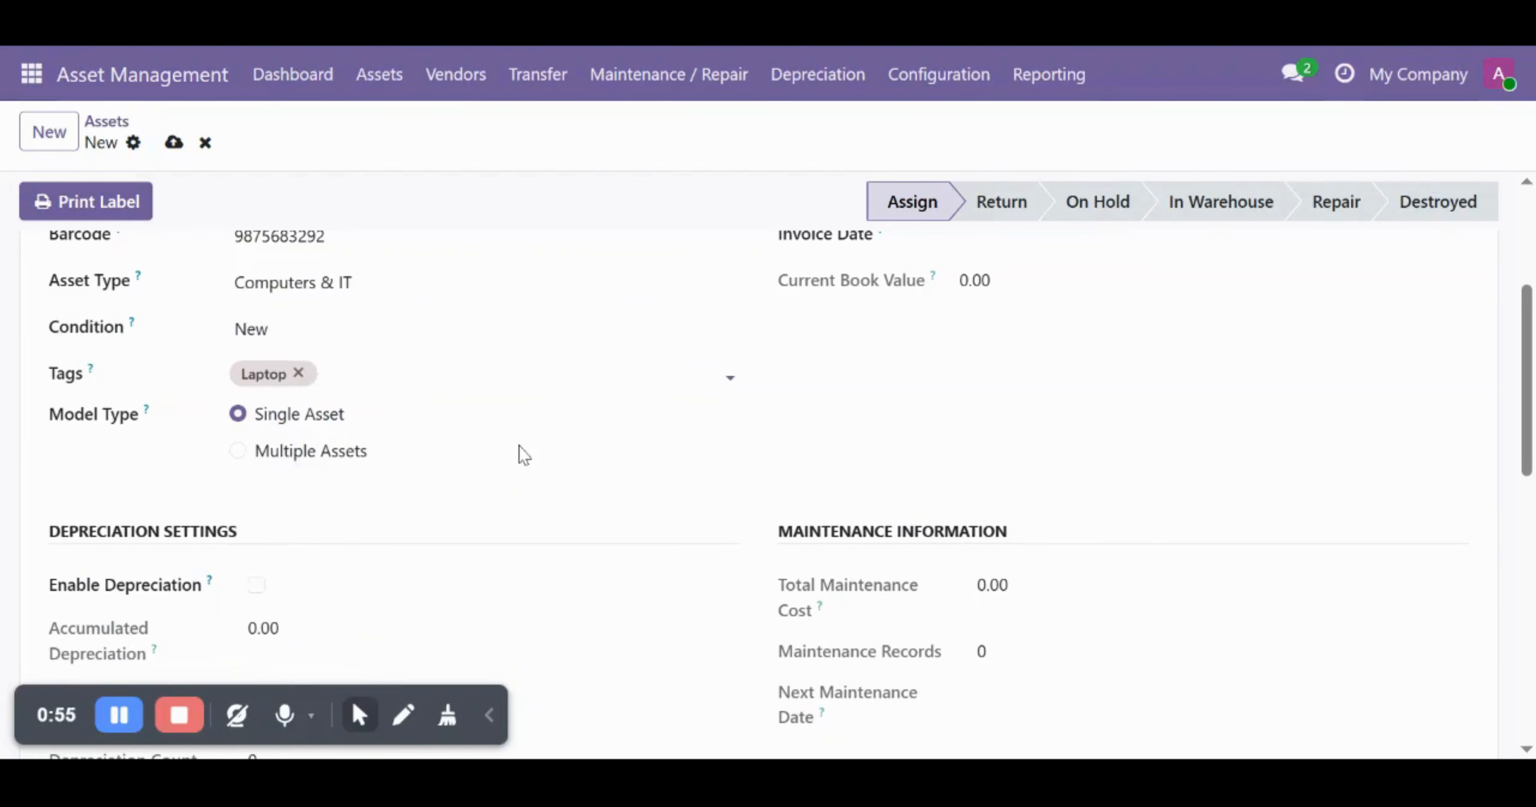
pyautogui.scroll(3, 522, 446)
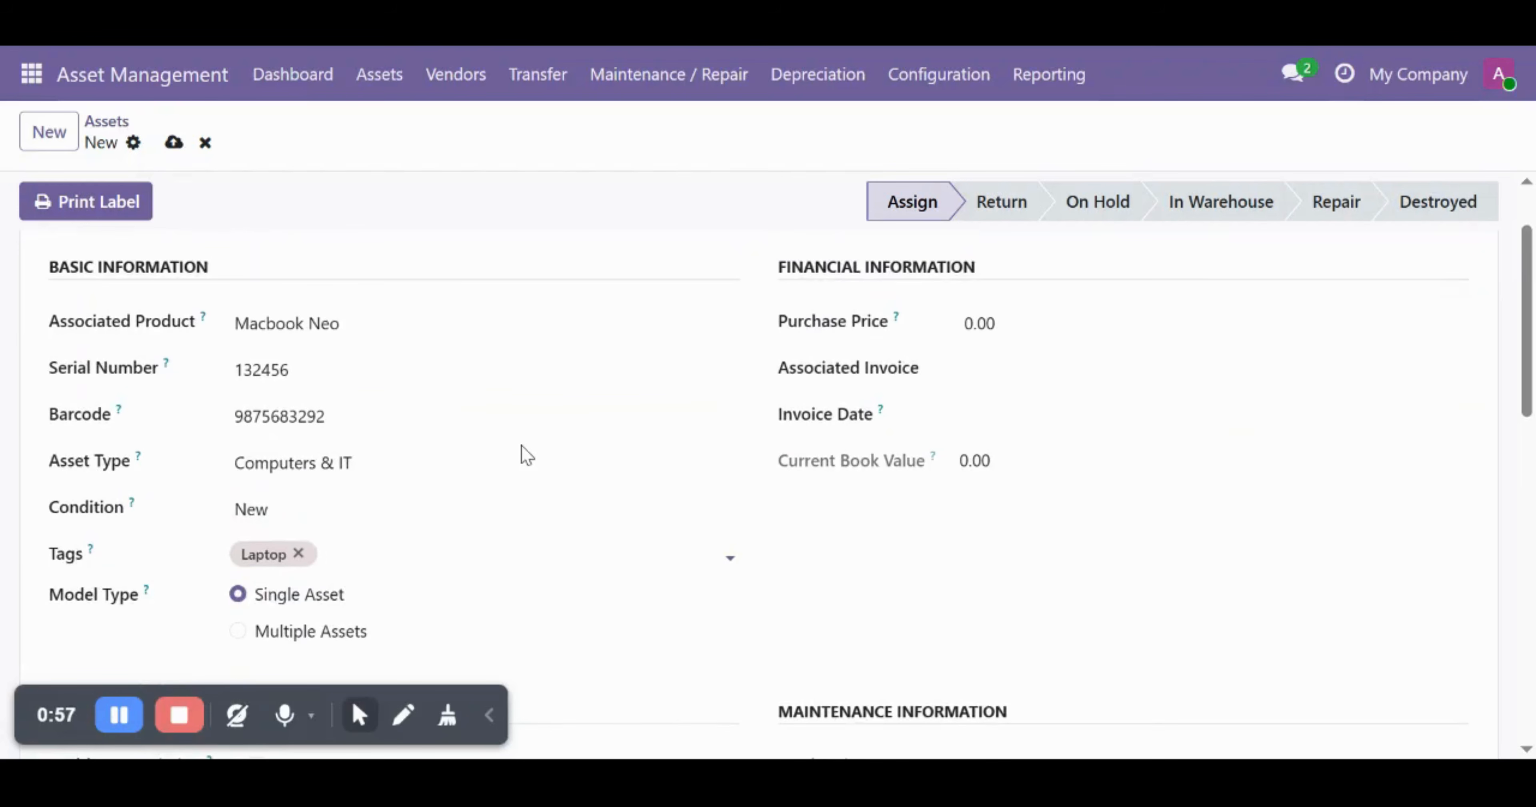
pyautogui.click(470, 324)
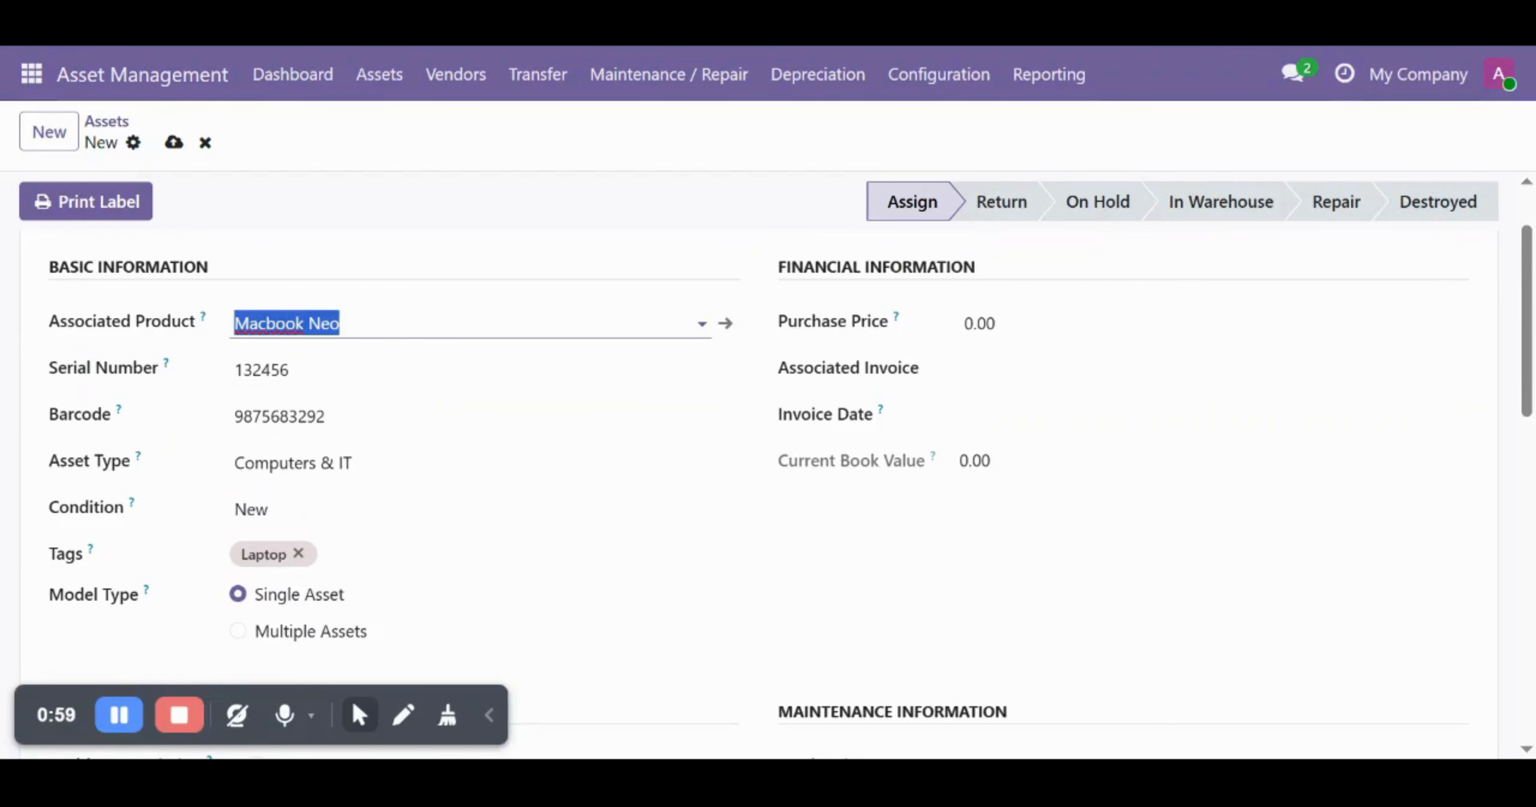
pyautogui.click(471, 324)
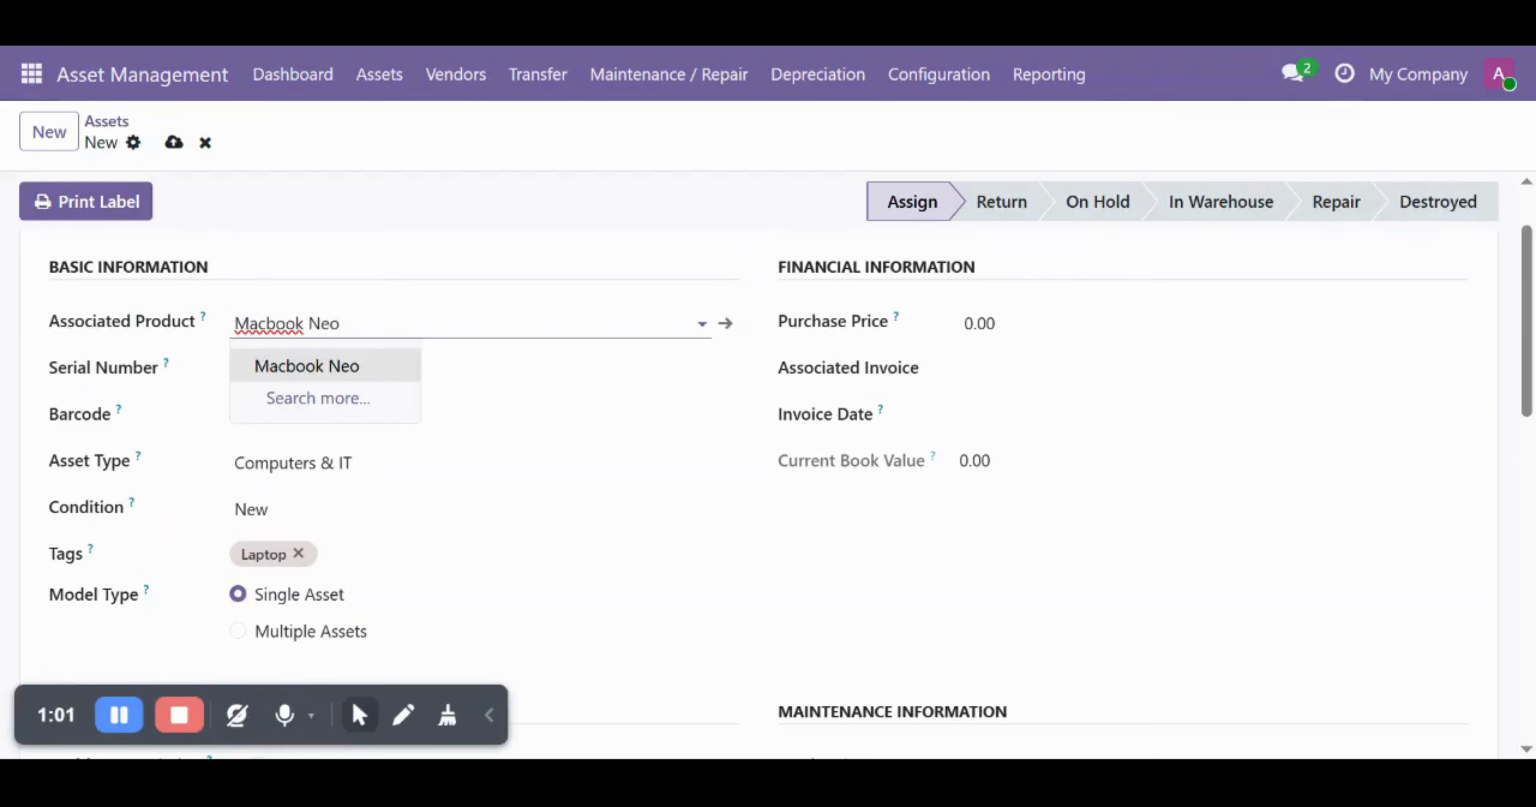
pyautogui.scroll(-3, 517, 417)
pyautogui.scroll(1, 514, 415)
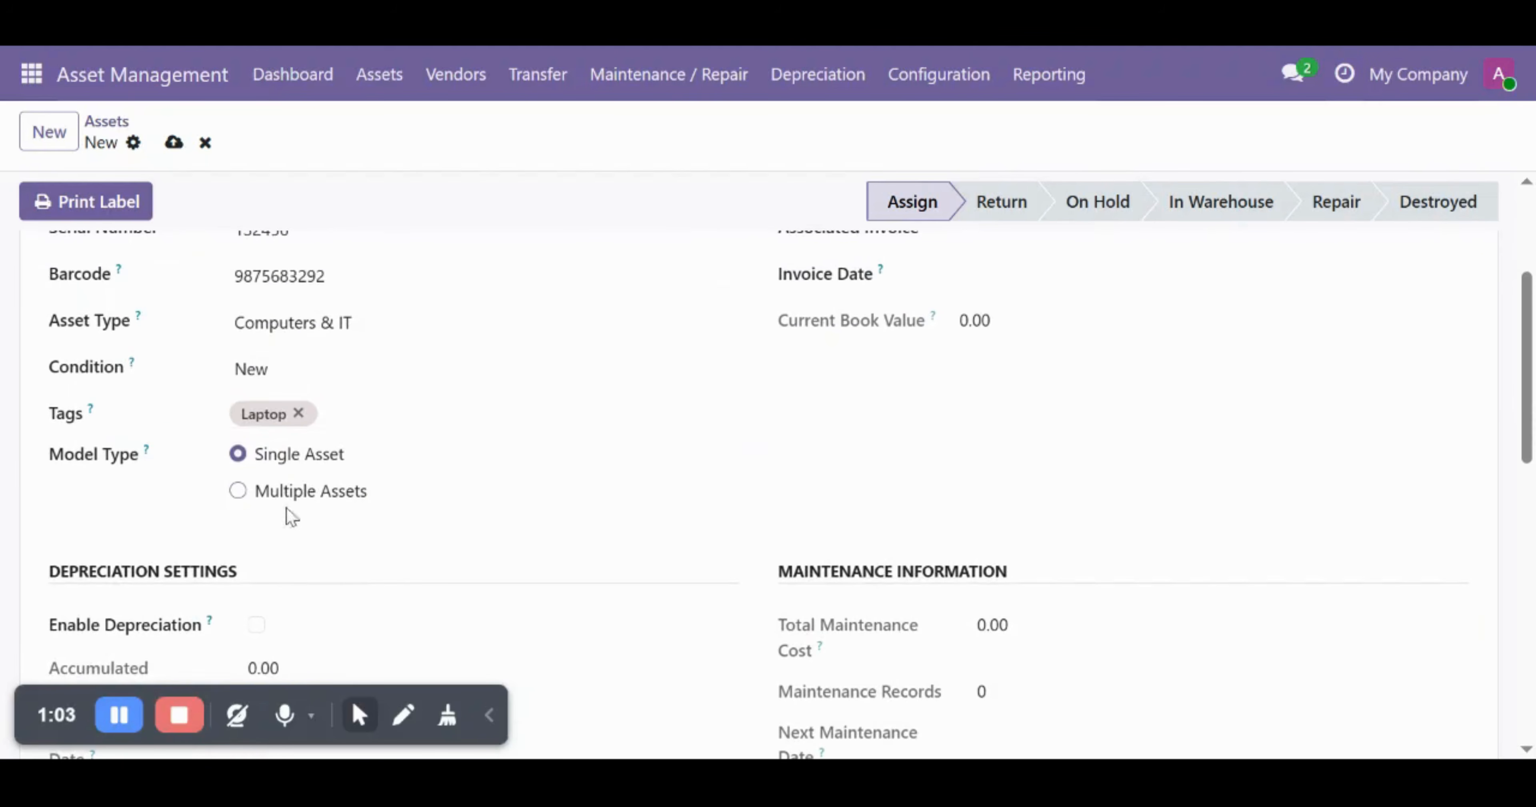
pyautogui.click(238, 491)
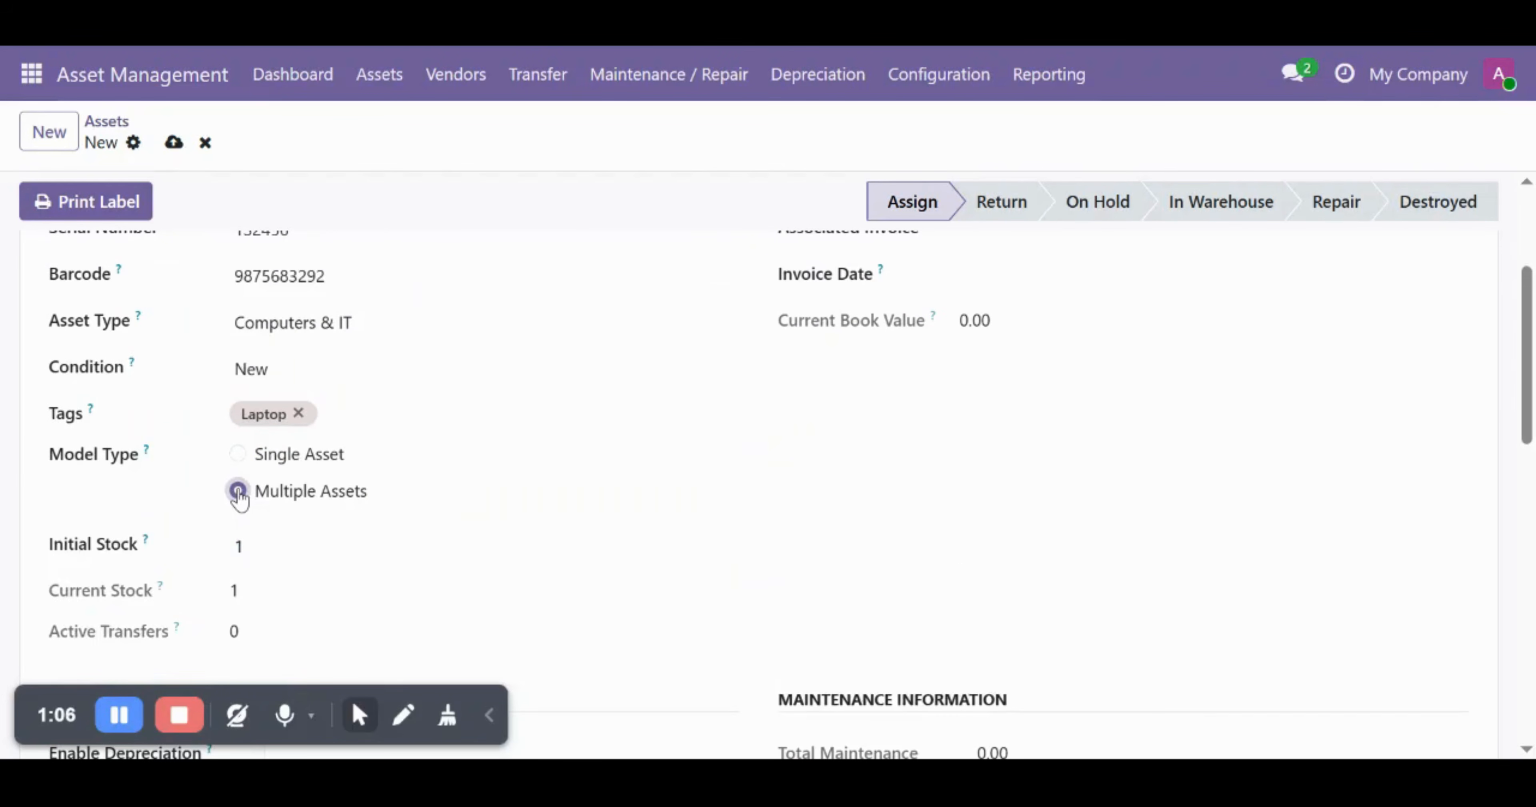
pyautogui.scroll(-2, 456, 521)
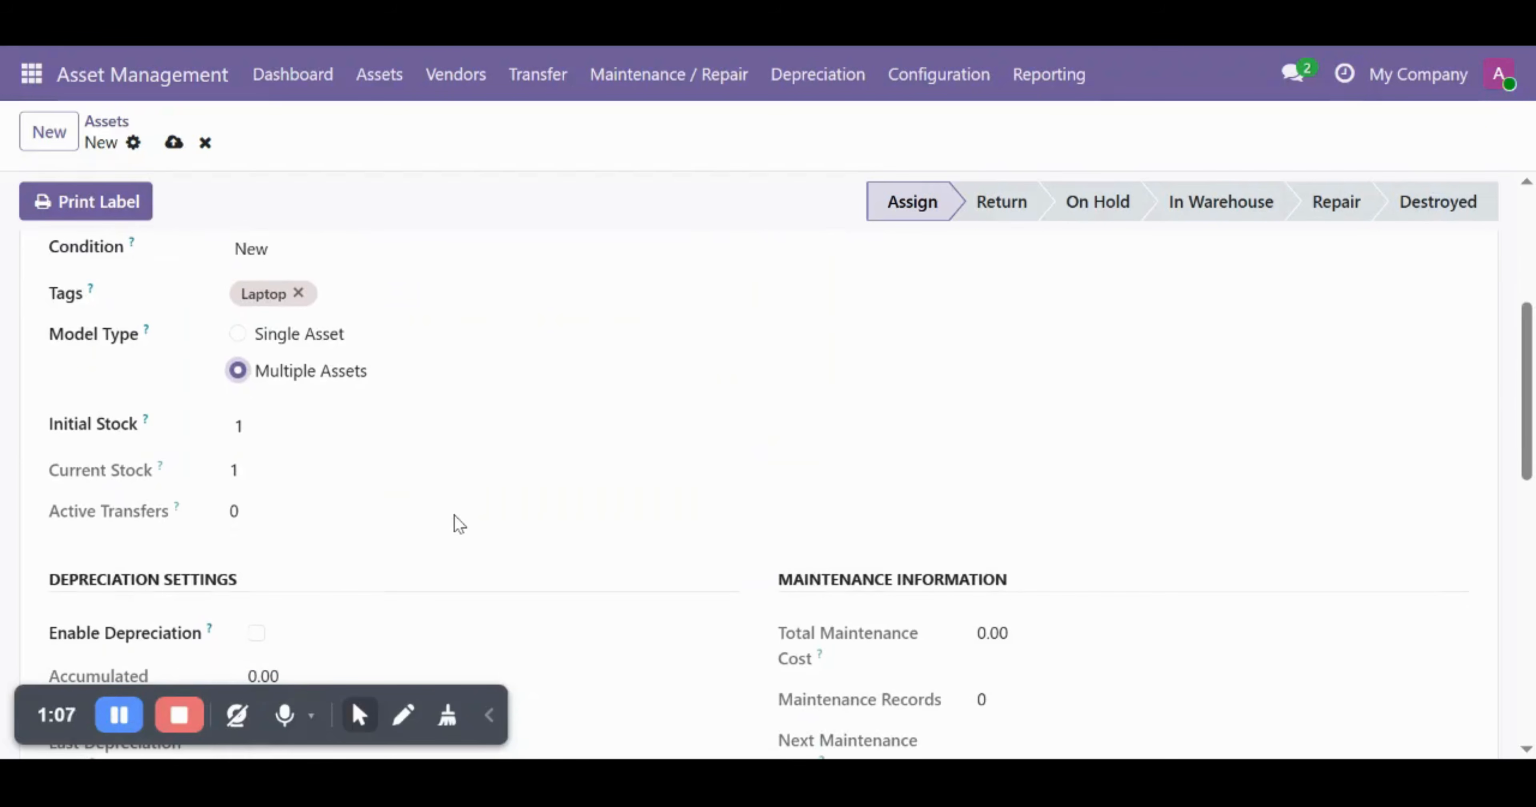
pyautogui.press('Tab')
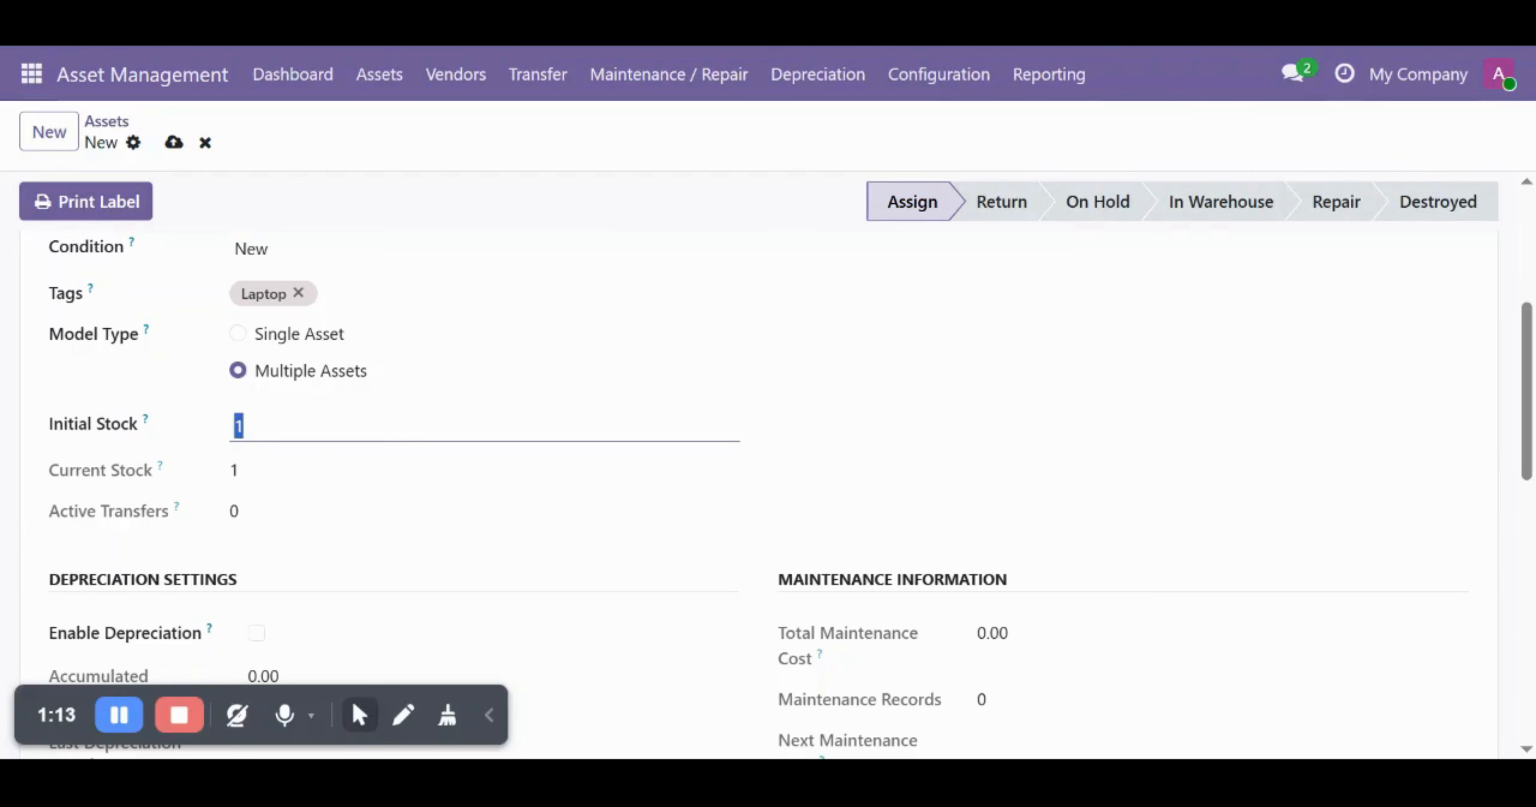
pyautogui.write('1')
pyautogui.scroll(2, 440, 438)
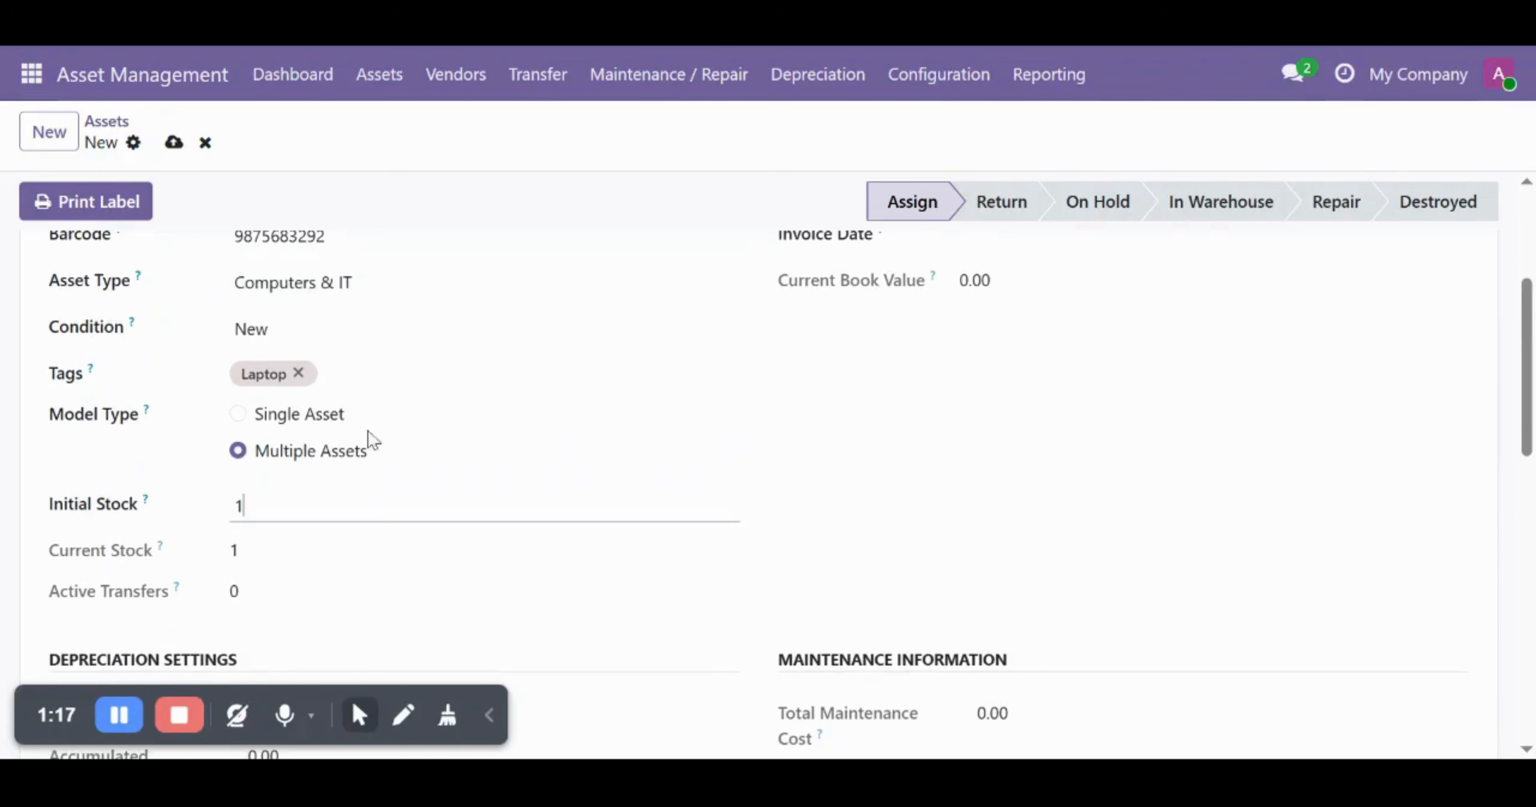
pyautogui.click(239, 416)
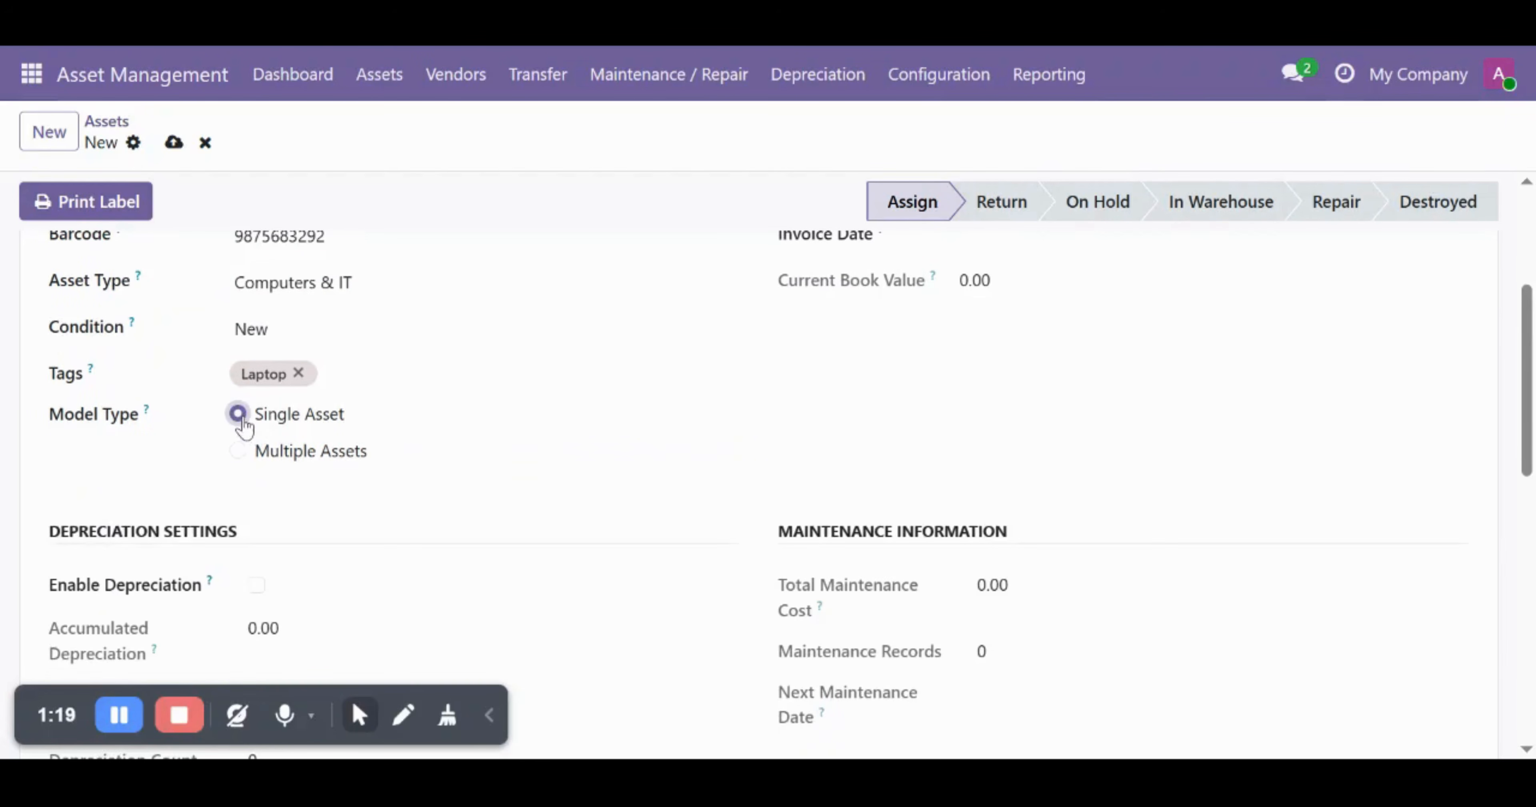
# - Set the asset's purchase price to 70,000.00
pyautogui.scroll(6, 983, 485)
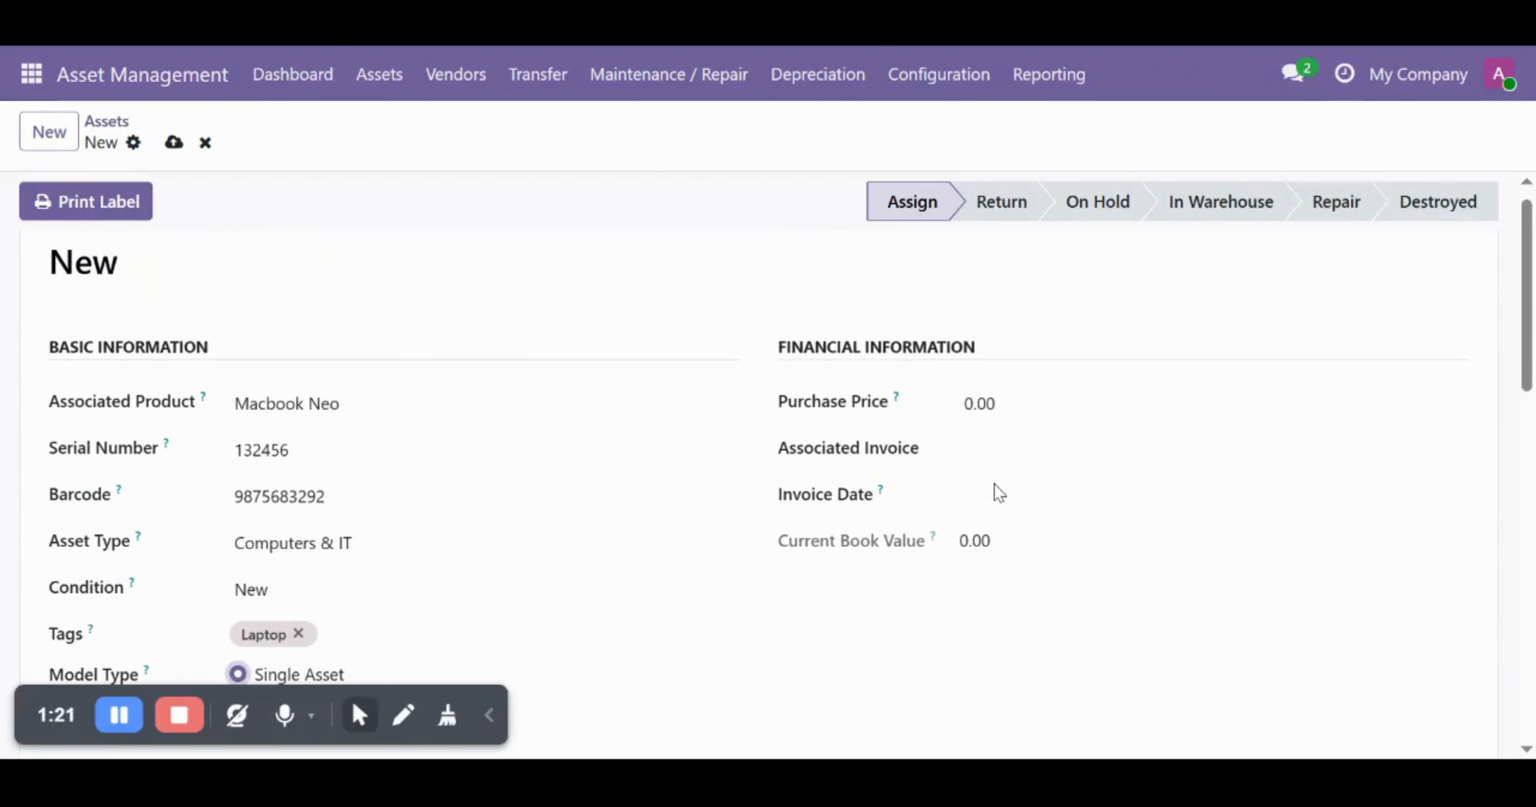
pyautogui.click(981, 404)
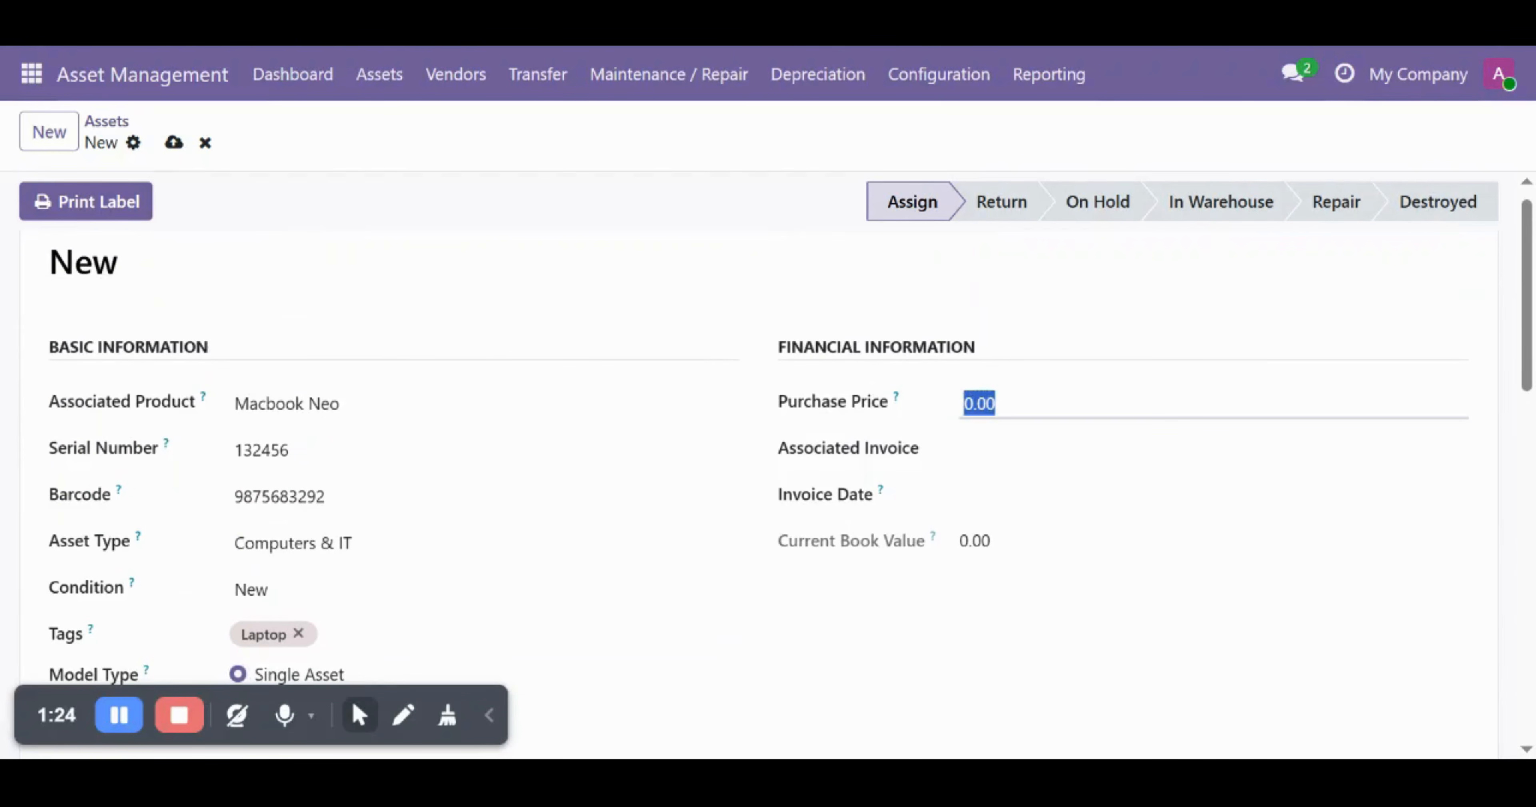
pyautogui.write('70000')
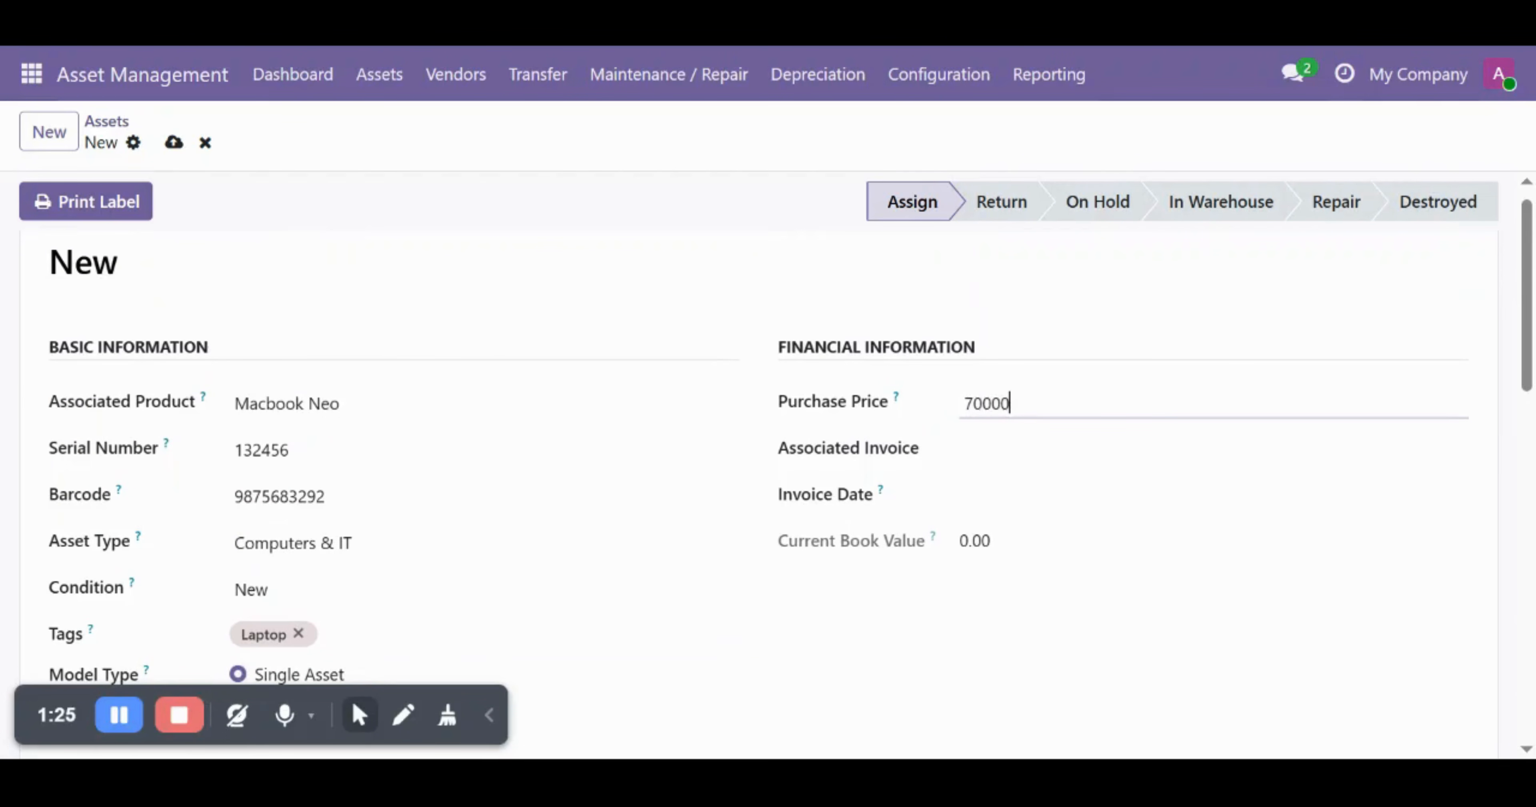
pyautogui.press('Return')
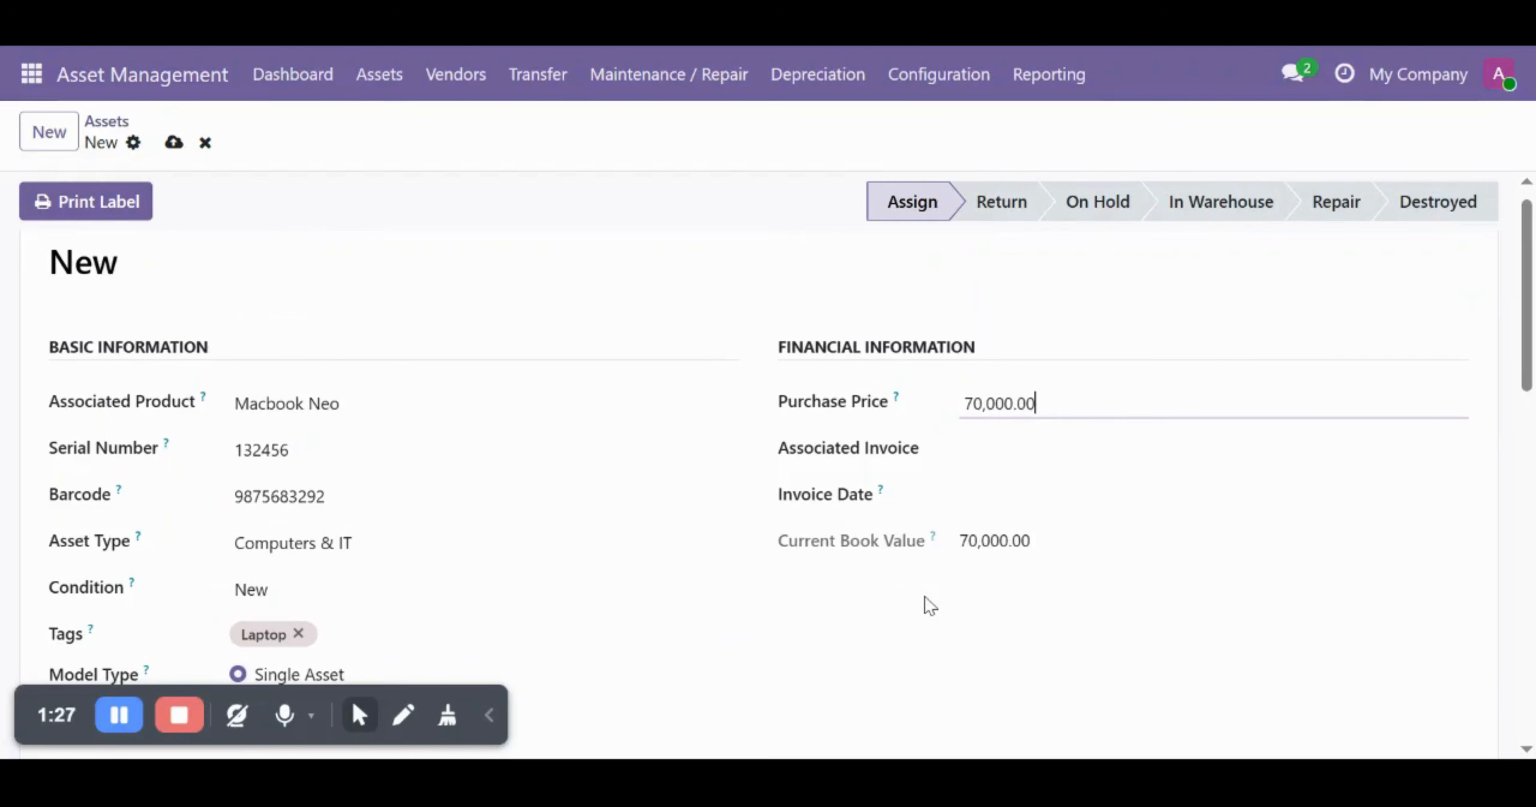
# - Link a new associated invoice entry 323 and set the invoice date to Jul 2
pyautogui.scroll(-1, 926, 598)
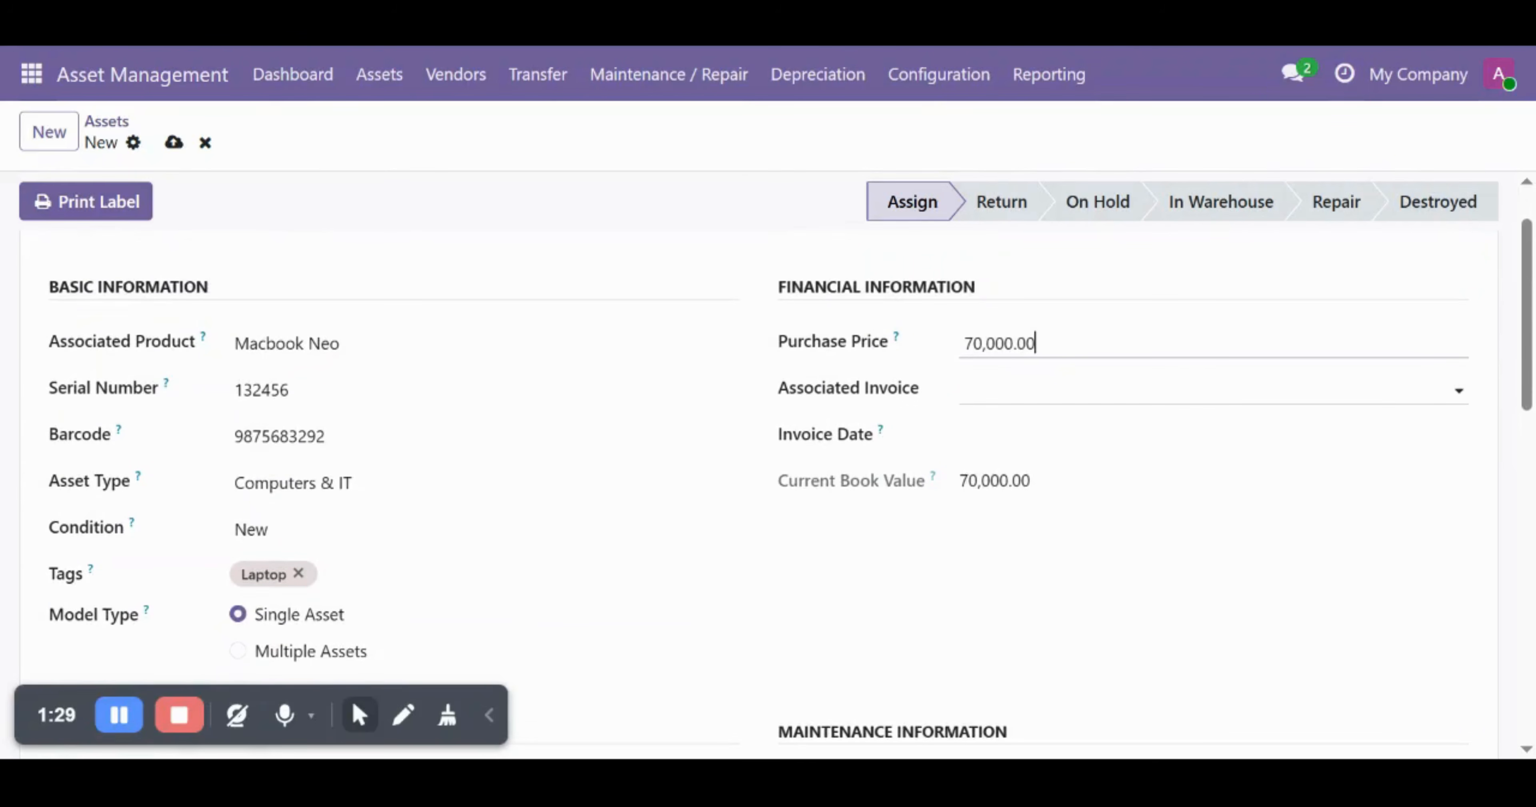
pyautogui.click(1014, 390)
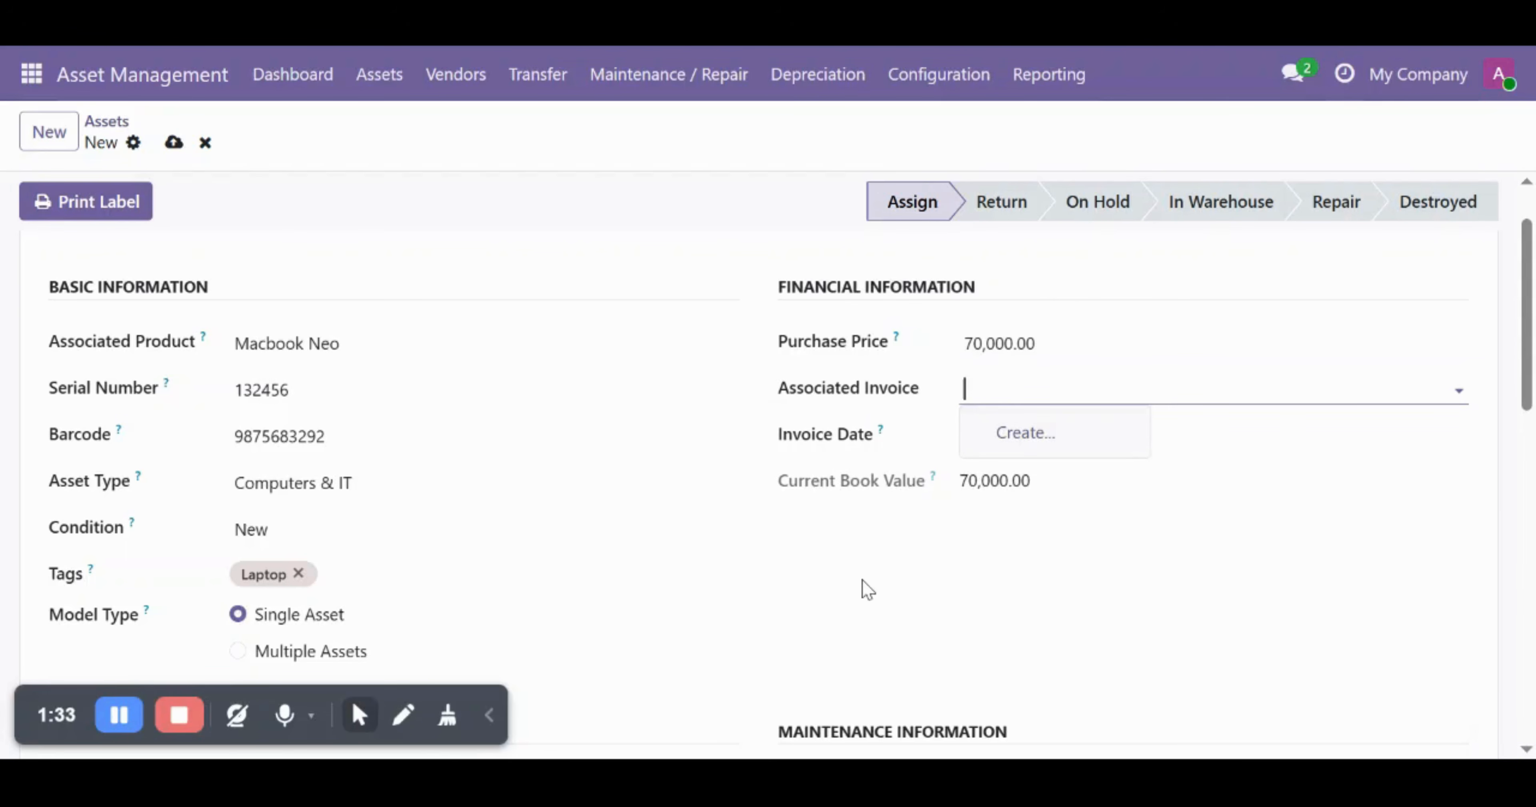
pyautogui.write('234564')
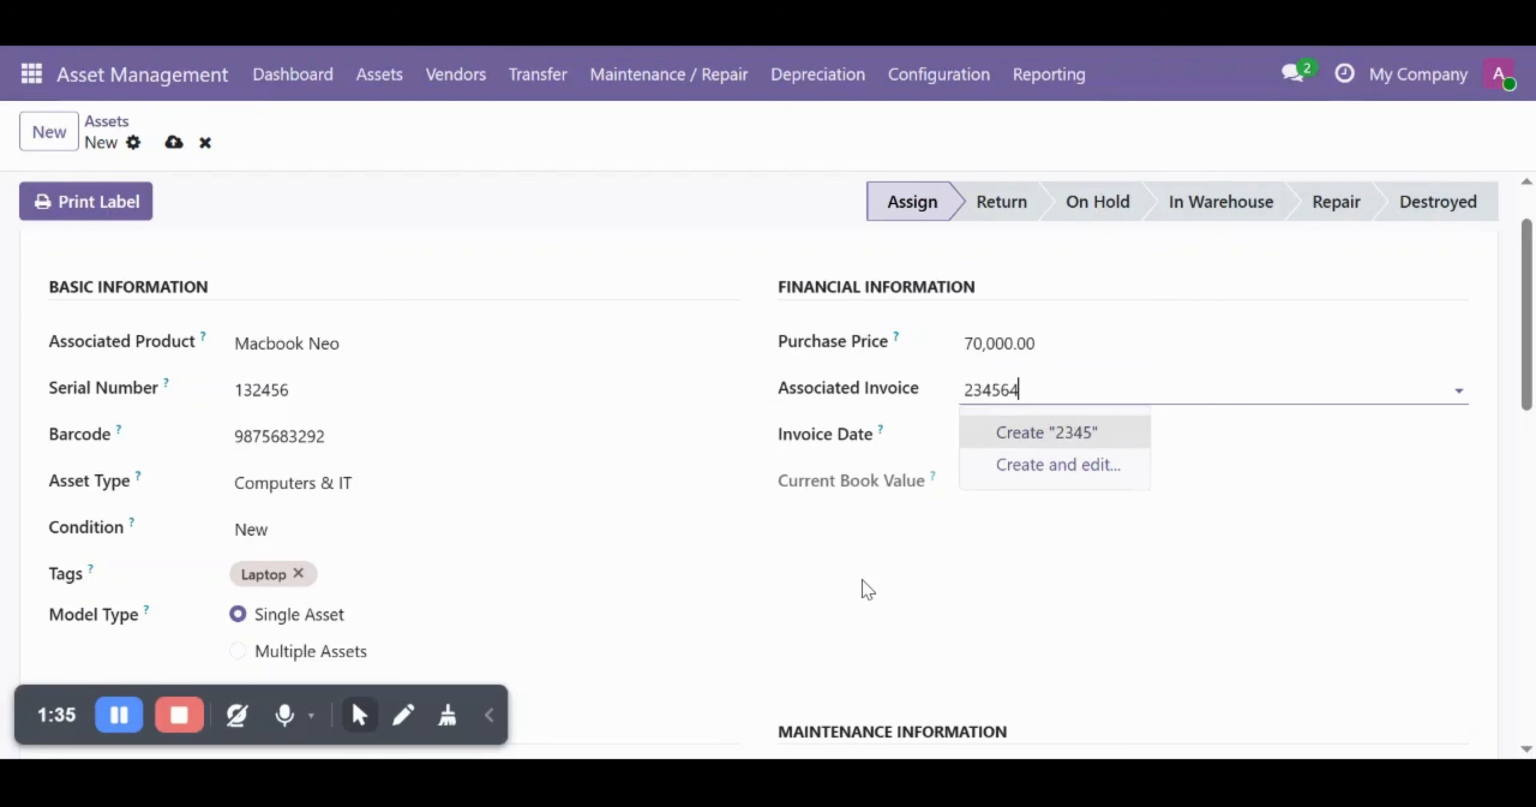
pyautogui.click(953, 589)
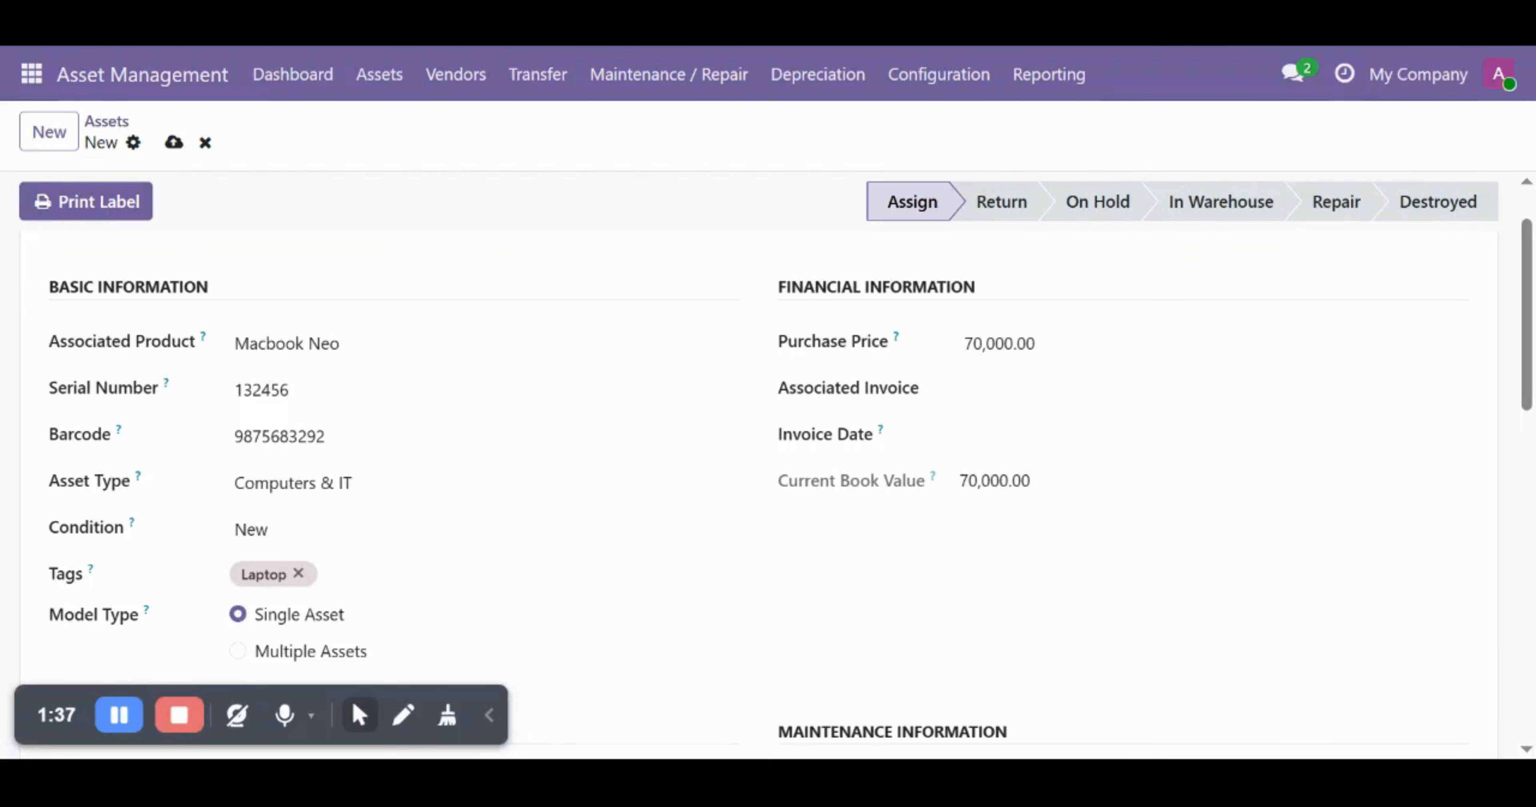
pyautogui.click(1033, 391)
pyautogui.write('323')
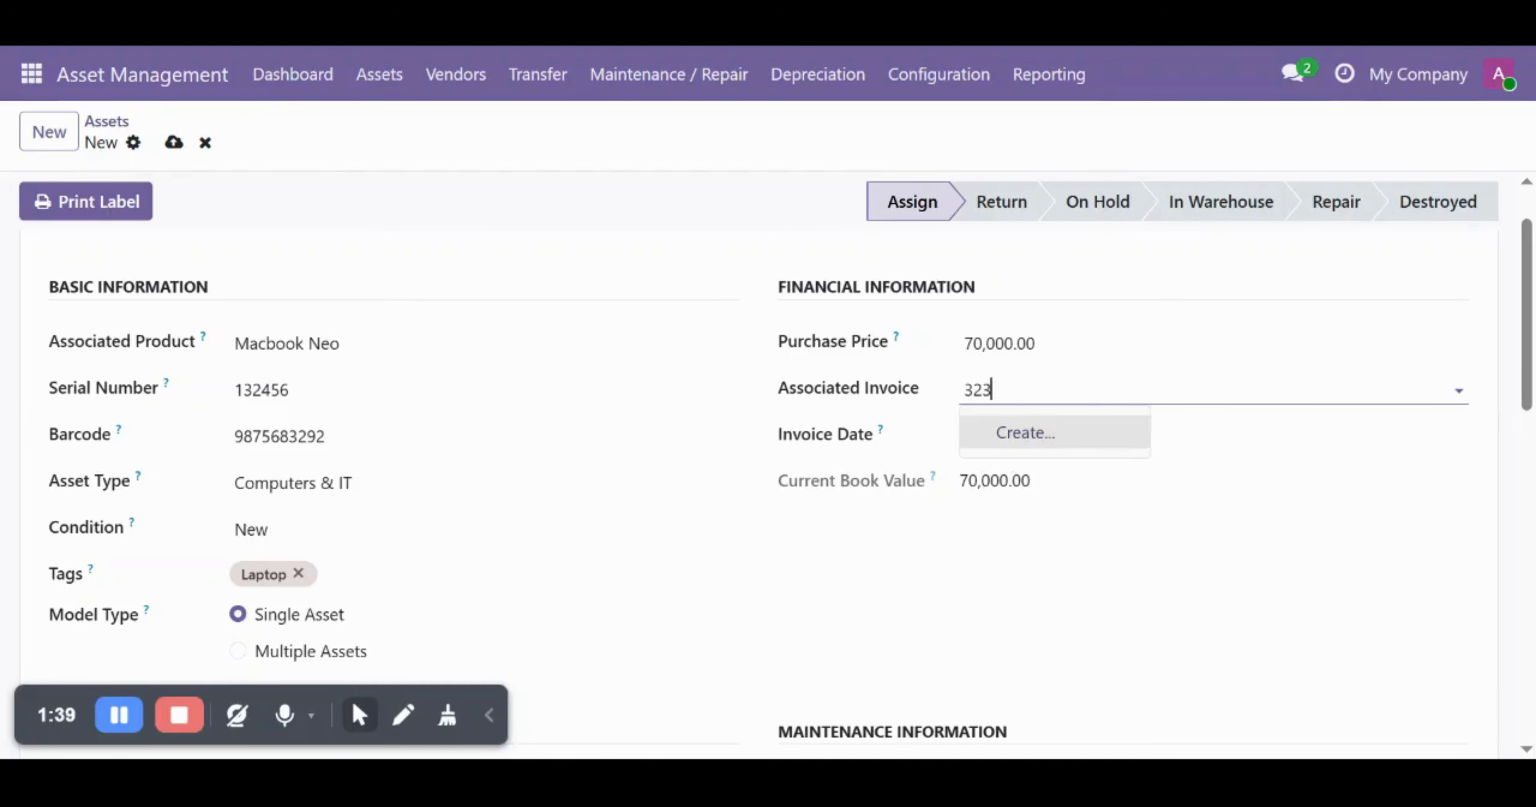
pyautogui.press('Return')
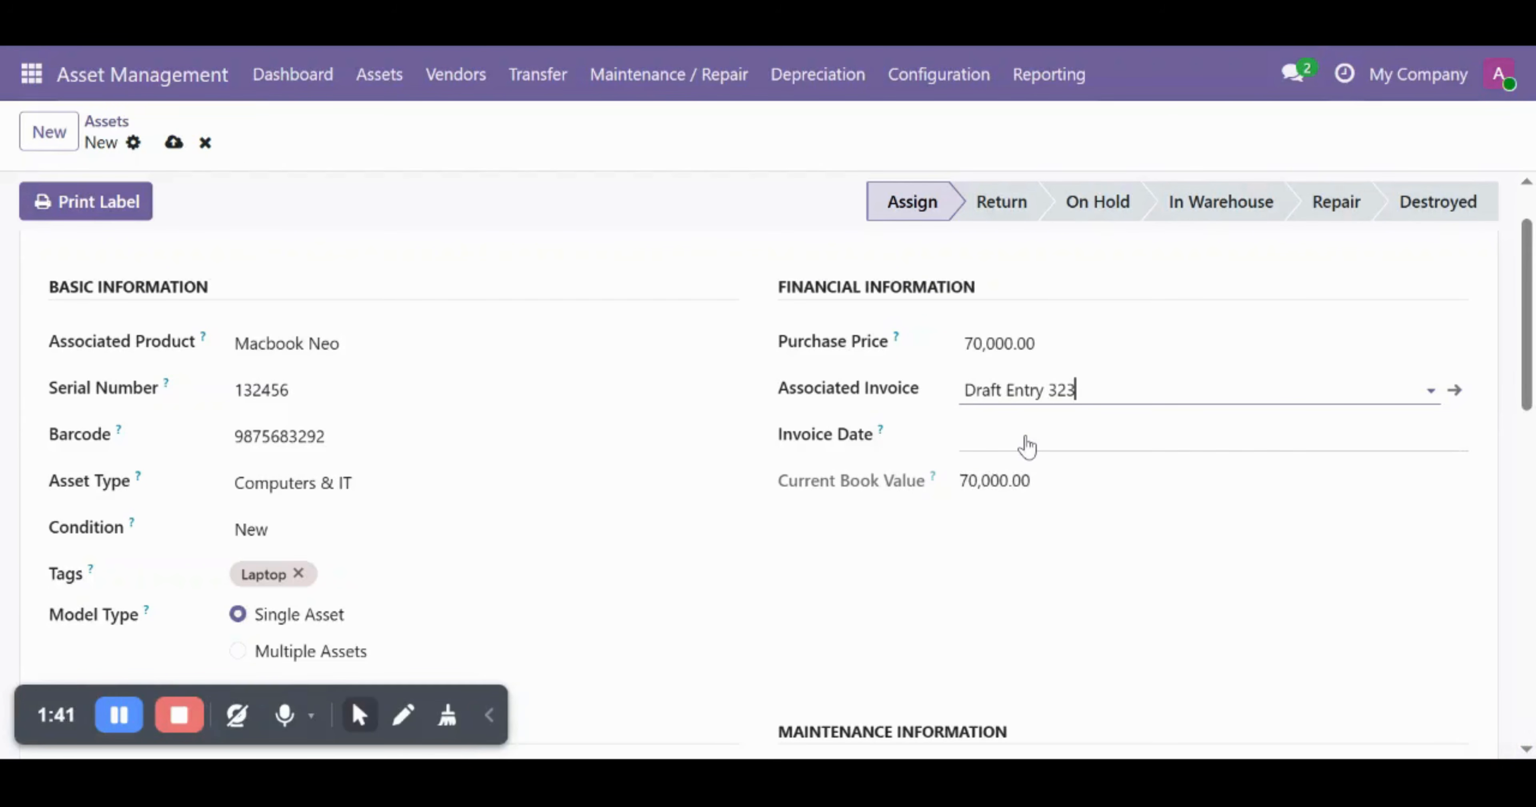
pyautogui.click(1022, 443)
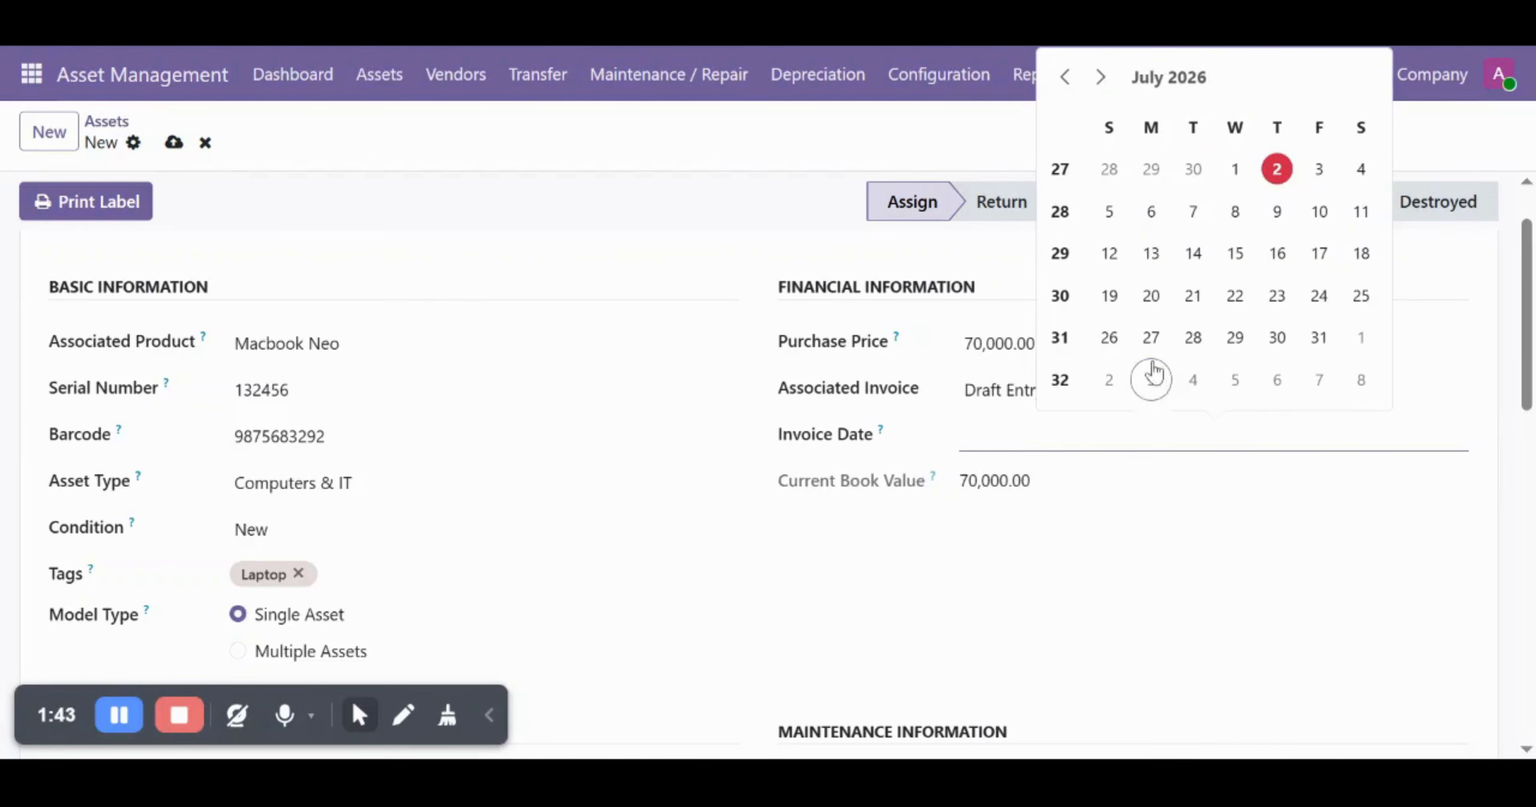
pyautogui.click(1275, 170)
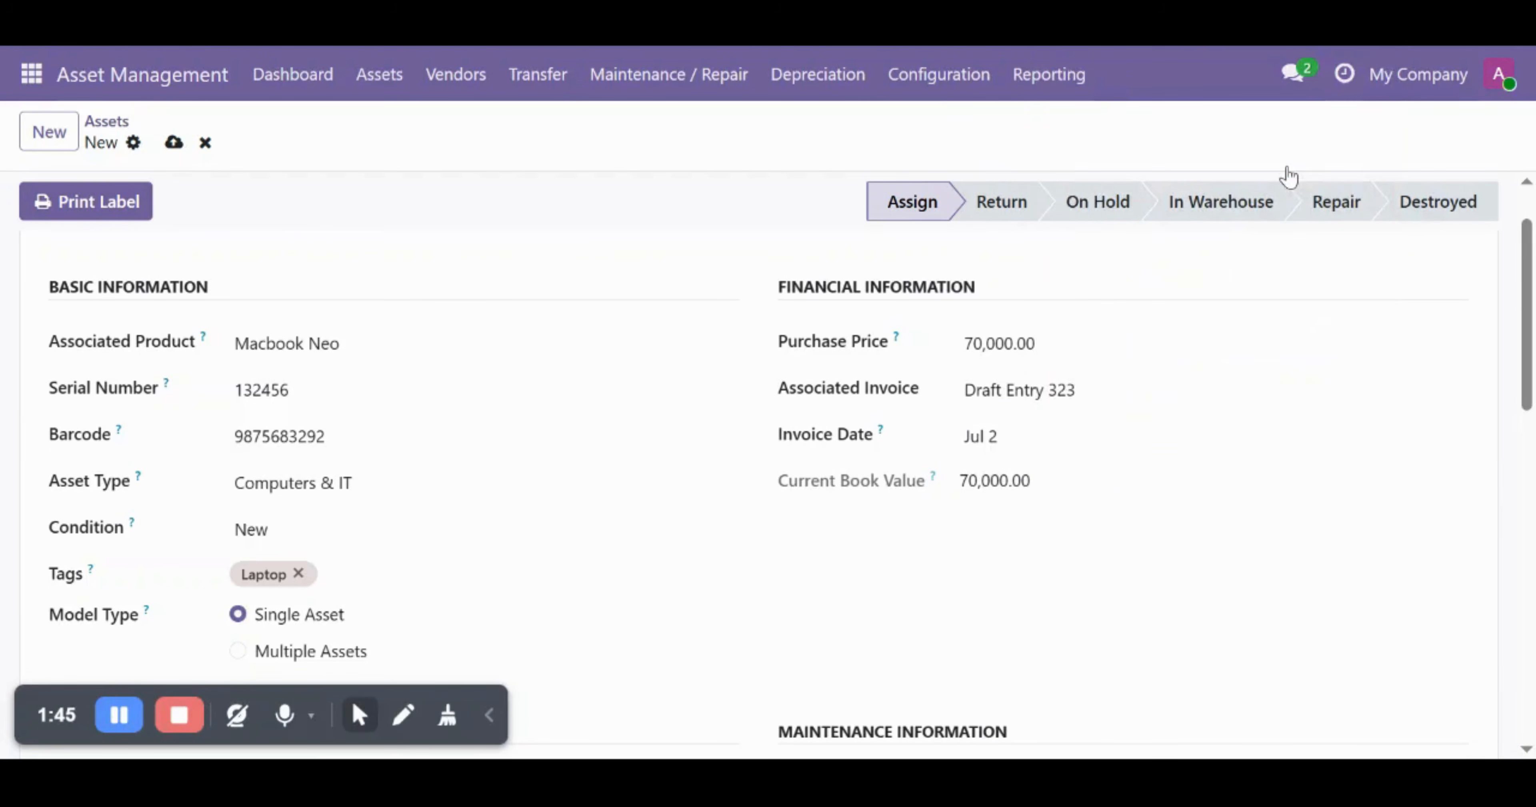
# - Enable depreciation for the Macbook Neo asset in Depreciation Settings
pyautogui.scroll(-6, 1004, 622)
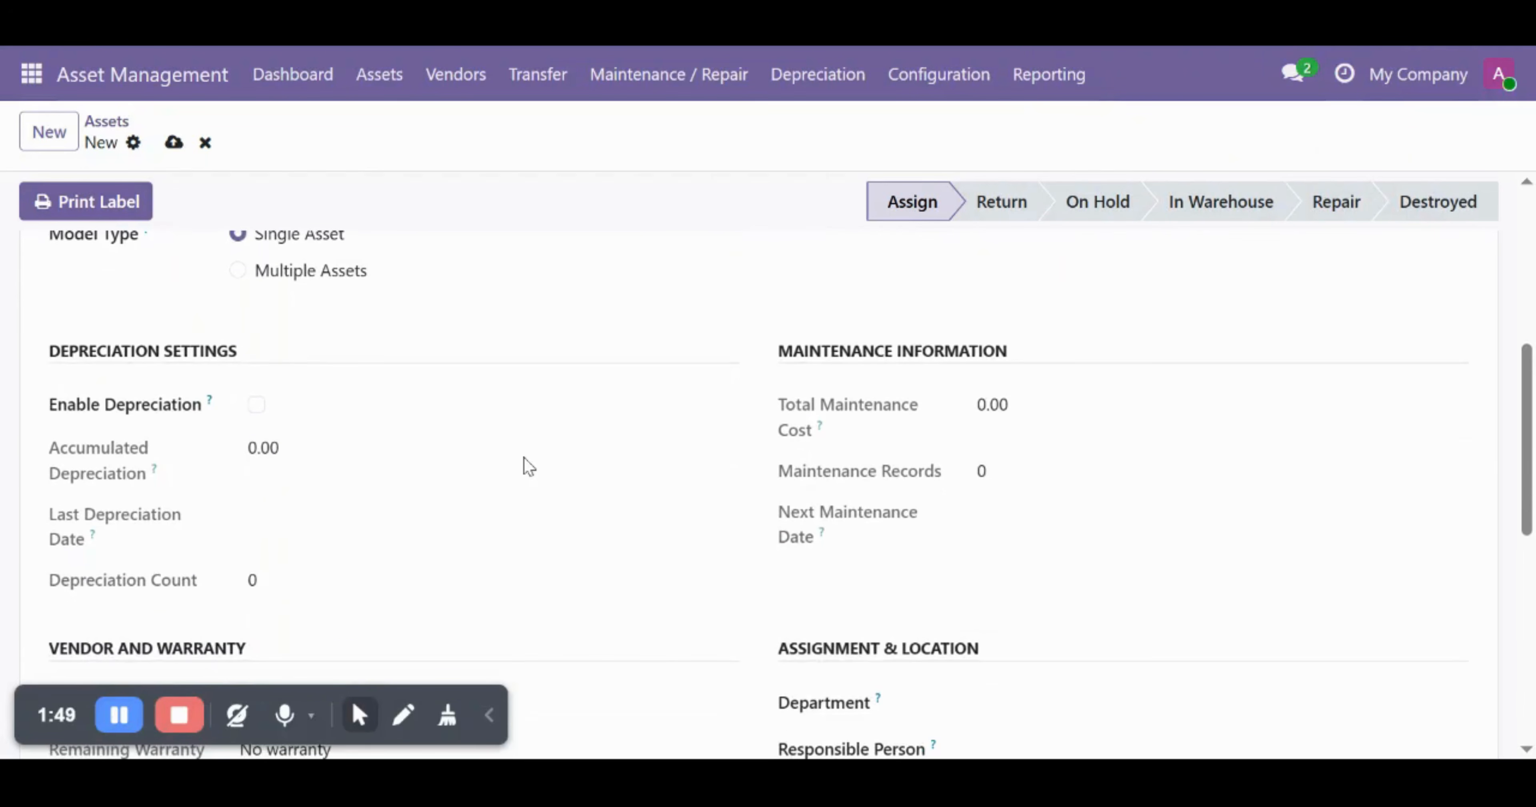
pyautogui.scroll(-1, 525, 466)
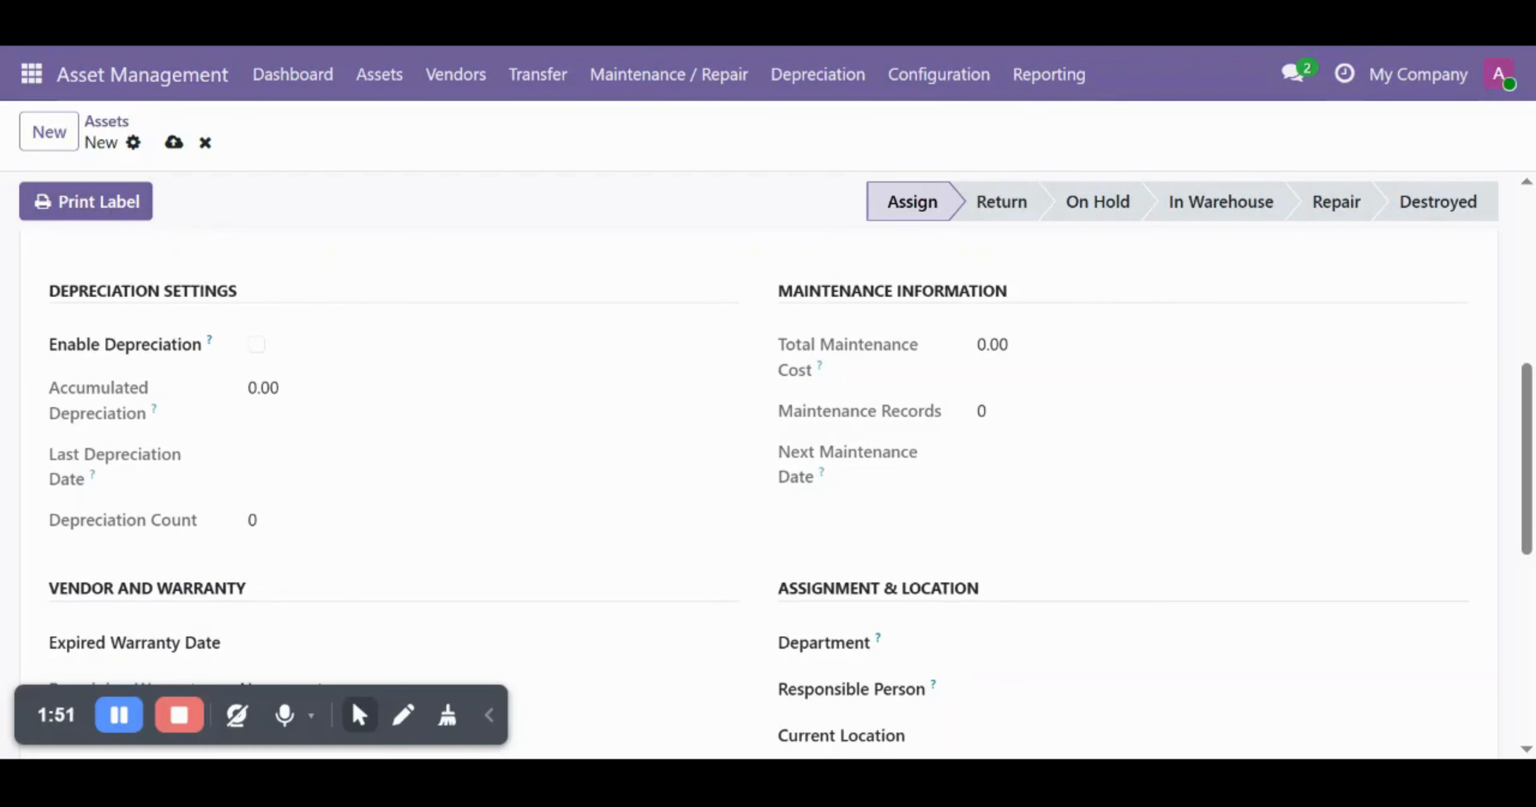
pyautogui.moveTo(53, 295); pyautogui.dragTo(247, 294)
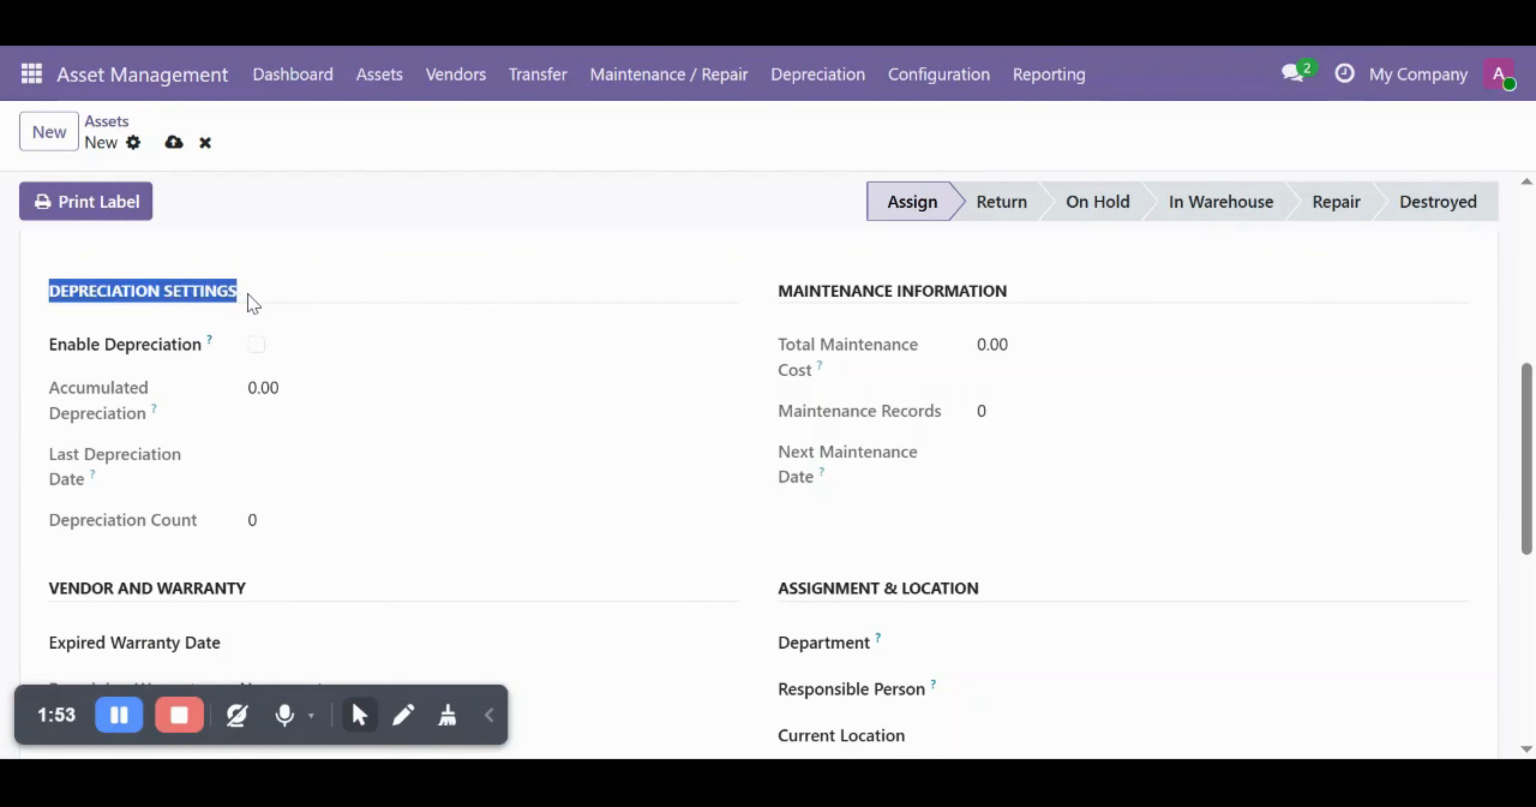
pyautogui.click(247, 294)
pyautogui.scroll(8, 652, 462)
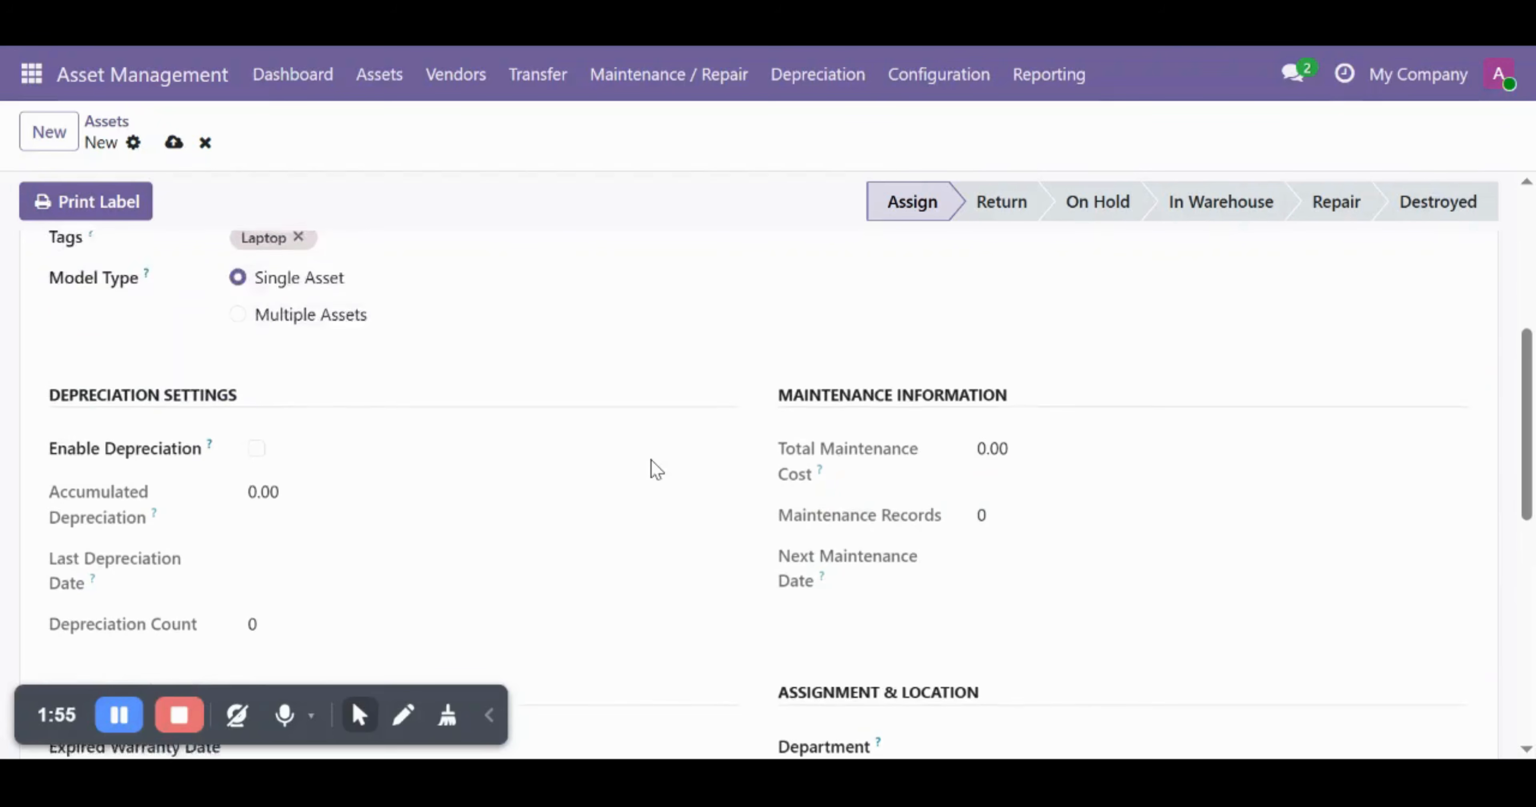
pyautogui.scroll(-7, 653, 468)
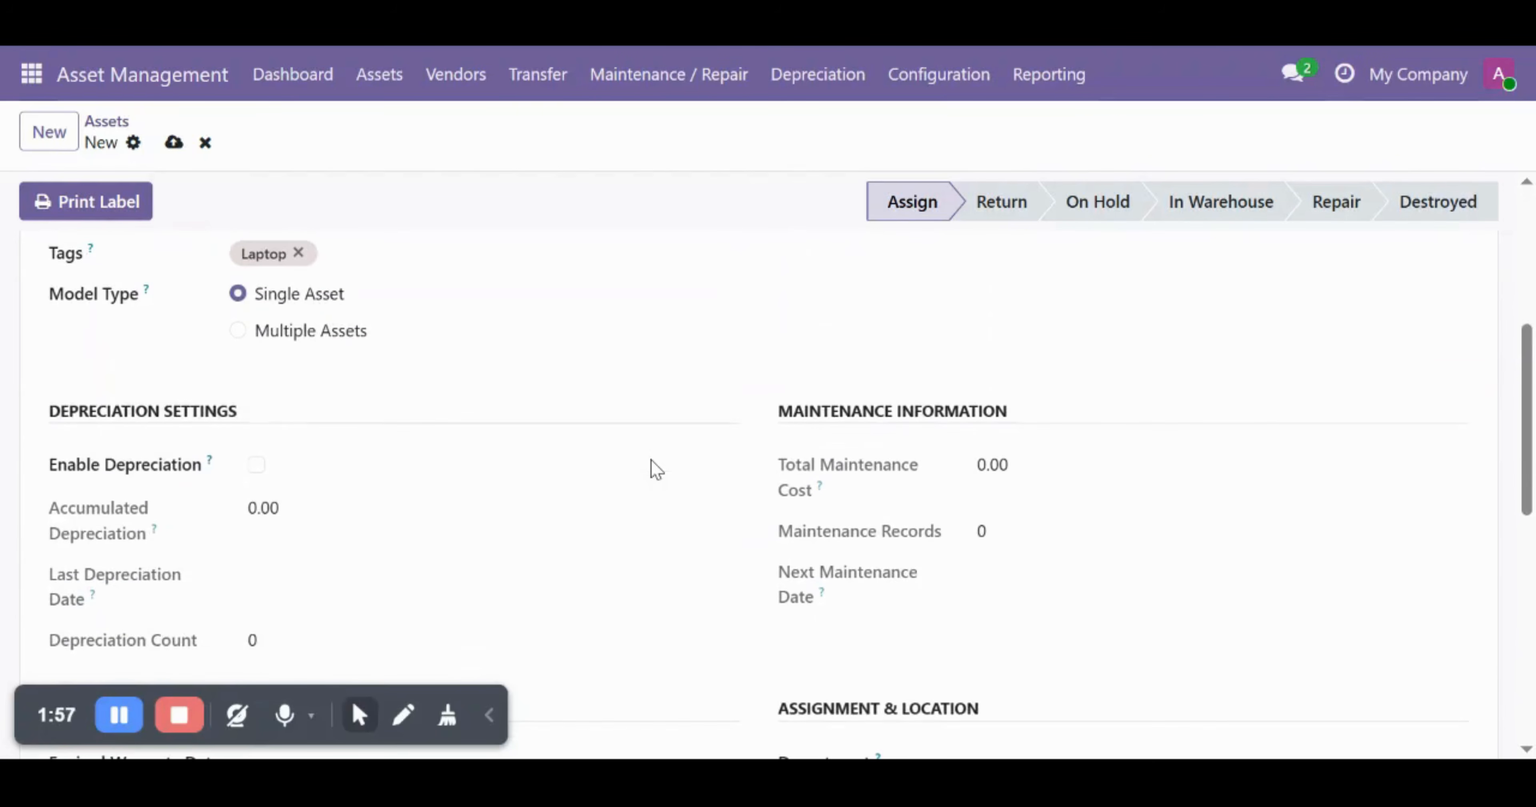
pyautogui.click(261, 468)
# - Check the depreciation section, confirming the 70,000.00 current book value
pyautogui.scroll(-1, 492, 502)
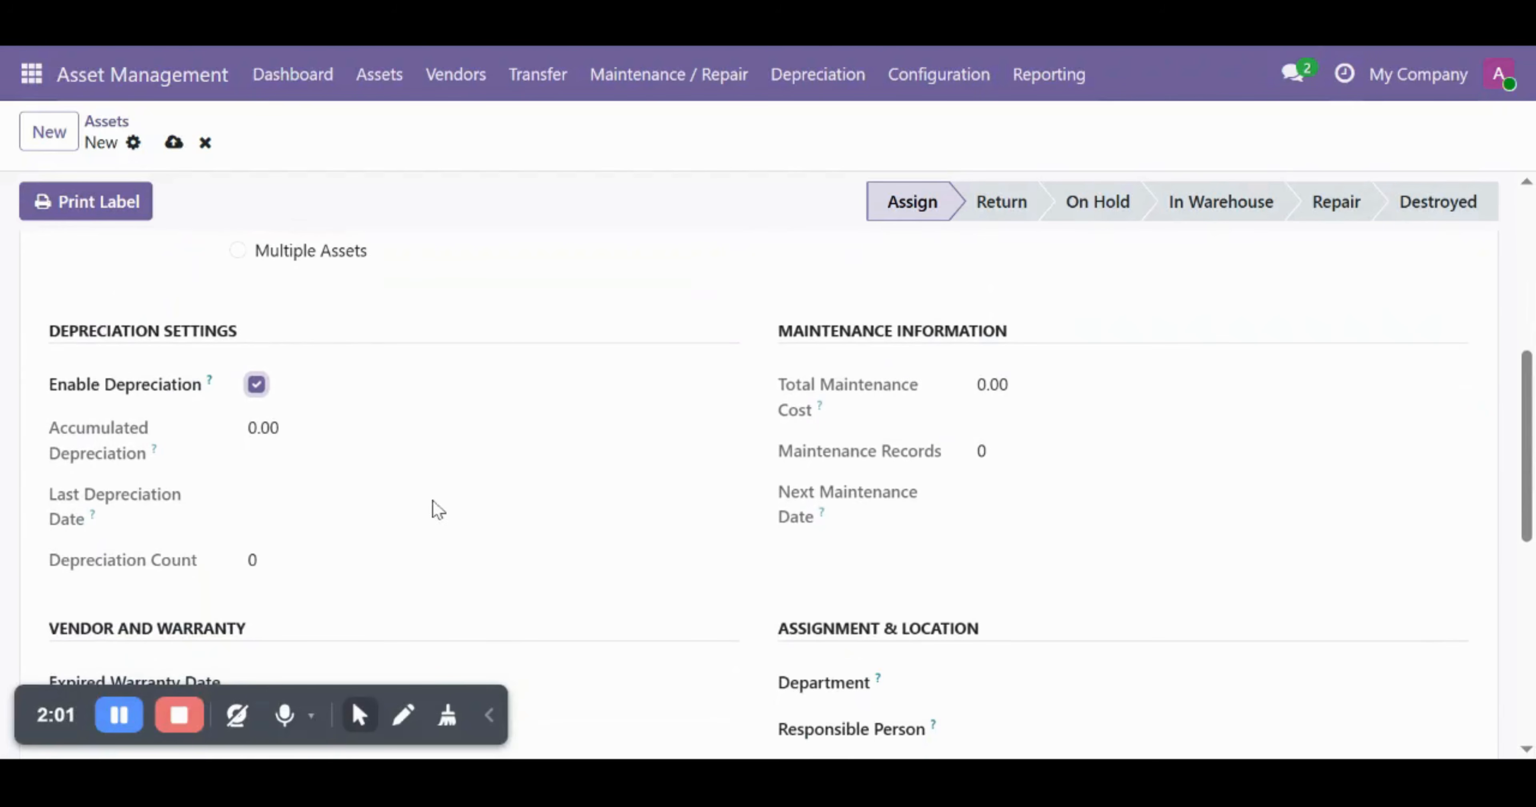
pyautogui.moveTo(50, 387); pyautogui.dragTo(211, 412)
pyautogui.click(211, 412)
pyautogui.scroll(7, 707, 457)
pyautogui.click(298, 424)
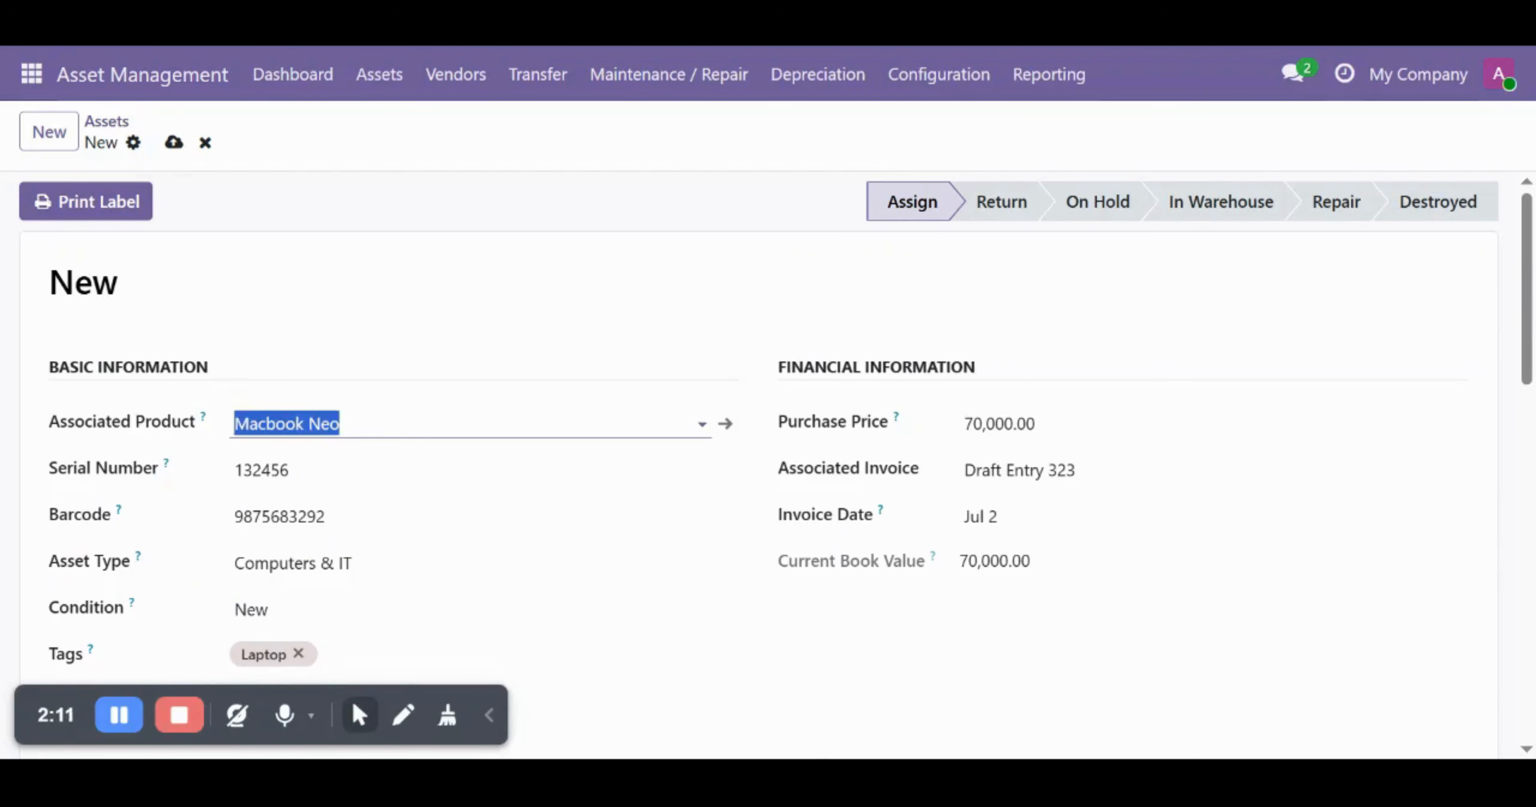
pyautogui.click(533, 326)
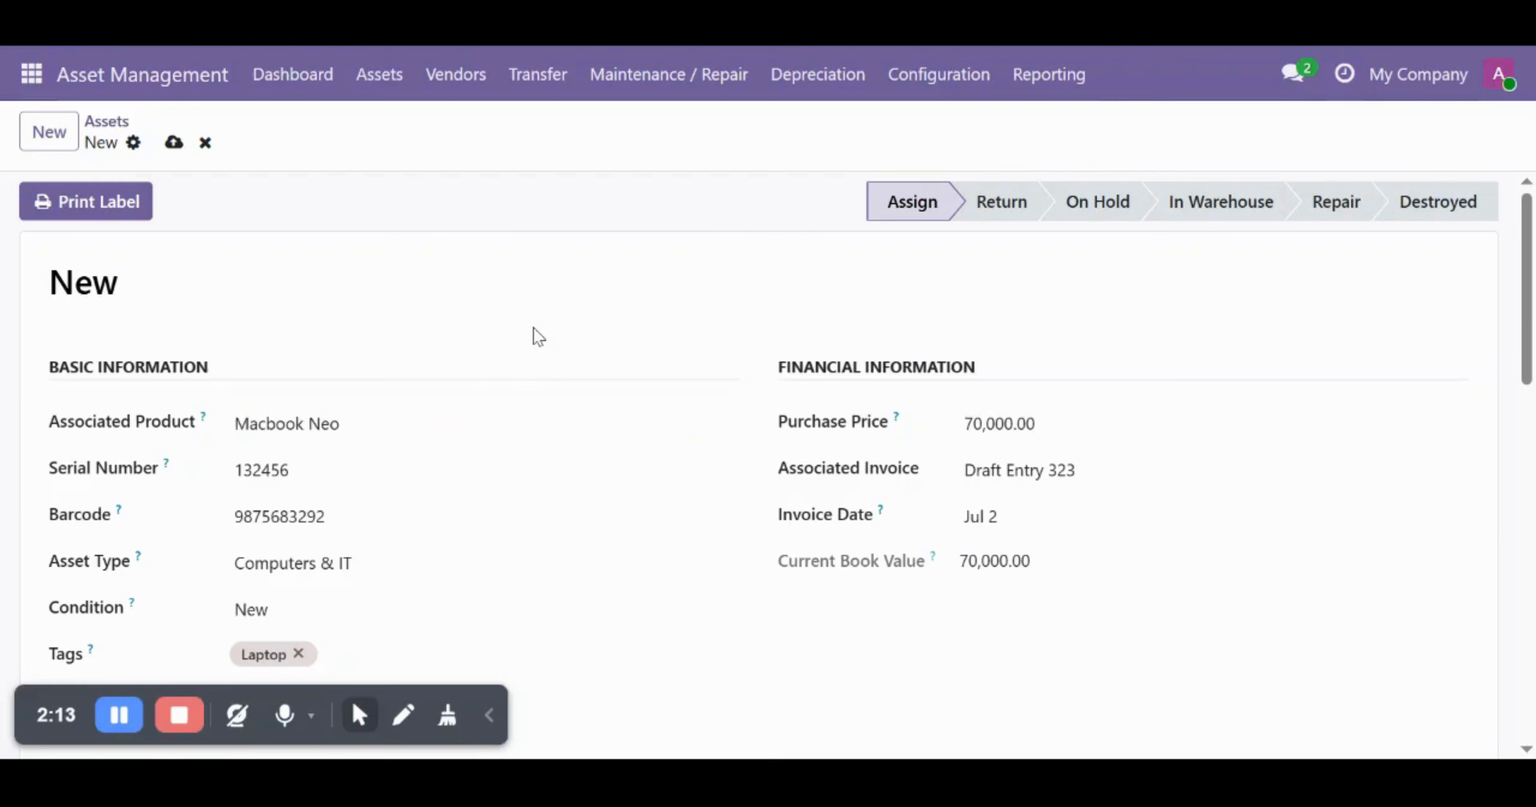
pyautogui.scroll(-6, 533, 327)
pyautogui.scroll(-1, 737, 447)
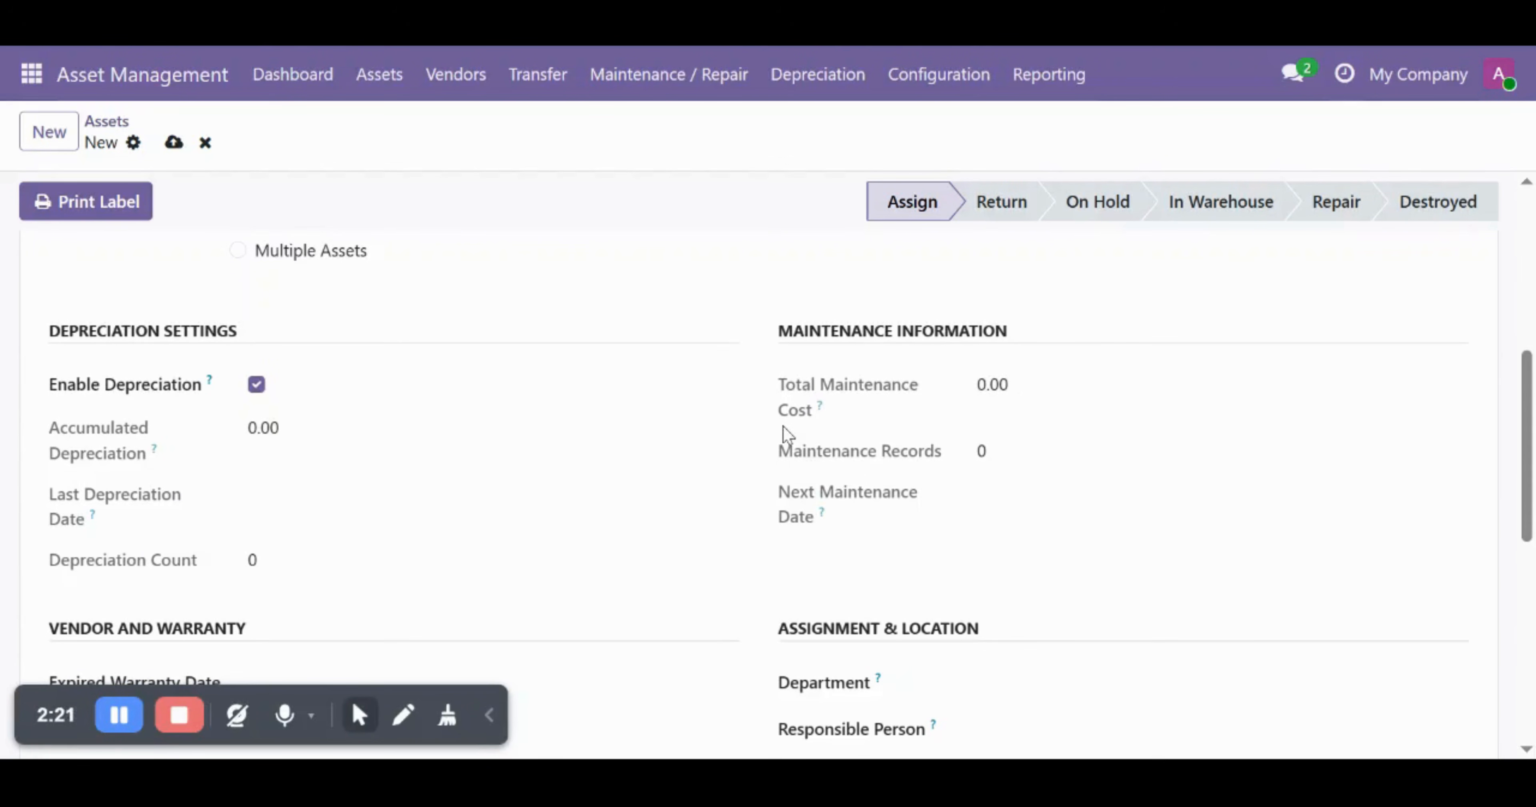
pyautogui.scroll(-4, 723, 511)
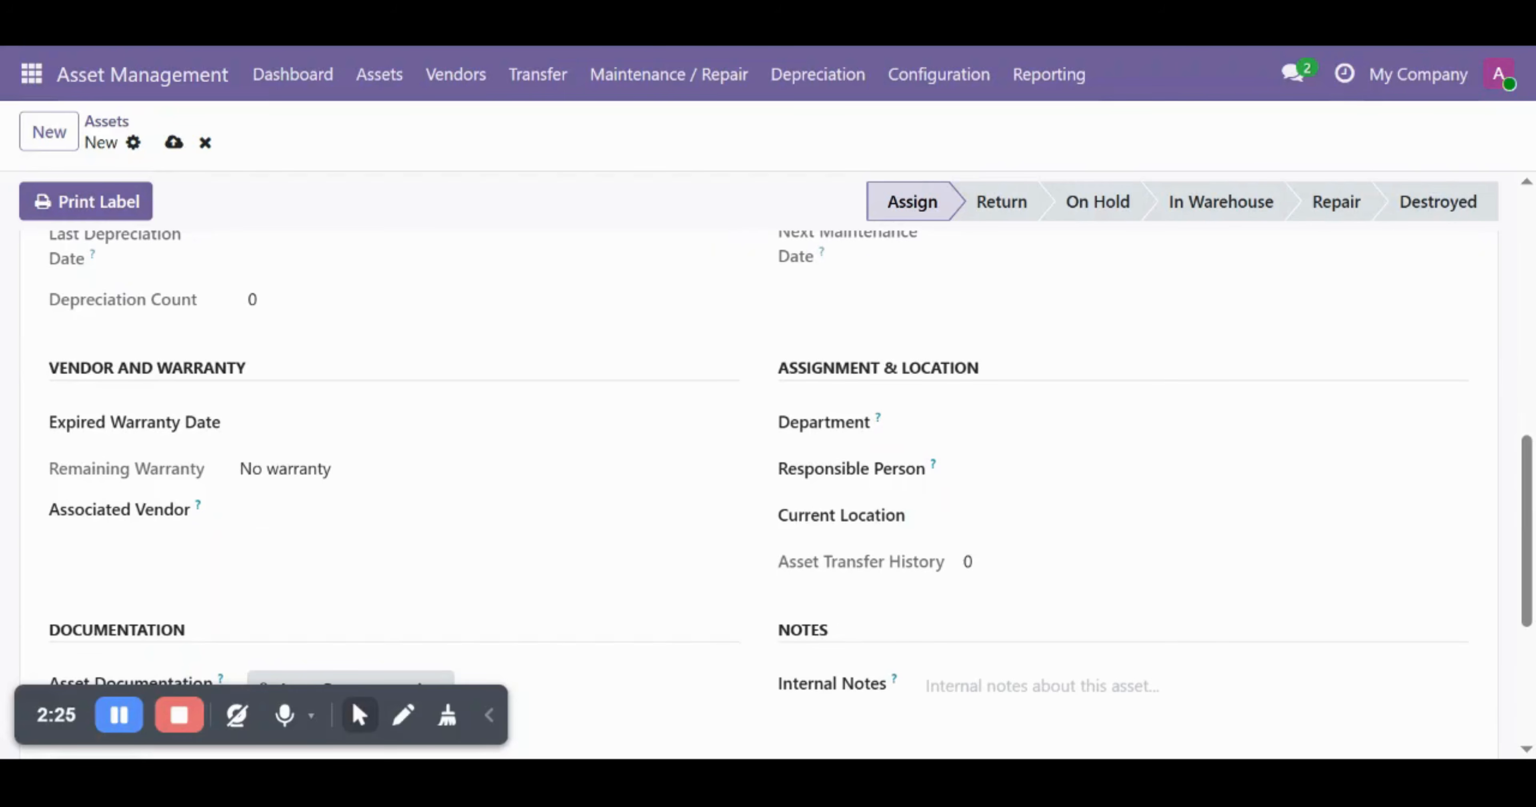
# - Choose Infotech pvt lmt as the asset's associated vendor under Vendor and Warranty
pyautogui.moveTo(48, 367); pyautogui.dragTo(254, 375)
pyautogui.click(255, 376)
pyautogui.moveTo(233, 469); pyautogui.dragTo(323, 491)
pyautogui.click(363, 498)
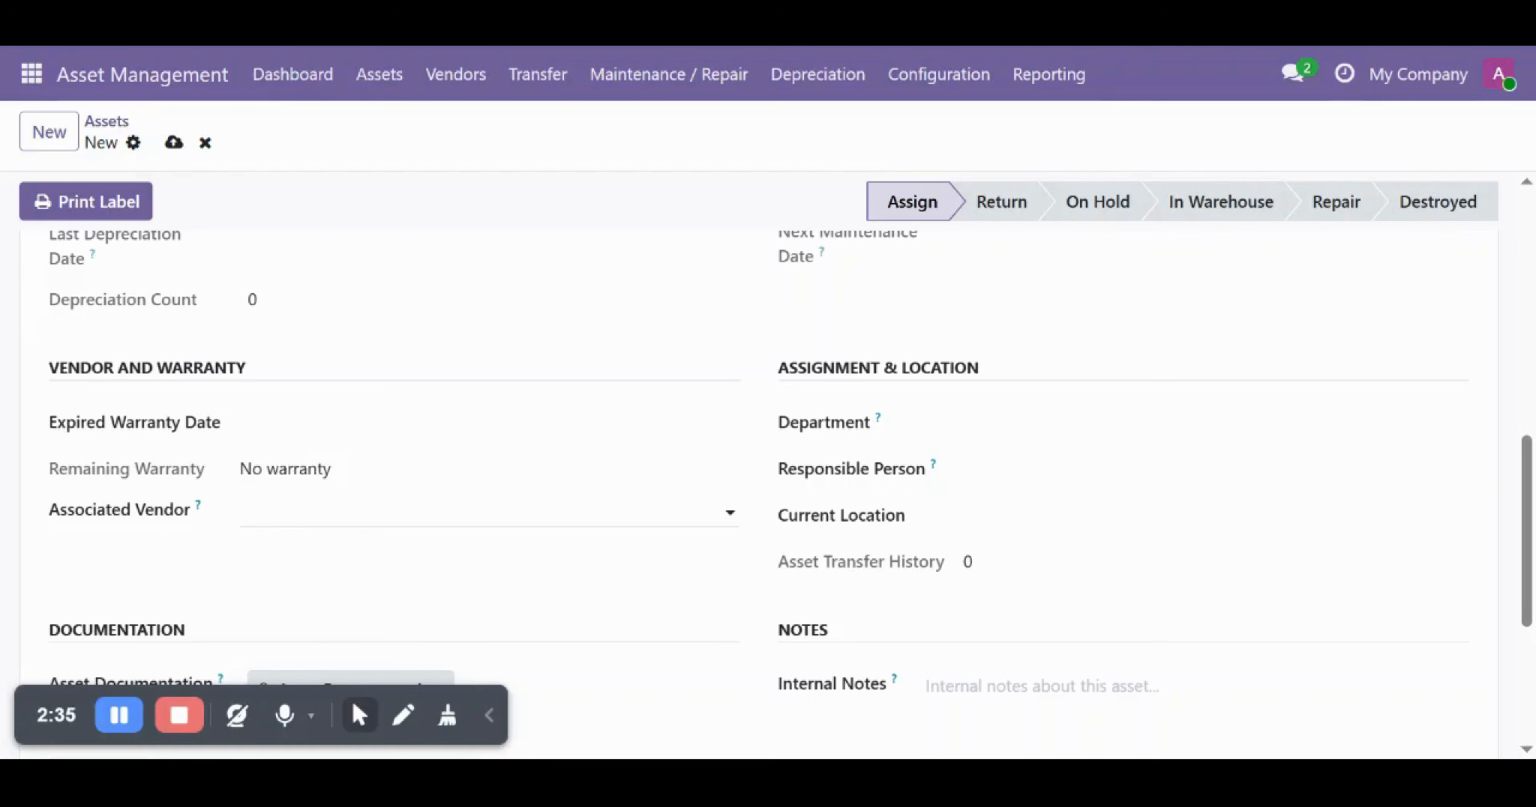
pyautogui.click(363, 511)
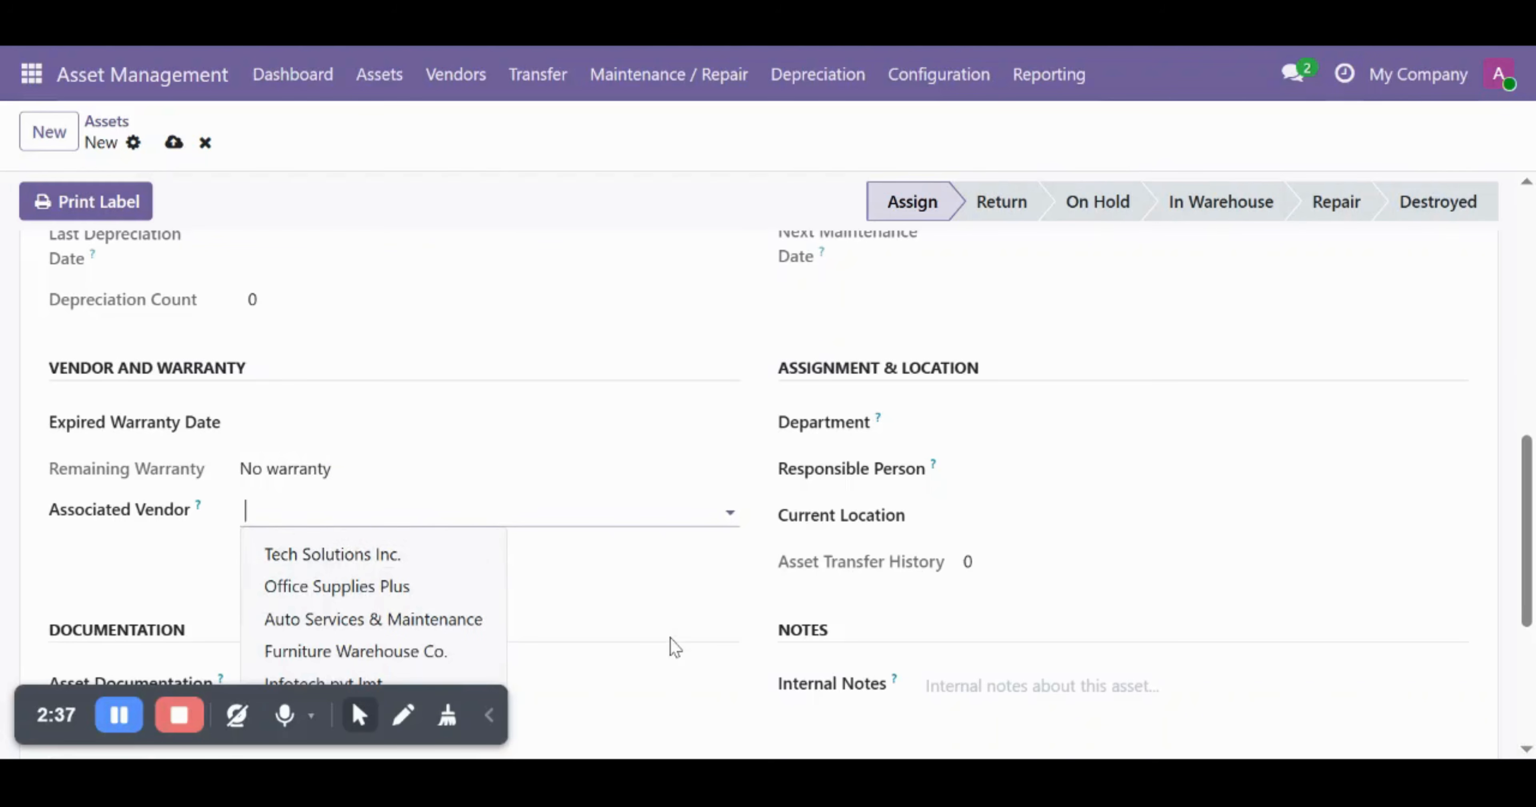
pyautogui.scroll(-3, 672, 645)
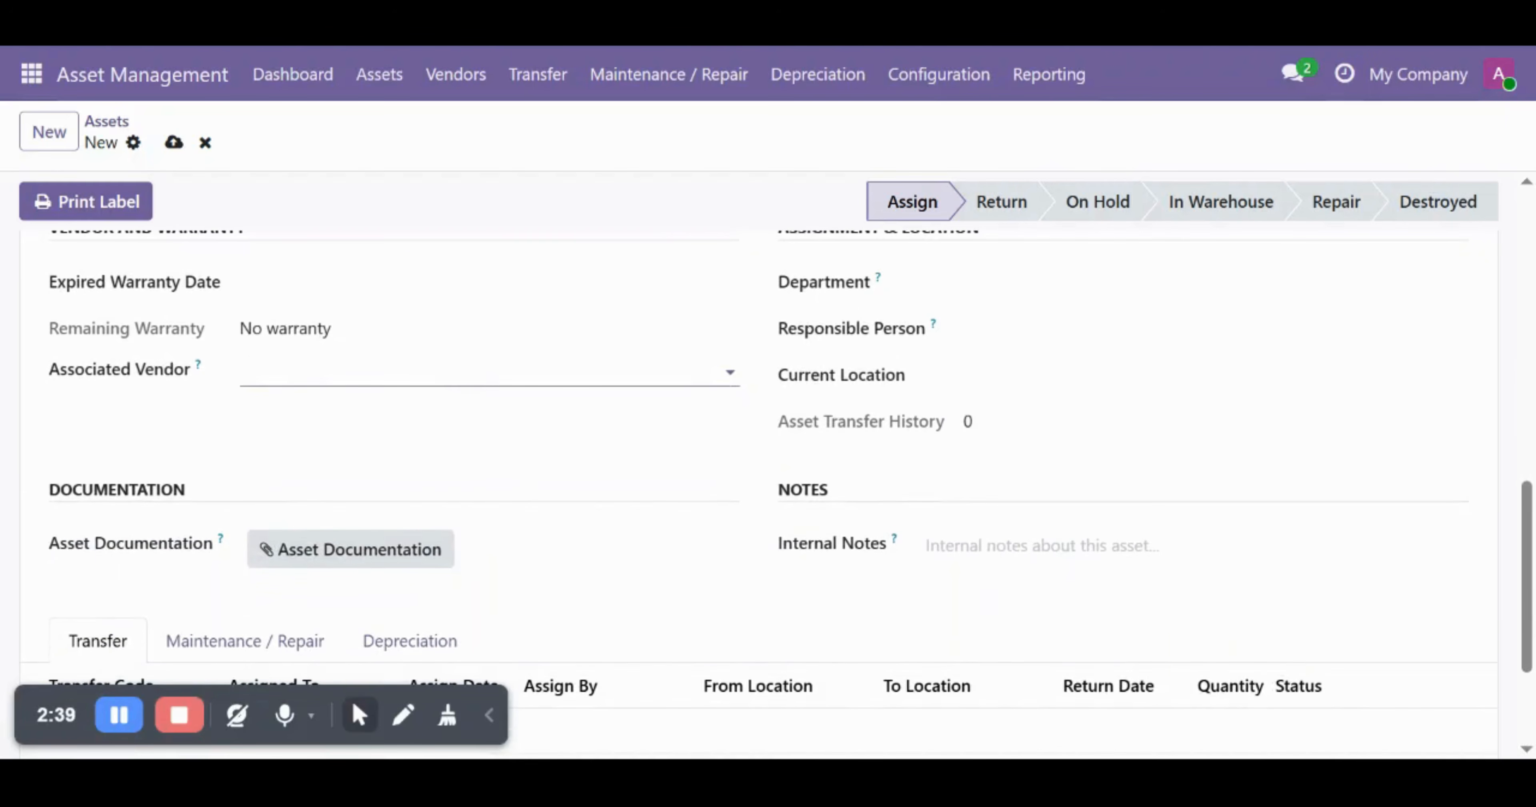
pyautogui.click(408, 373)
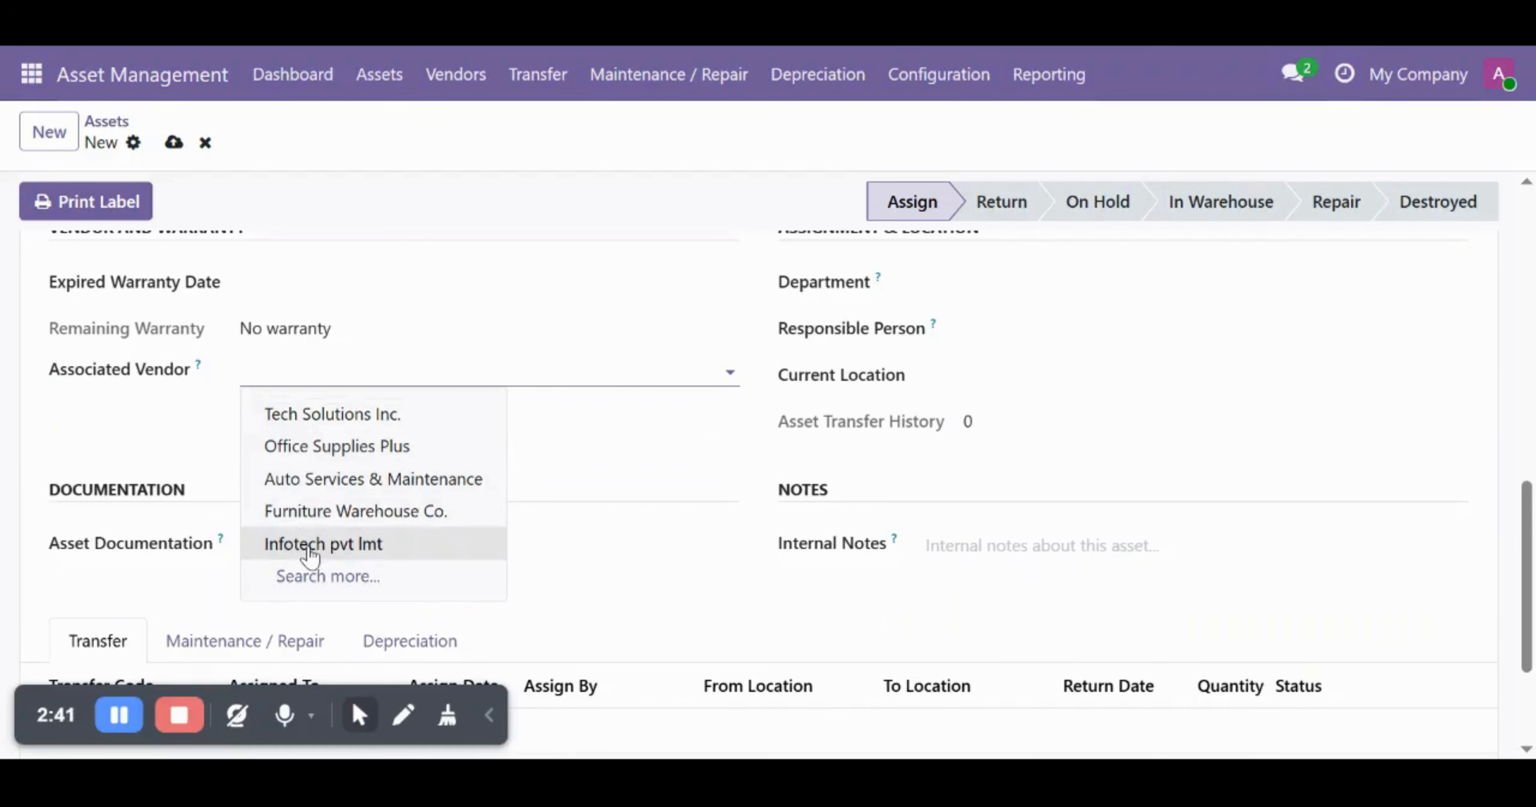
pyautogui.click(346, 555)
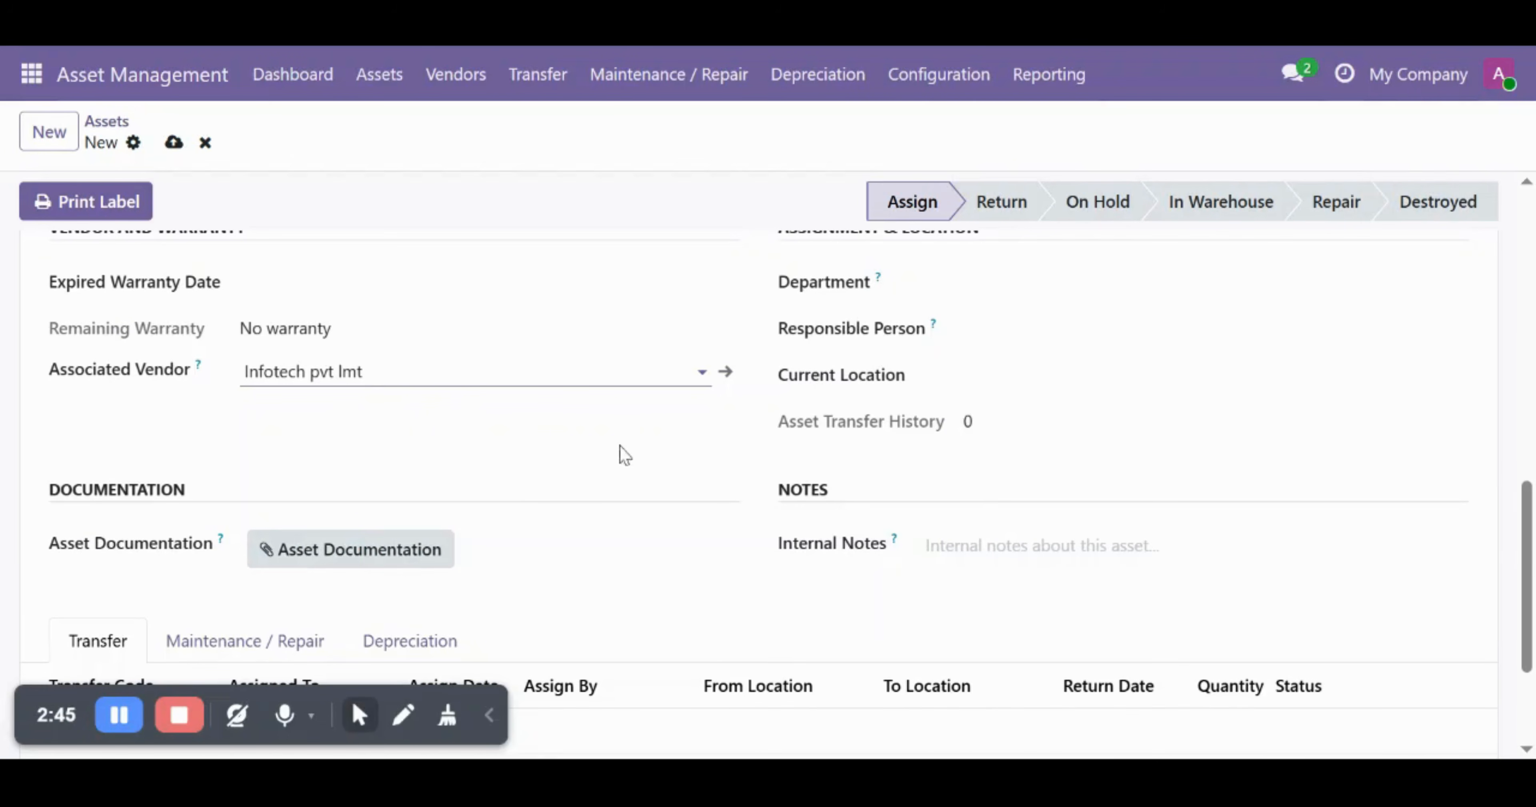
pyautogui.scroll(10, 663, 446)
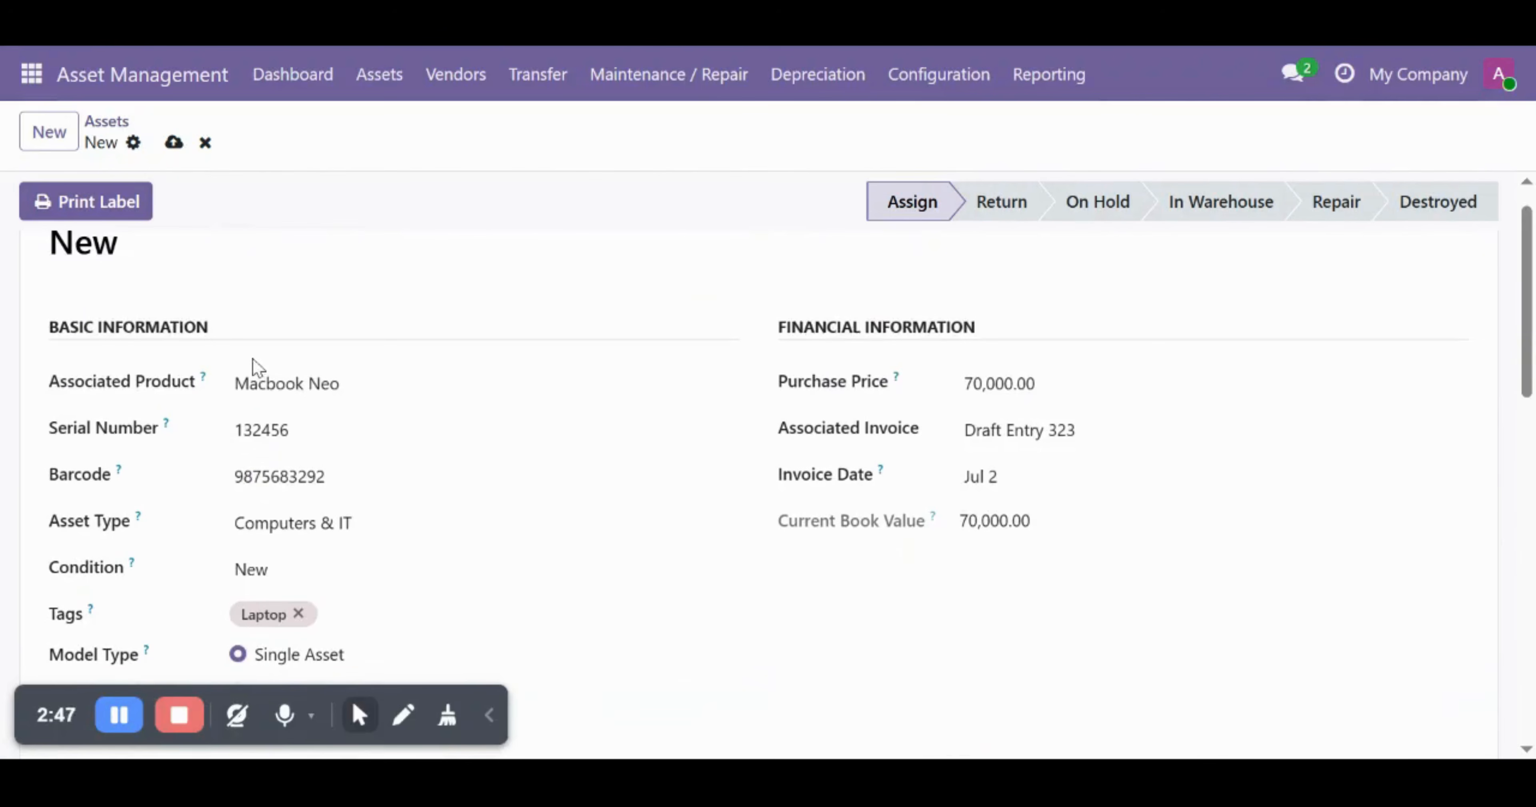
pyautogui.scroll(-1, 723, 604)
pyautogui.scroll(-11, 723, 603)
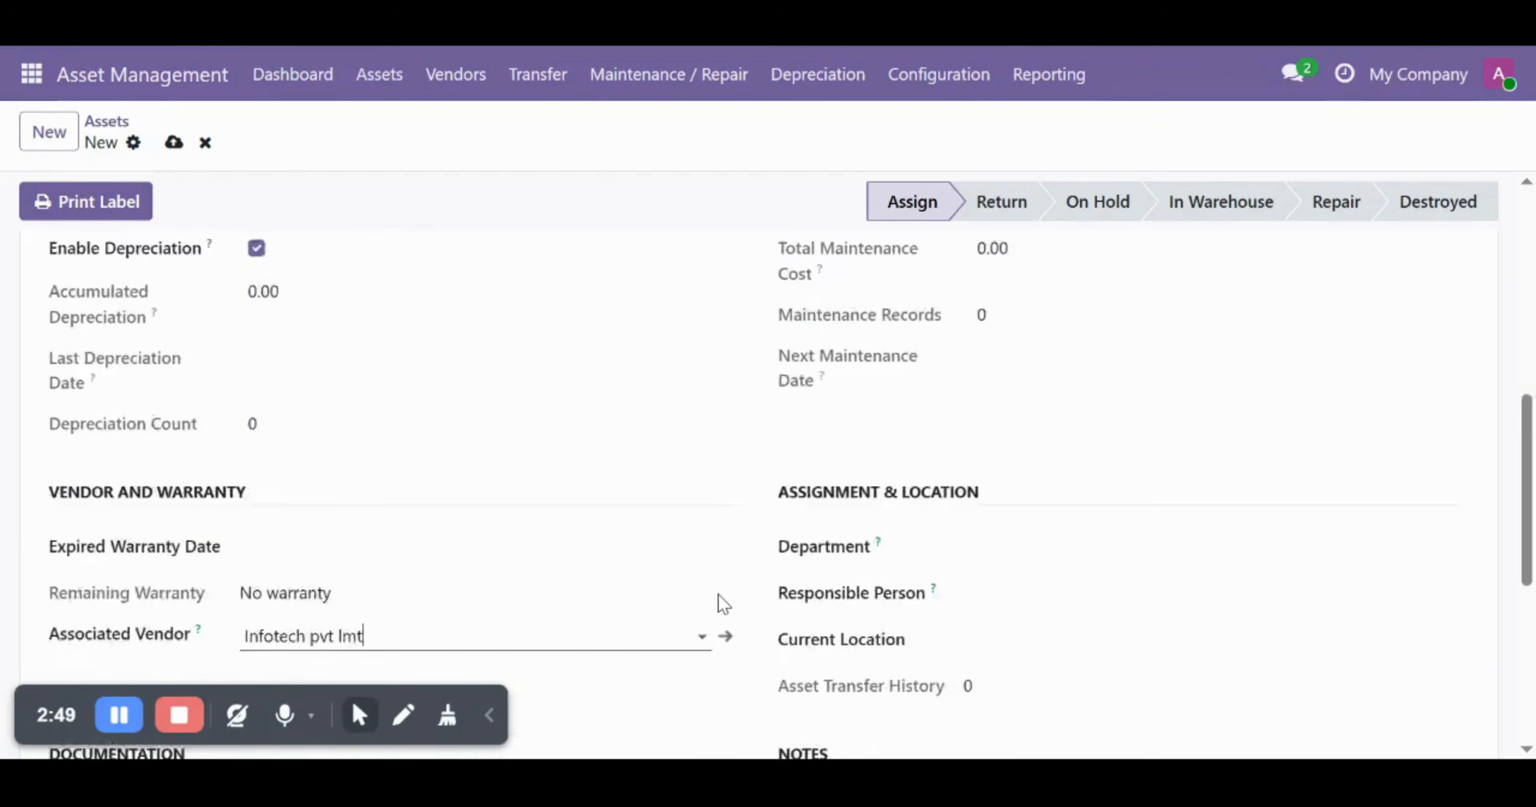
pyautogui.scroll(3, 720, 600)
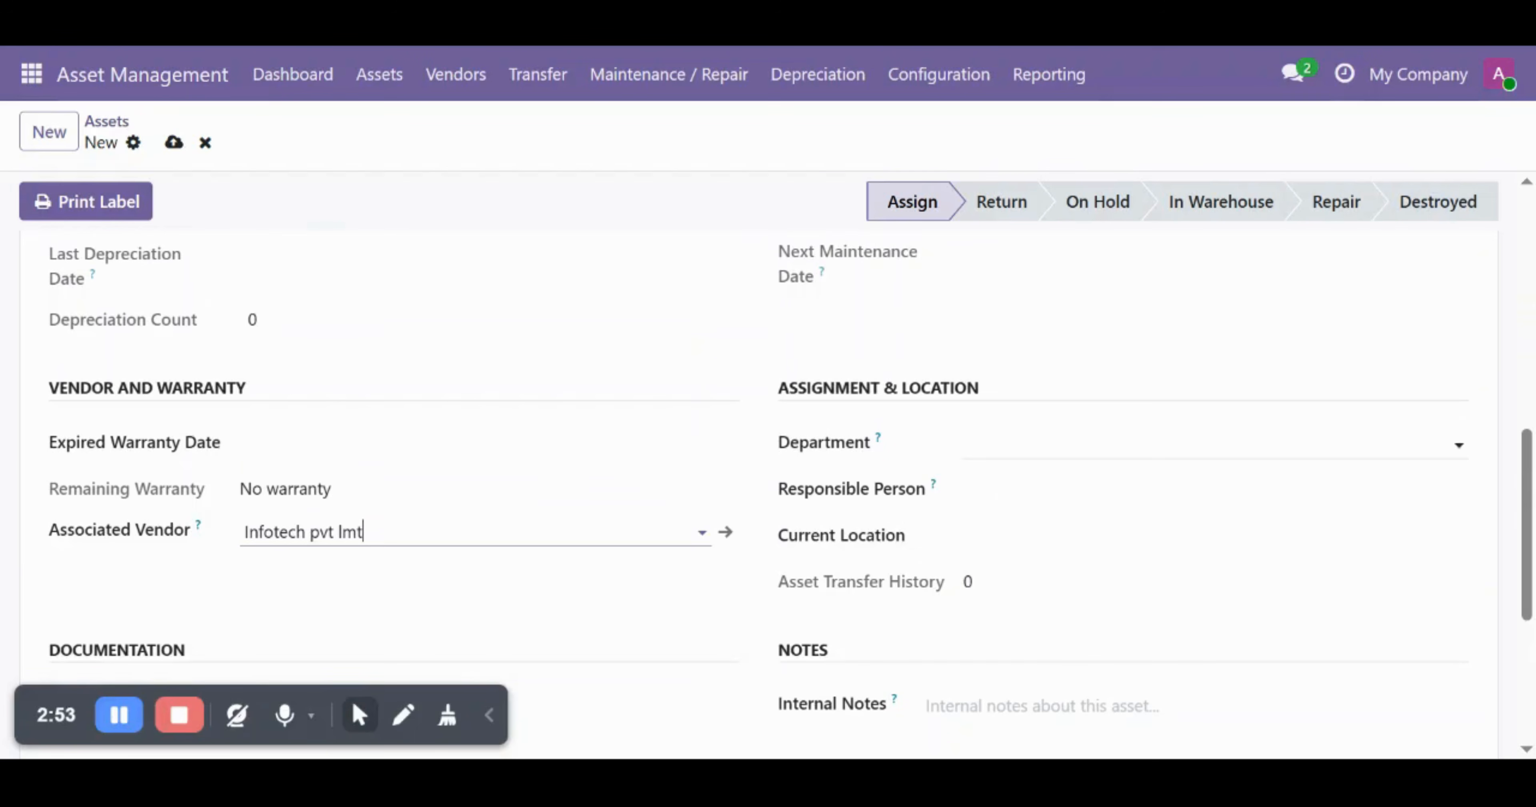
# - Set department Administration, responsible person Administrator and current location Pune
pyautogui.click(1028, 440)
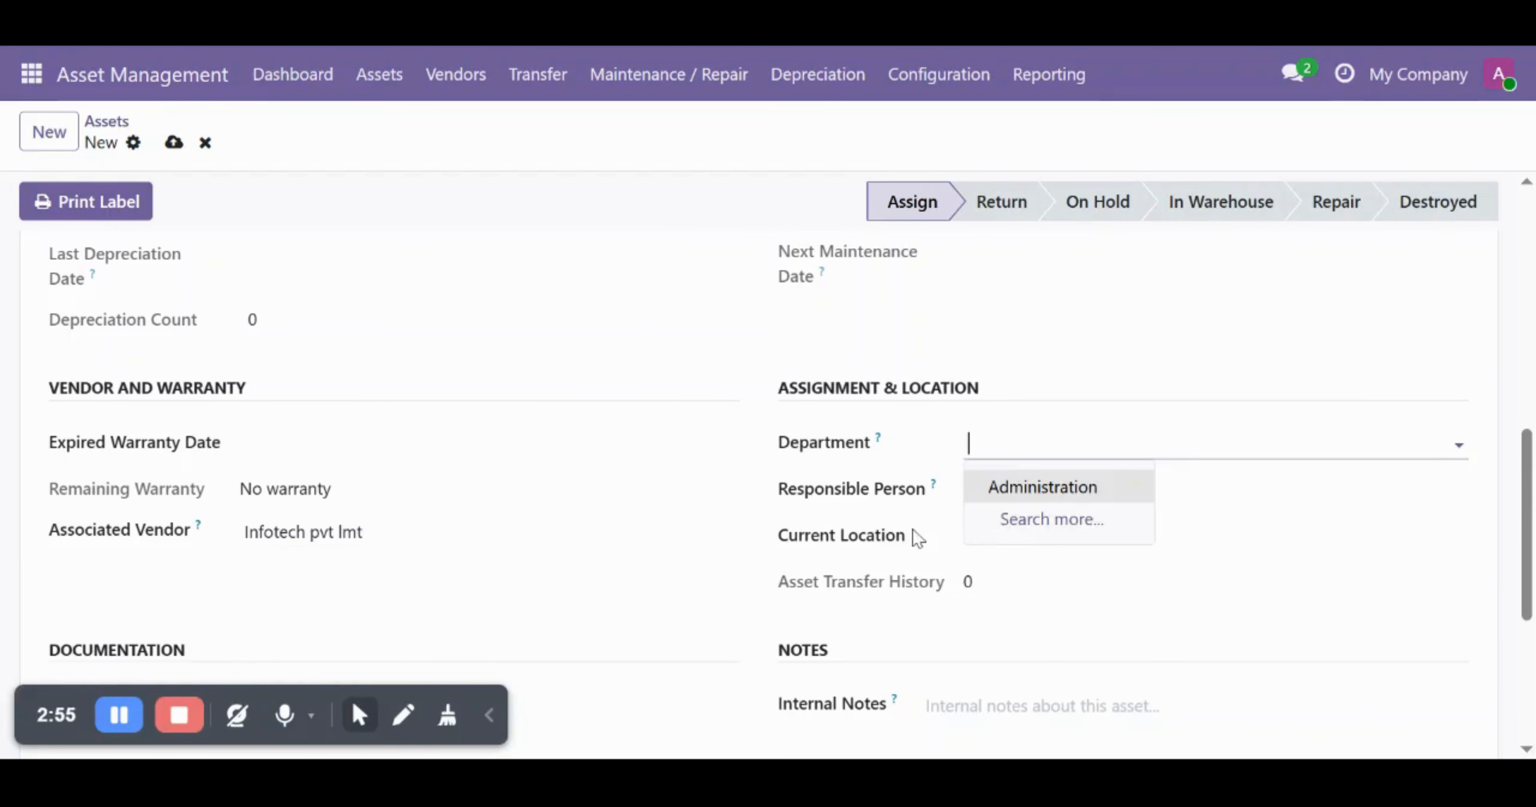
pyautogui.click(1030, 488)
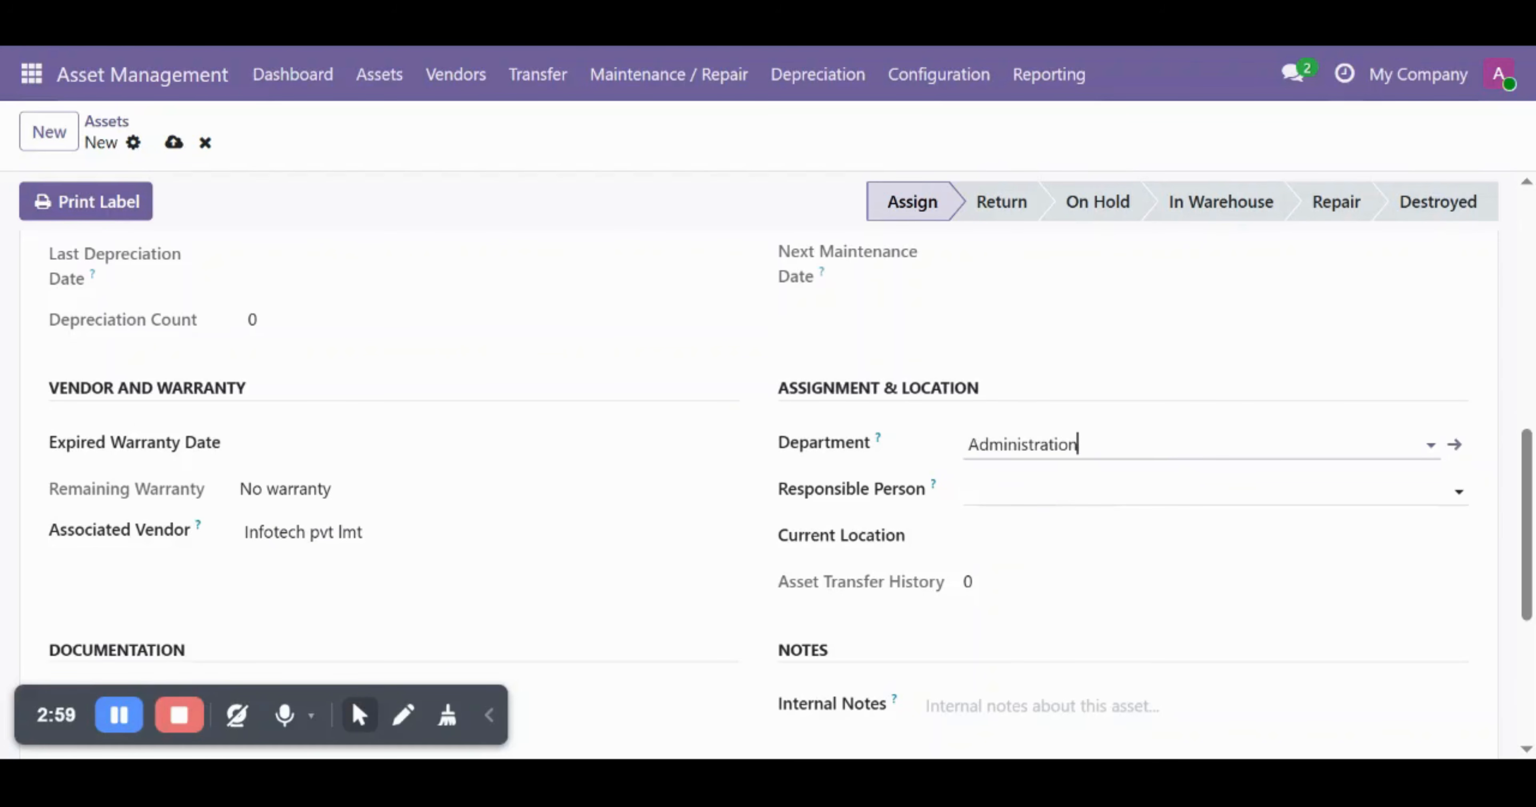
pyautogui.click(1030, 491)
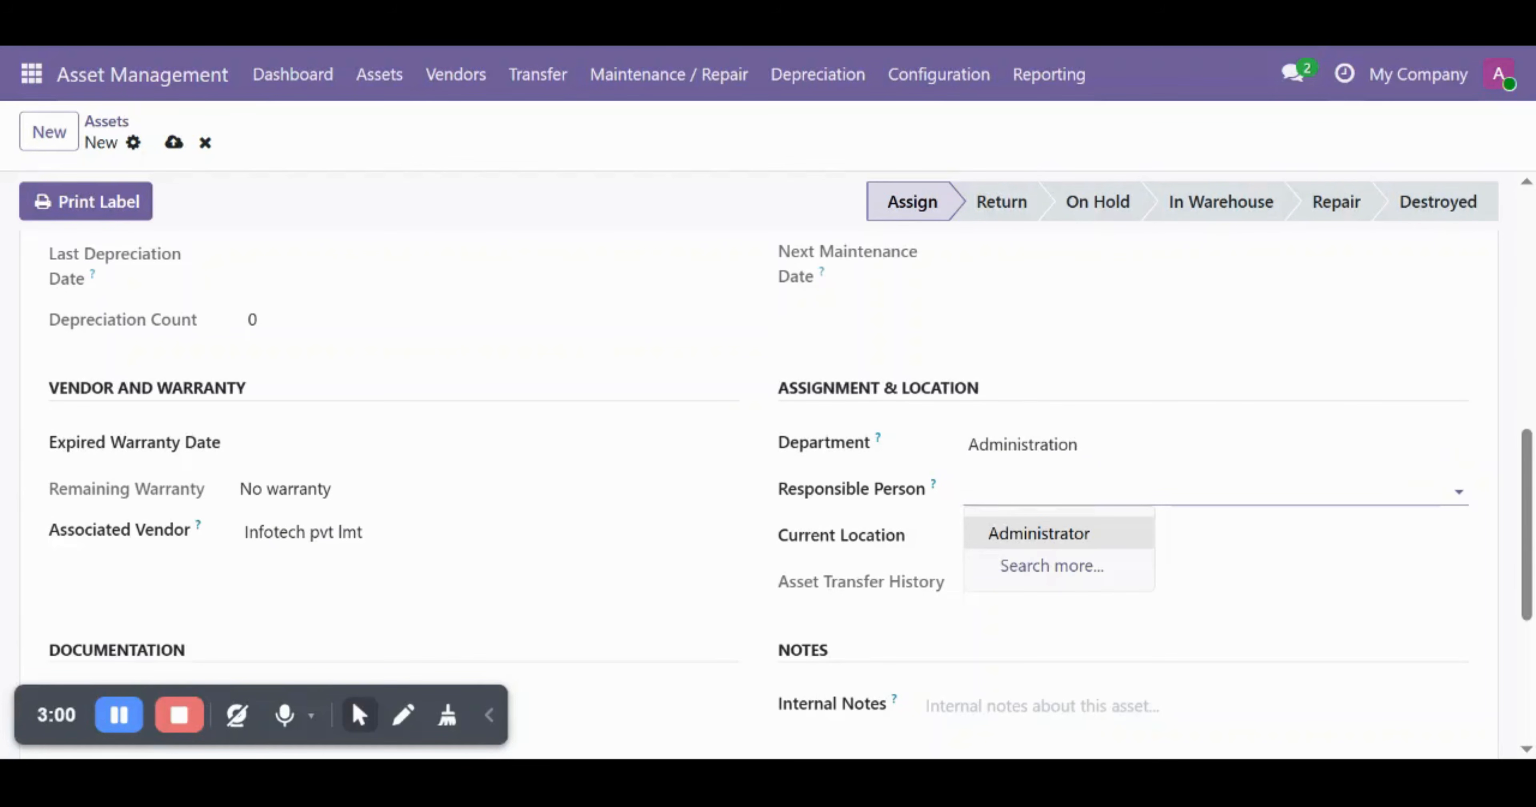
pyautogui.click(1035, 537)
pyautogui.click(1036, 537)
pyautogui.write('Pune')
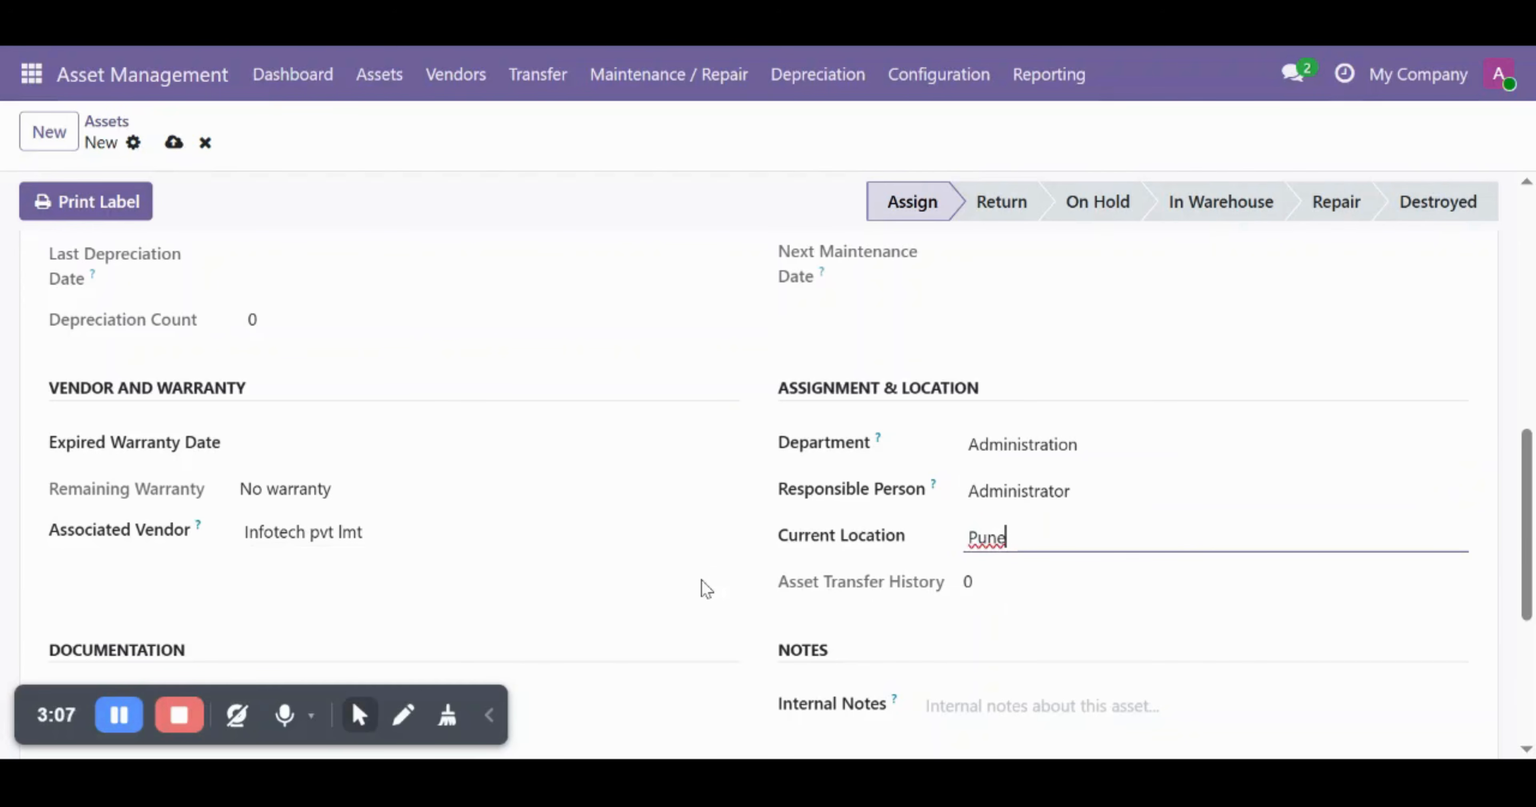
pyautogui.scroll(-3, 703, 583)
pyautogui.scroll(-2, 704, 587)
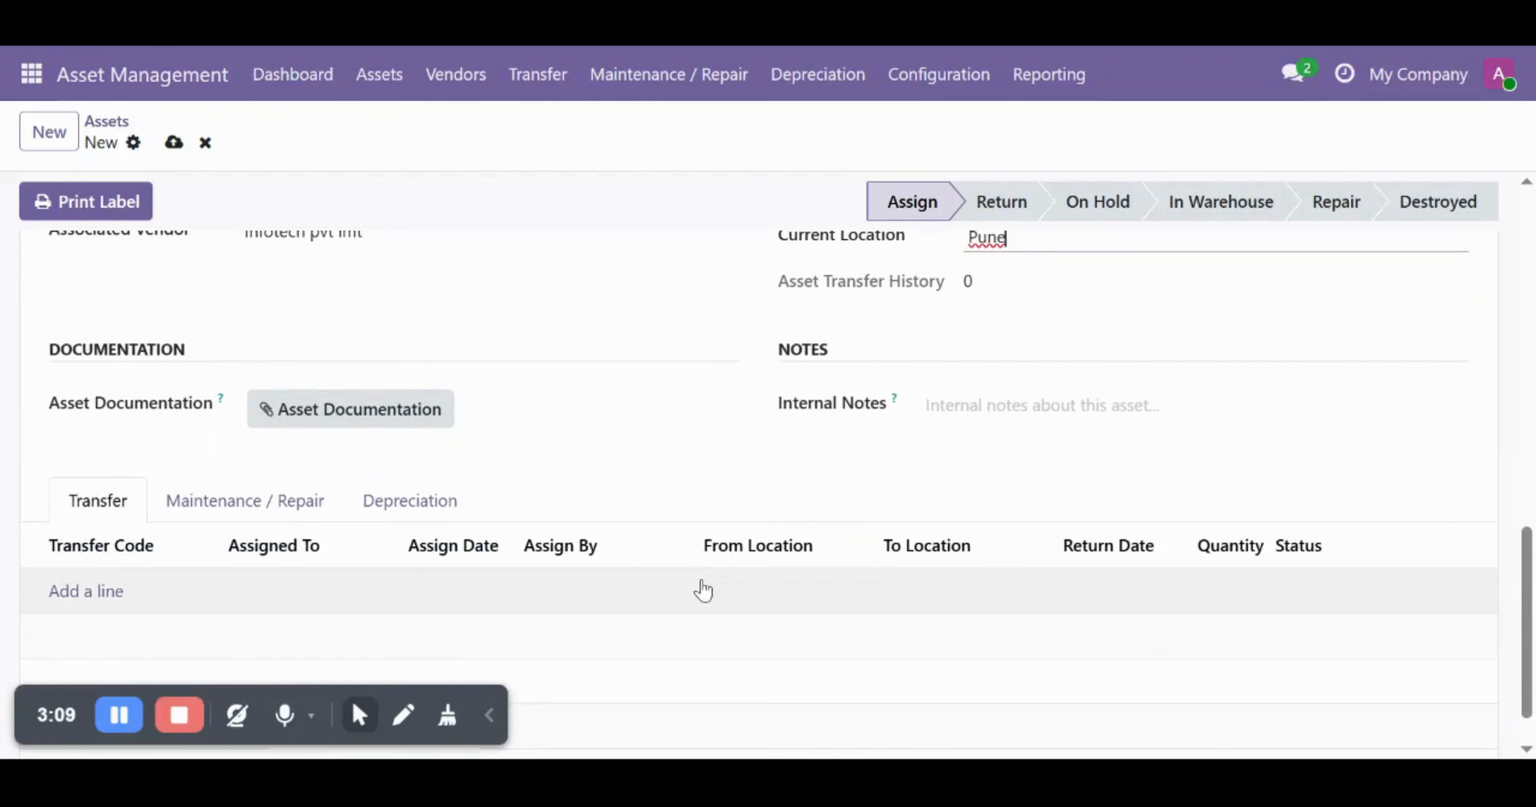
pyautogui.scroll(10, 685, 498)
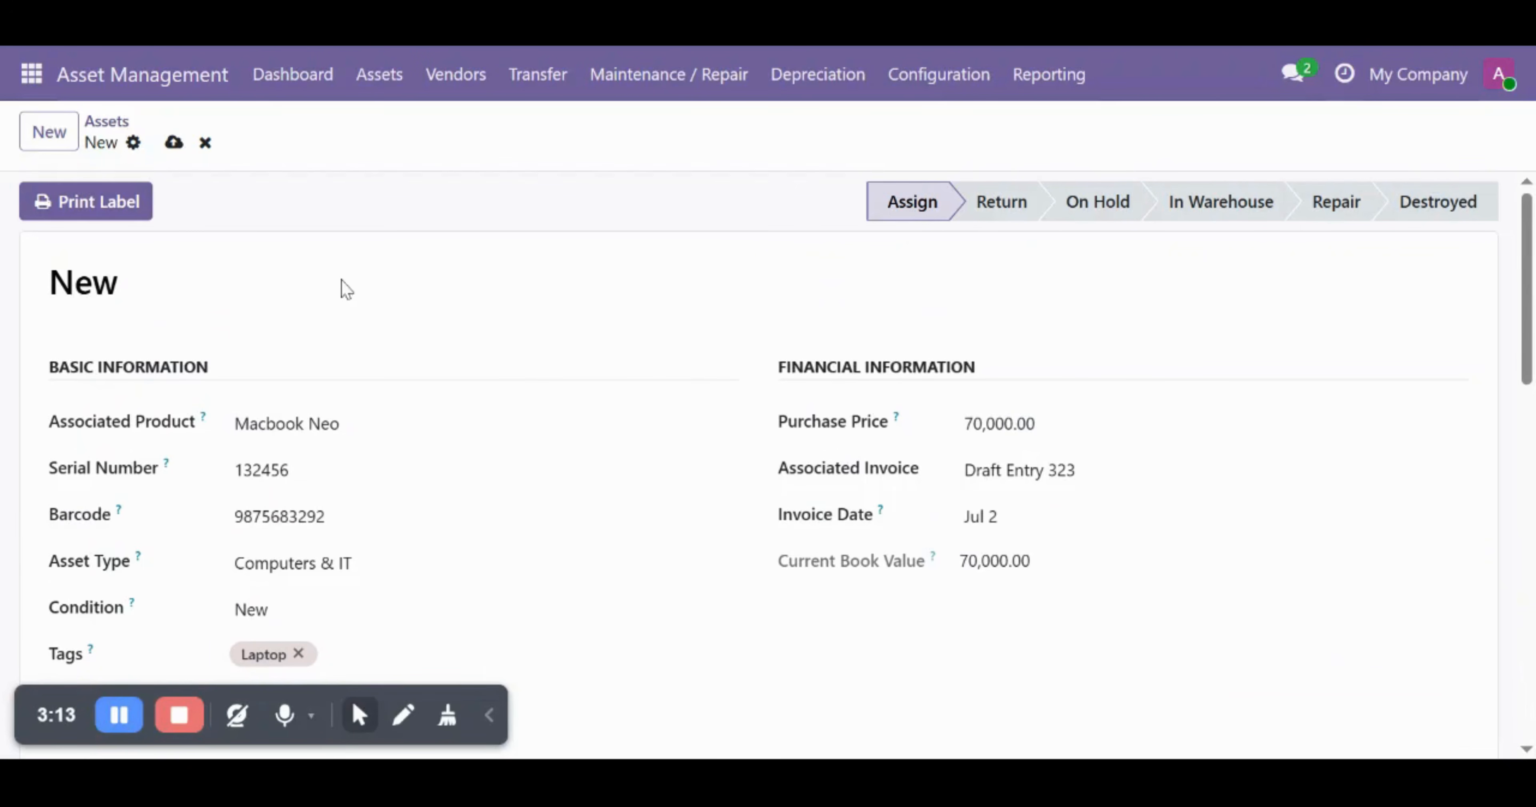
# - Save the asset and add a transfer line assigned to a newly created assignee
pyautogui.click(174, 143)
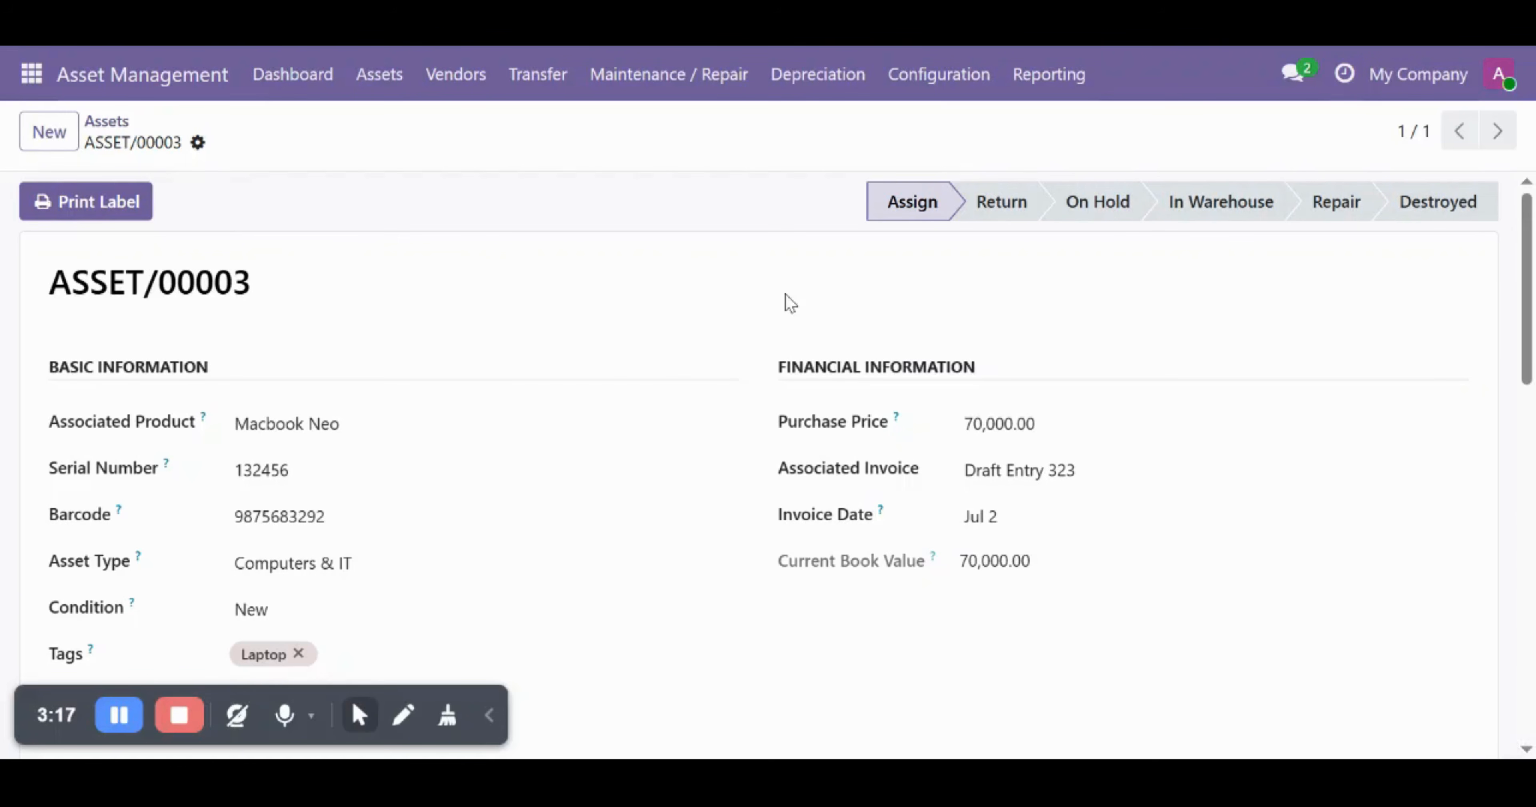
pyautogui.scroll(-10, 748, 529)
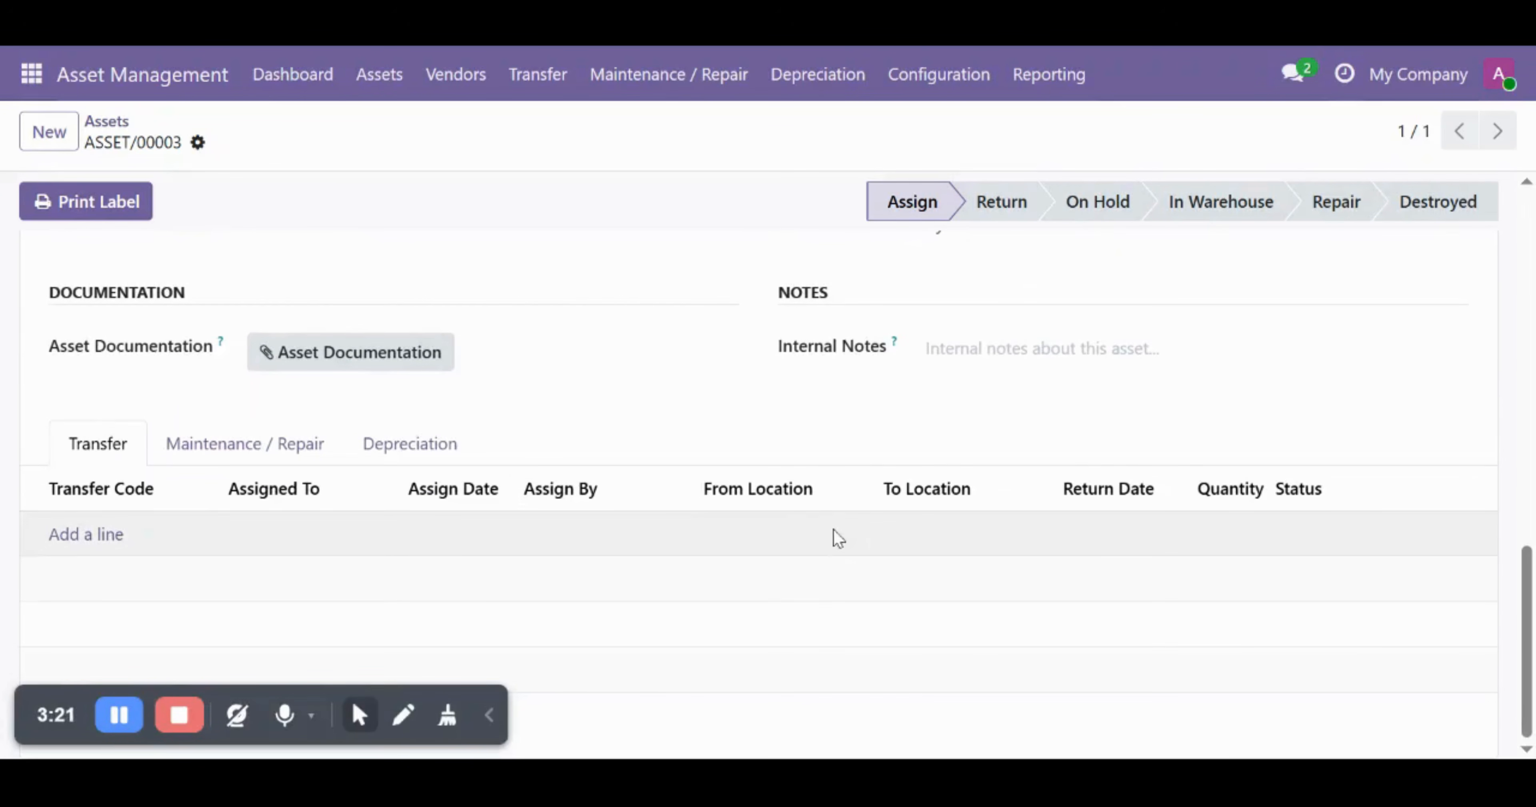
pyautogui.click(83, 528)
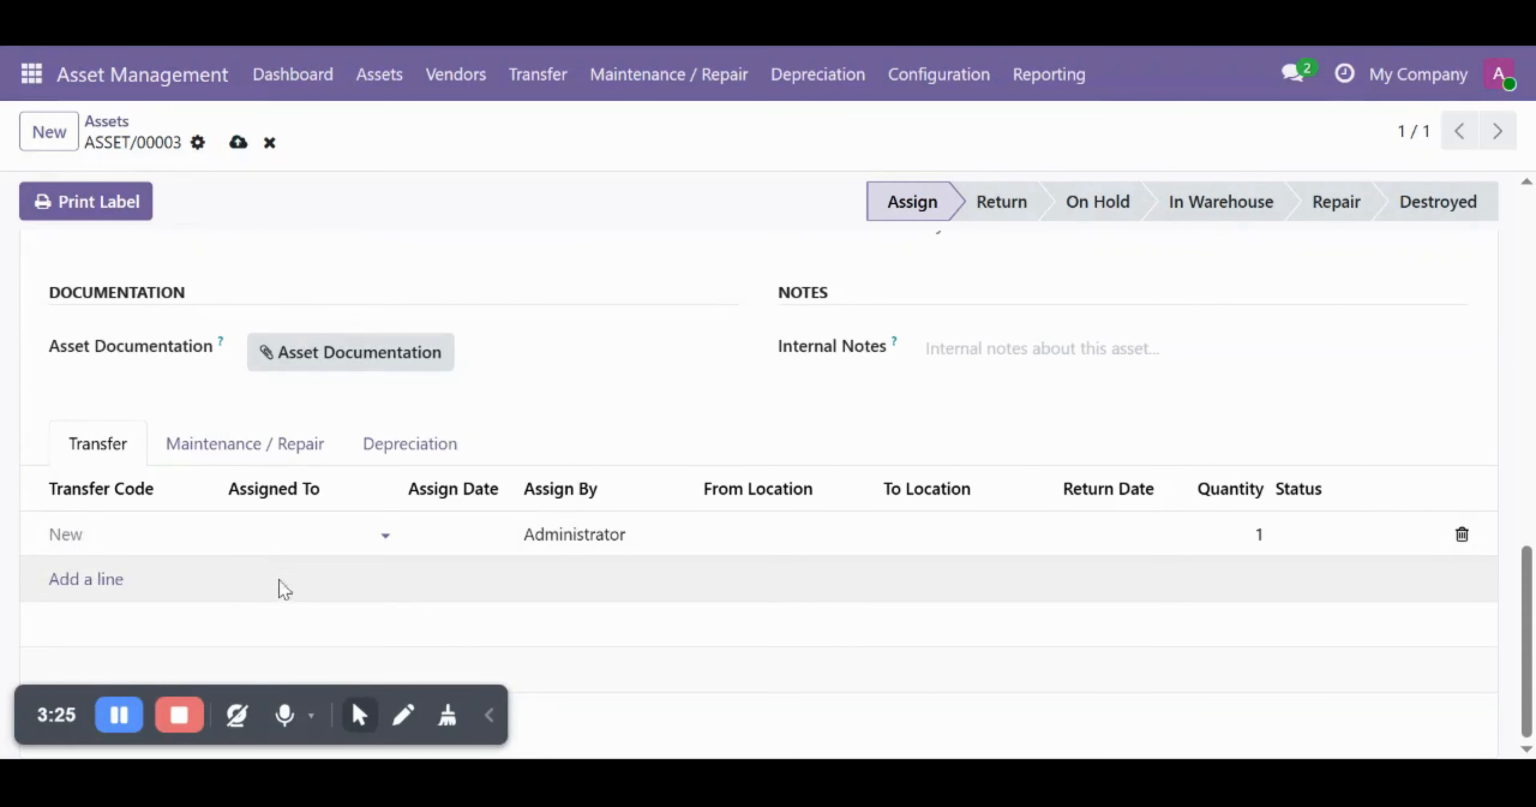
pyautogui.click(303, 534)
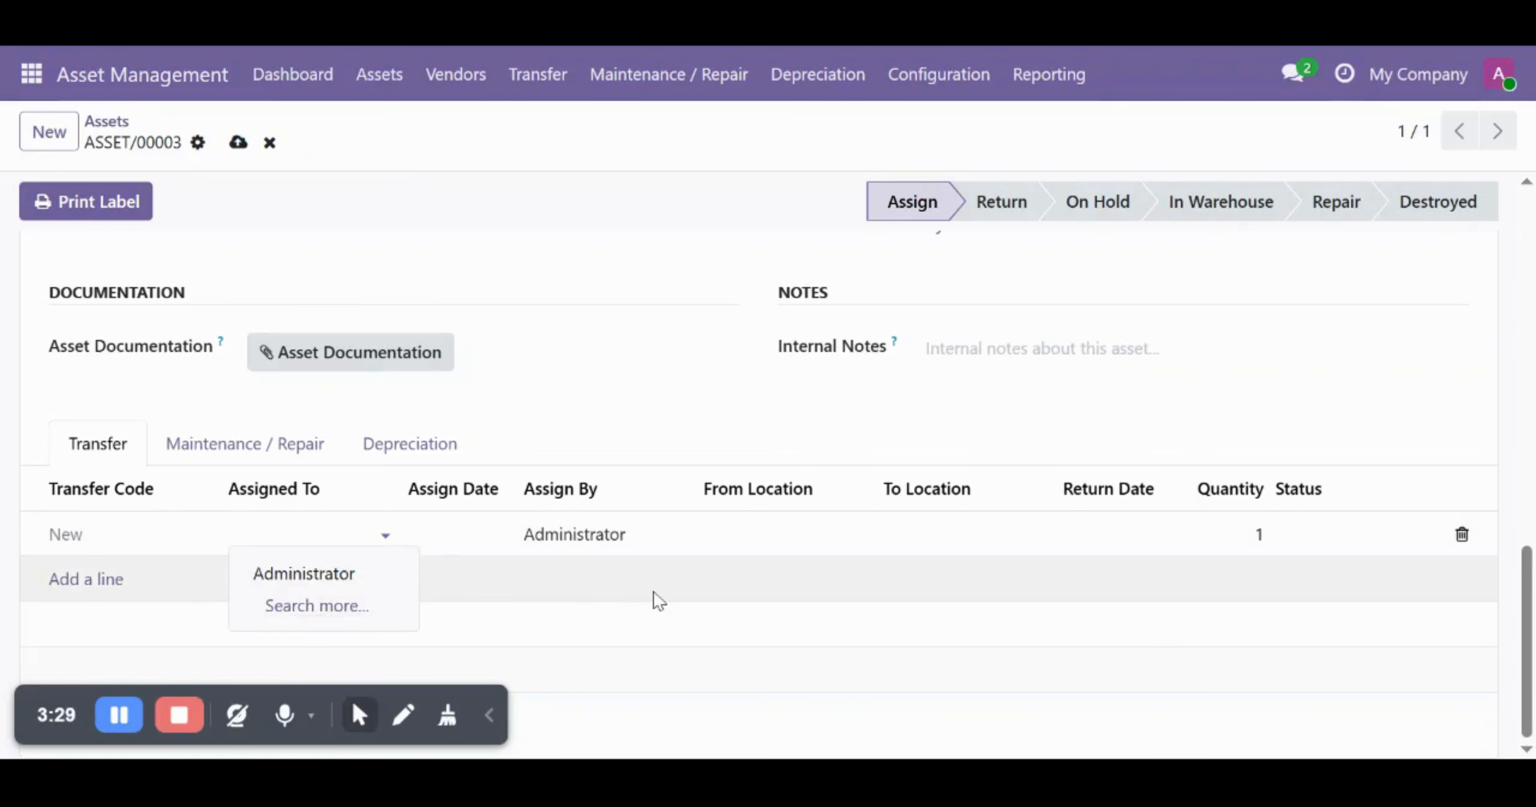
pyautogui.write('Sudhanshu')
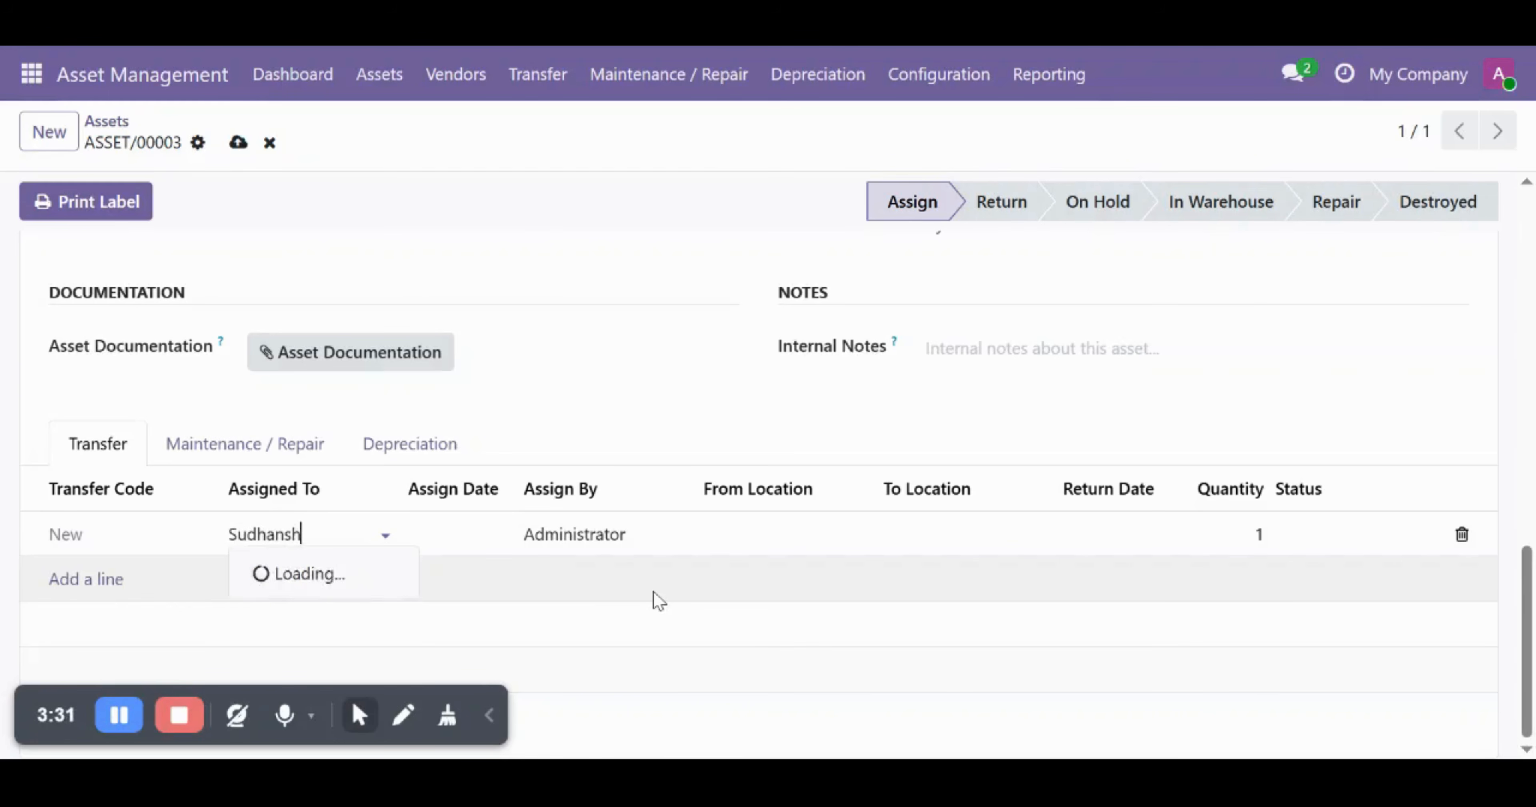
pyautogui.press('Return')
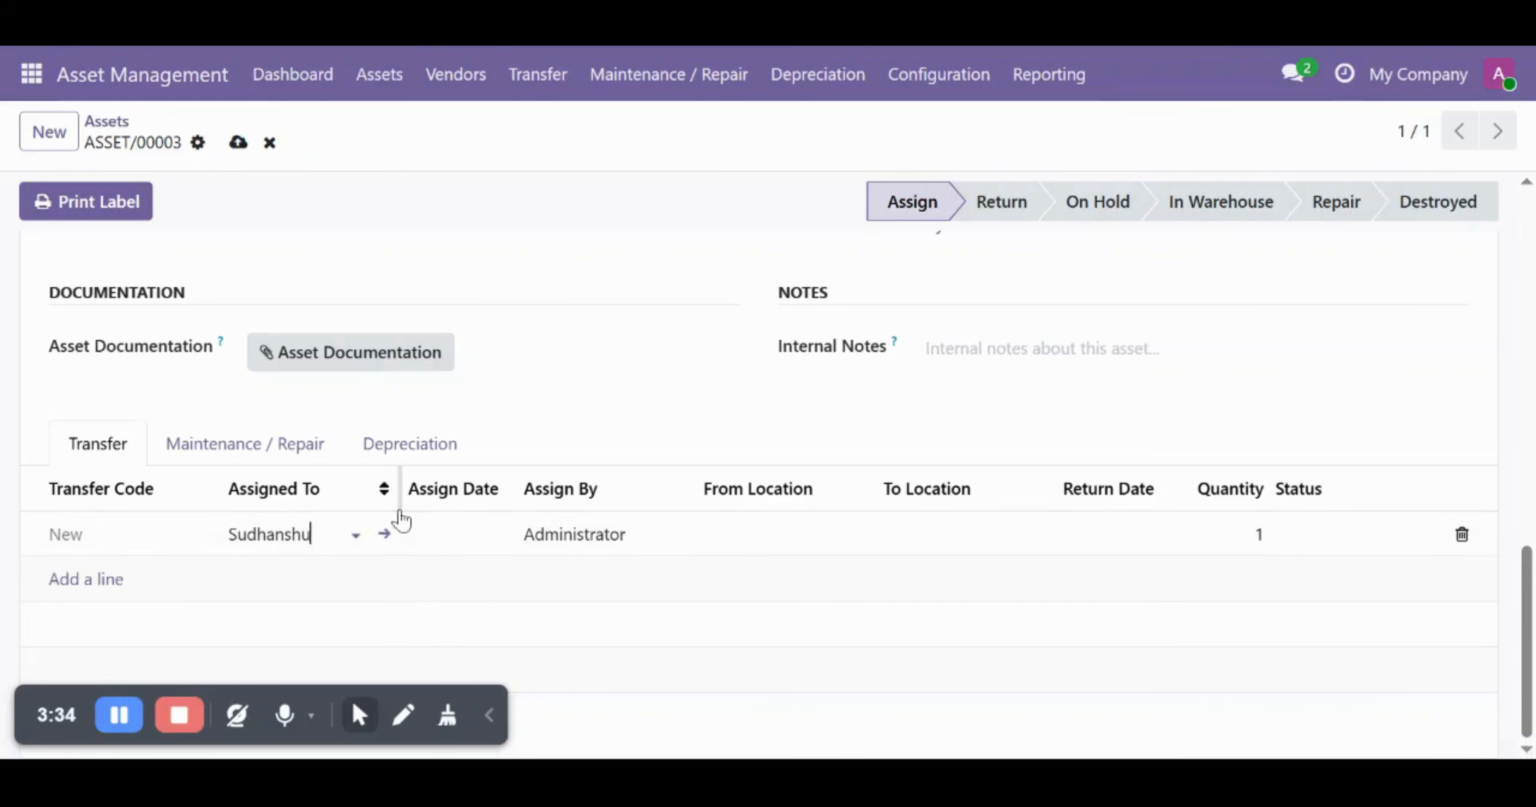
# - Give the transfer line assign date Jul 3 and enter 'norway' as From Location
pyautogui.click(459, 539)
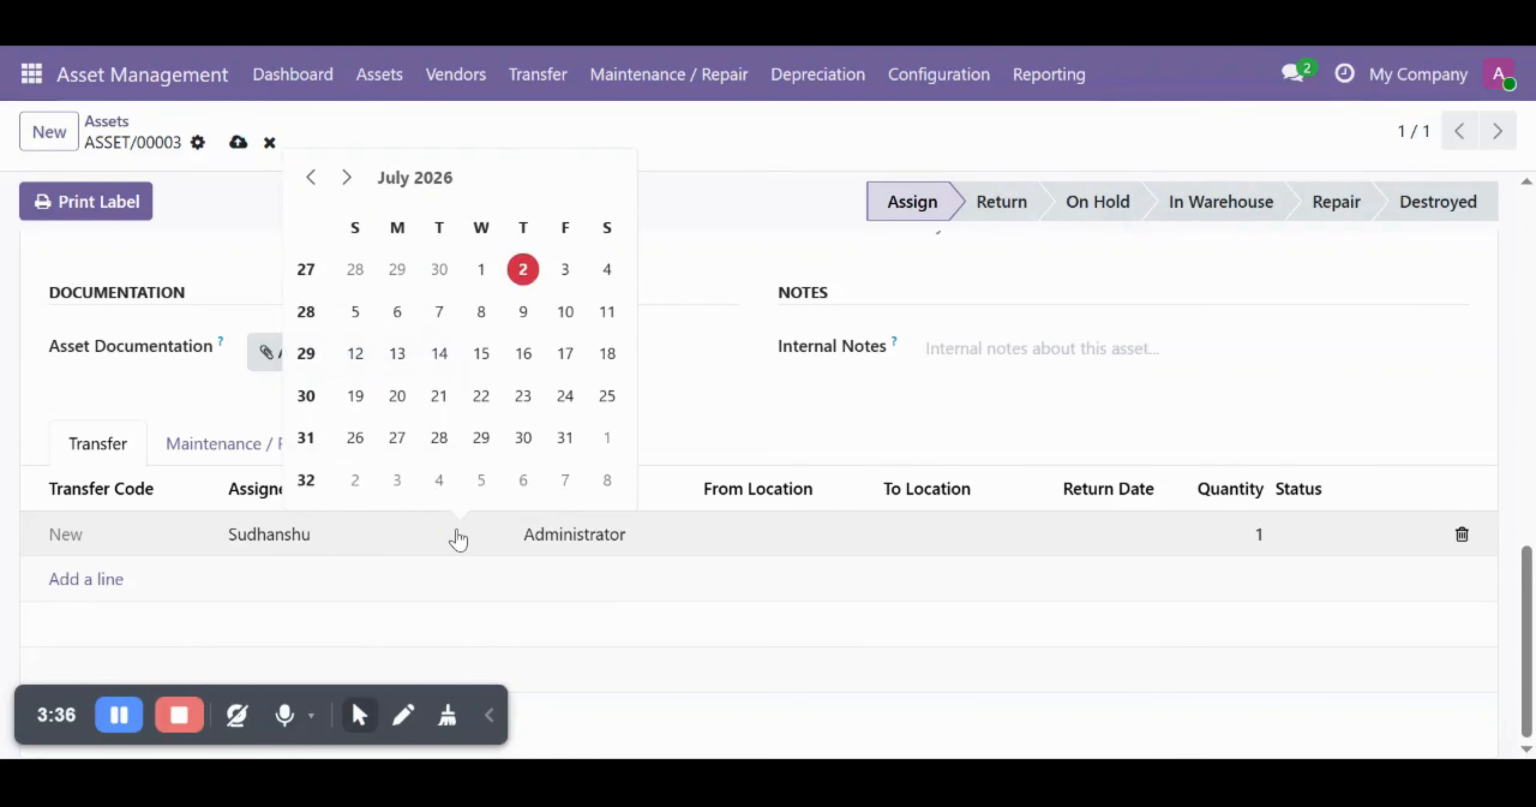
pyautogui.click(565, 270)
pyautogui.click(665, 529)
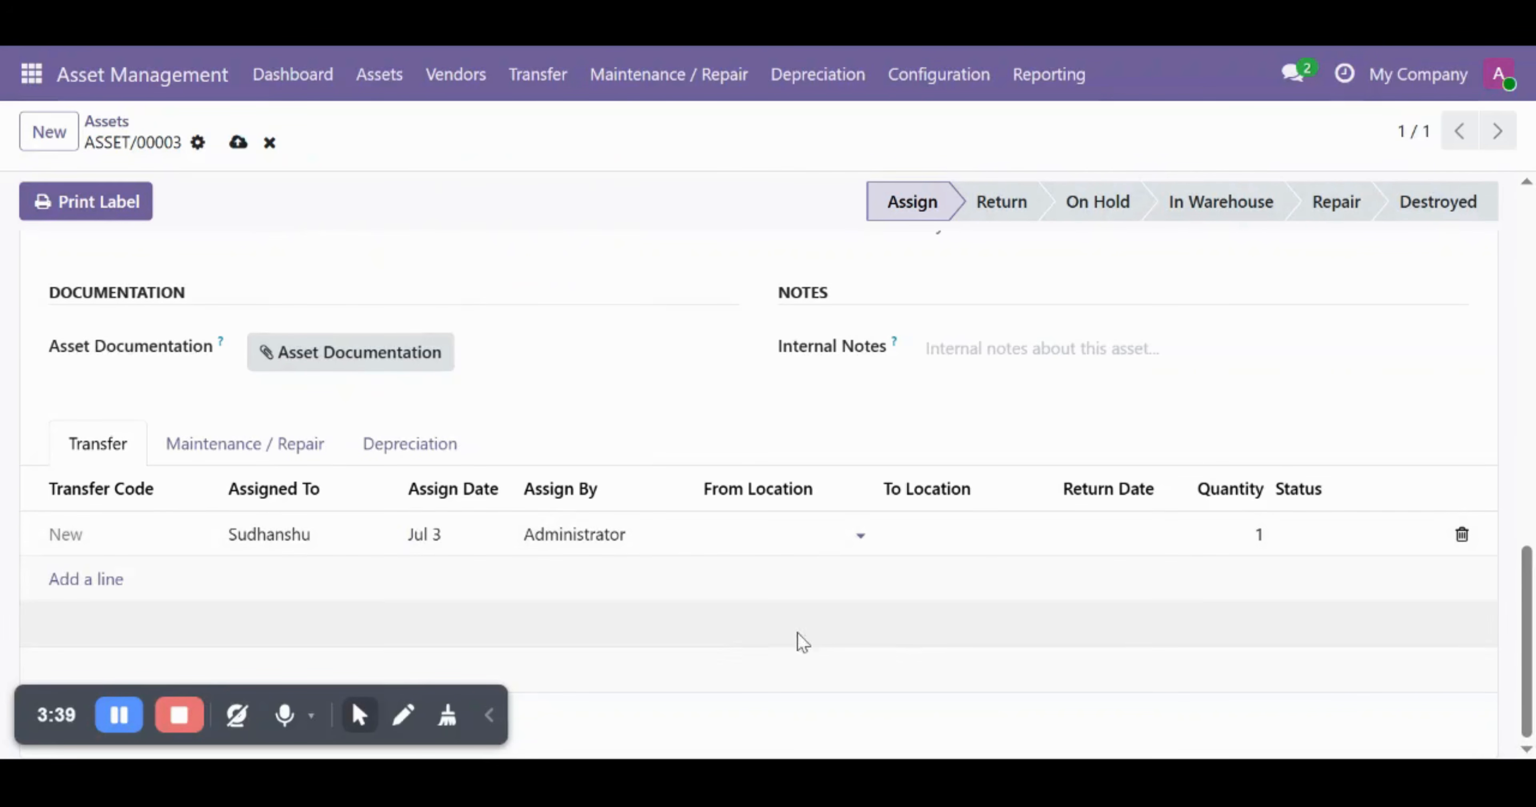
pyautogui.write('norway')
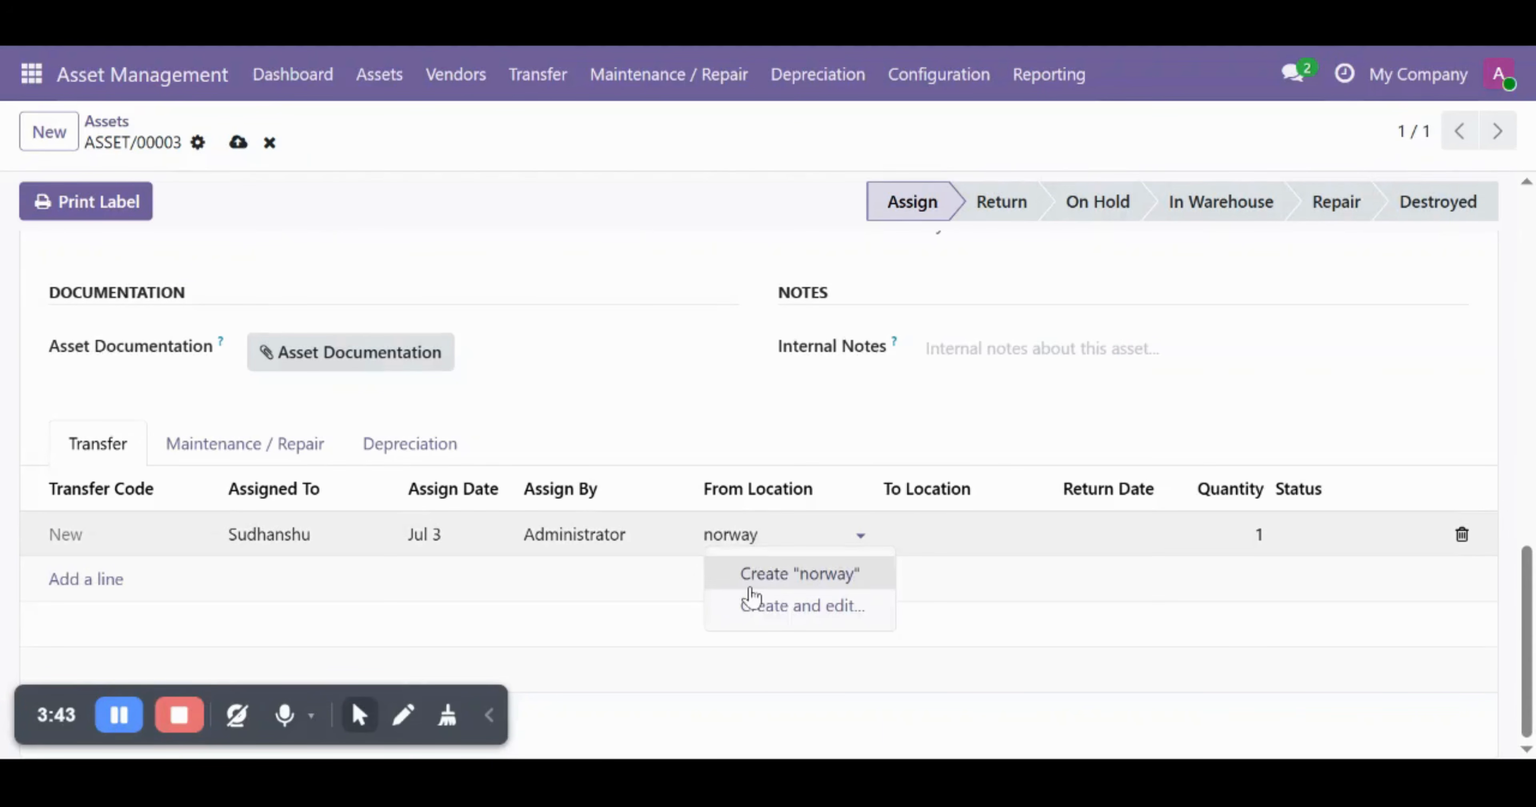
# - Create and save new locations: norway as the From Location and pune as the To Location
pyautogui.click(814, 576)
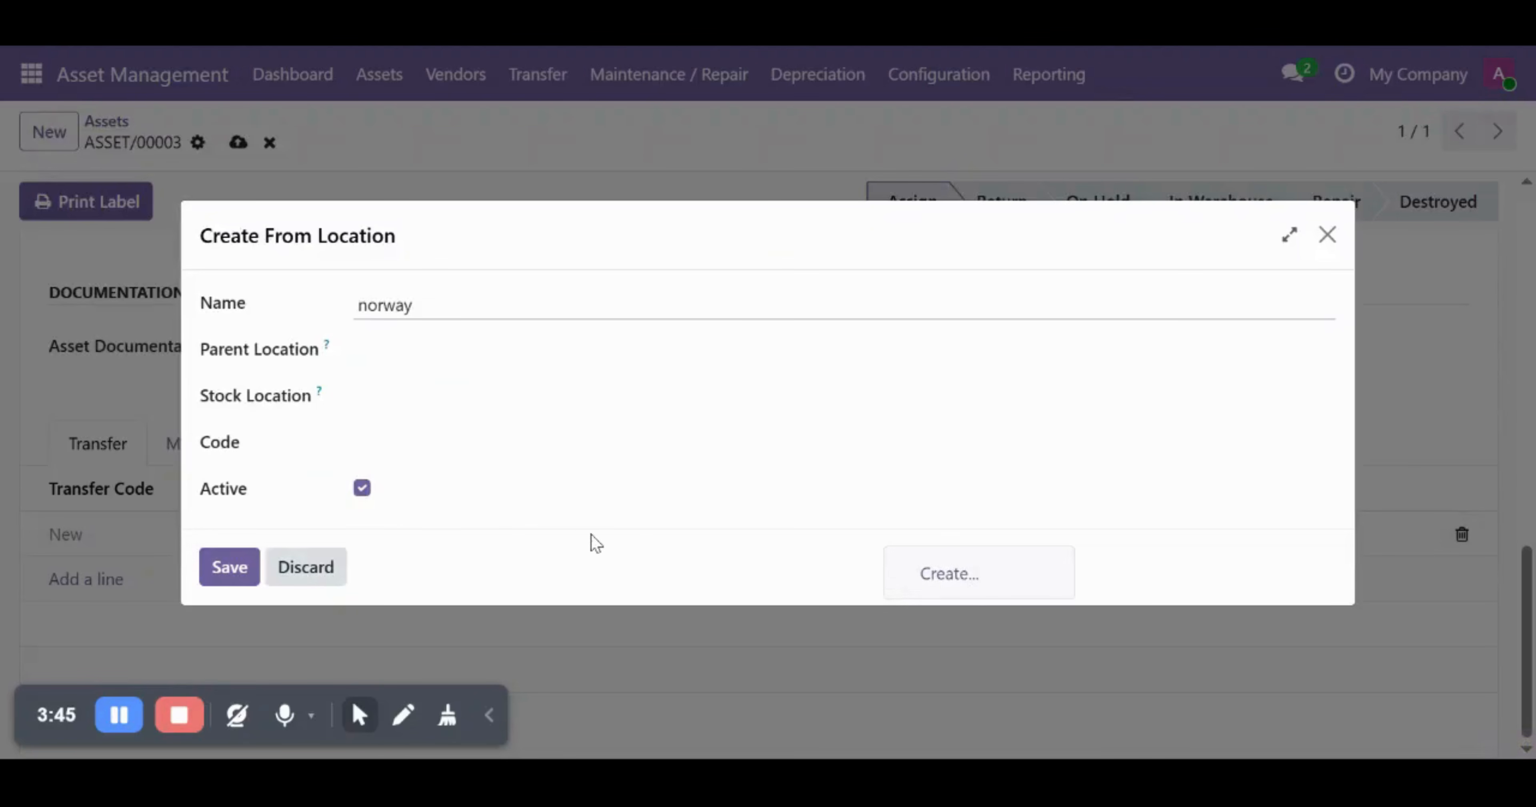
pyautogui.click(256, 563)
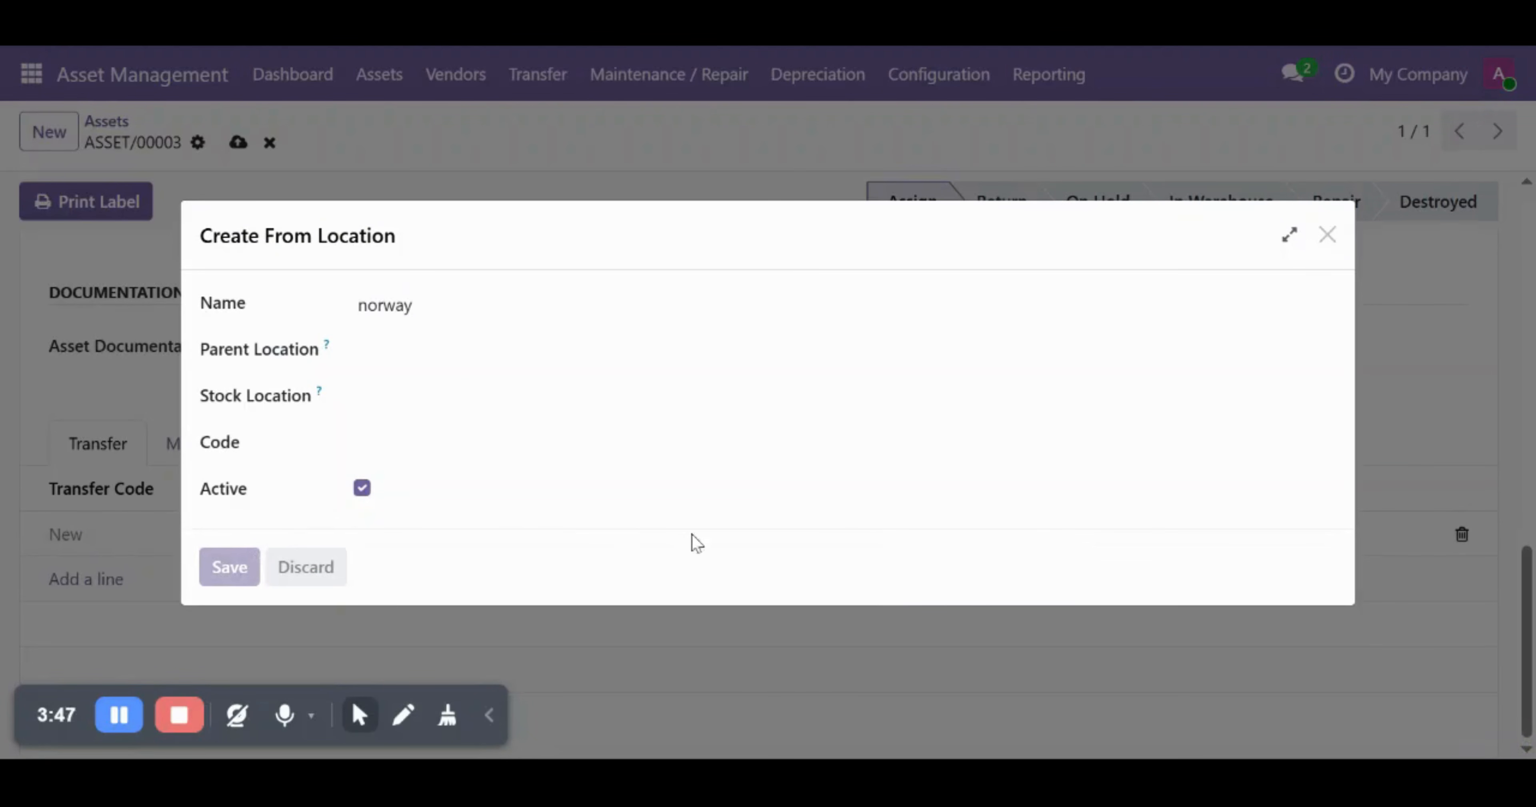
pyautogui.click(951, 544)
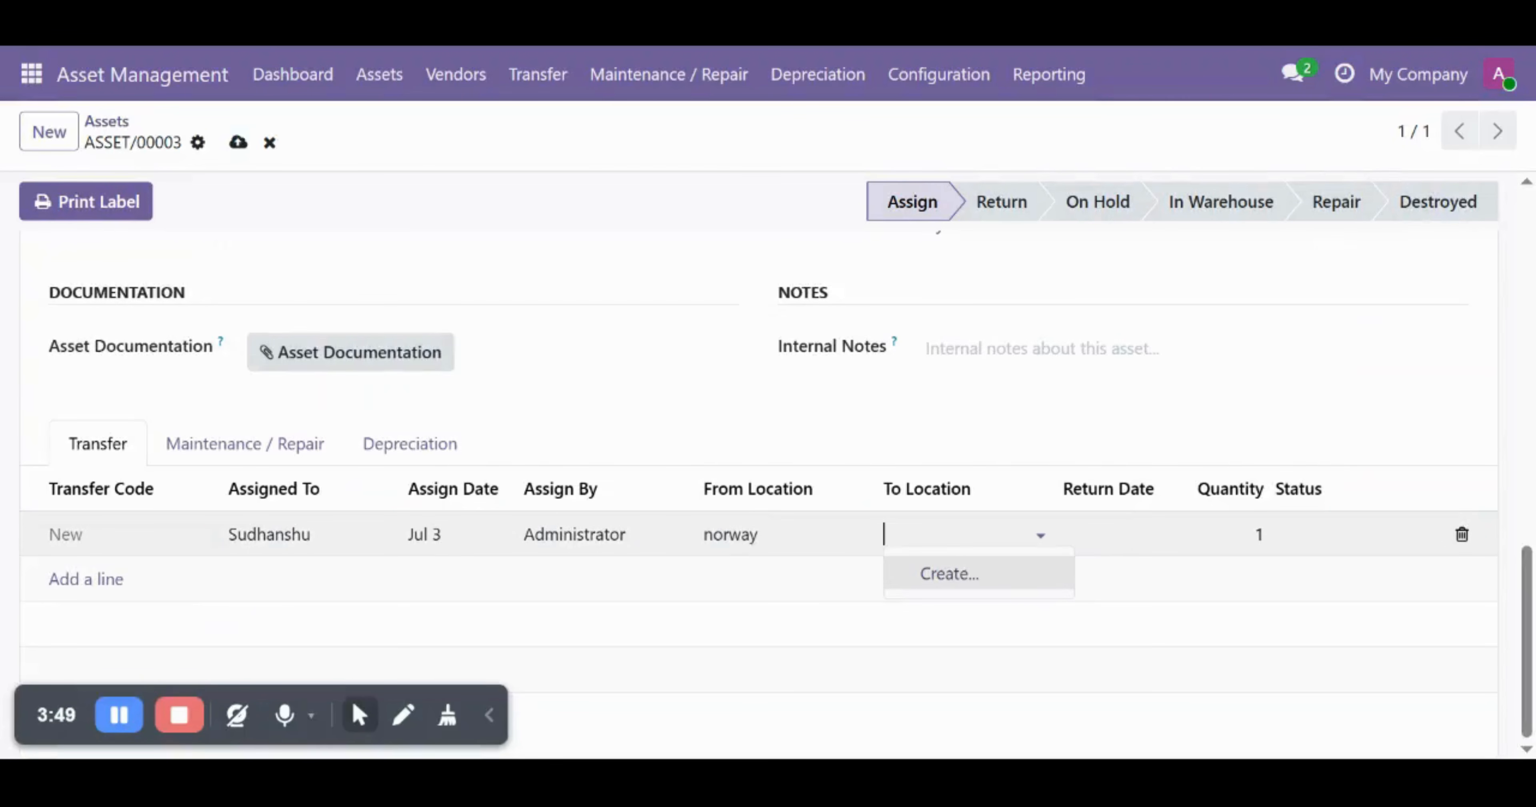
pyautogui.write('pune')
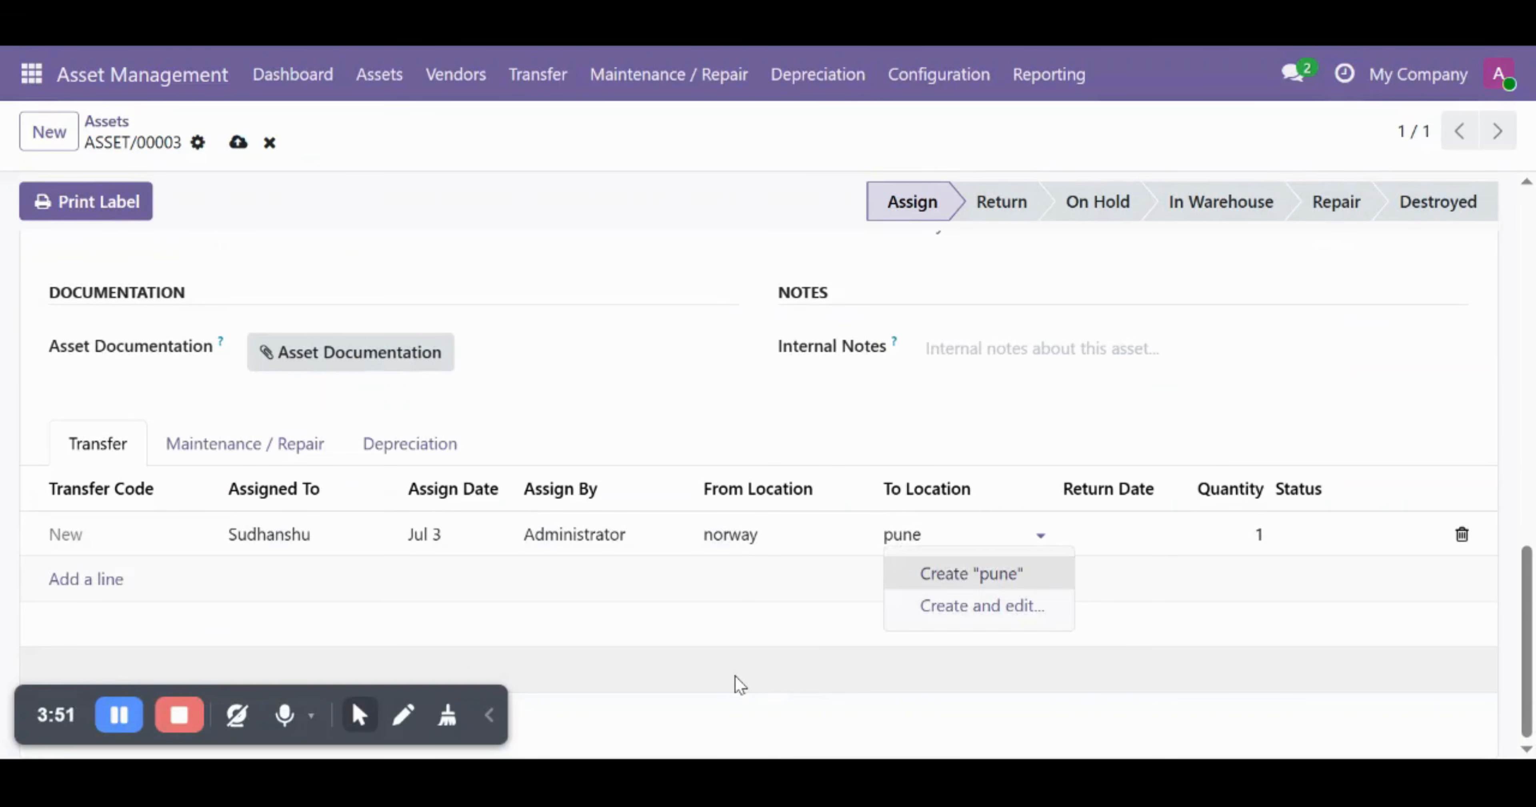
pyautogui.hotkey('ctrl', 'a')
pyautogui.press('BackSpace')
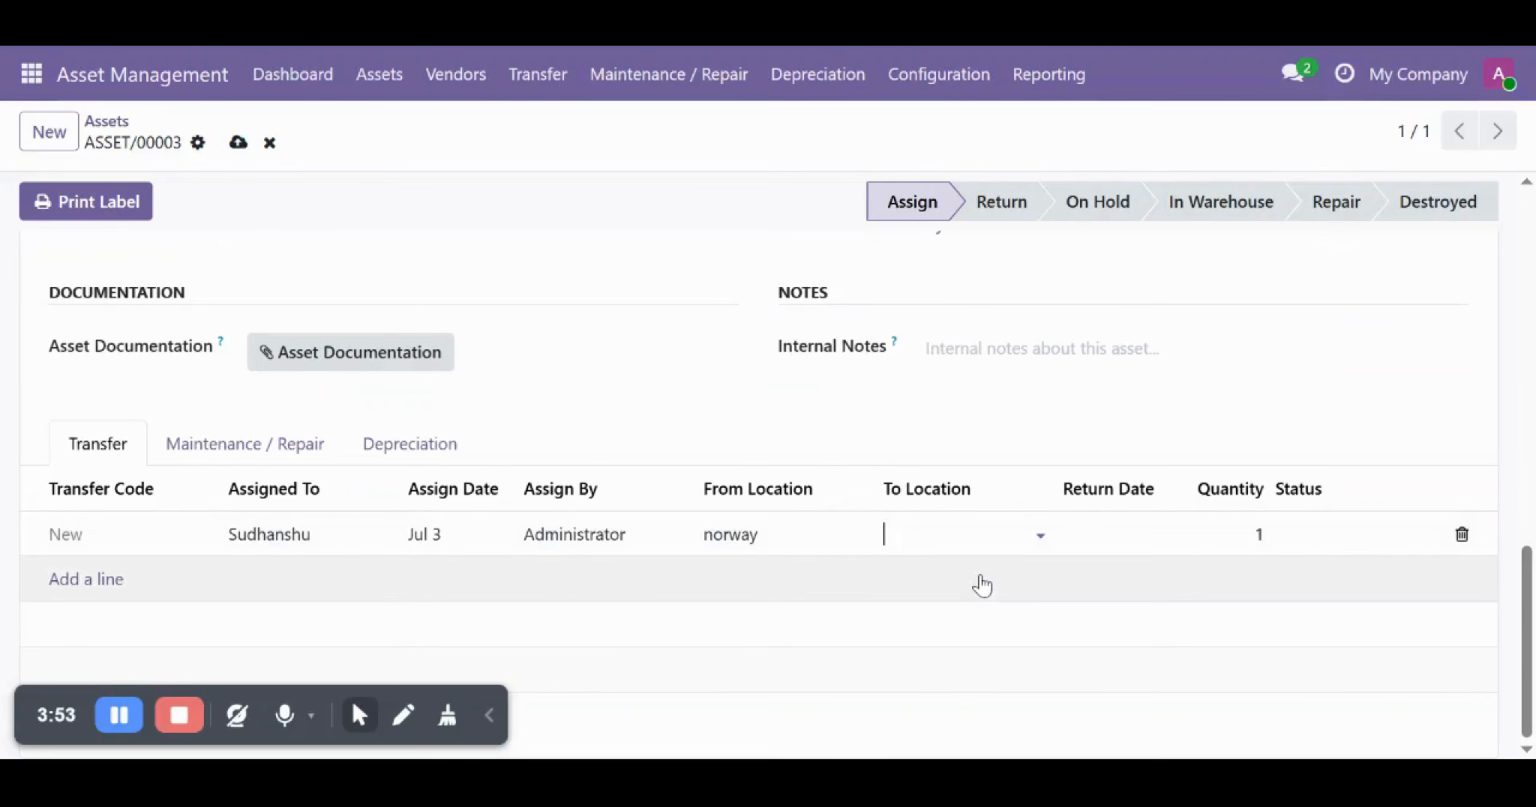
pyautogui.click(245, 552)
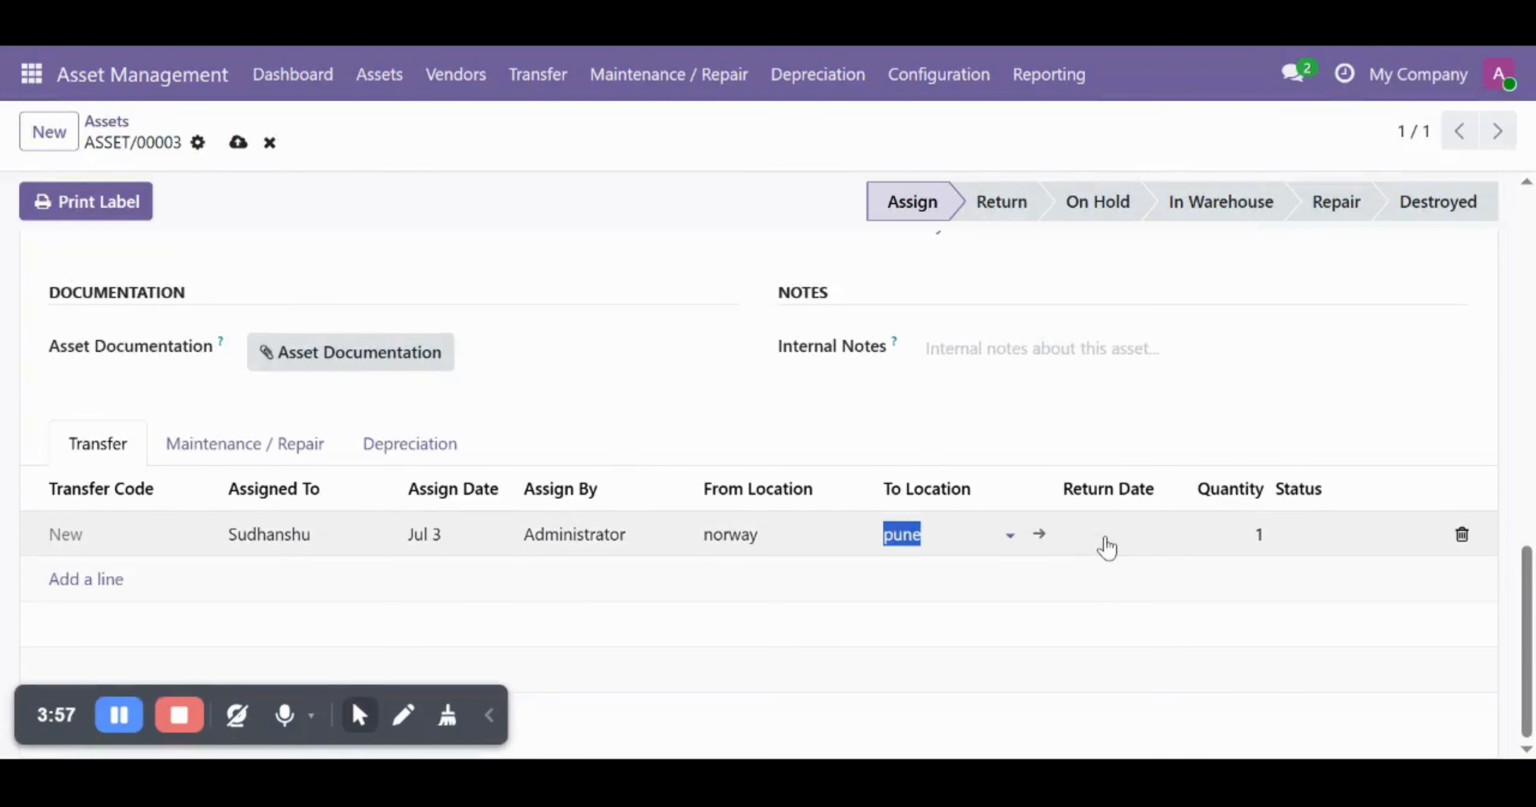
# - Set the transfer line's return date to Aug 30
pyautogui.click(1108, 539)
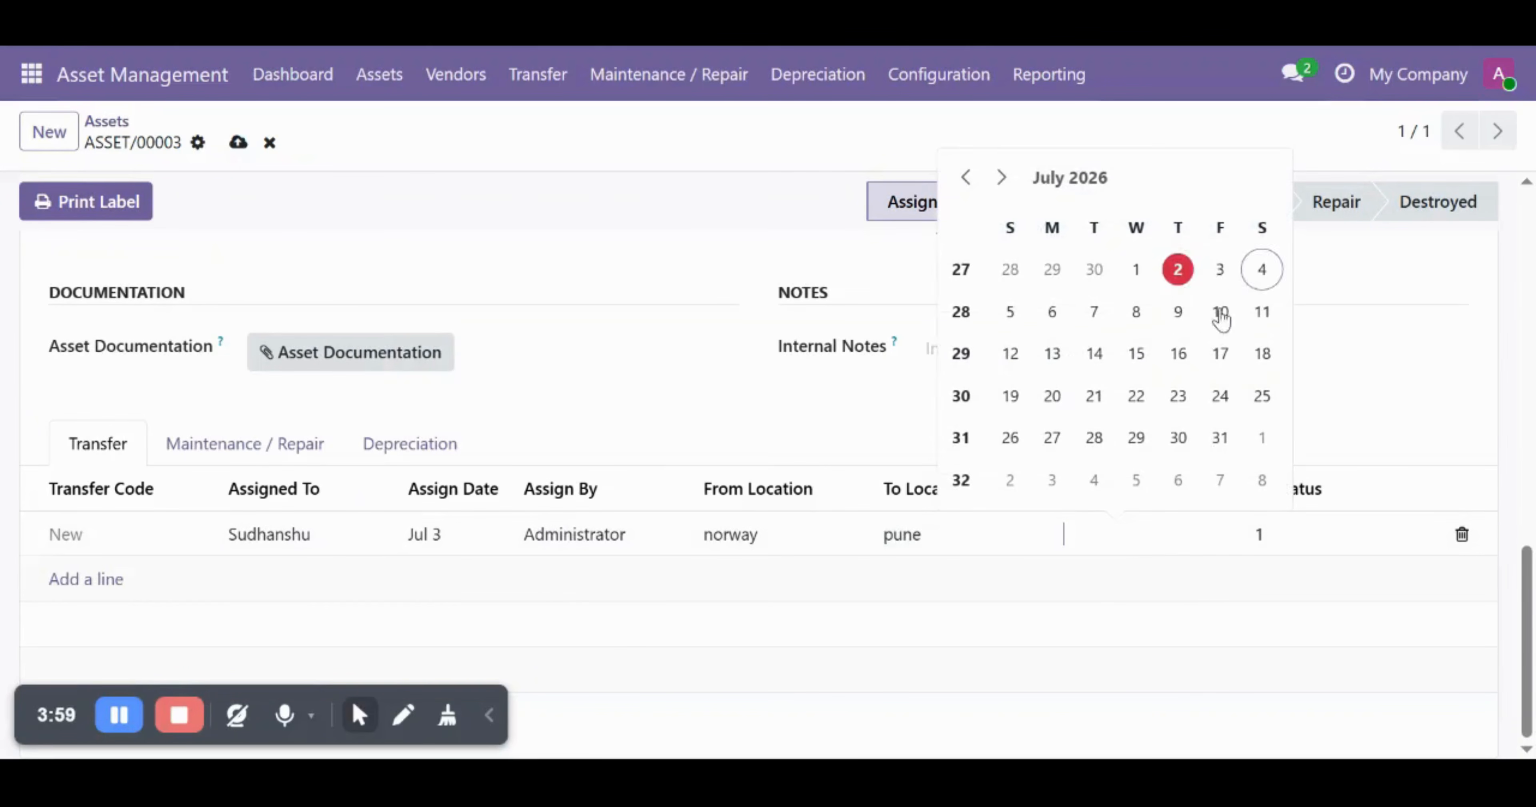
pyautogui.click(1008, 177)
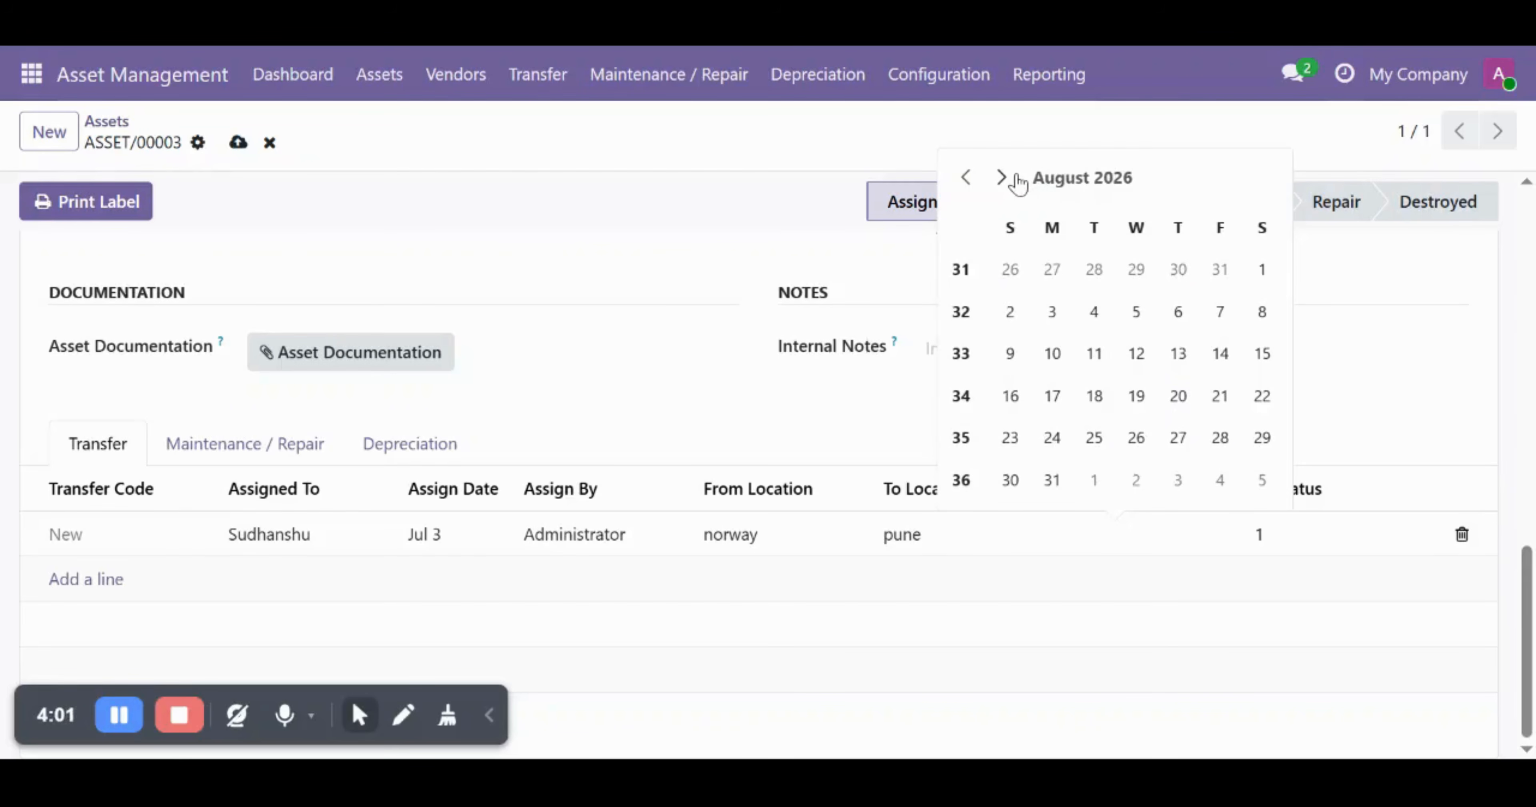
pyautogui.click(1010, 479)
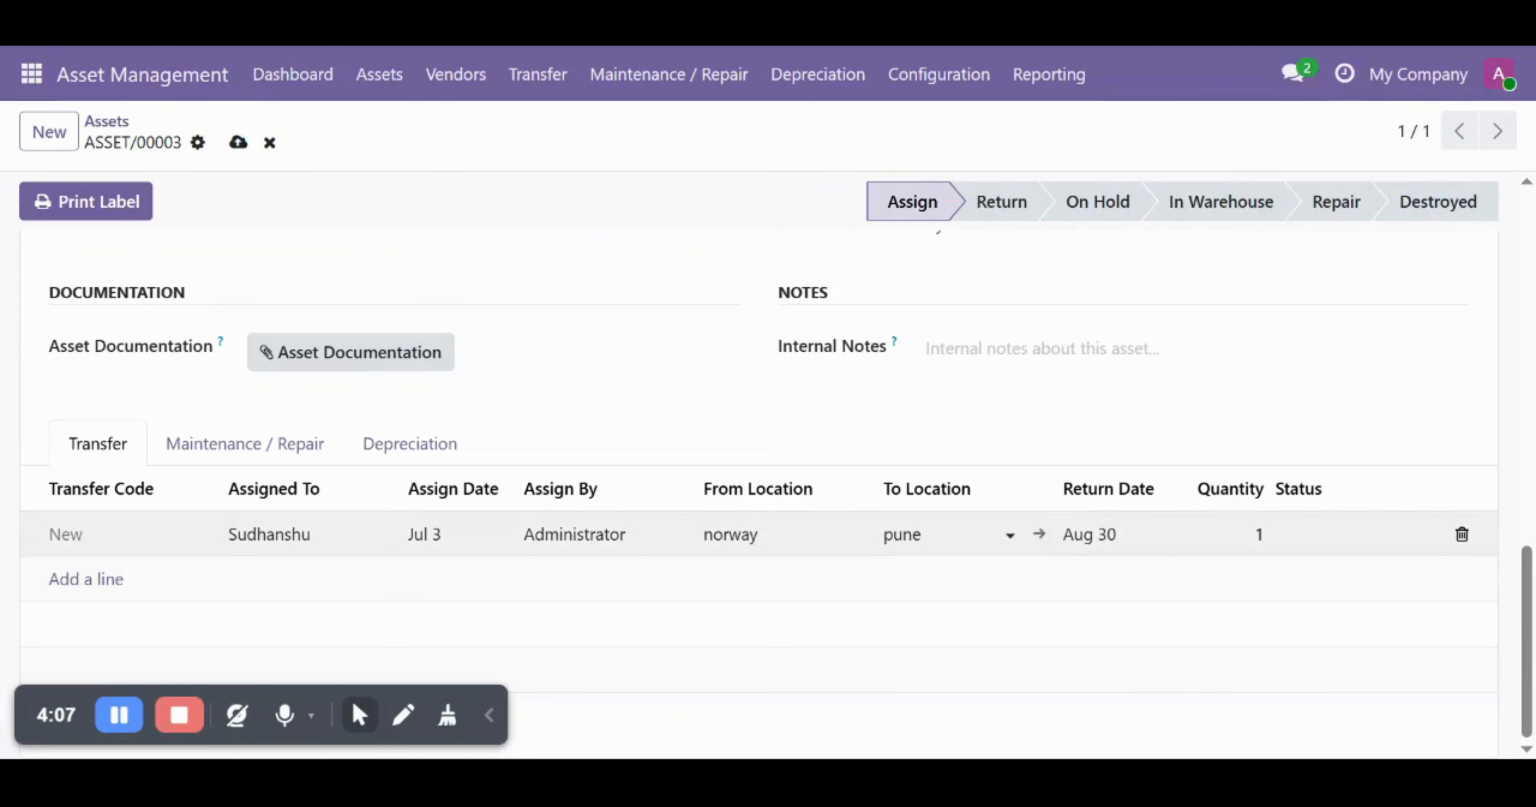
# - Add a Maintenance / Repair line with Office Supplies Plus as the vendor
pyautogui.scroll(10, 463, 377)
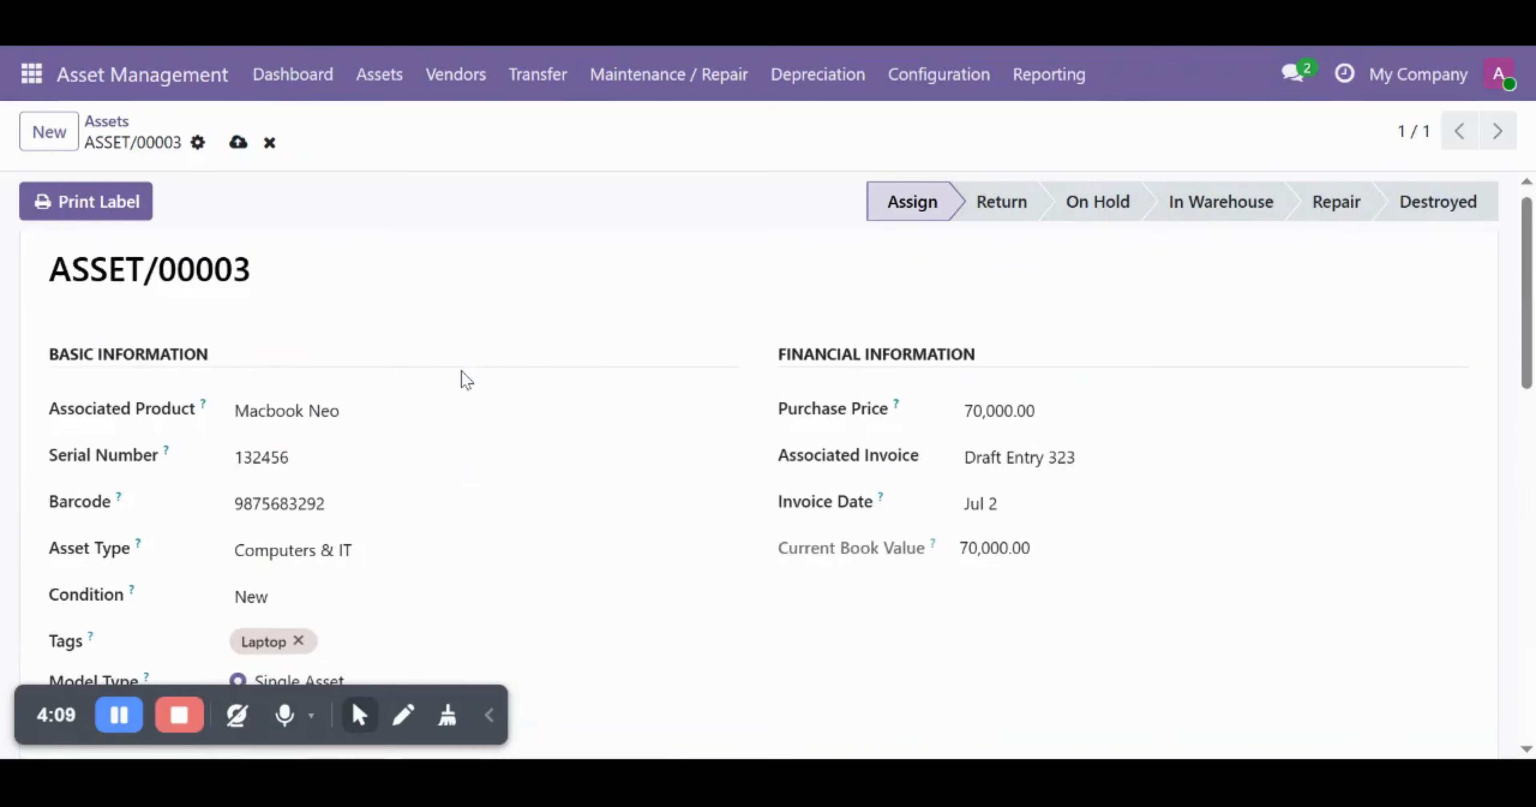
pyautogui.scroll(-10, 737, 588)
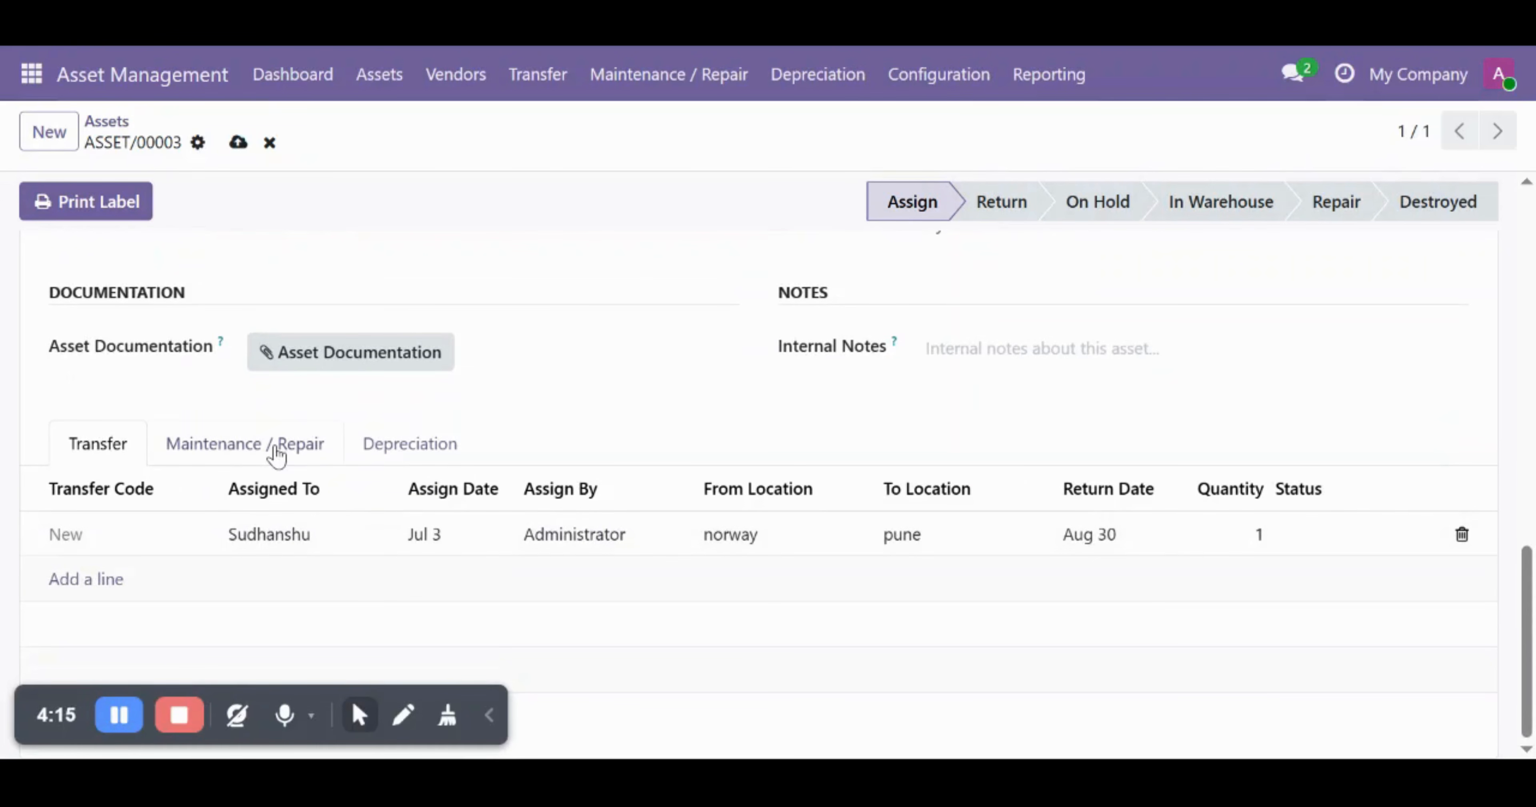
pyautogui.click(276, 456)
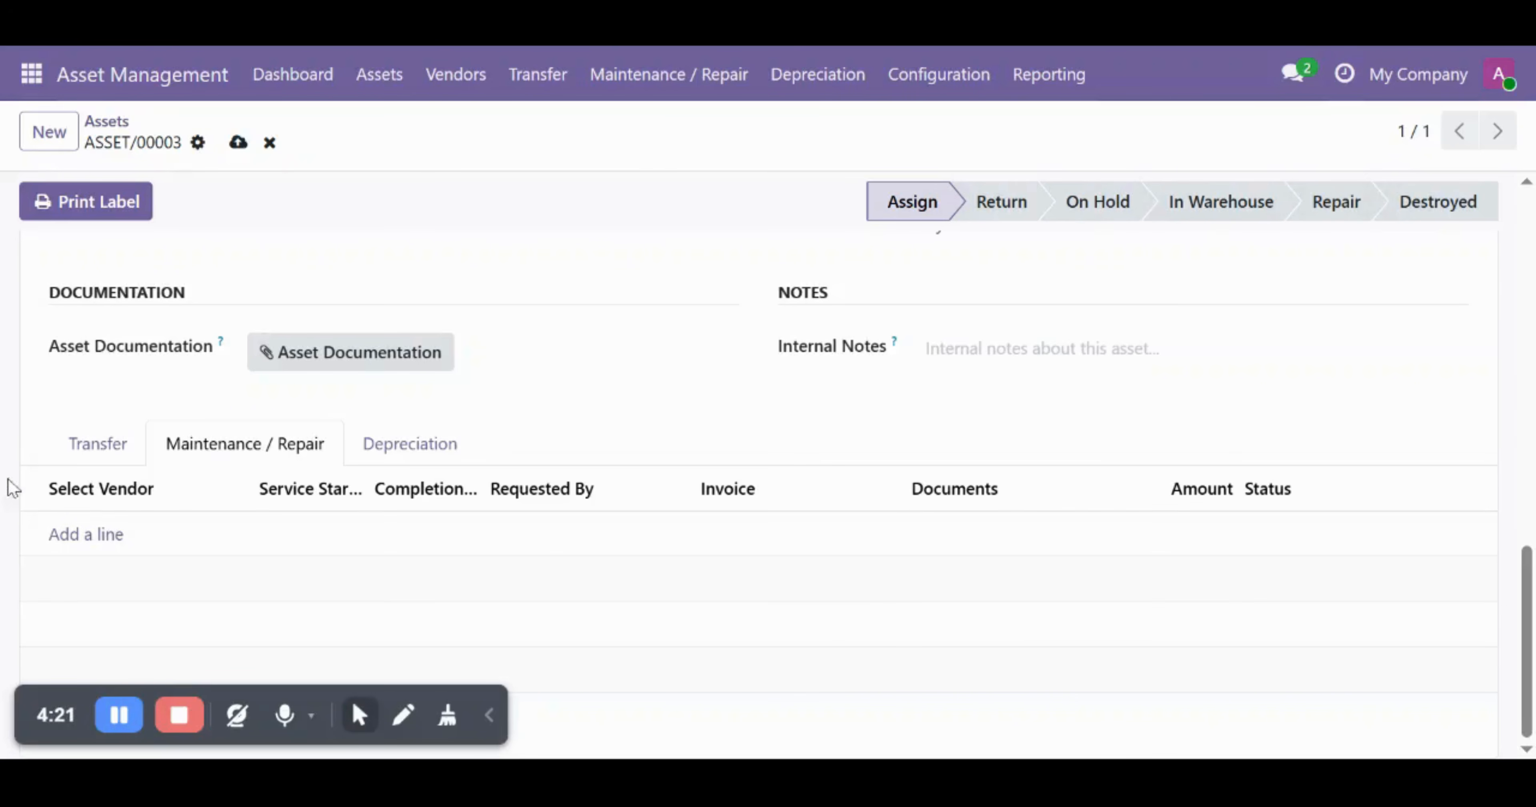
pyautogui.click(85, 535)
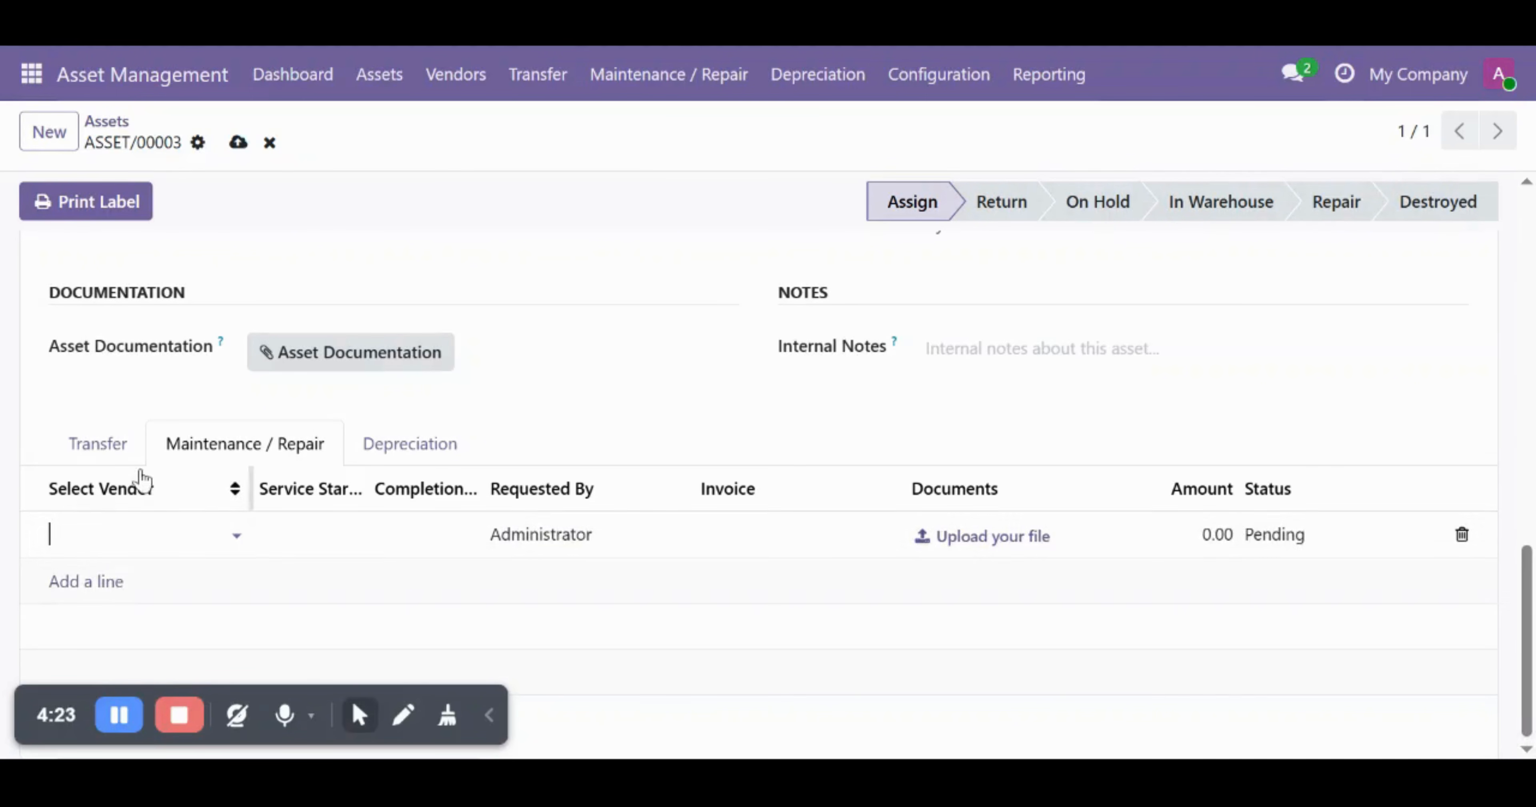
pyautogui.click(140, 534)
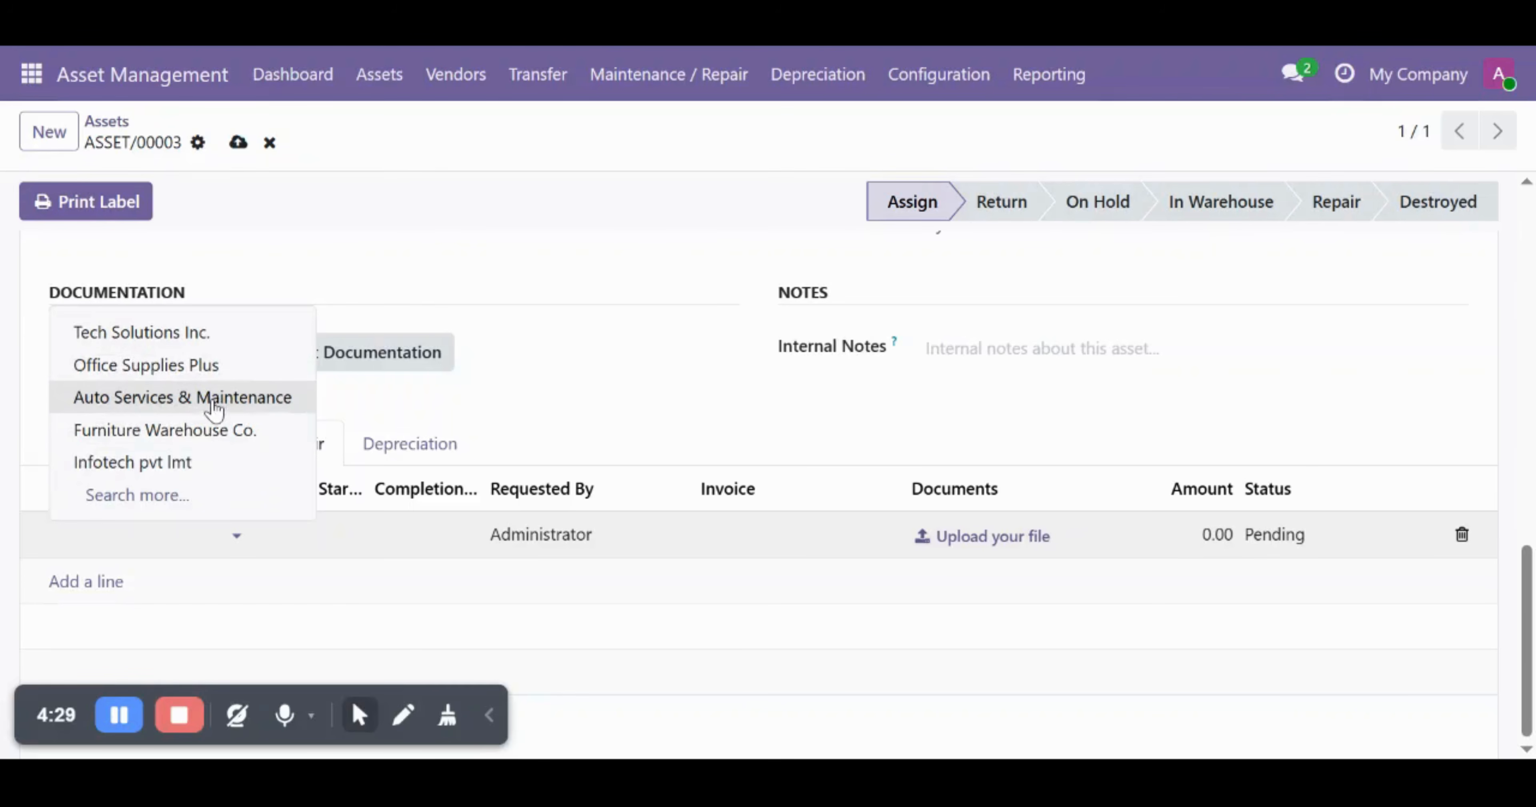
pyautogui.click(185, 369)
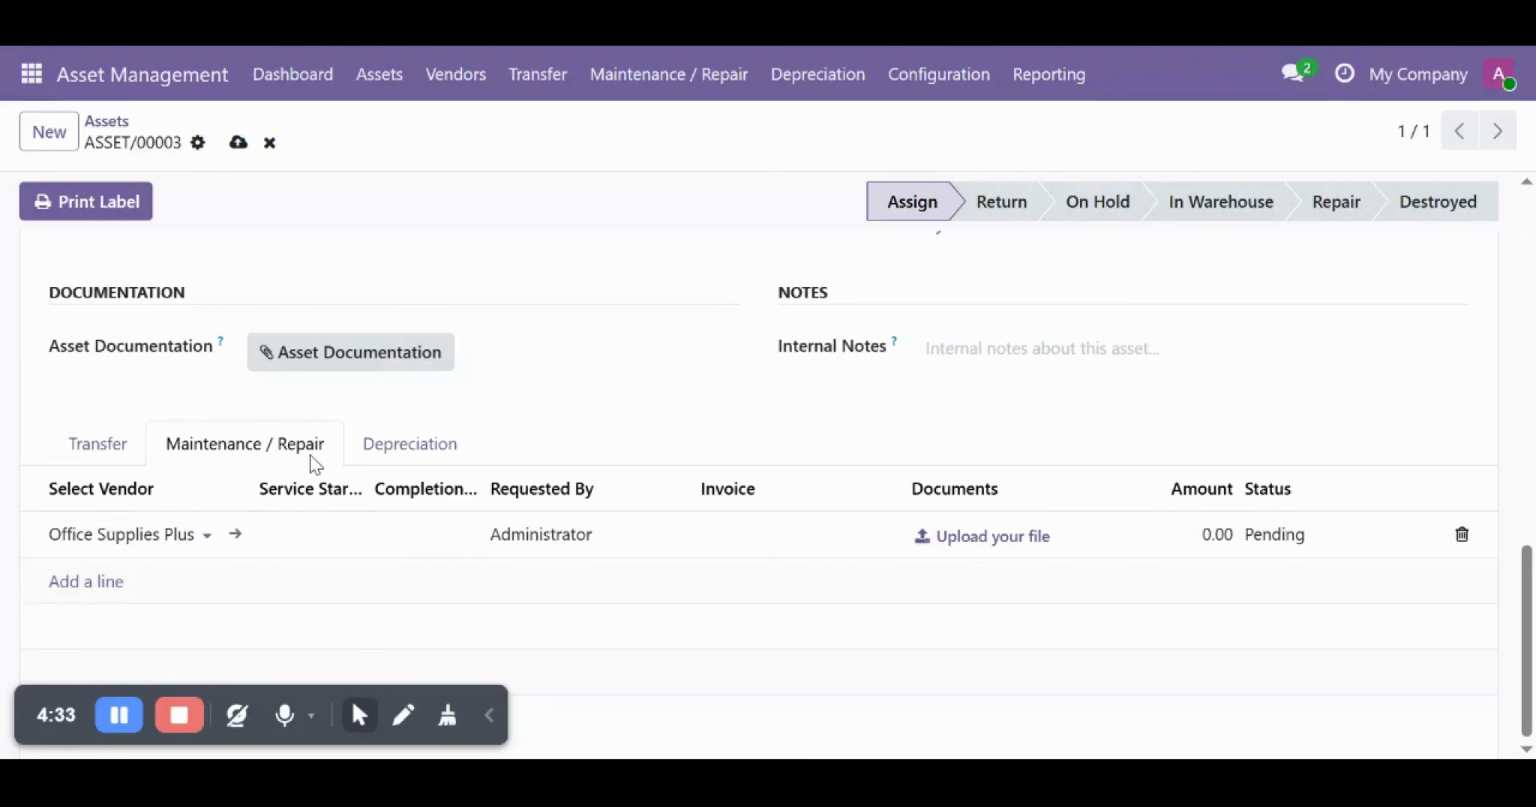
# - Check the Depreciation tab, then the Maintenance / Repair and Transfer tabs
pyautogui.click(393, 457)
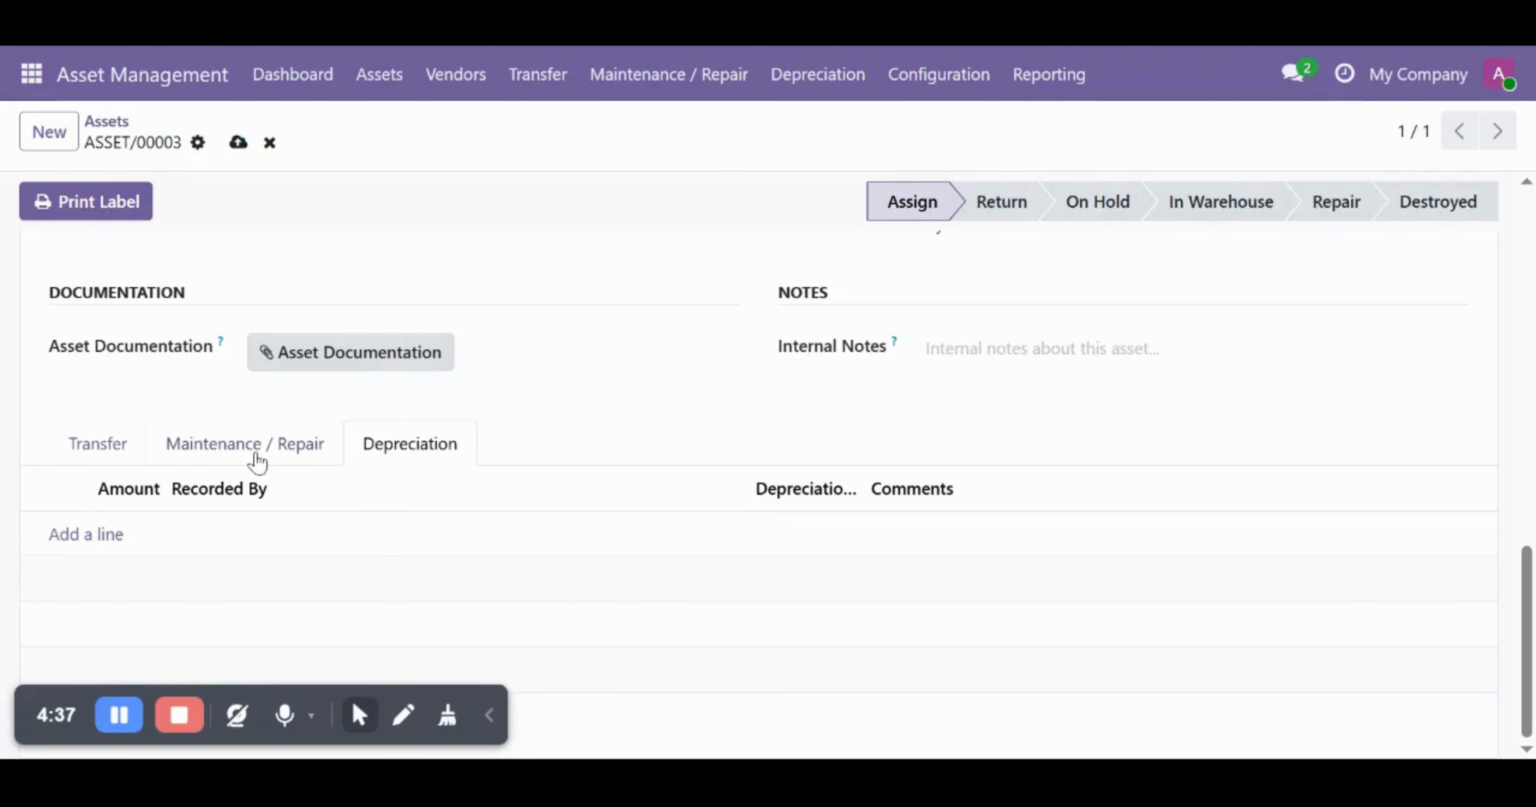
pyautogui.click(257, 459)
pyautogui.click(101, 450)
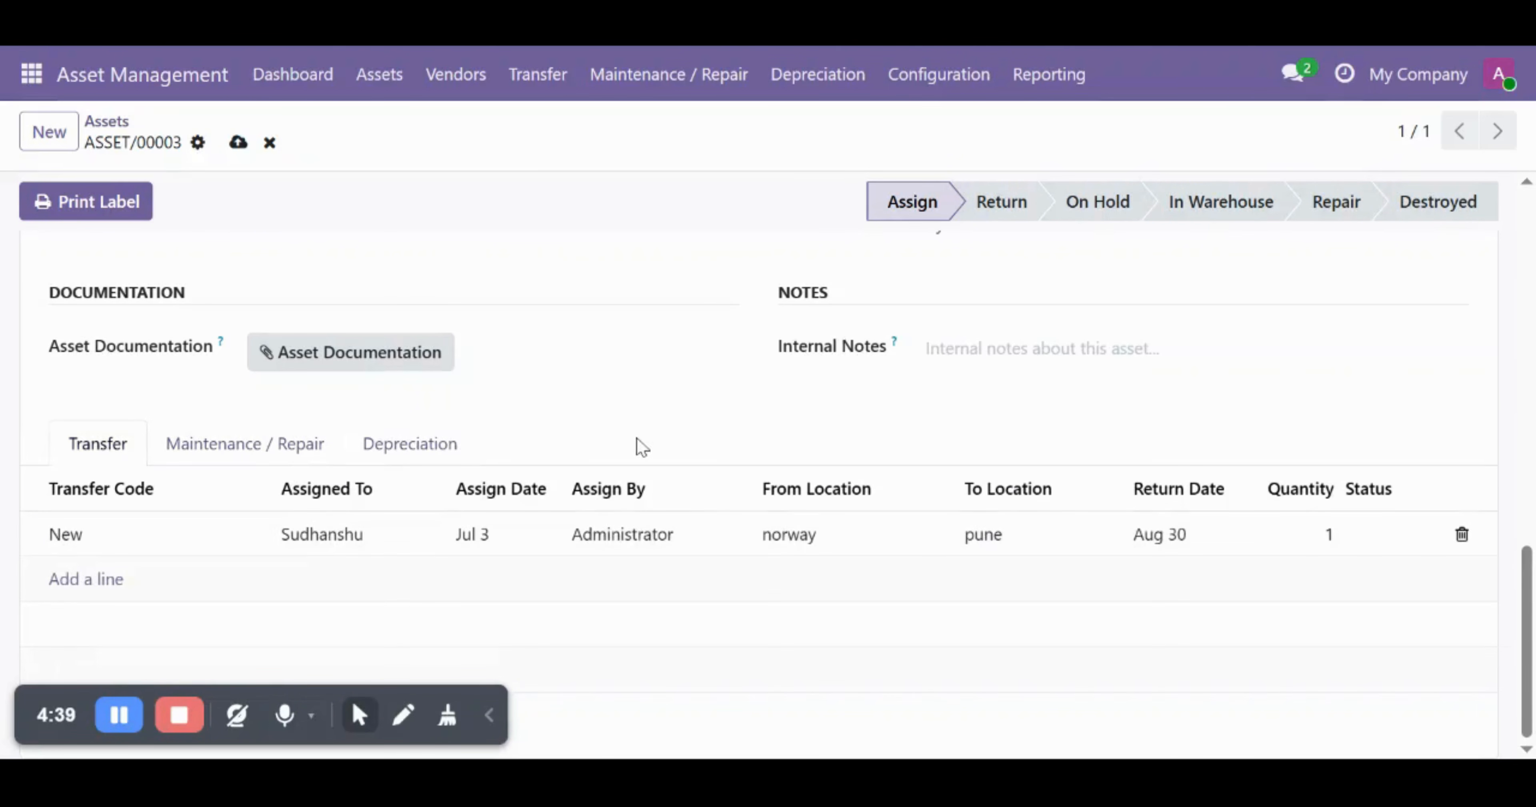
# - Move ASSET/00003 through Return, In Warehouse, Repair and Destroyed, leaving it at On Hold
pyautogui.scroll(10, 614, 441)
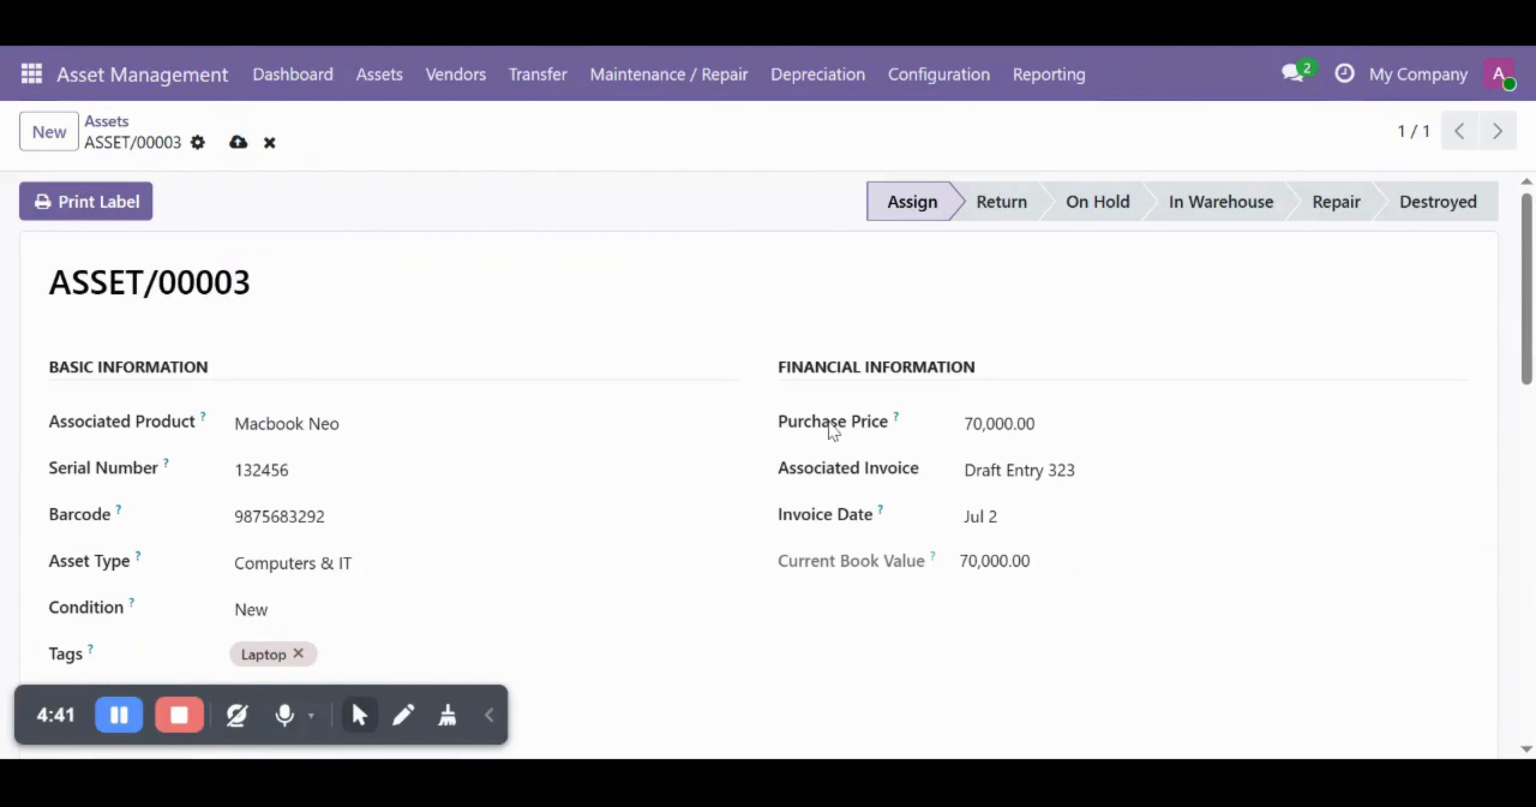
pyautogui.click(996, 206)
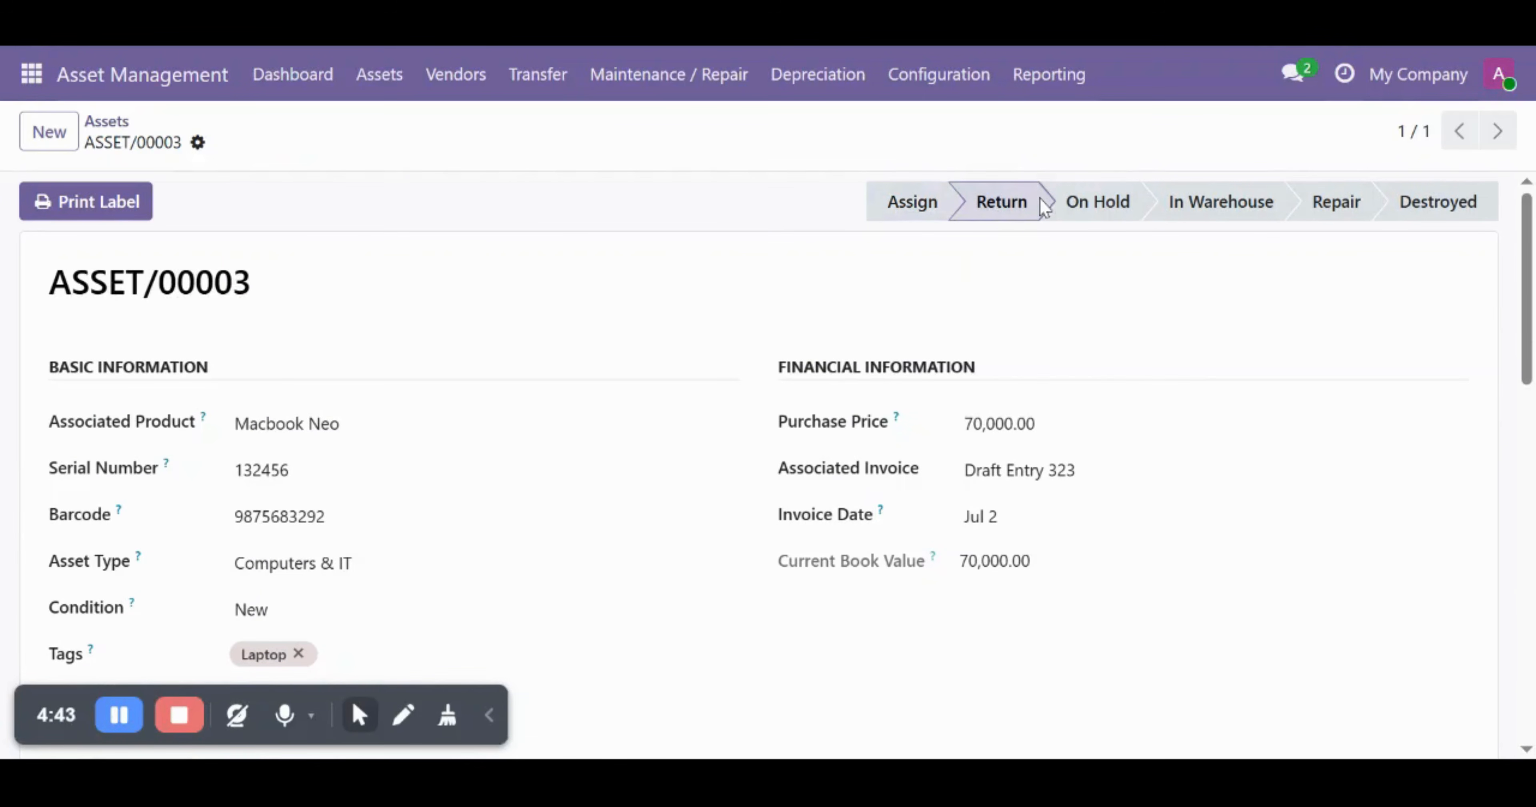
pyautogui.click(1078, 201)
pyautogui.click(1181, 207)
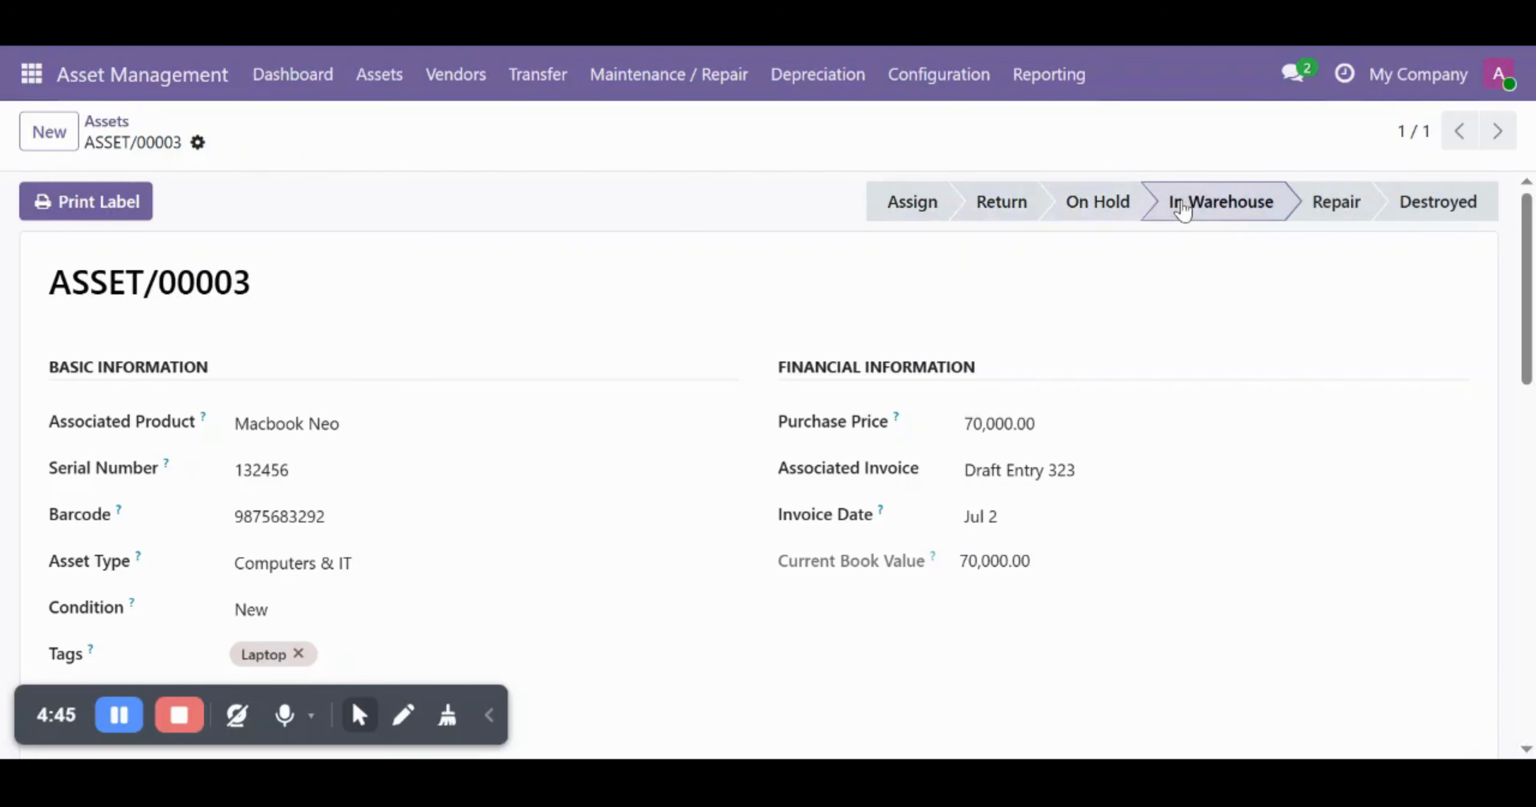
pyautogui.click(1109, 213)
pyautogui.click(1006, 210)
pyautogui.click(1079, 209)
pyautogui.click(1219, 212)
pyautogui.click(1333, 210)
pyautogui.click(1430, 212)
pyautogui.click(1342, 210)
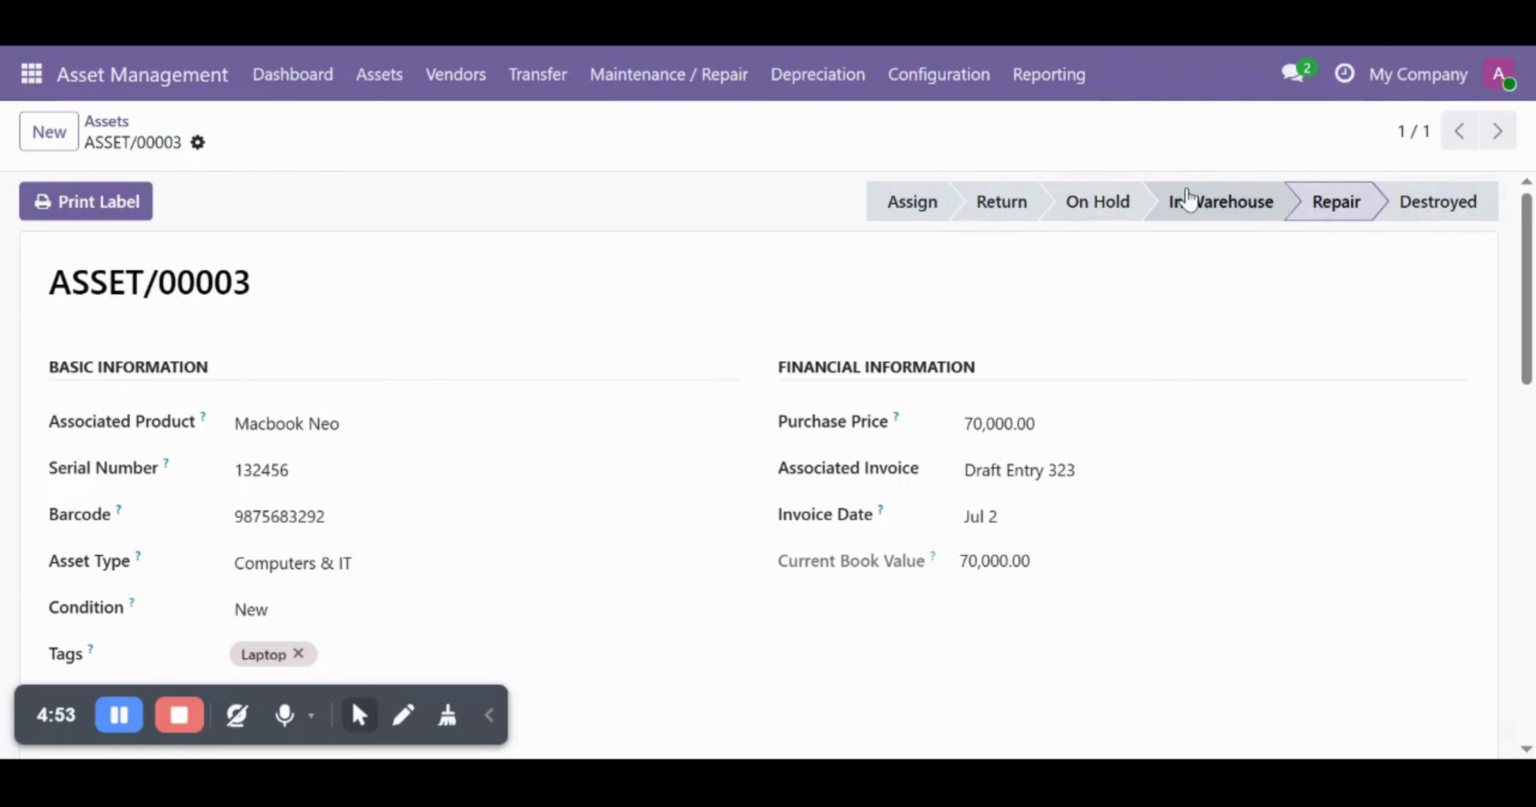
pyautogui.click(1188, 202)
pyautogui.click(1123, 213)
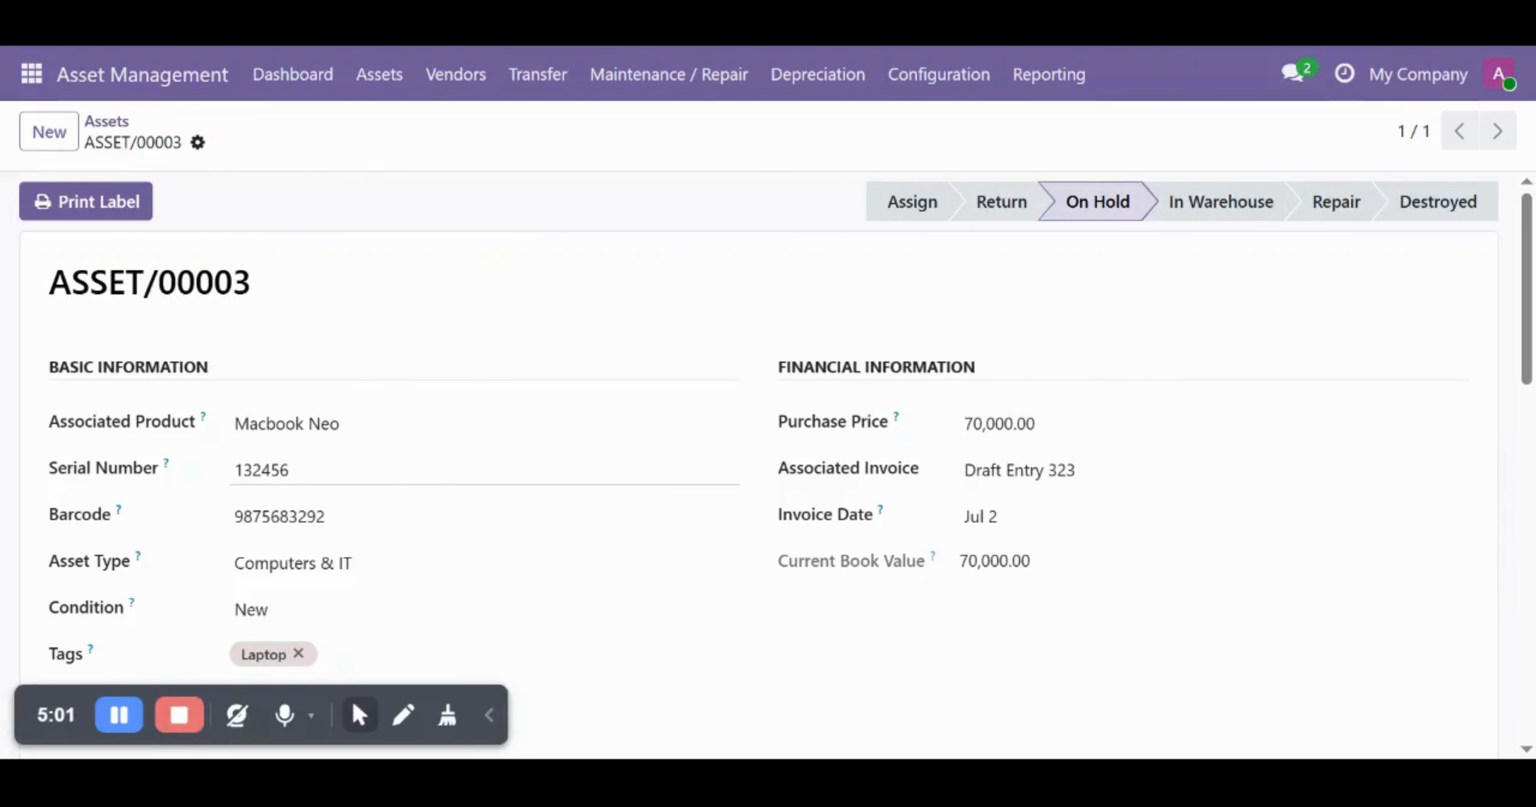
pyautogui.scroll(-10, 716, 483)
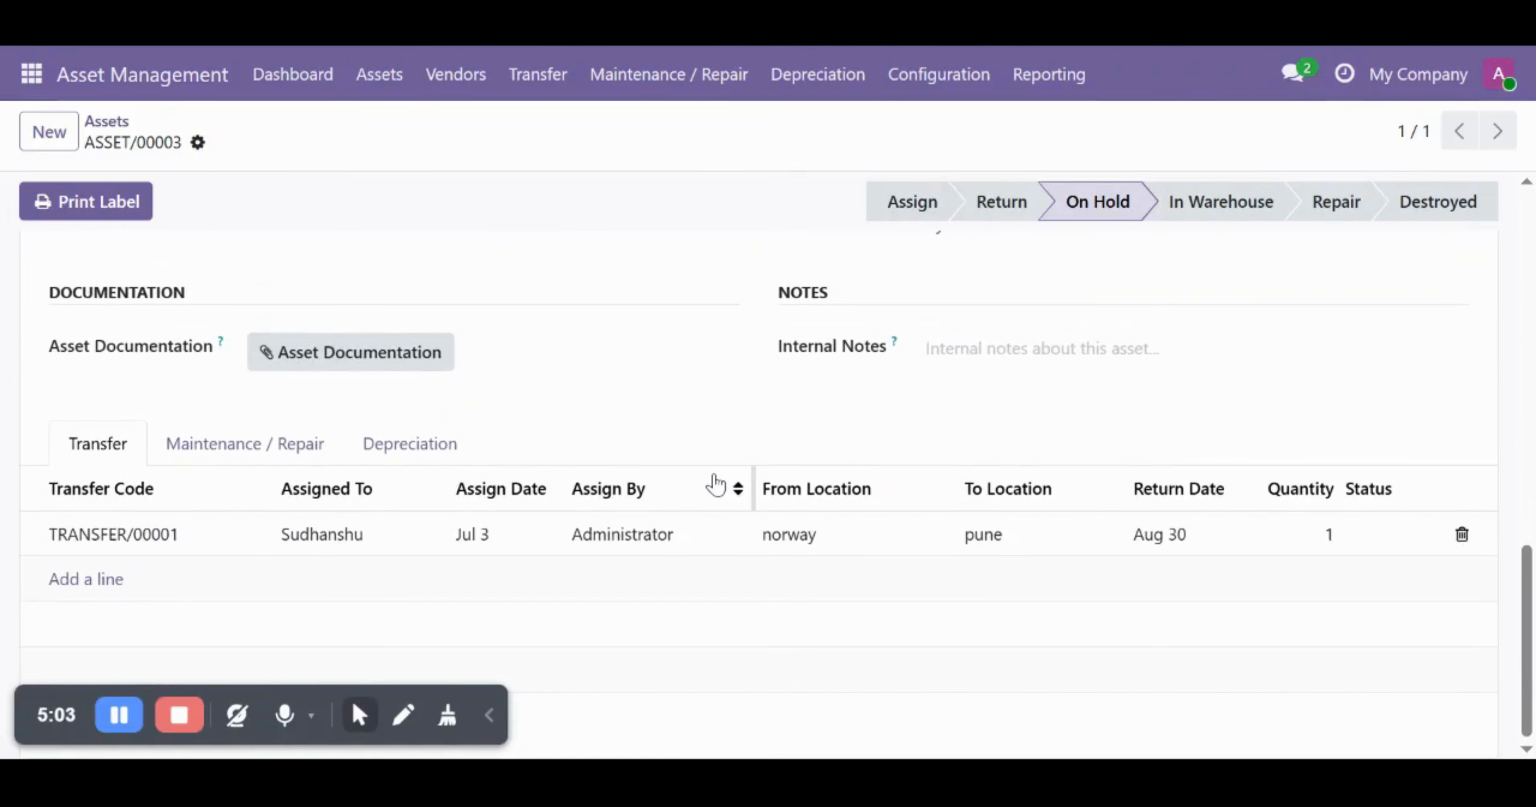
pyautogui.scroll(10, 716, 484)
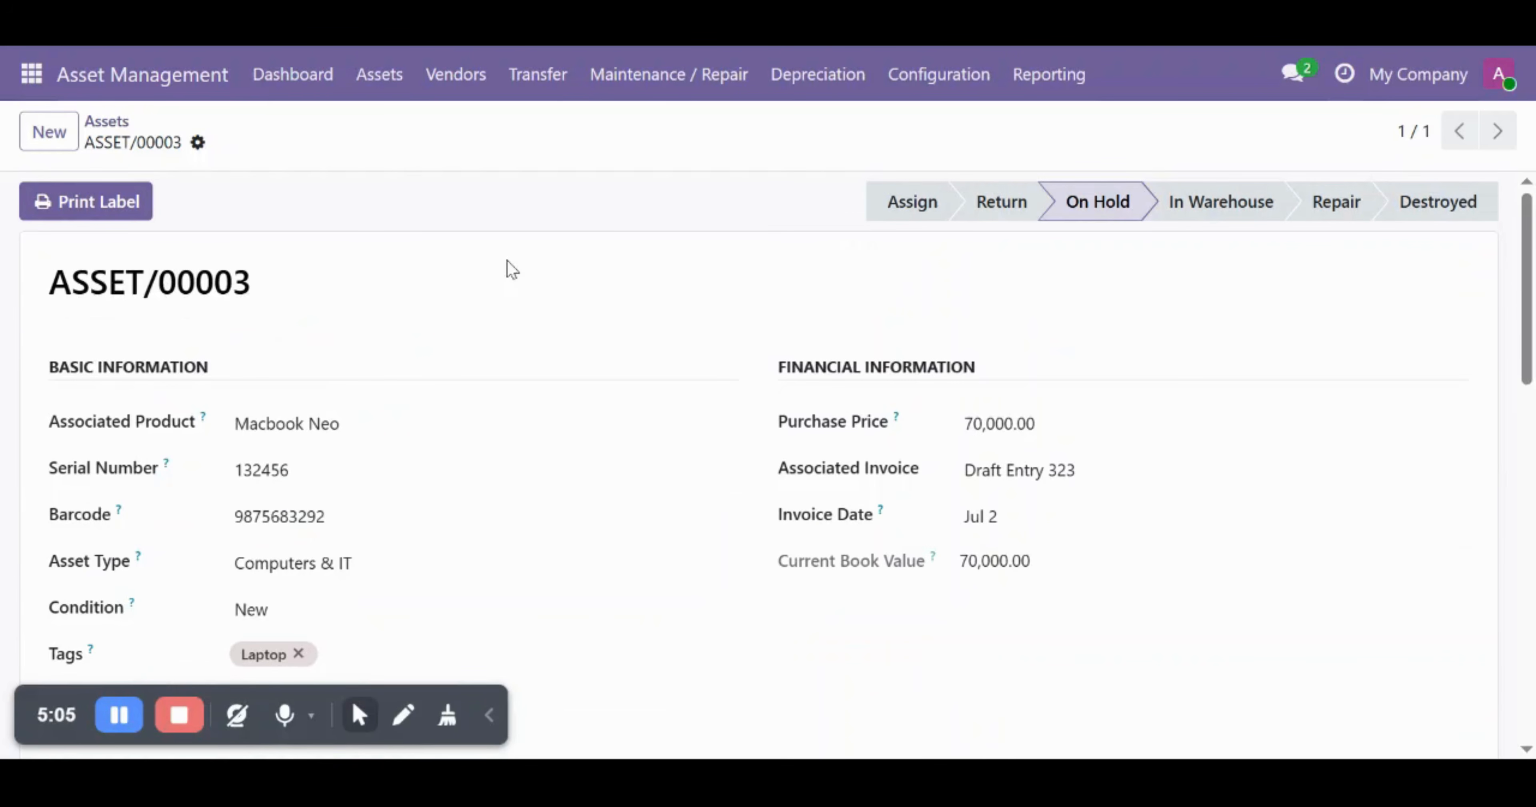
pyautogui.click(304, 84)
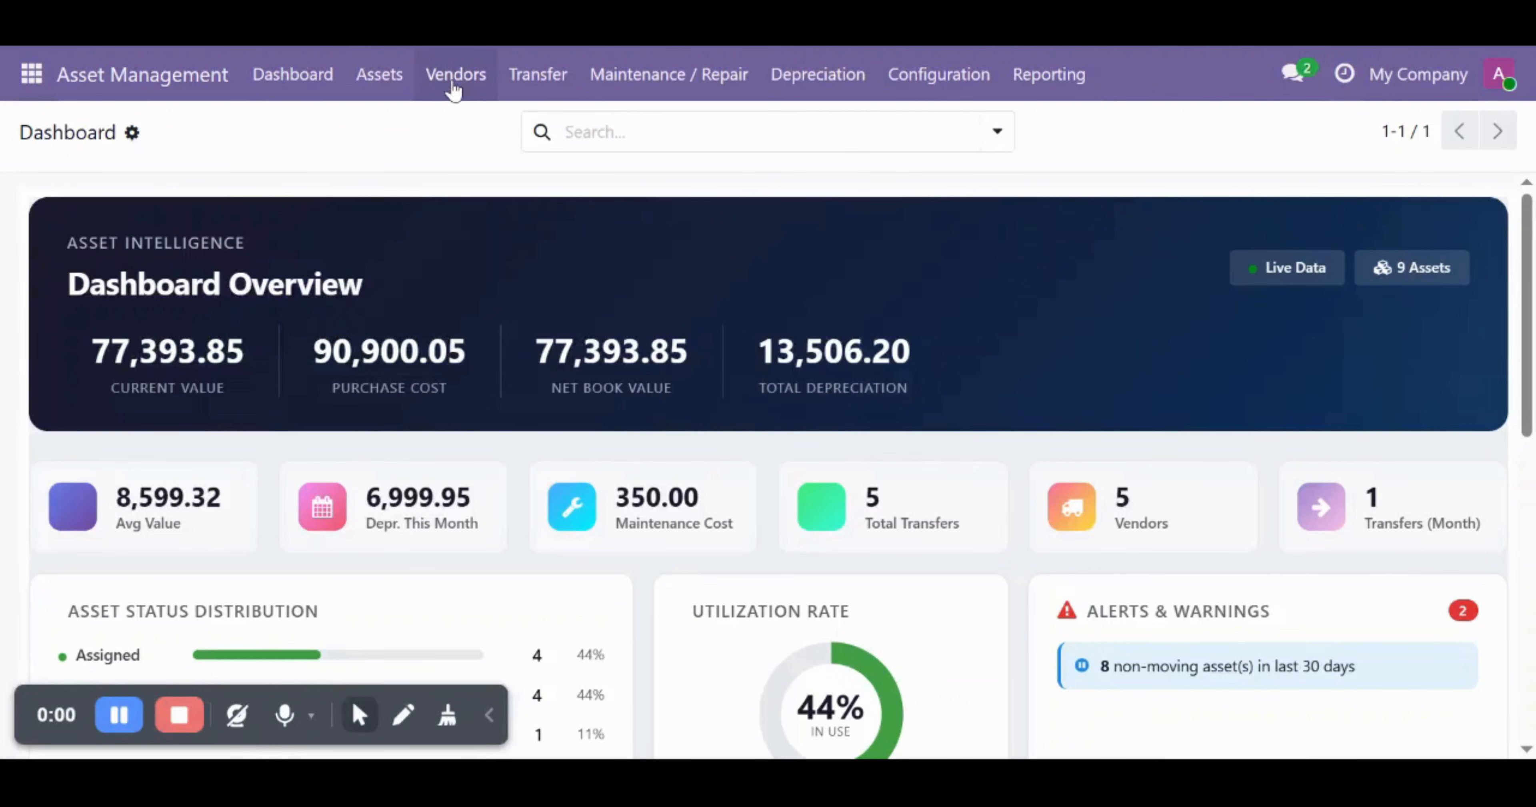
pyautogui.click(453, 83)
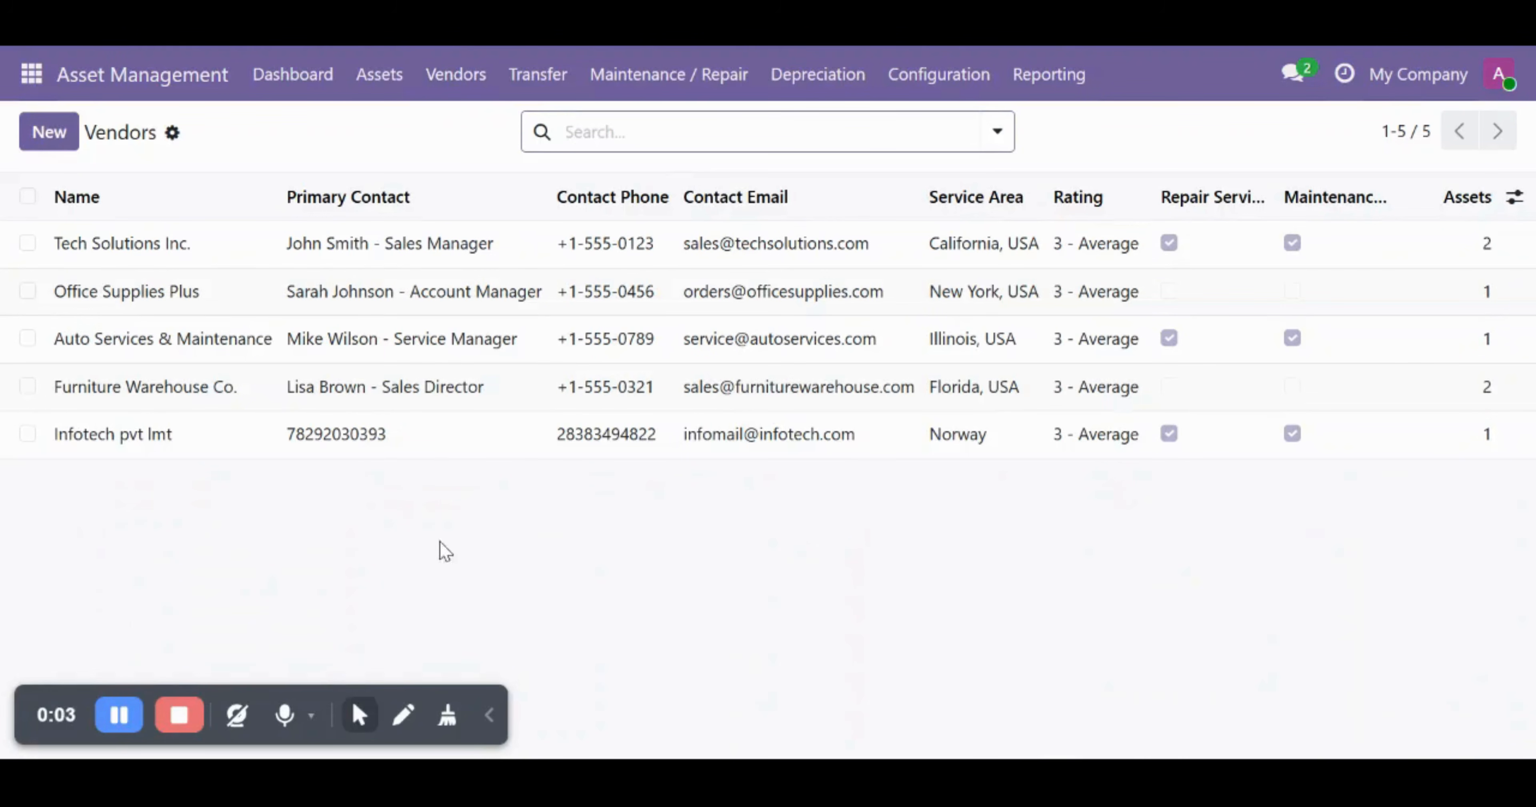
pyautogui.click(370, 88)
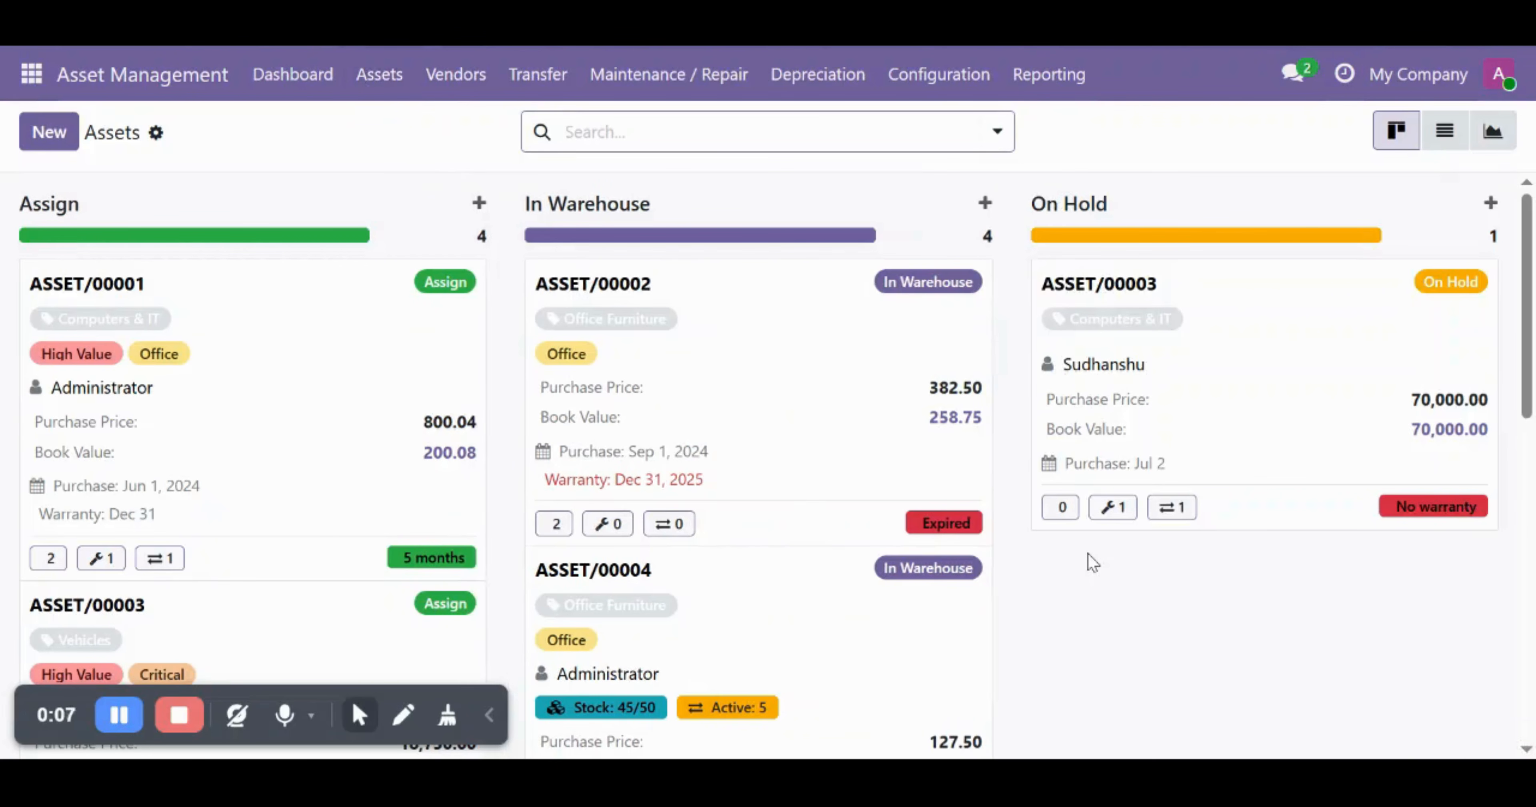
pyautogui.scroll(-5, 1092, 562)
pyautogui.scroll(5, 1093, 562)
pyautogui.scroll(-5, 1173, 631)
pyautogui.scroll(5, 1173, 631)
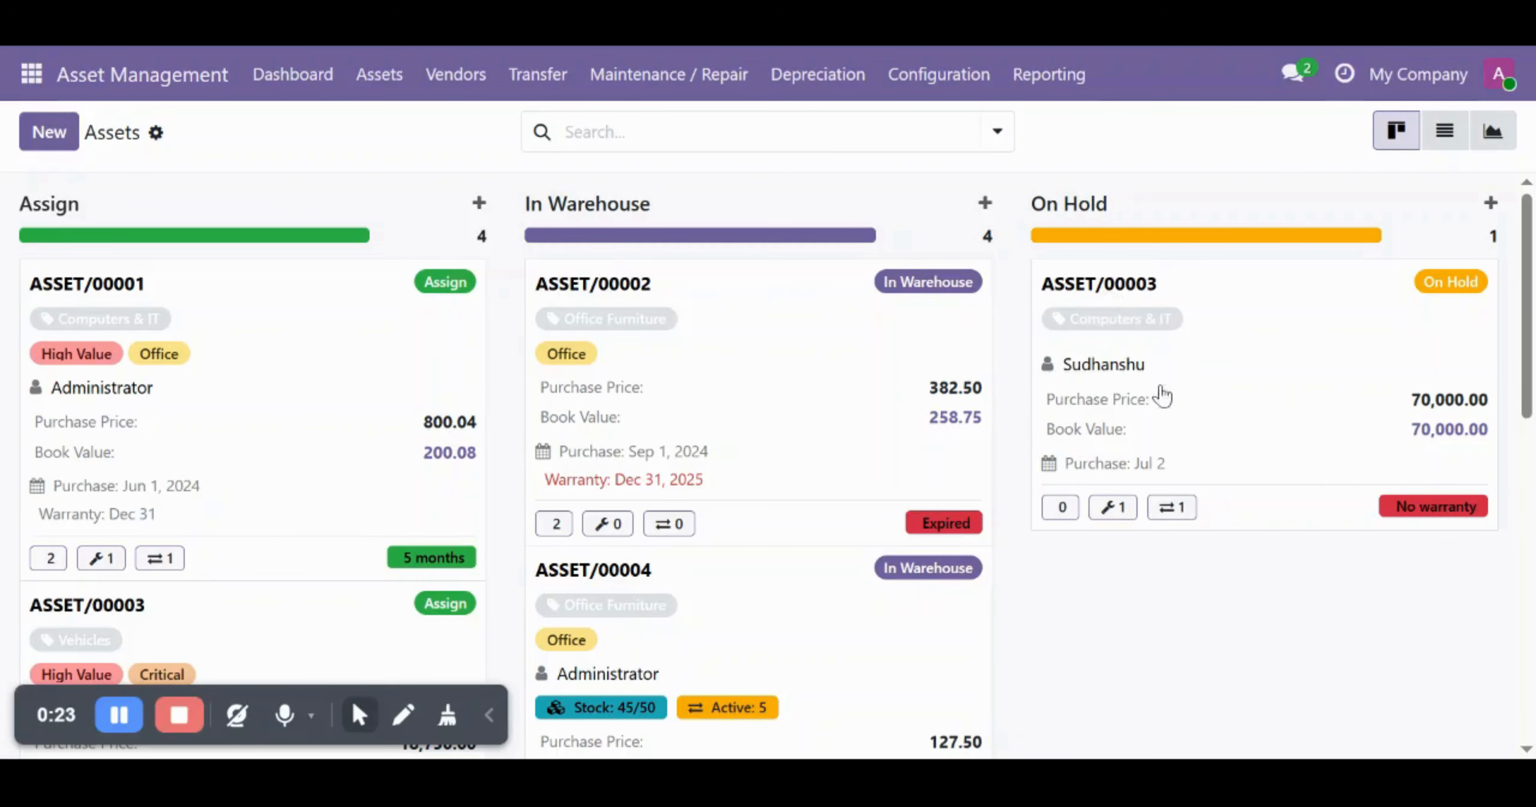
pyautogui.click(1189, 427)
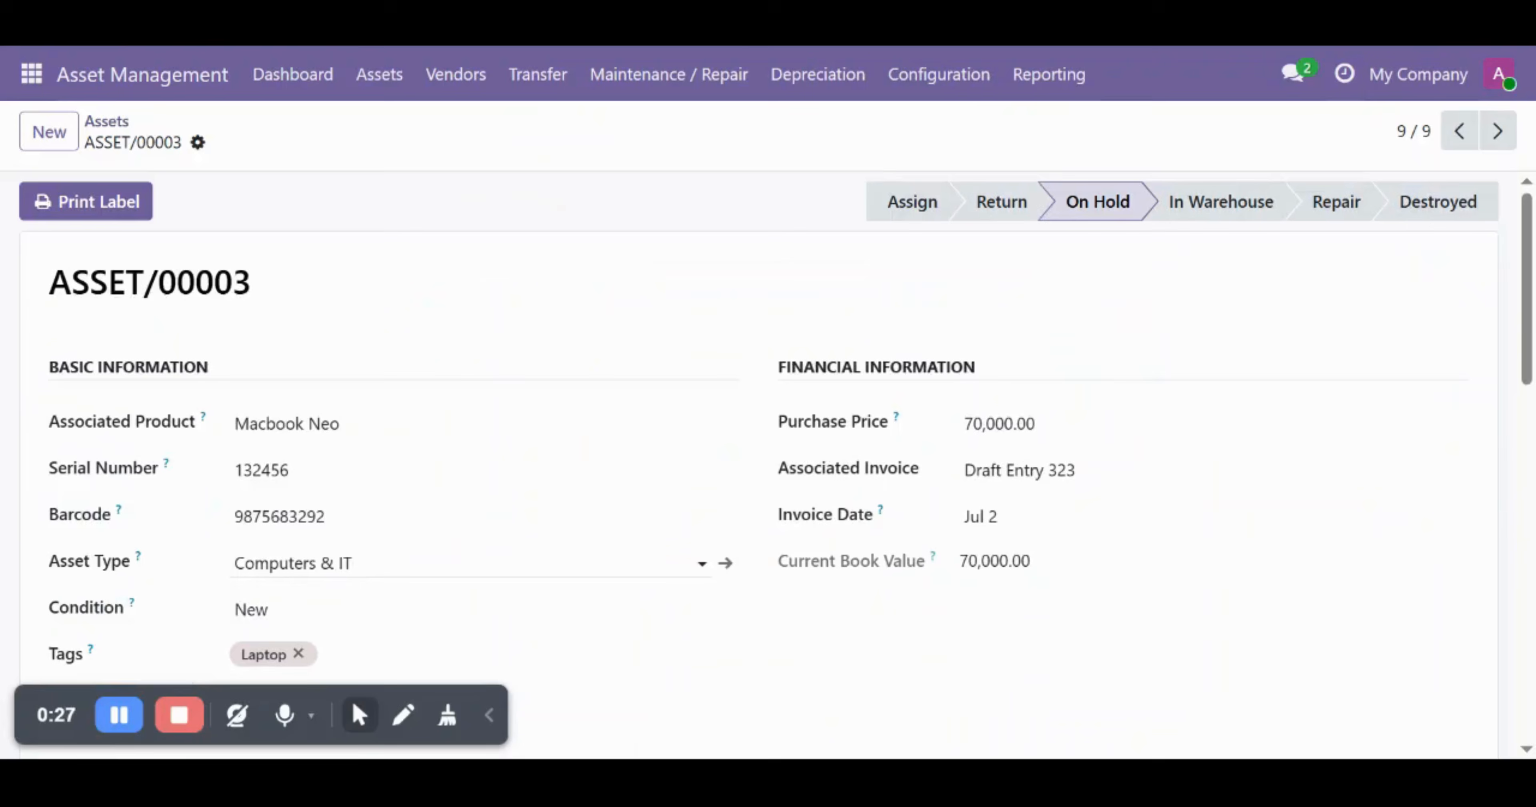
pyautogui.scroll(-1, 710, 513)
pyautogui.scroll(1, 322, 418)
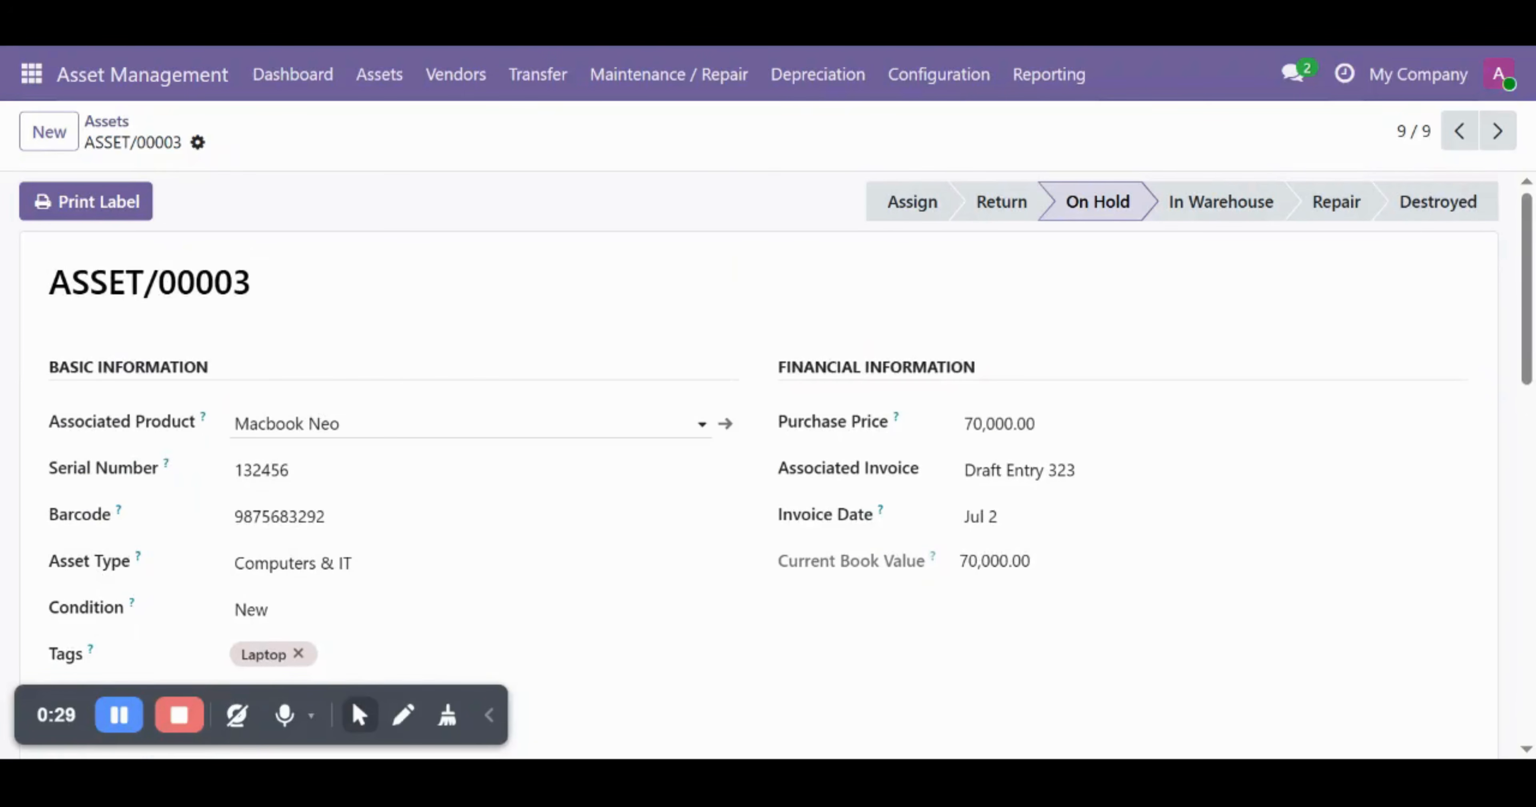
pyautogui.click(327, 422)
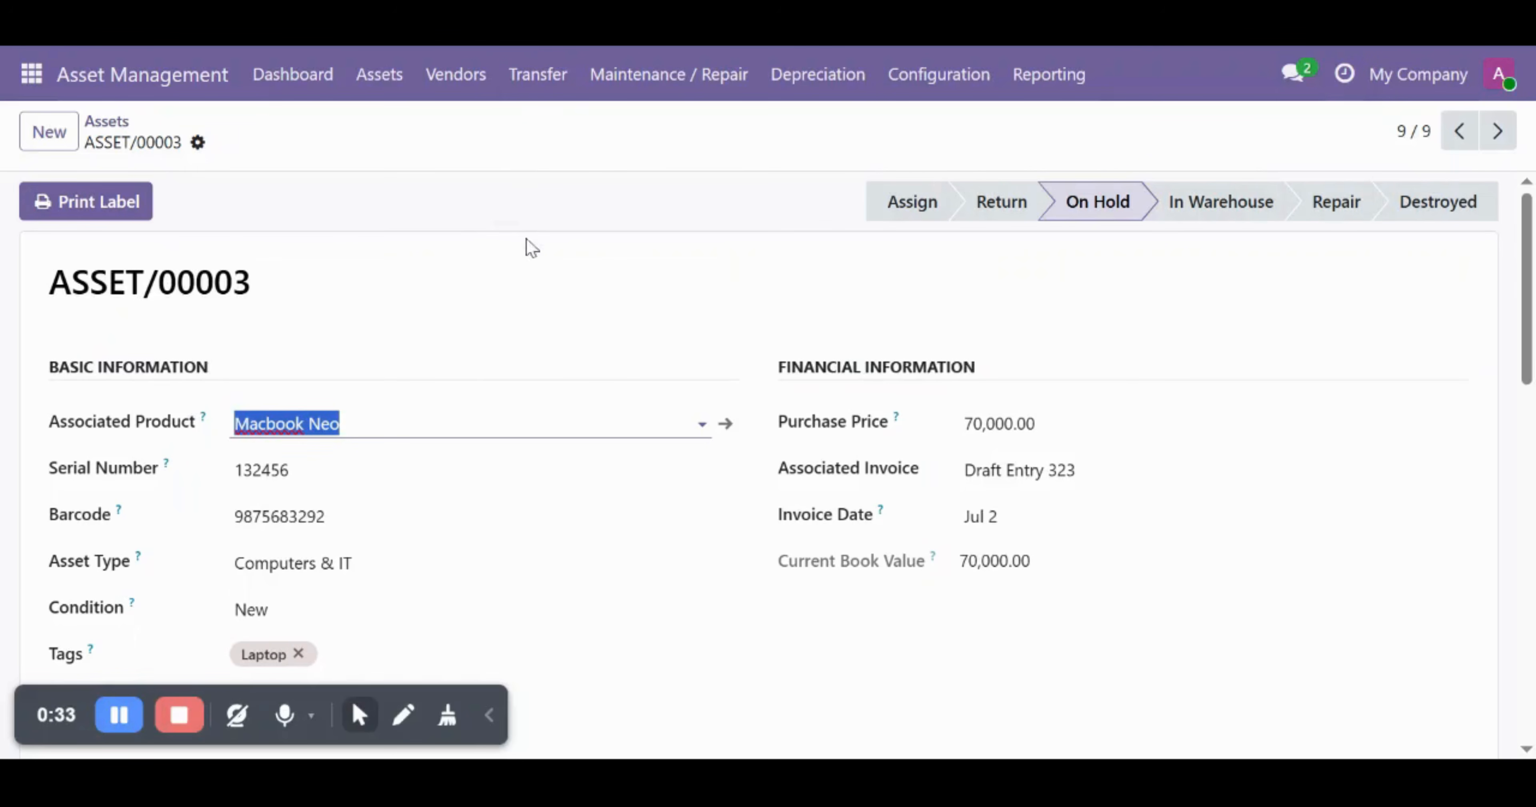
pyautogui.click(381, 84)
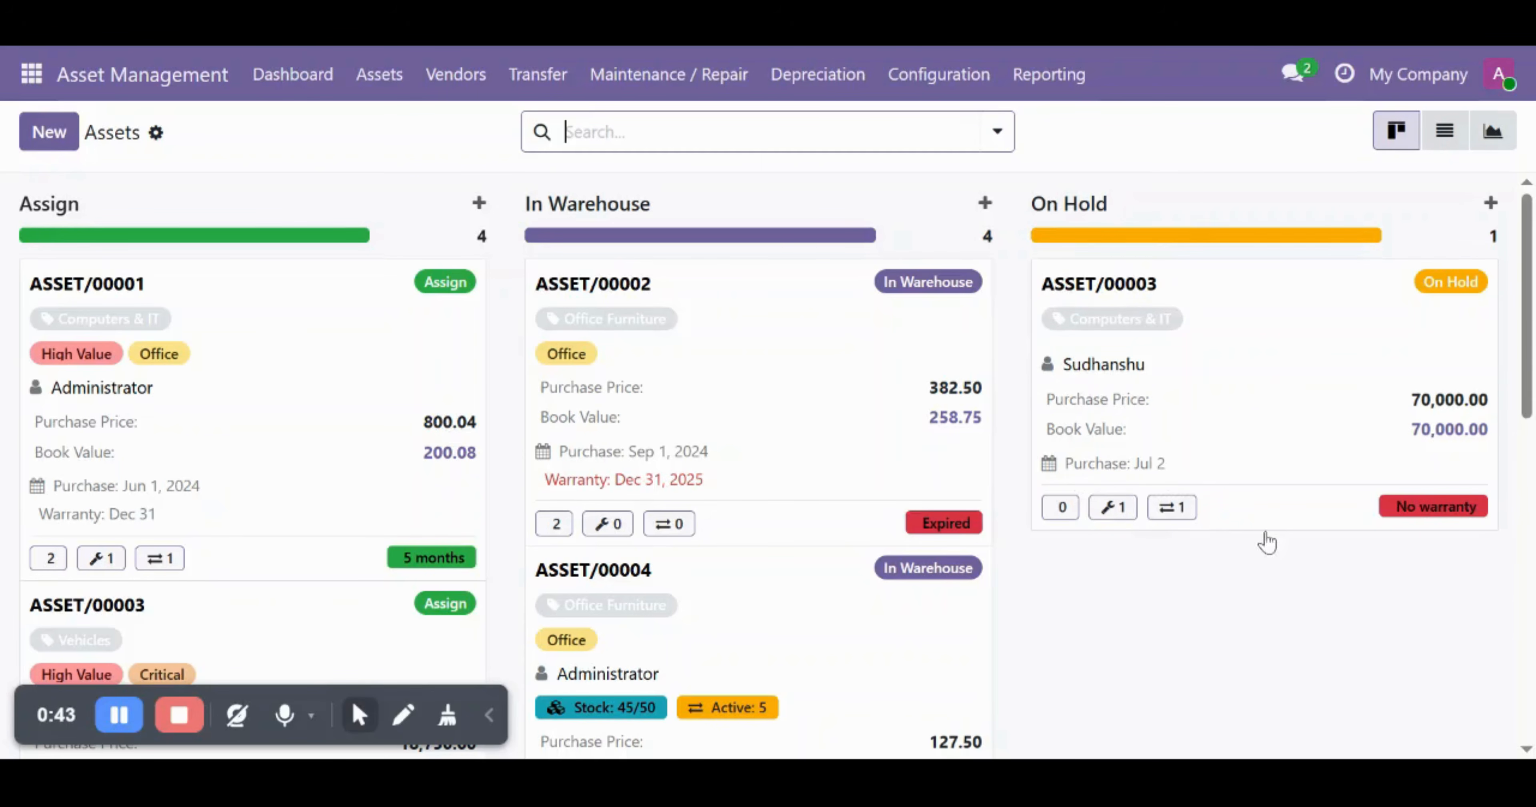
pyautogui.scroll(-2, 1091, 684)
pyautogui.scroll(2, 1092, 684)
pyautogui.click(1031, 583)
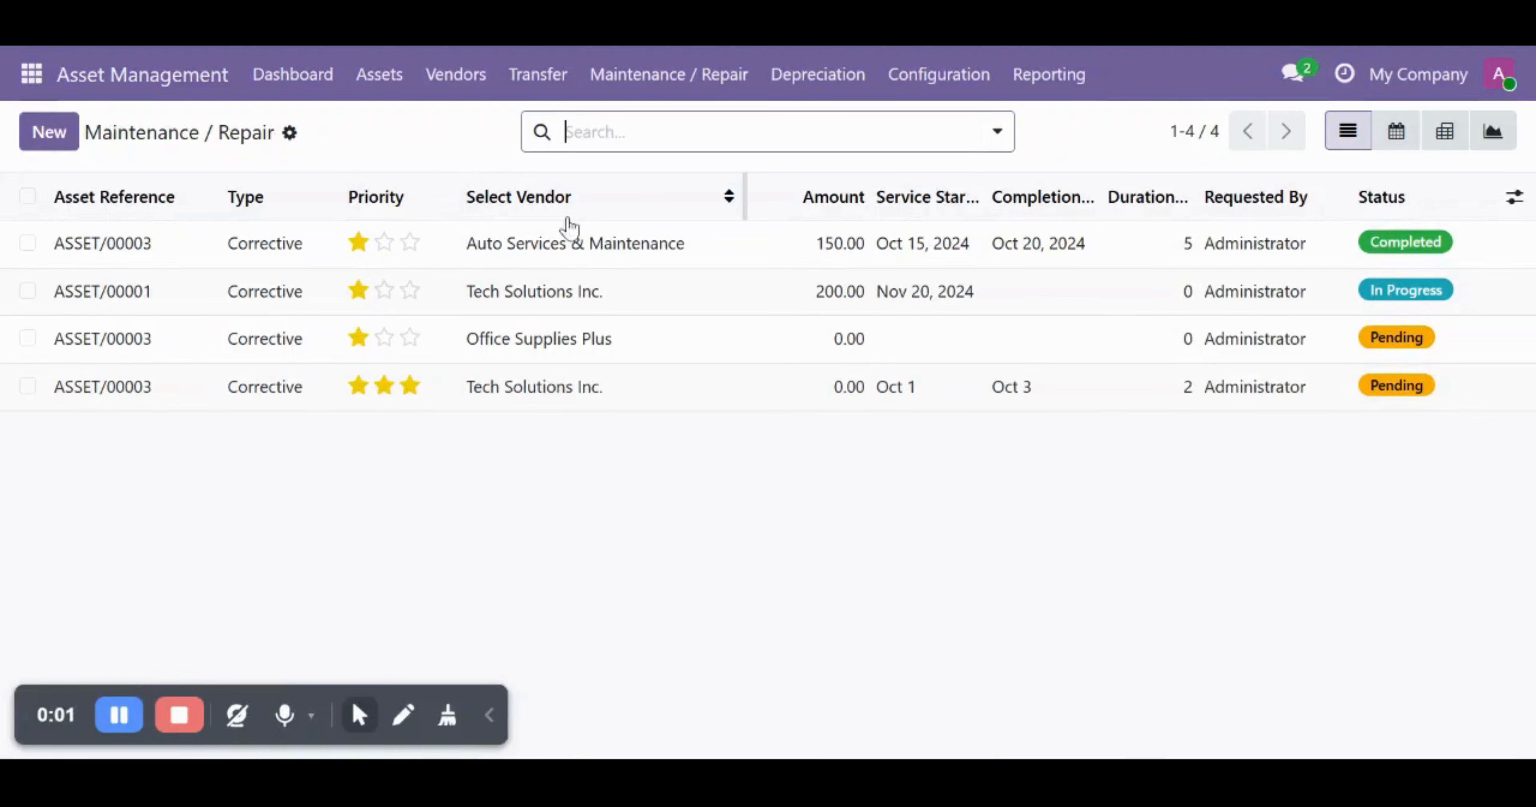
# - From the 11-entry Depreciation list totalling 13,506.20, start a new depreciation entry
pyautogui.click(791, 83)
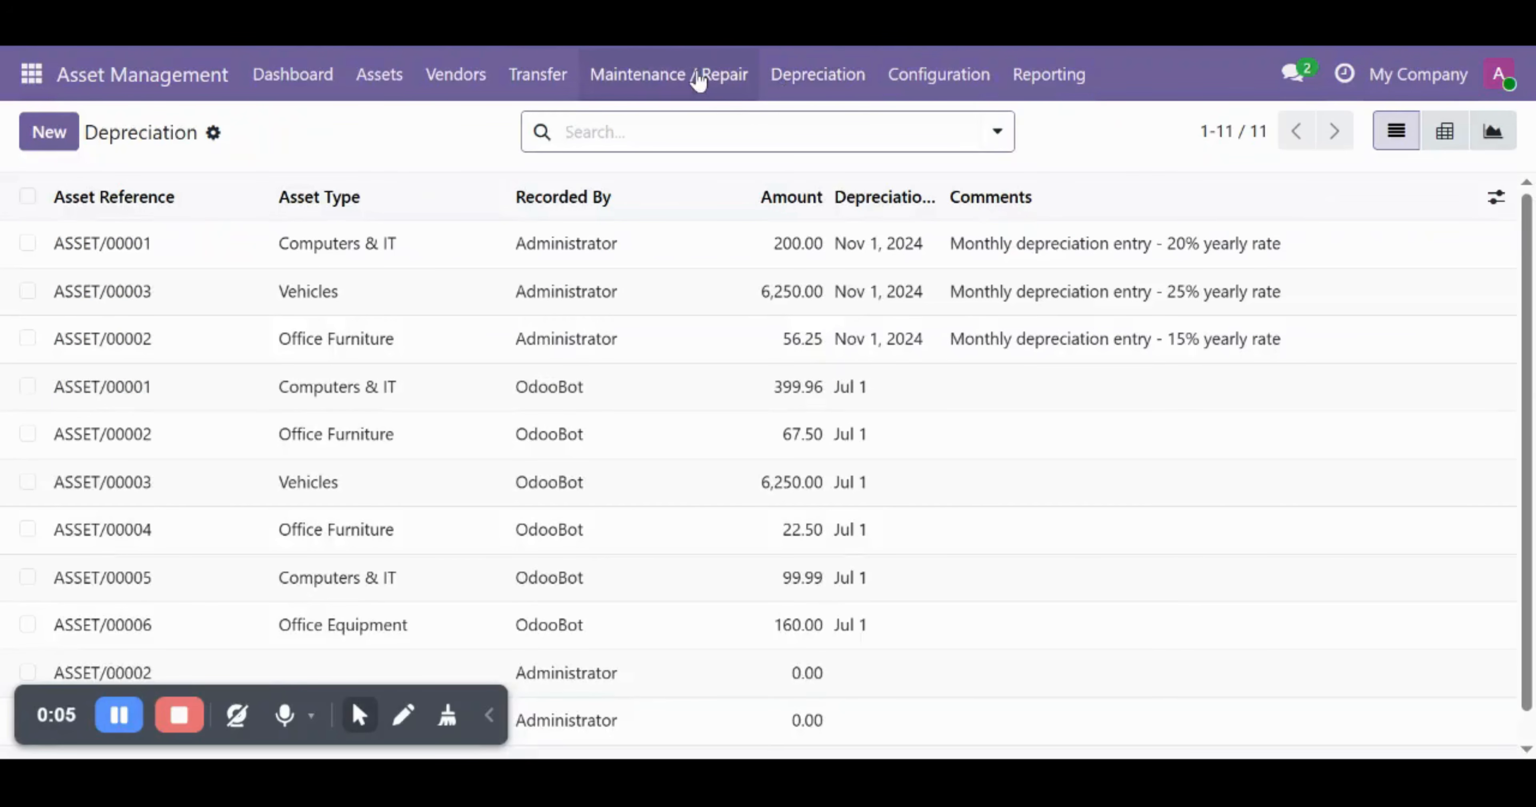
pyautogui.click(699, 74)
pyautogui.click(792, 83)
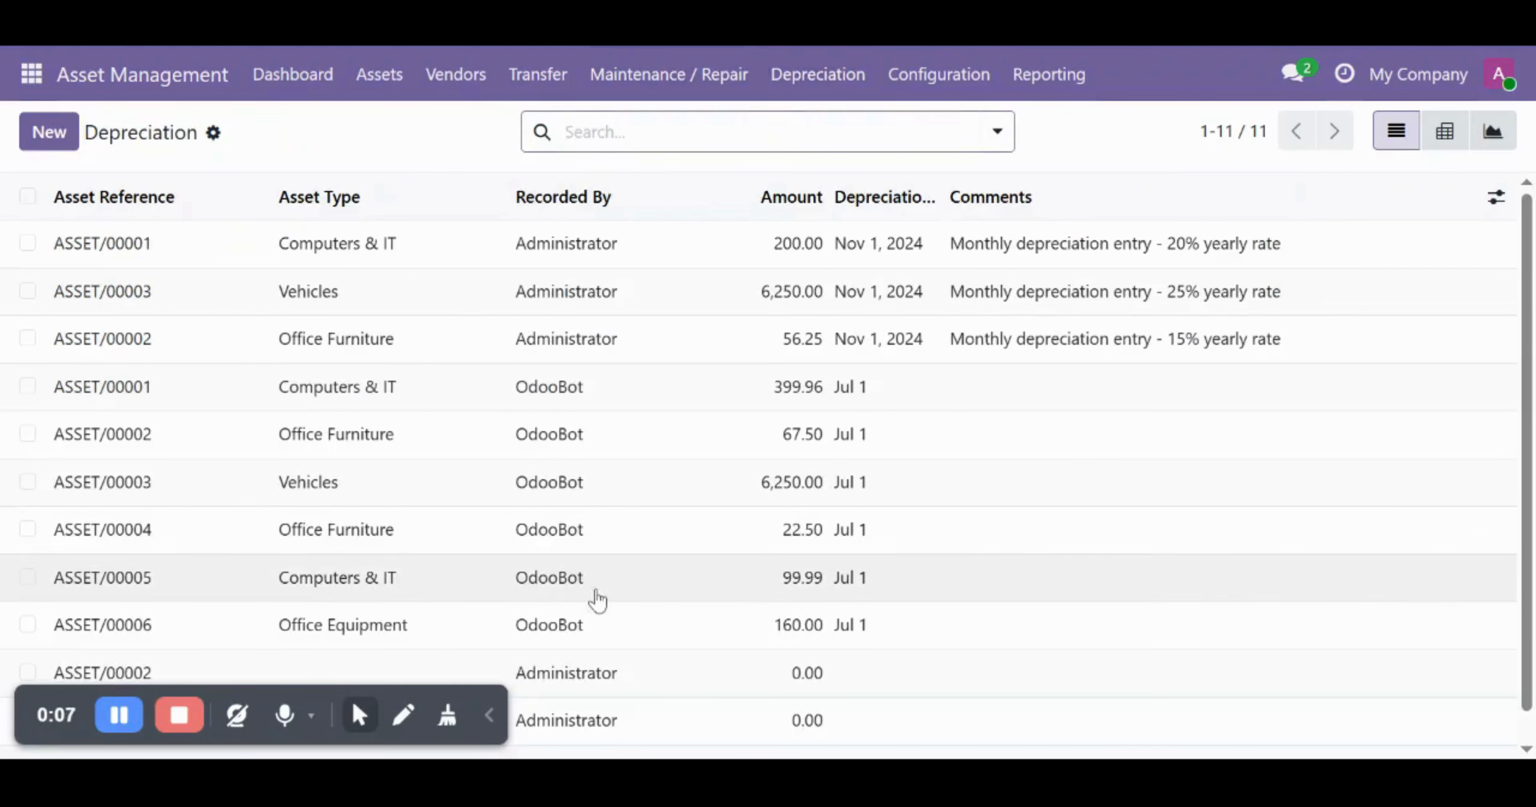
pyautogui.scroll(-1, 745, 553)
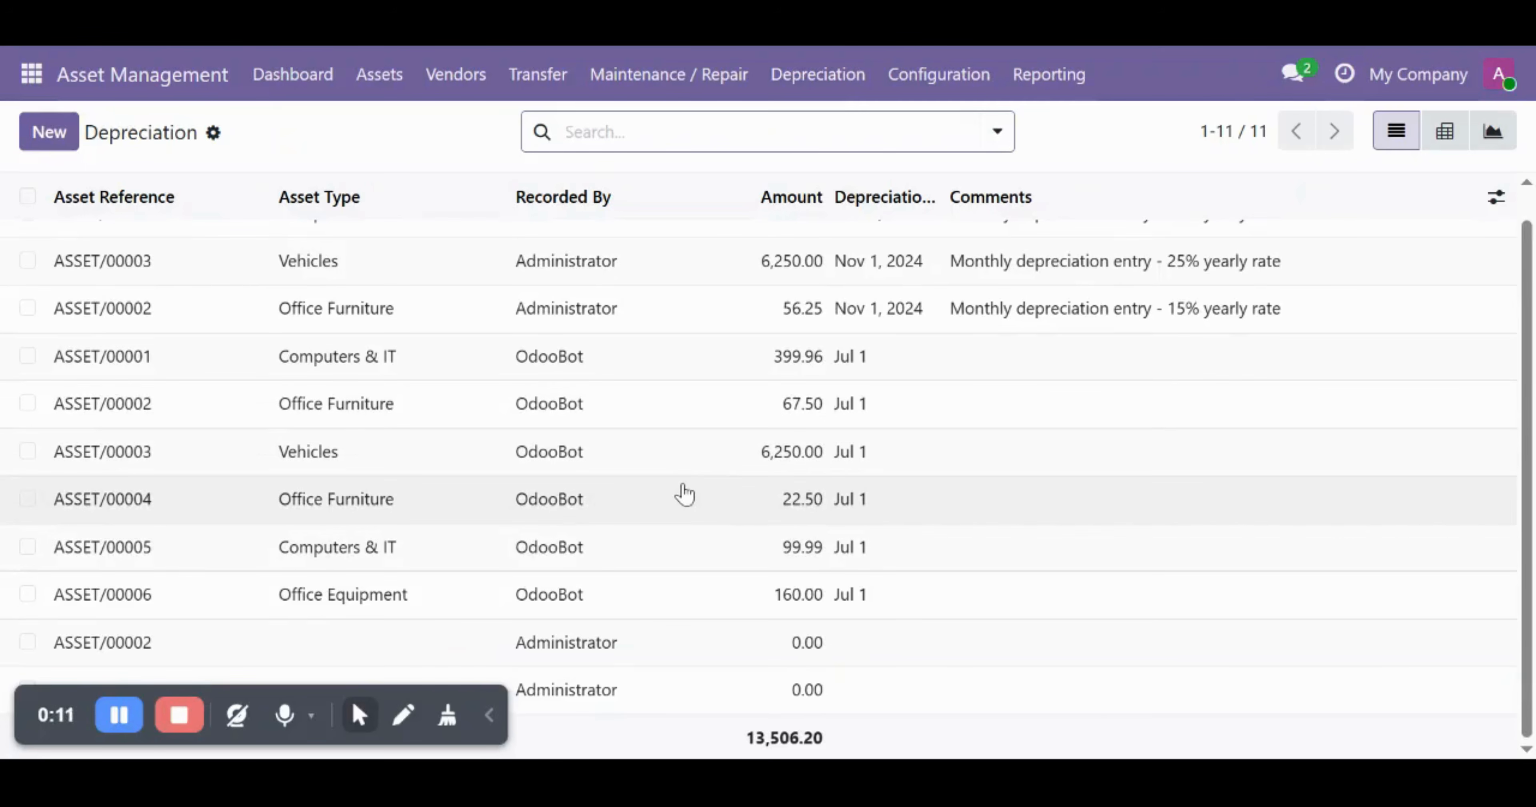
pyautogui.scroll(1, 685, 494)
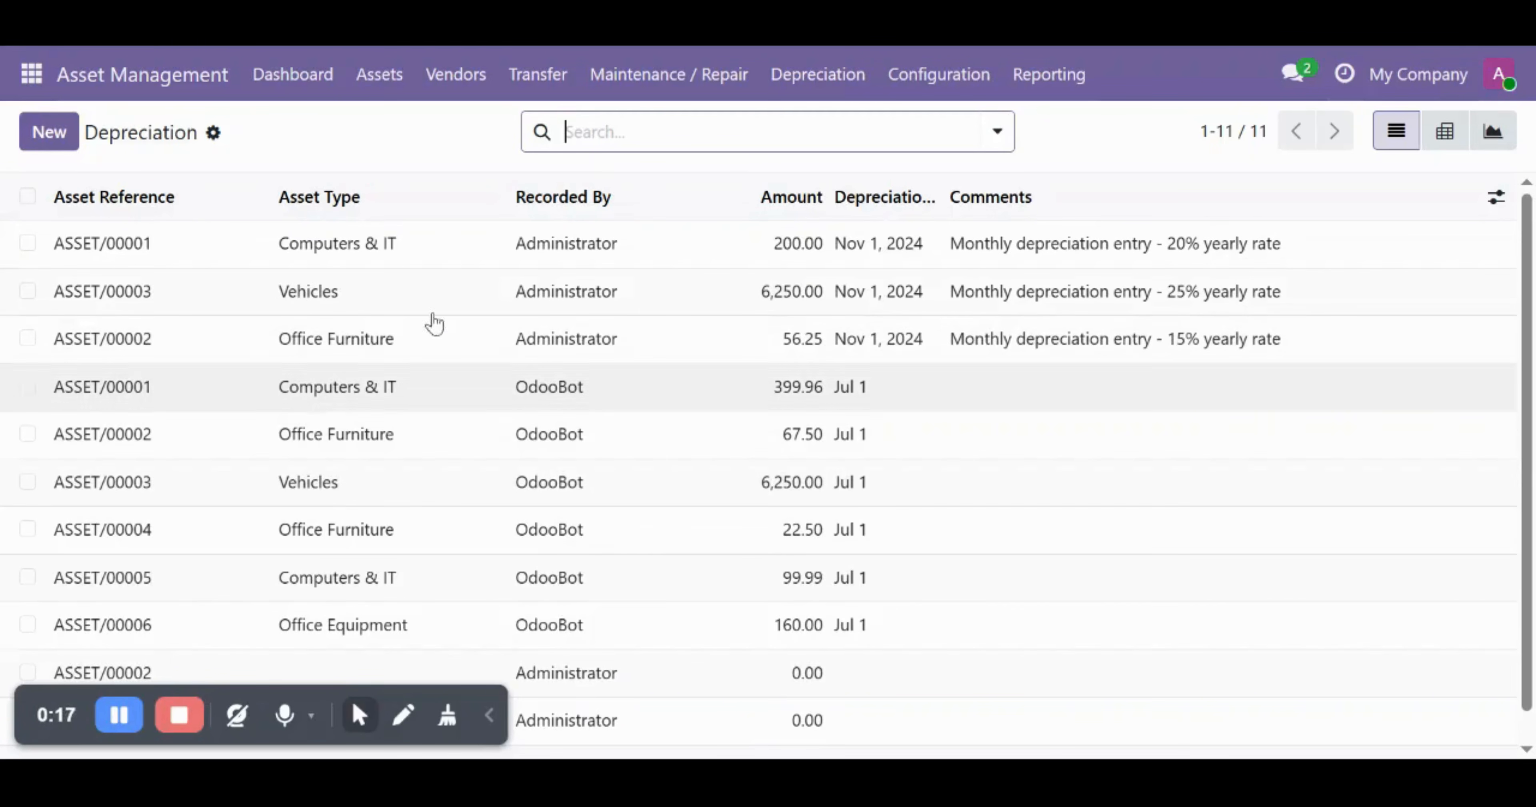
pyautogui.click(48, 133)
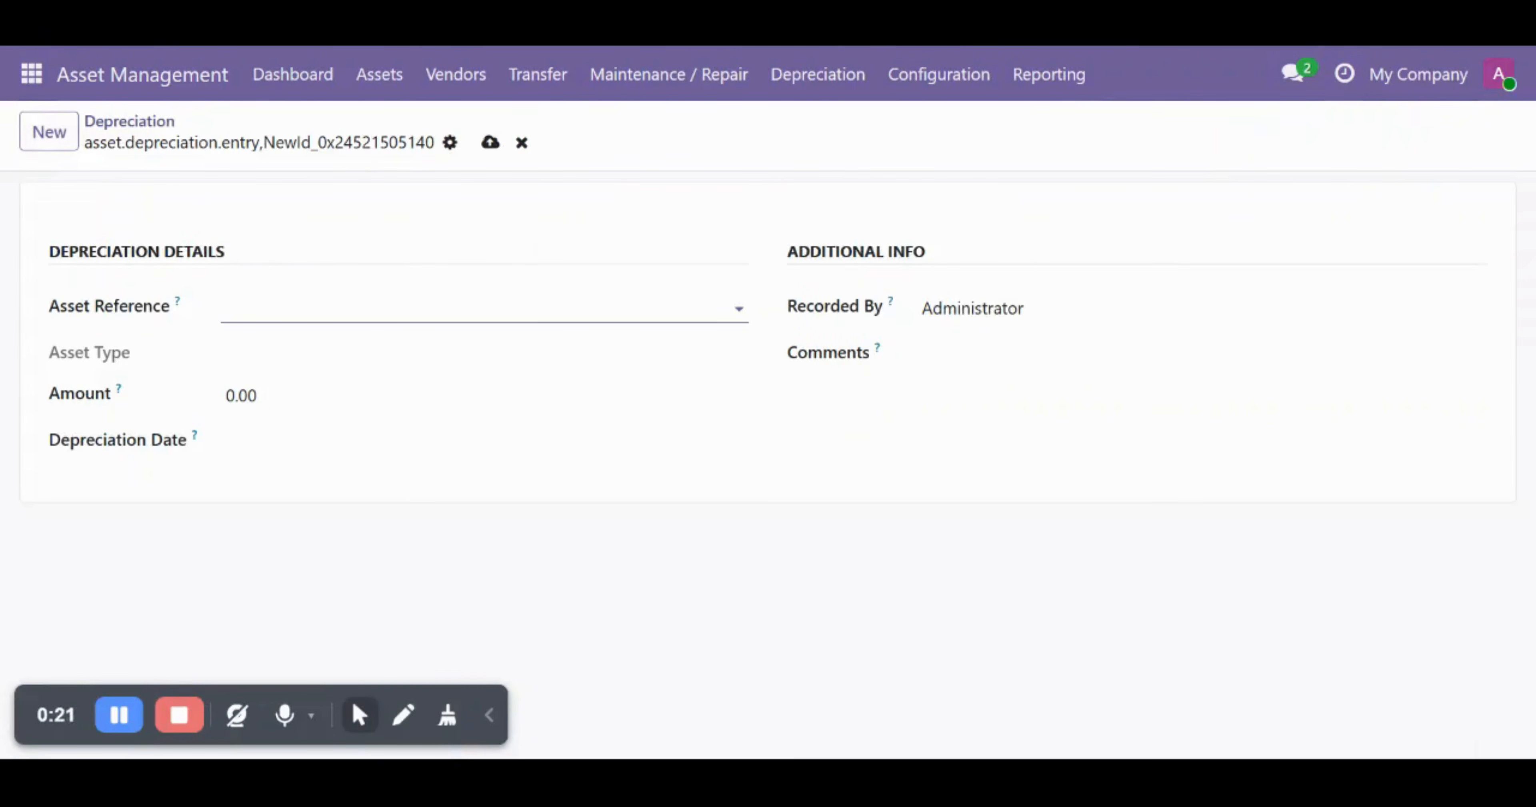
# - Choose ASSET/00003 through Search more... and enter an amount of 20,000.00
pyautogui.click(477, 308)
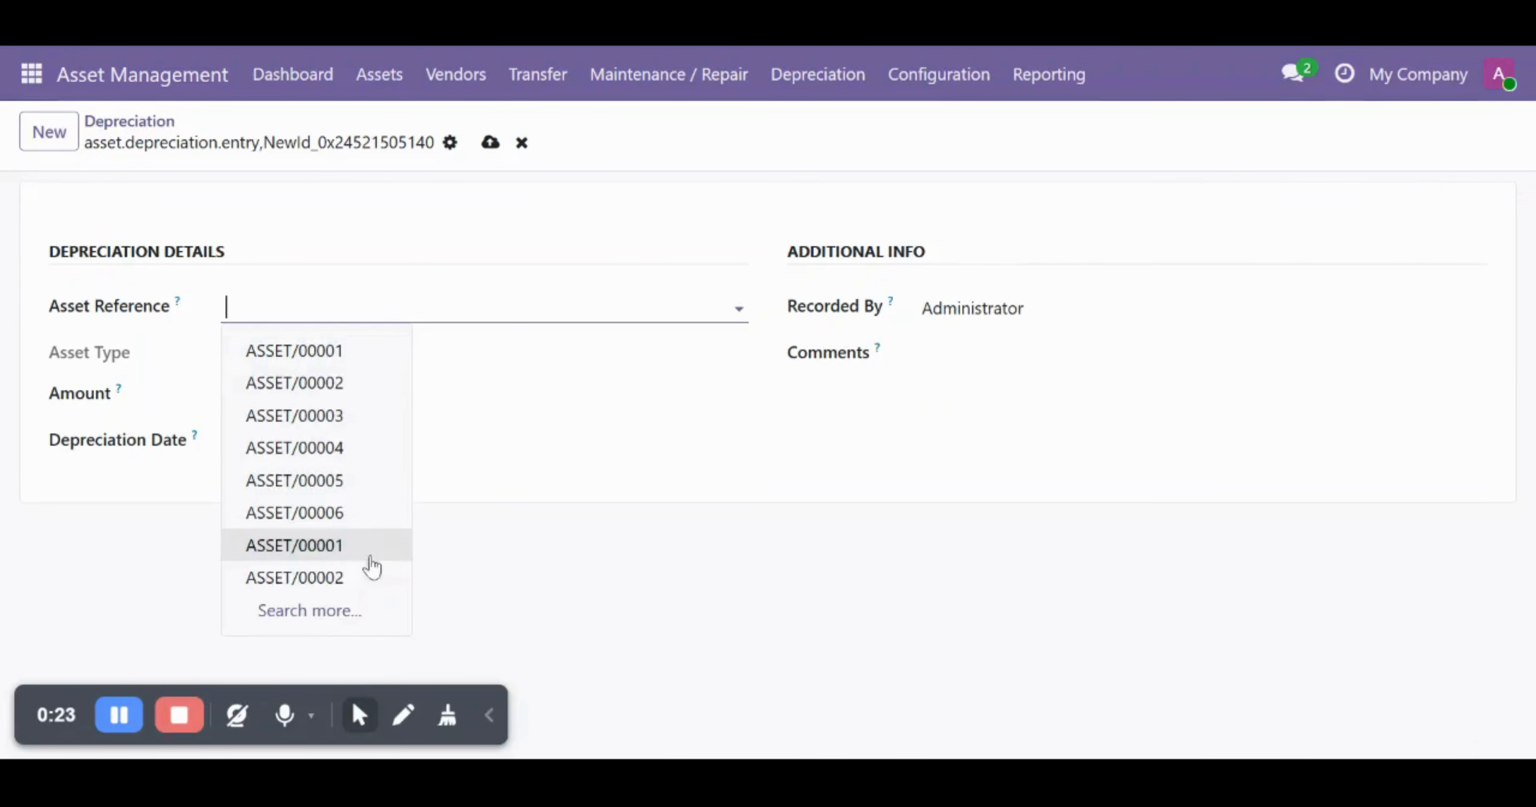
pyautogui.click(321, 612)
pyautogui.scroll(-3, 695, 506)
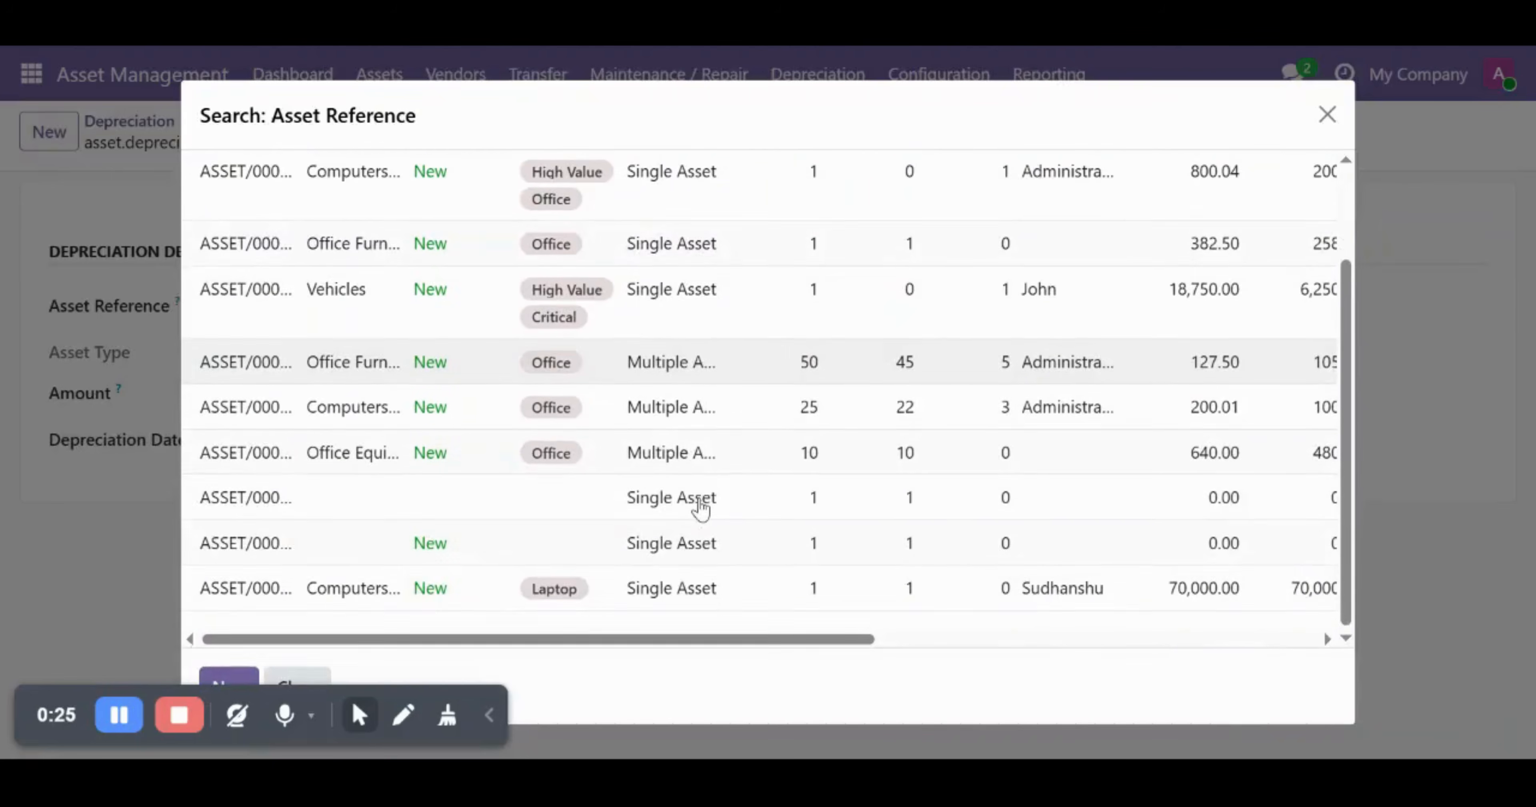
pyautogui.click(704, 596)
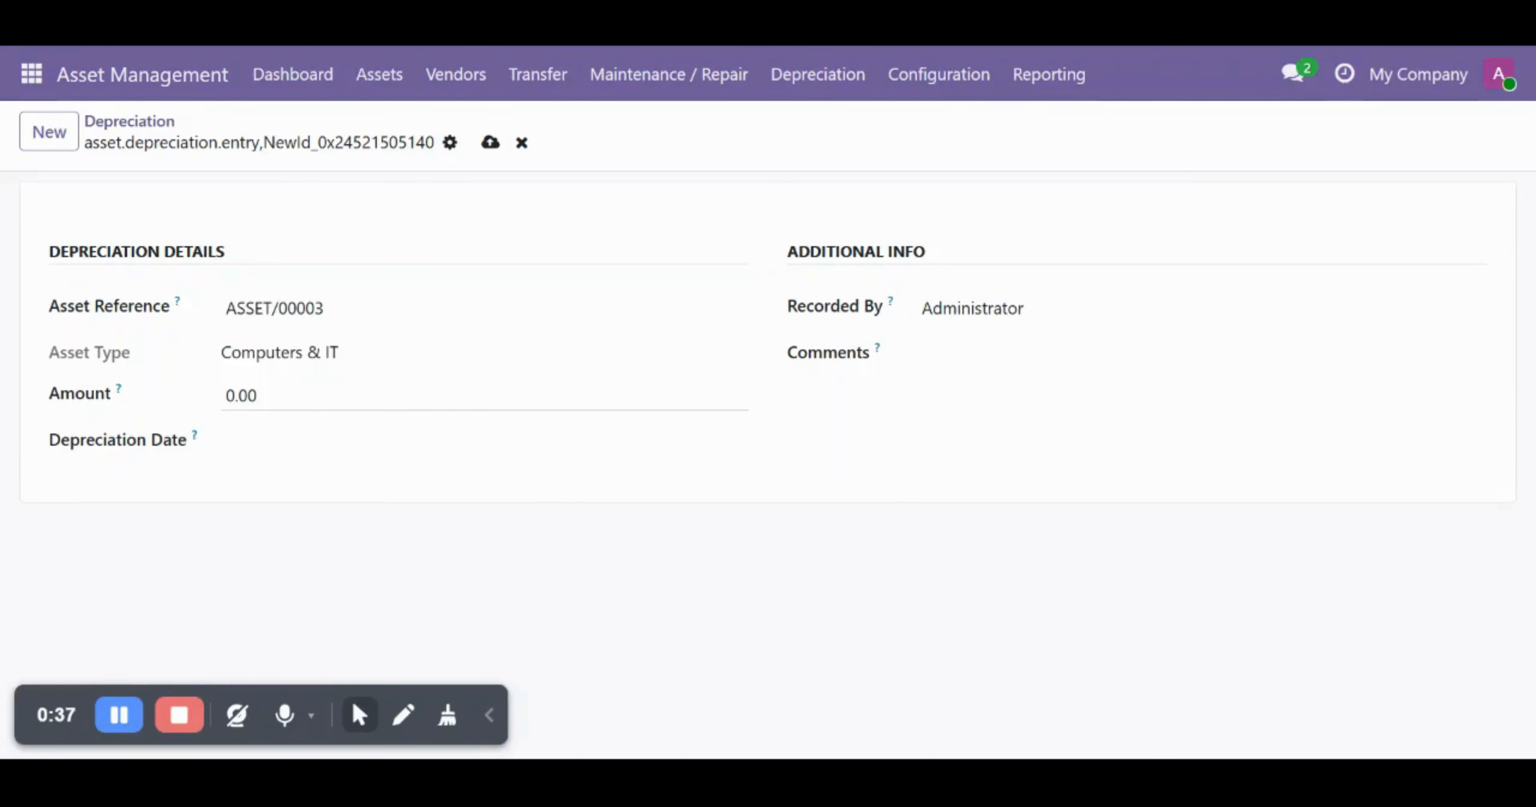
pyautogui.click(263, 396)
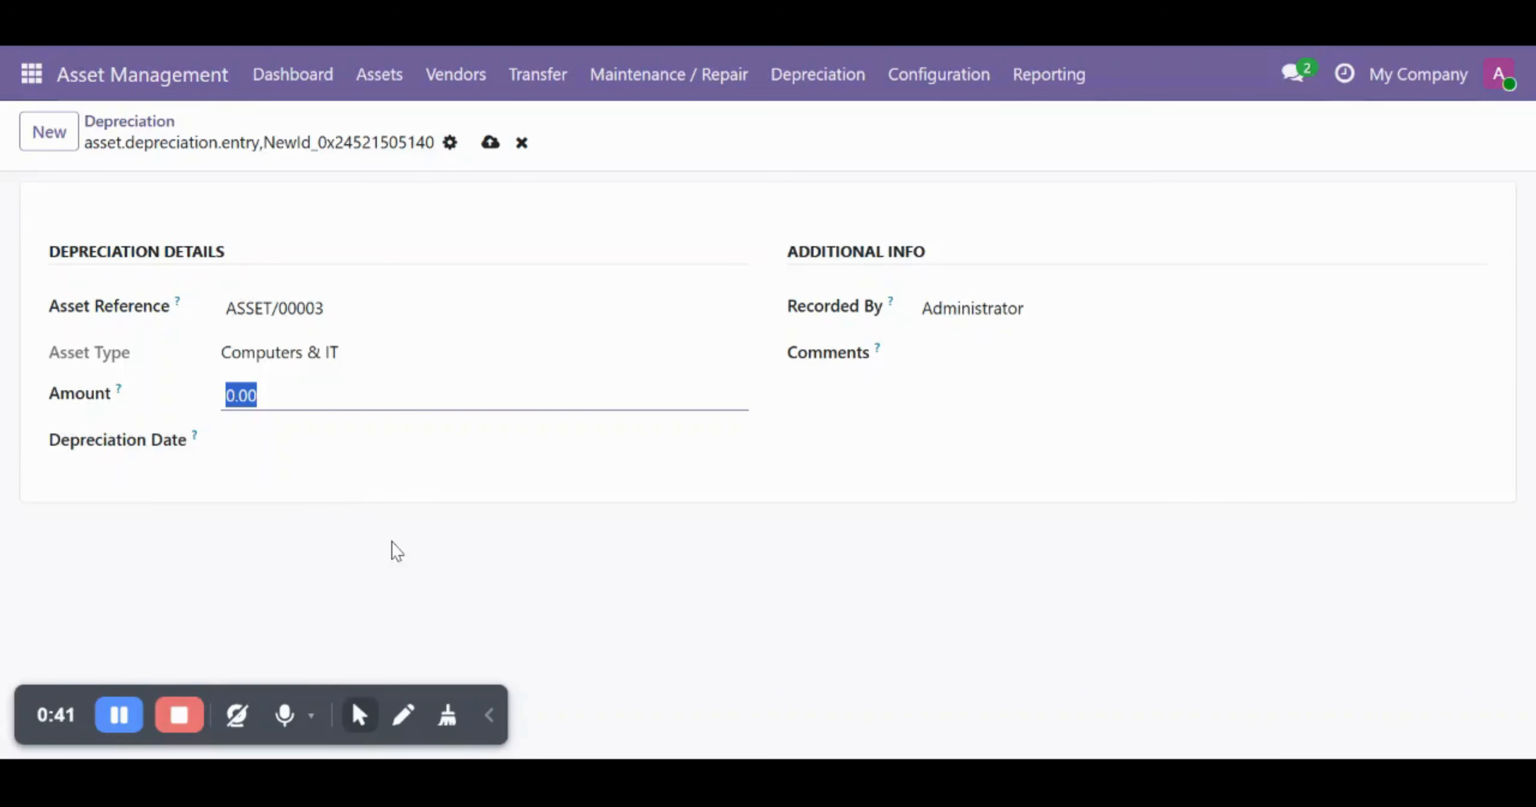
pyautogui.write('2')
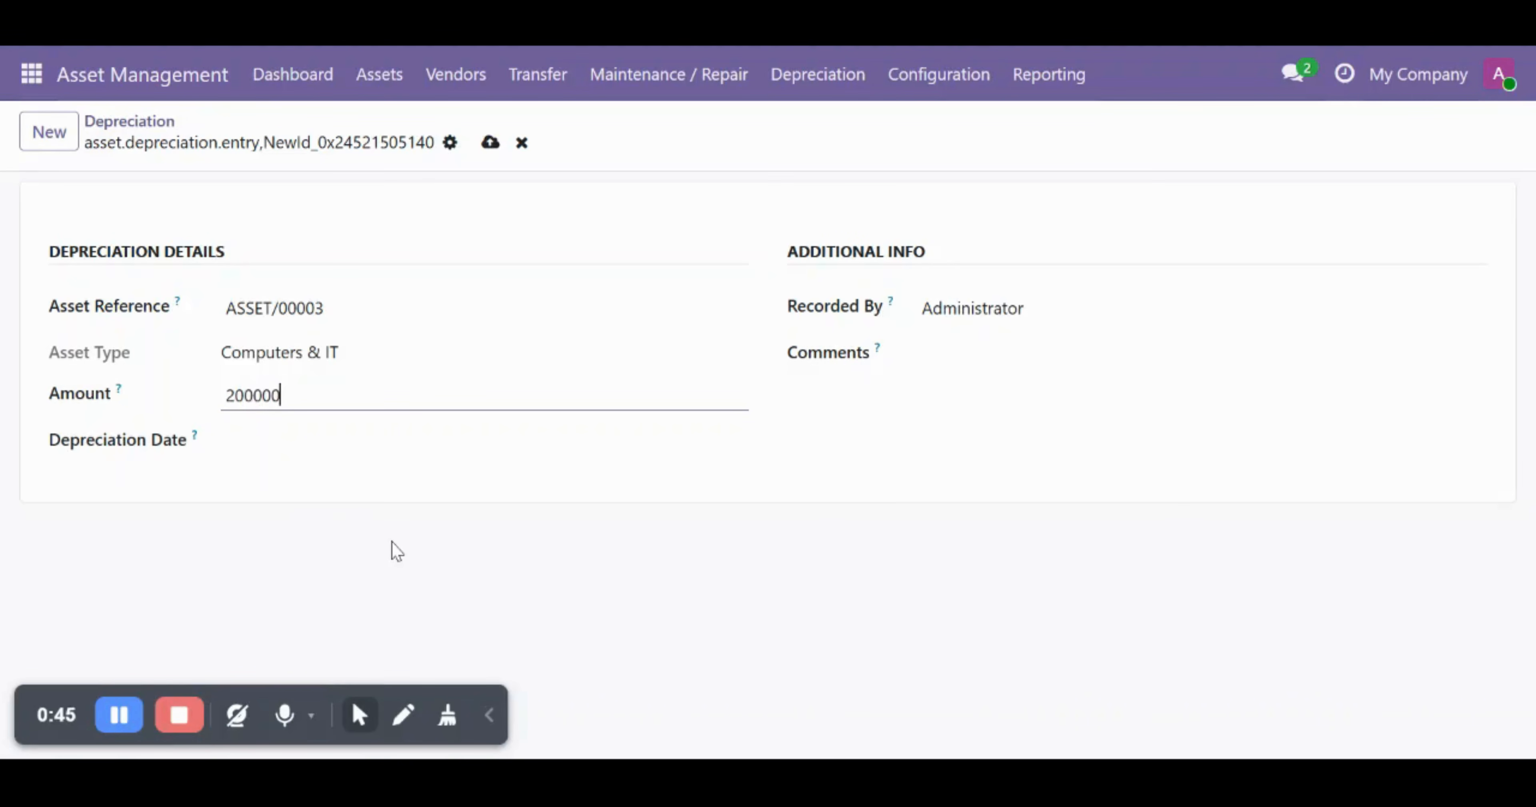
pyautogui.write('0,000.0')
pyautogui.press('BackSpace')
# - Date the entry Jul 1, 2027, save it, and return to the Depreciation list
pyautogui.click(345, 450)
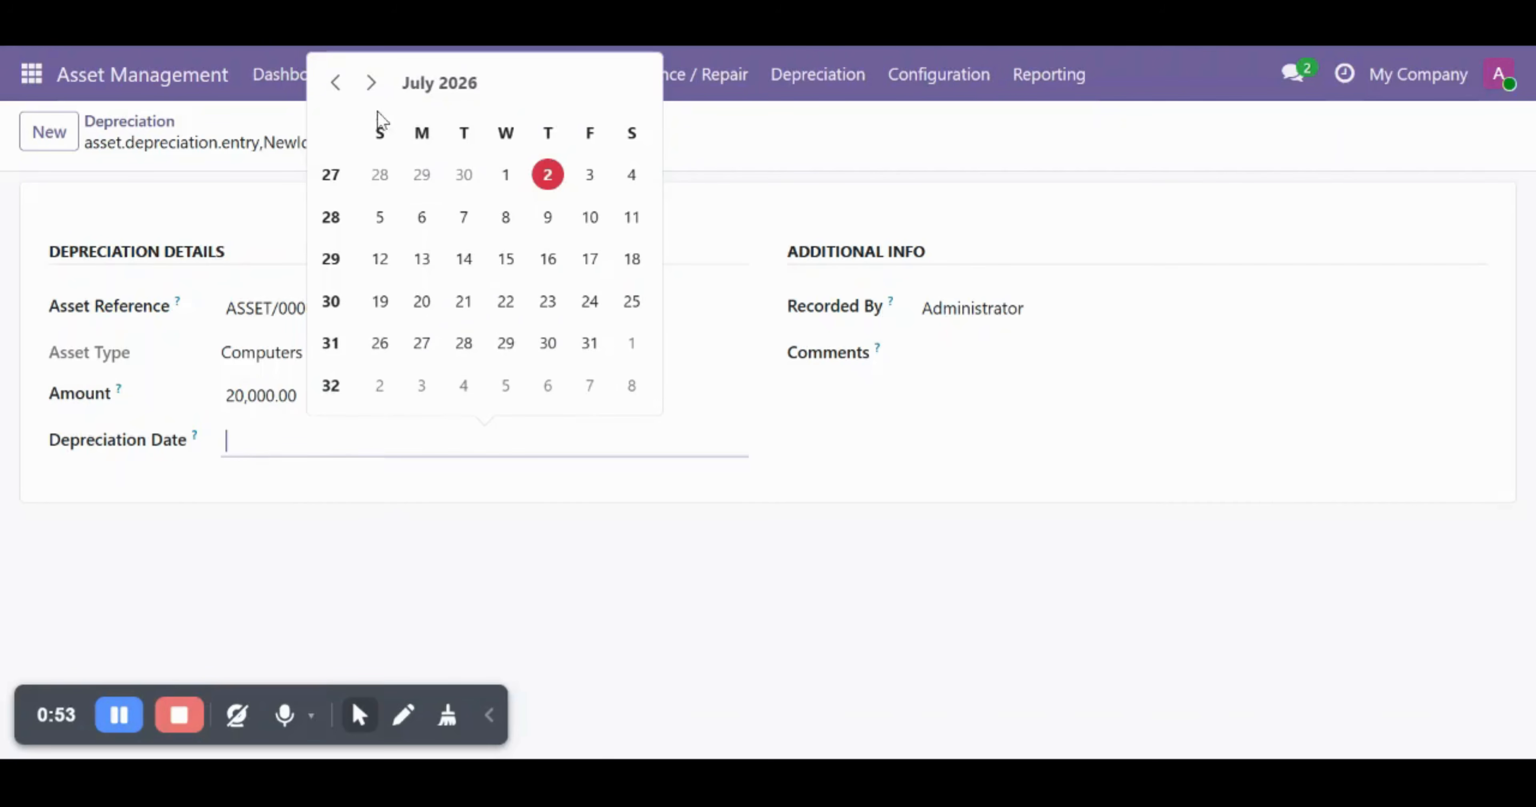
pyautogui.click(372, 85)
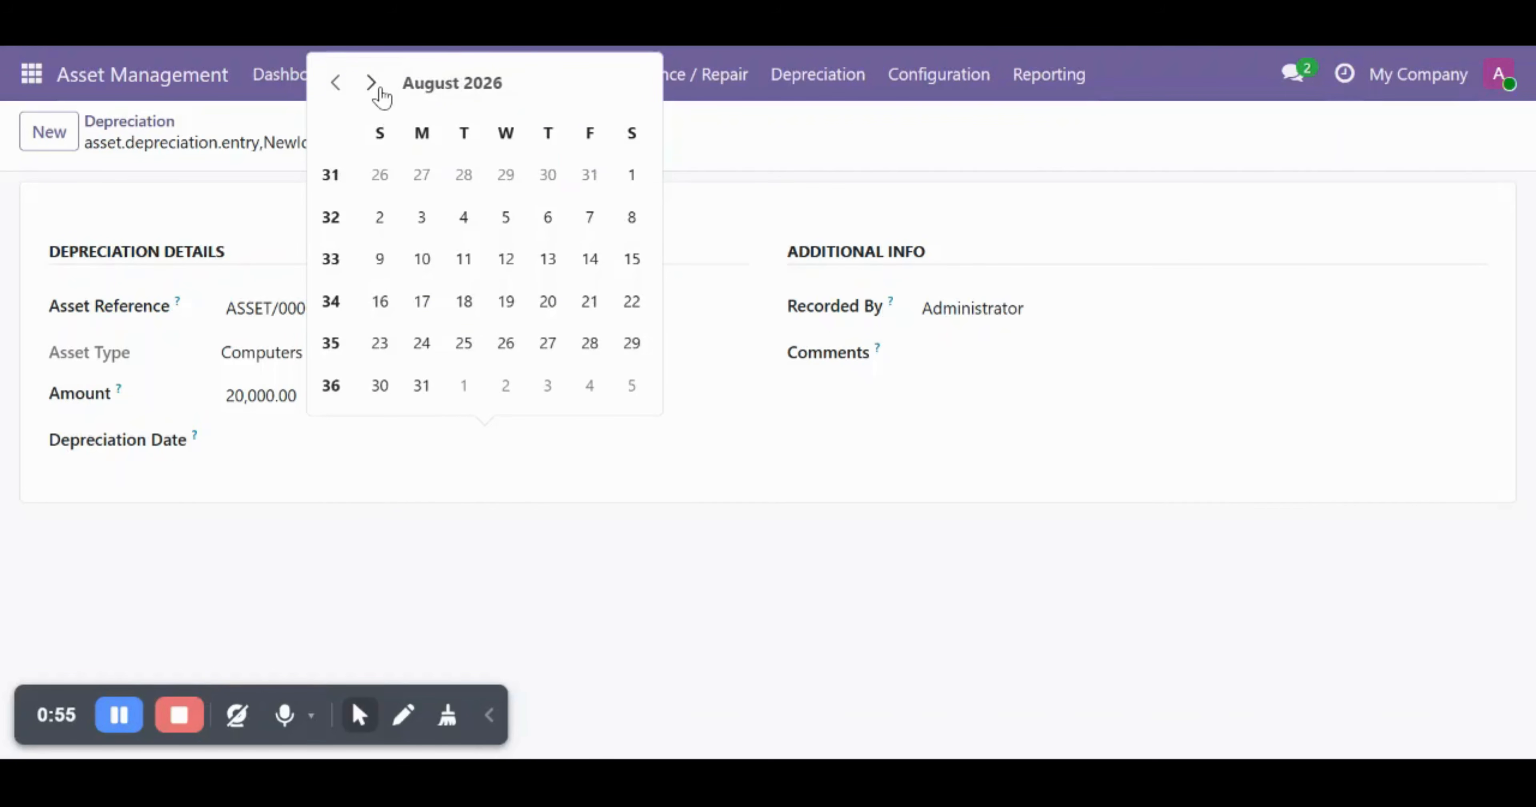
pyautogui.click(379, 89)
pyautogui.click(379, 90)
pyautogui.click(379, 90)
pyautogui.click(376, 89)
pyautogui.click(376, 89)
pyautogui.click(376, 89)
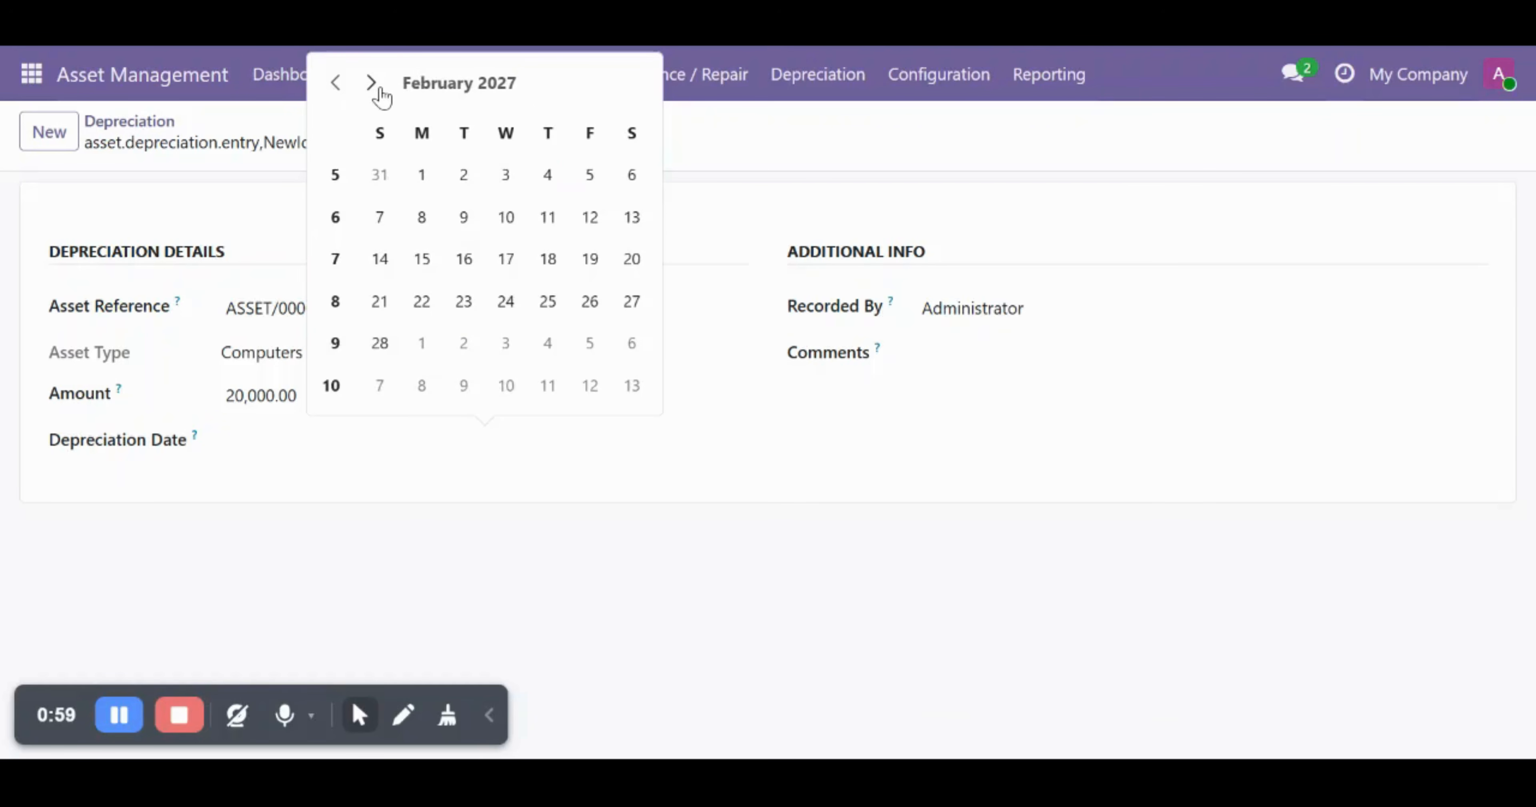
pyautogui.click(376, 89)
pyautogui.click(376, 89)
pyautogui.click(376, 89)
pyautogui.click(376, 89)
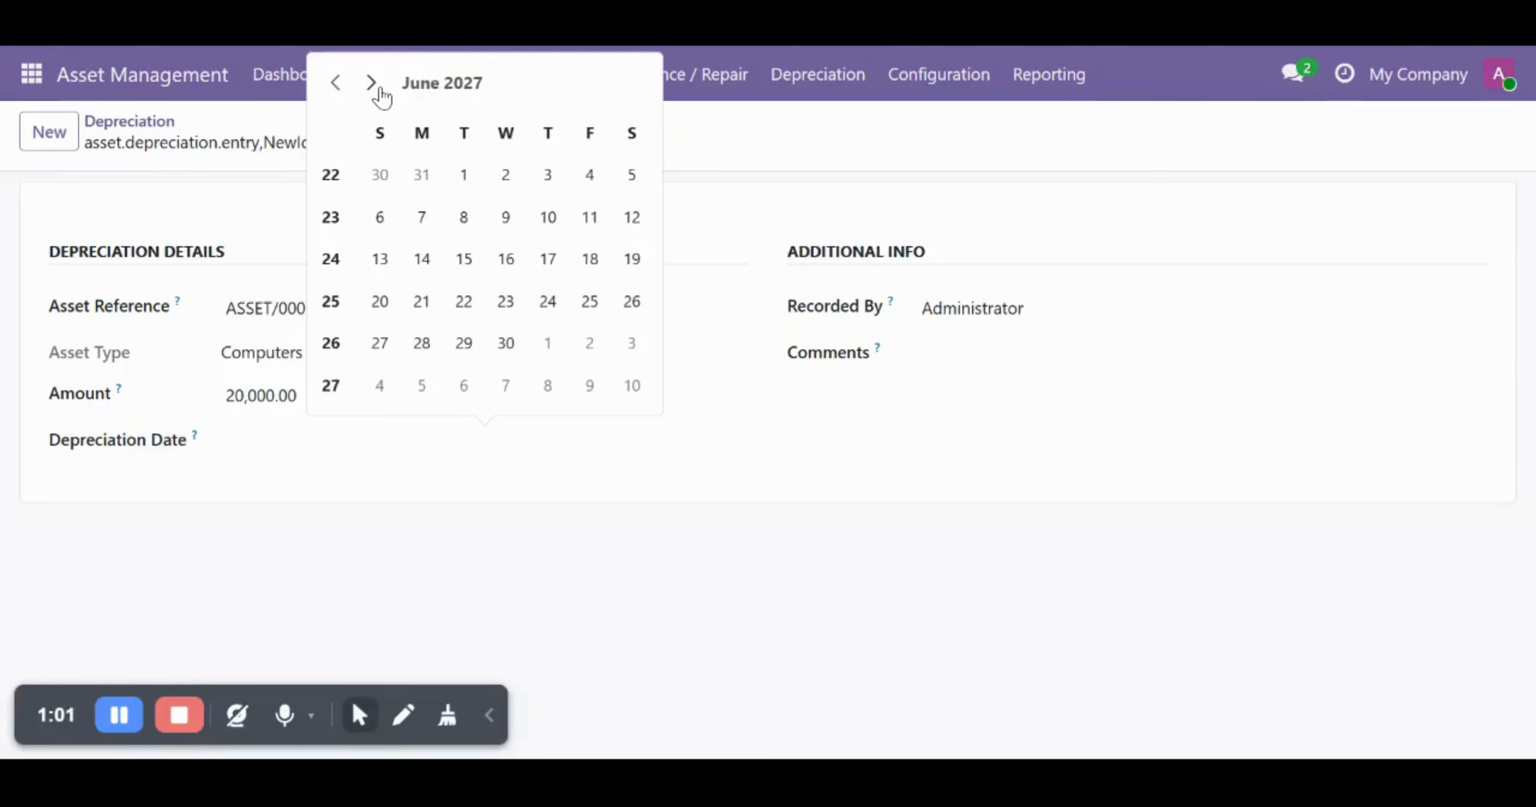
pyautogui.click(375, 88)
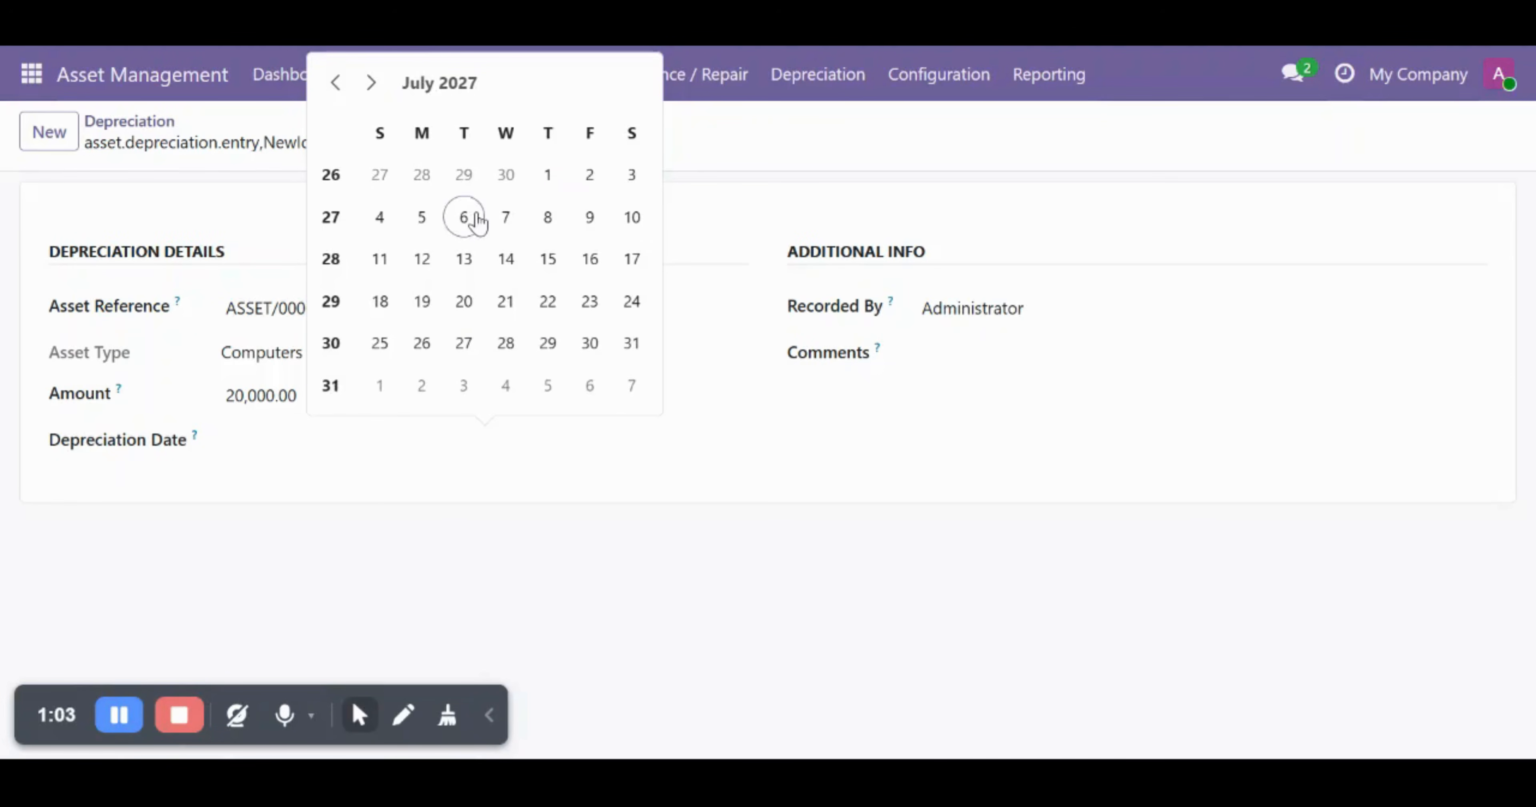
pyautogui.click(547, 173)
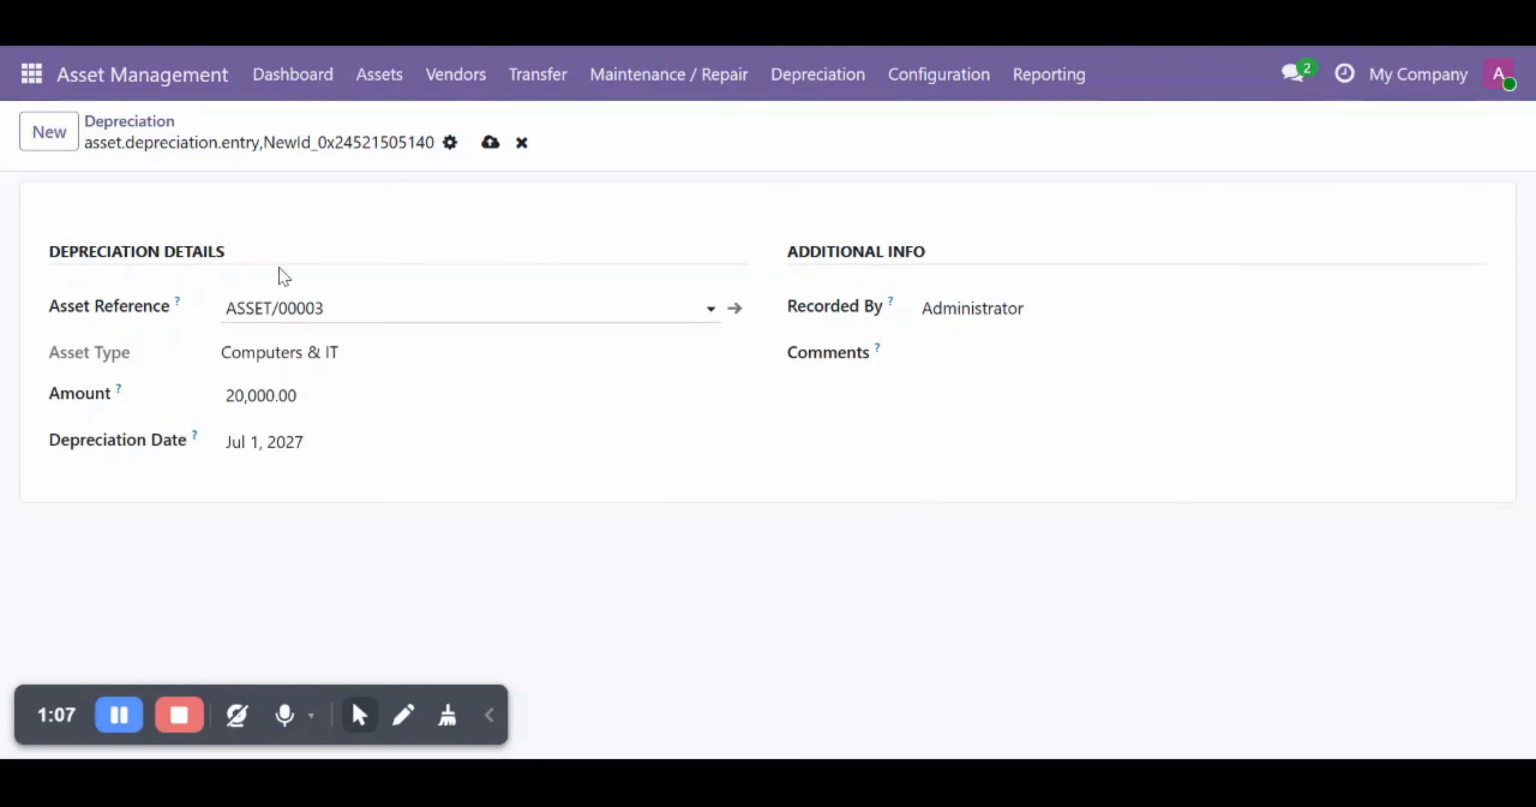
pyautogui.click(489, 145)
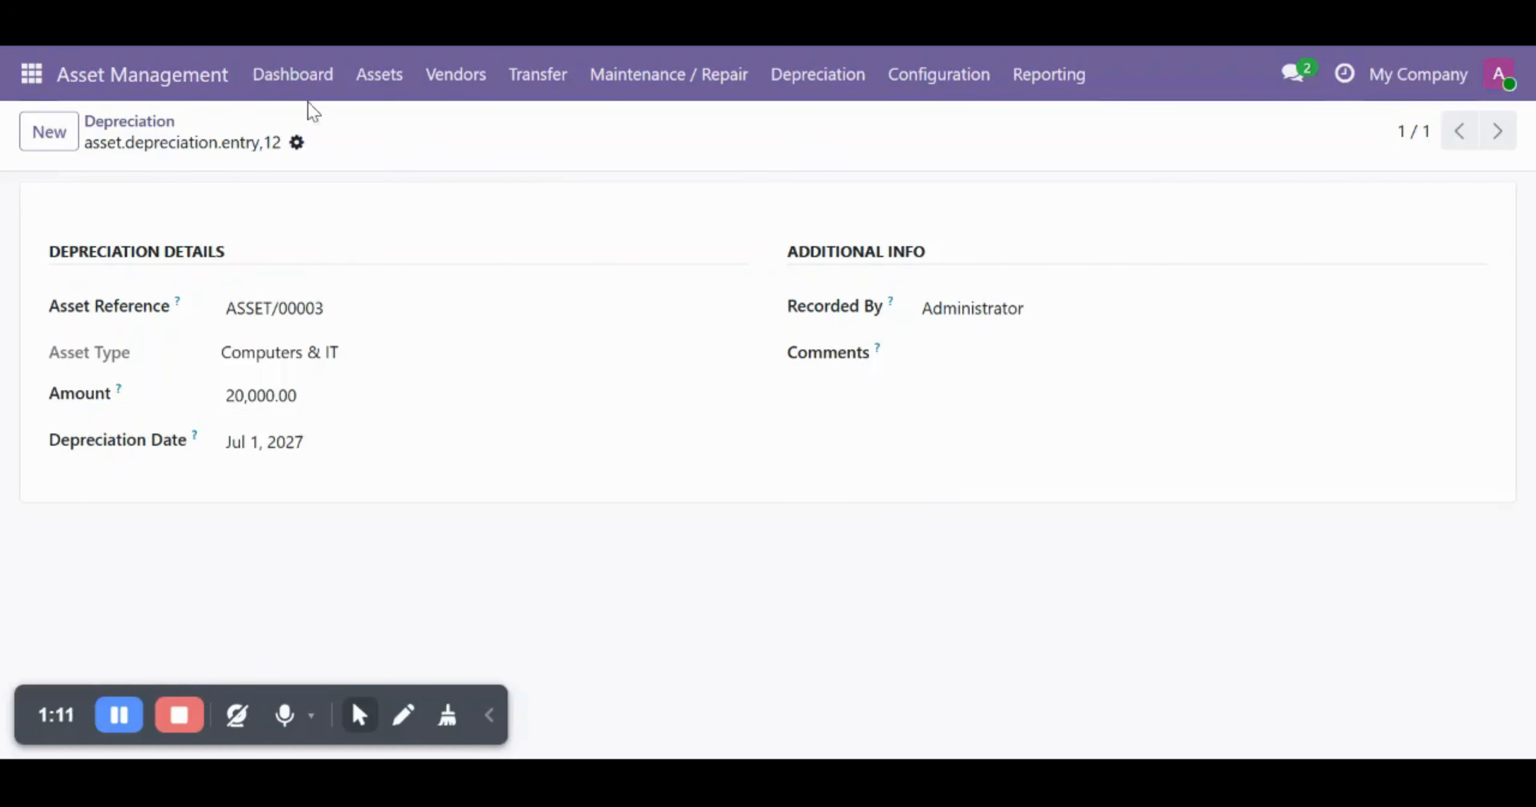
pyautogui.click(829, 79)
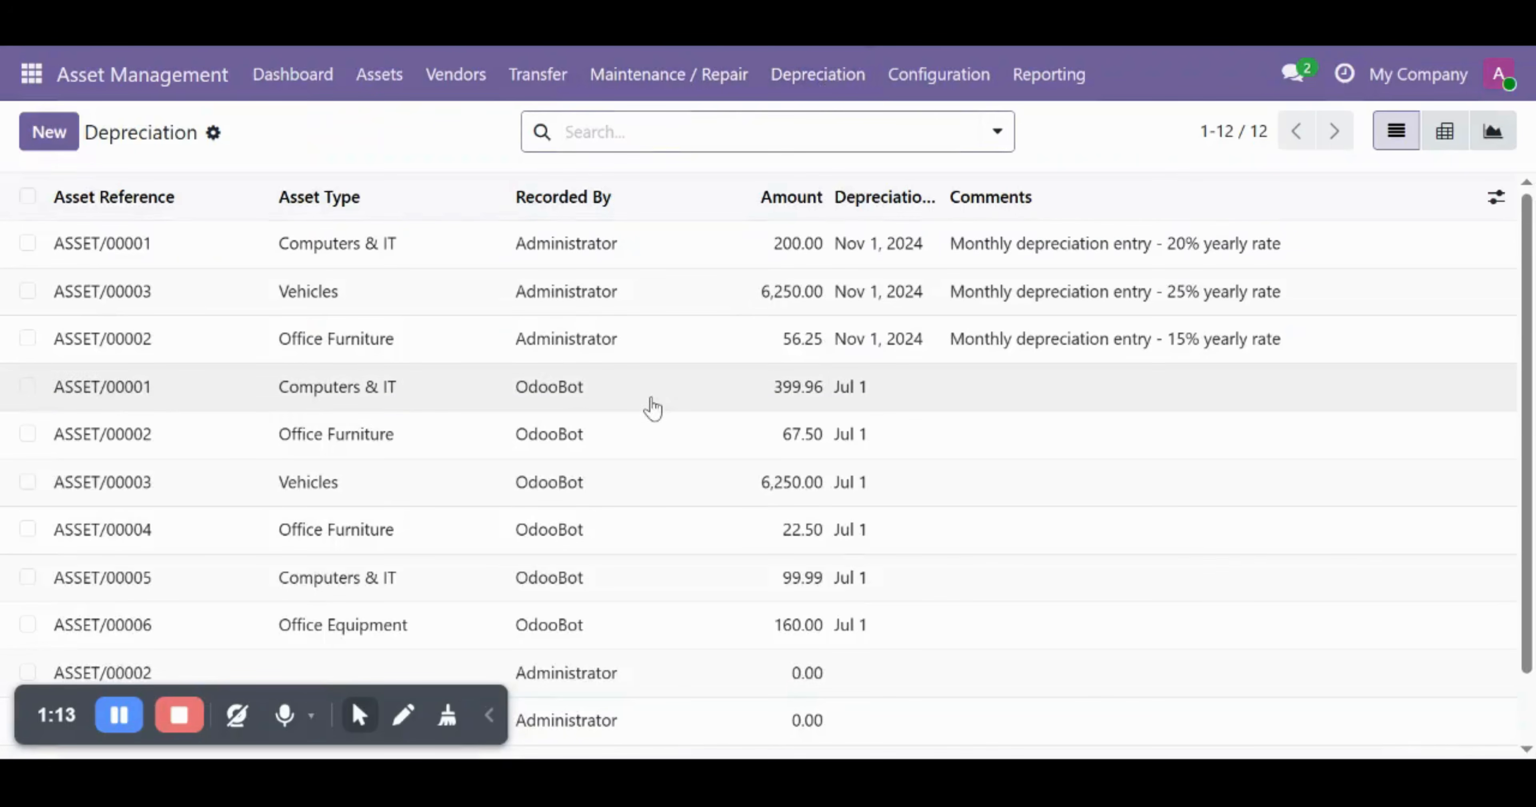
# - Scroll the Depreciation list and select the new 20,000.00 entry
pyautogui.scroll(-2, 692, 583)
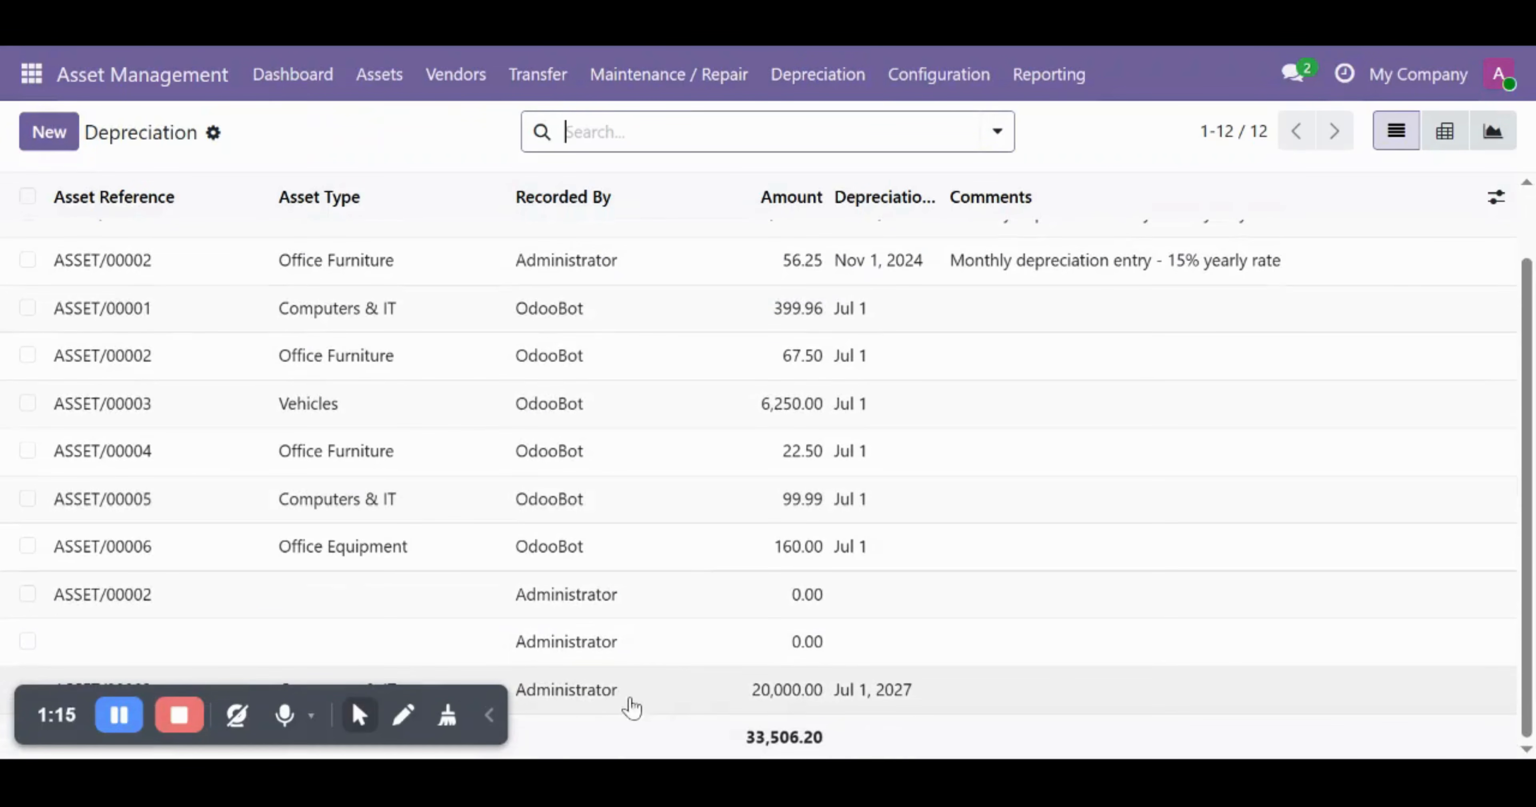
pyautogui.moveTo(24, 704); pyautogui.dragTo(24, 449)
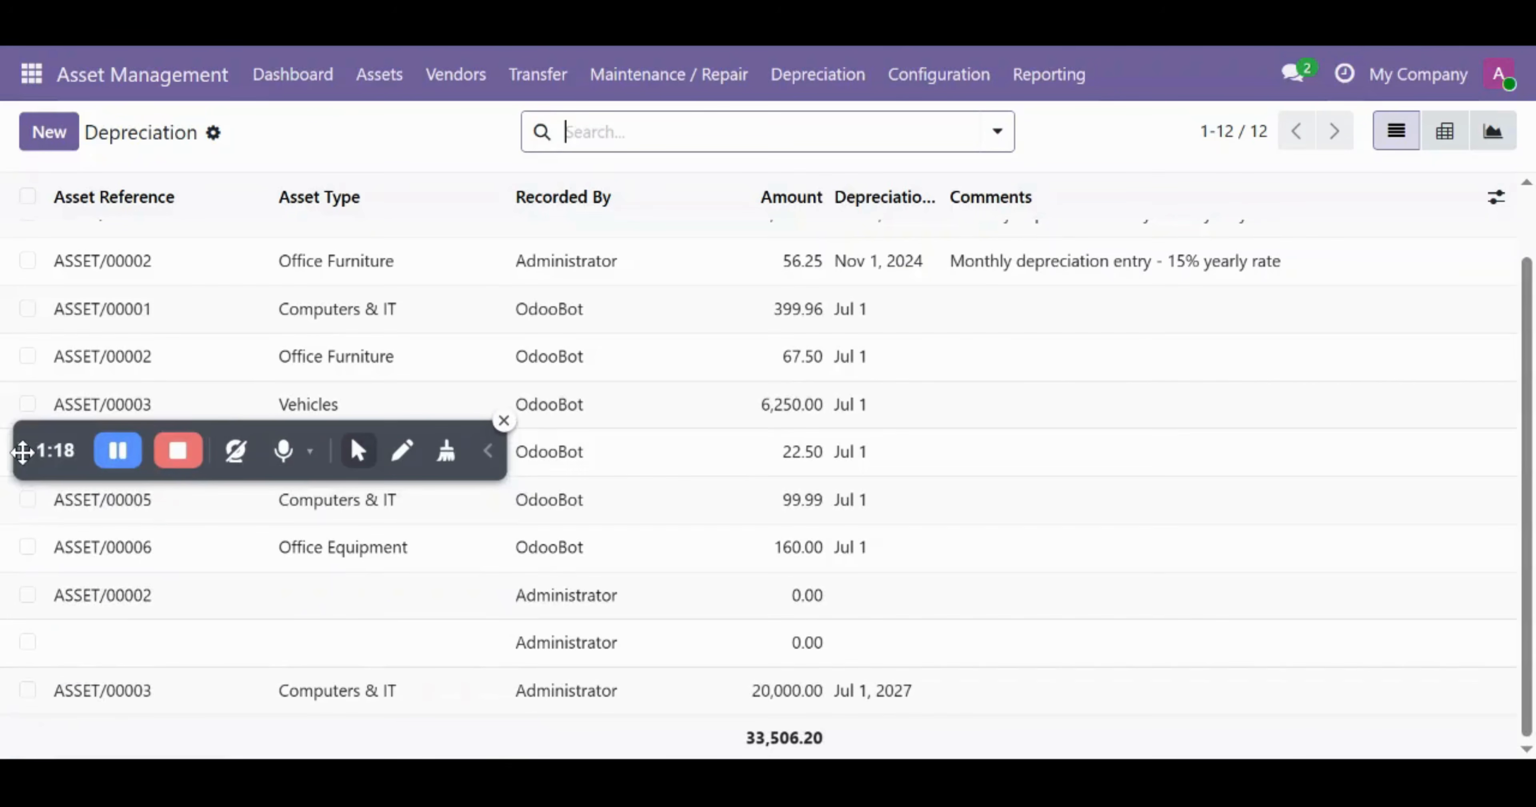
pyautogui.click(28, 691)
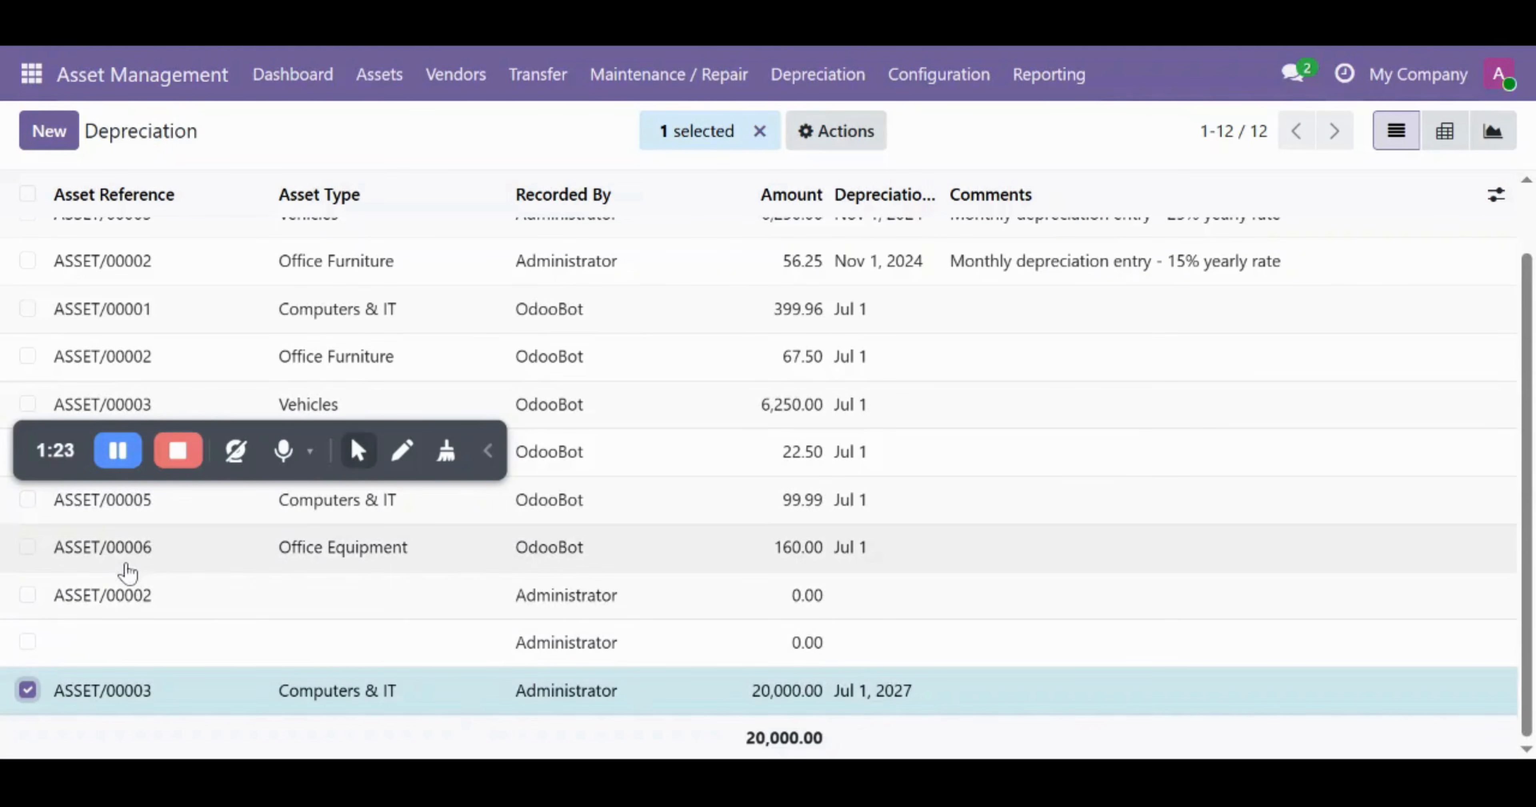
pyautogui.moveTo(27, 463); pyautogui.dragTo(23, 707)
# - Glance at the dashboard, then review the 12 entries totalling 33,506.20 and open Configuration
pyautogui.click(276, 76)
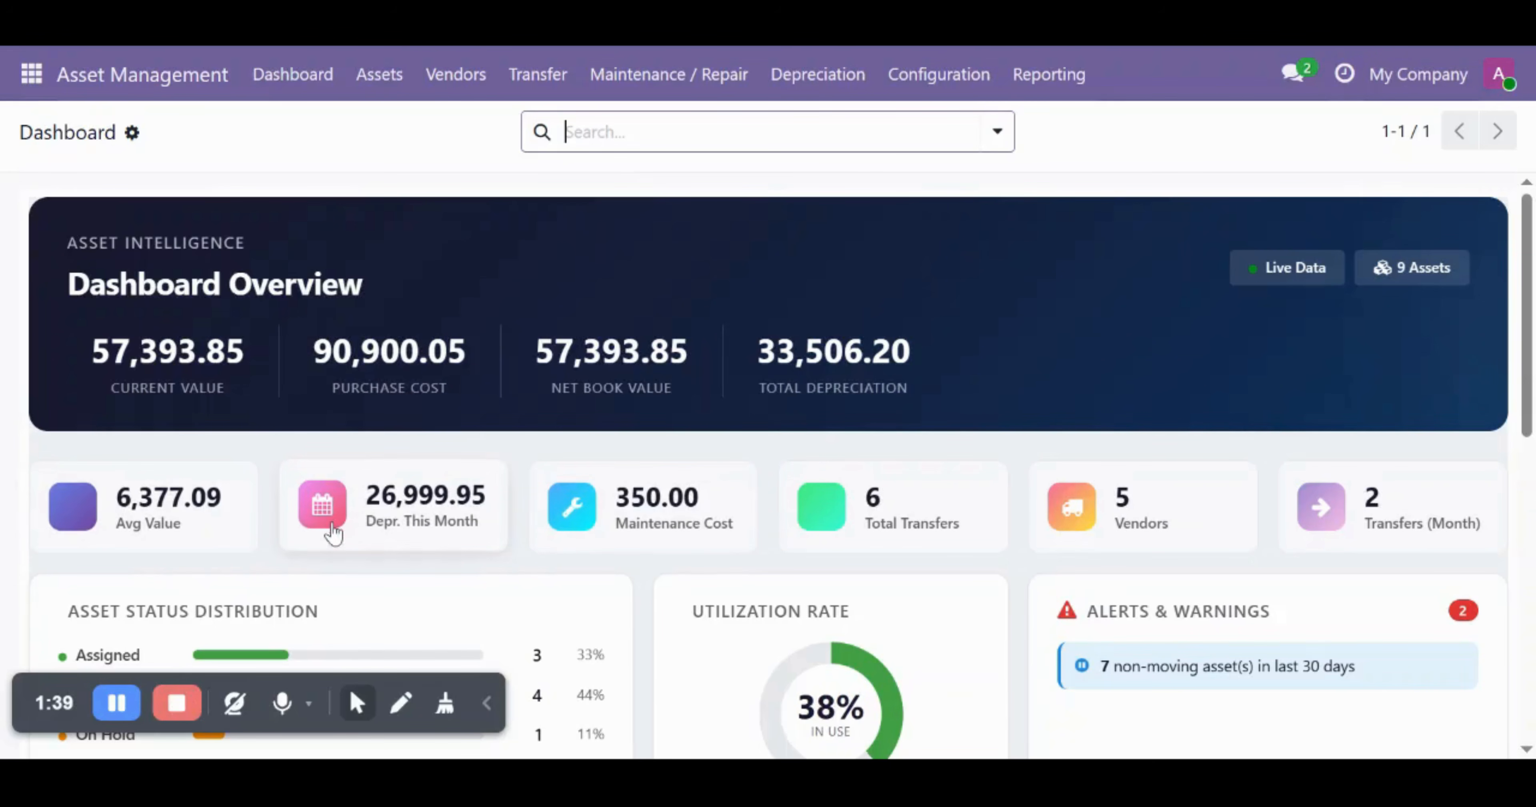
pyautogui.click(789, 76)
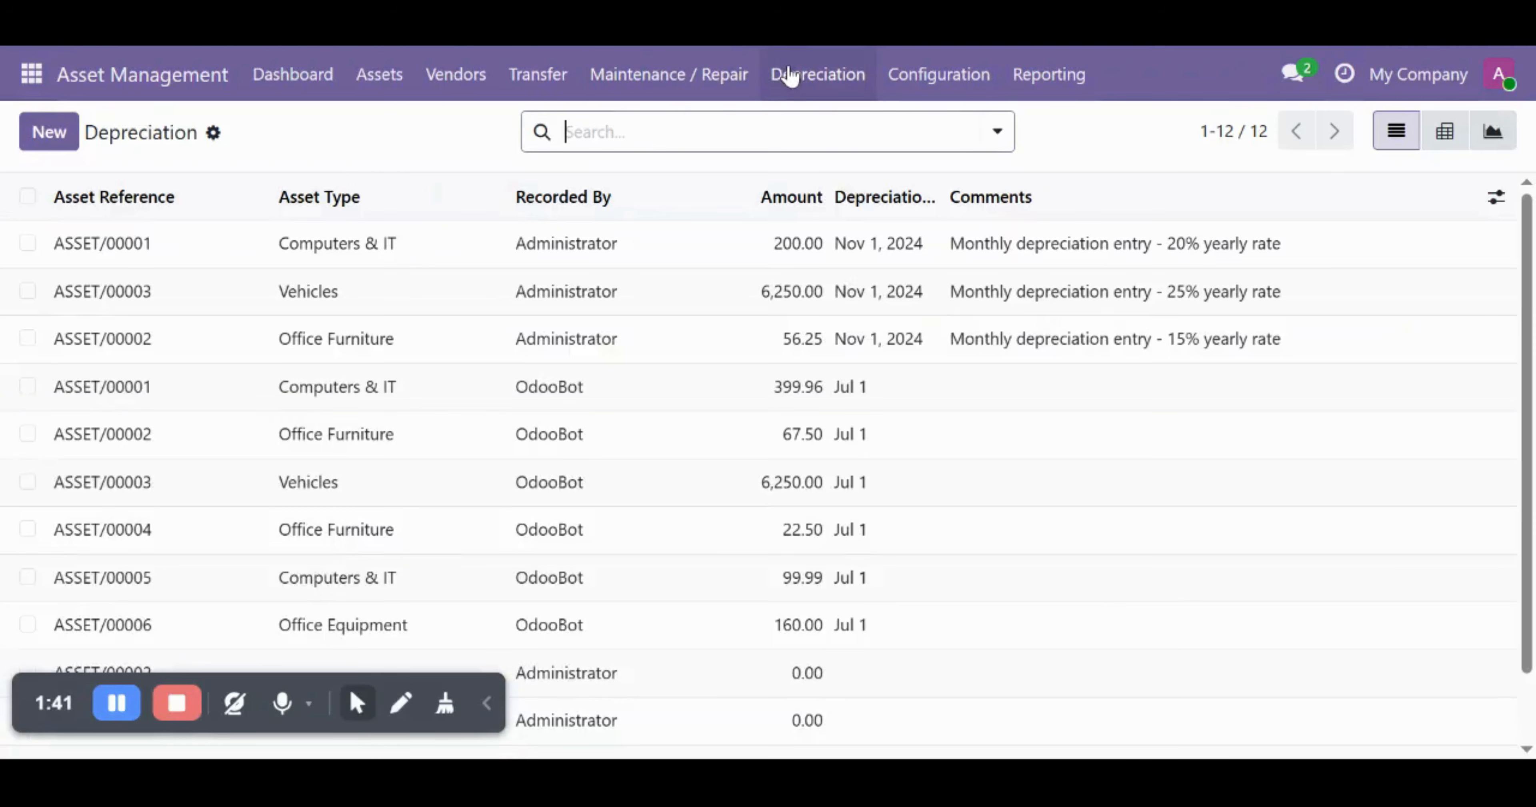
pyautogui.scroll(-2, 714, 550)
pyautogui.scroll(2, 686, 546)
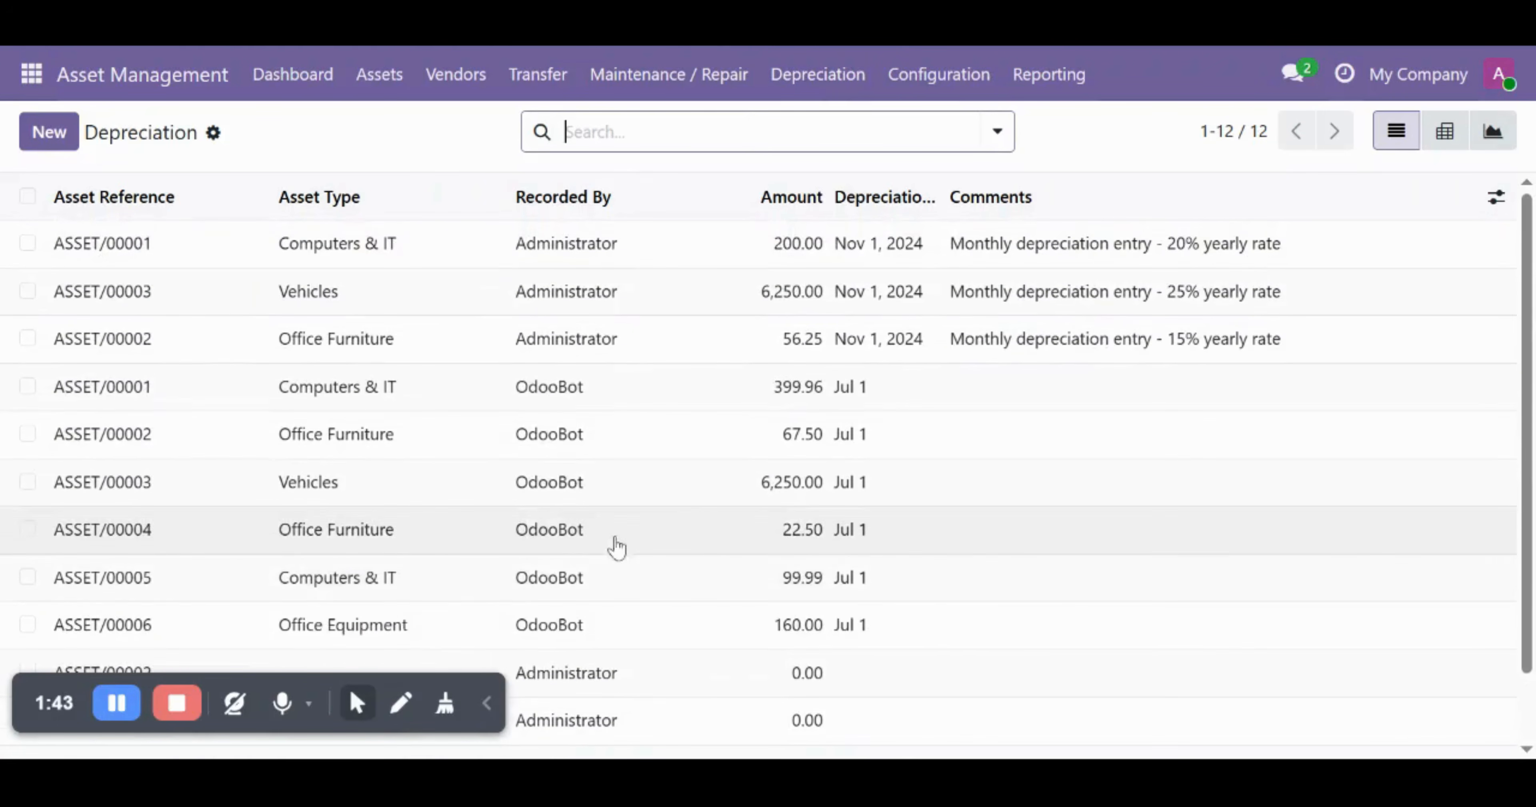
pyautogui.scroll(-2, 788, 532)
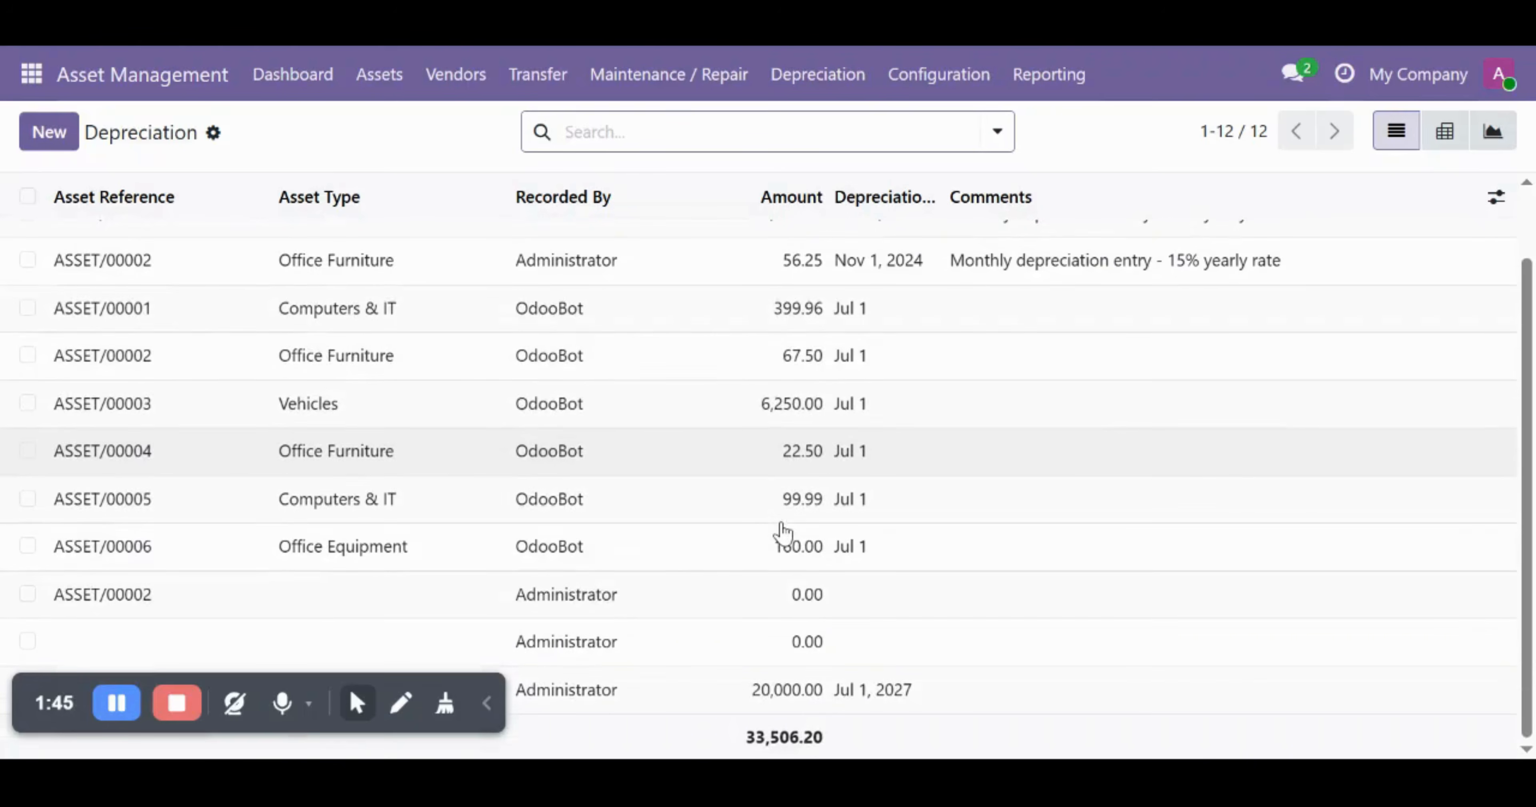
pyautogui.scroll(1, 710, 459)
pyautogui.scroll(1, 704, 464)
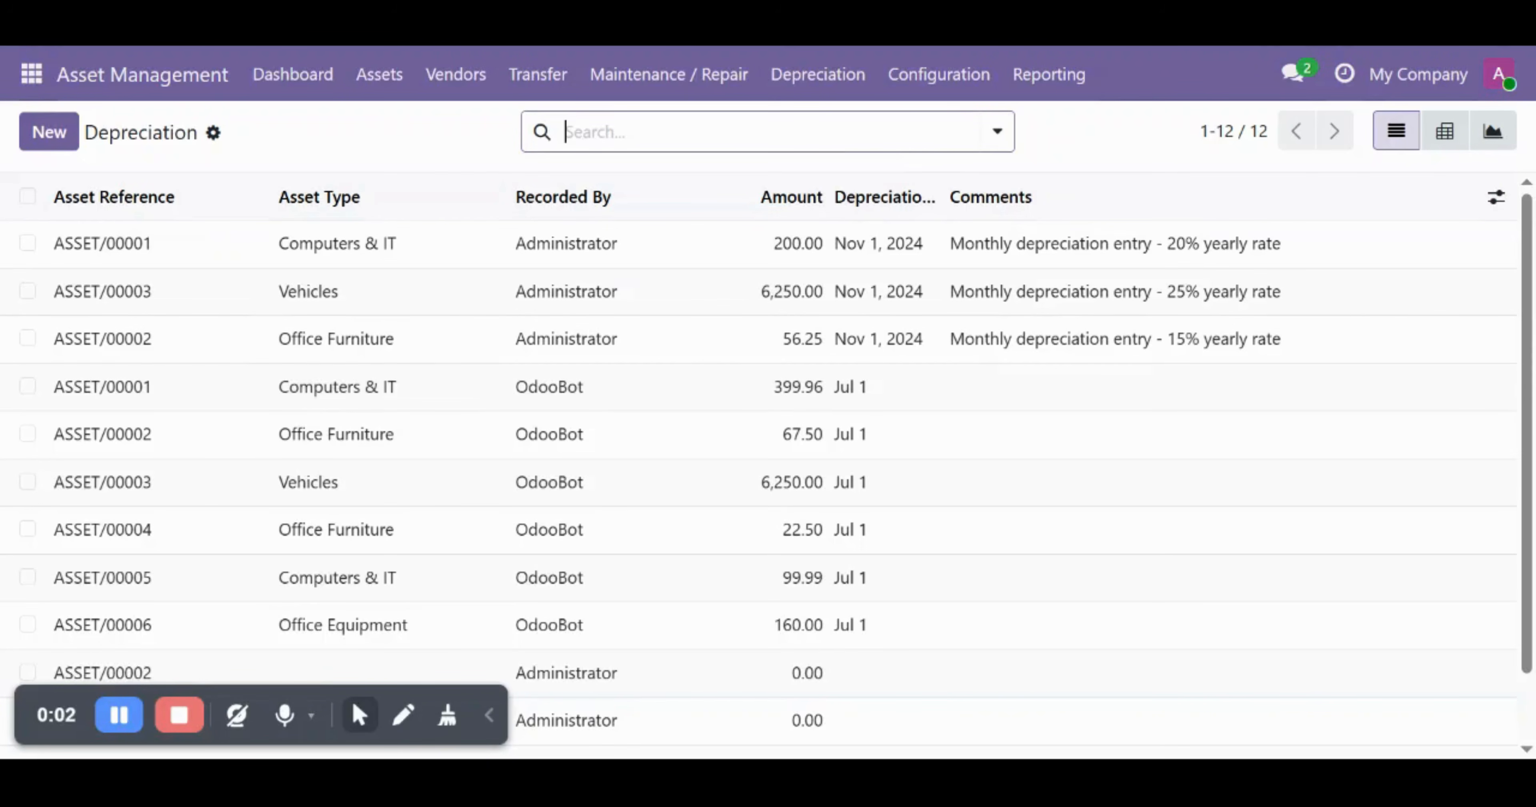
pyautogui.click(923, 91)
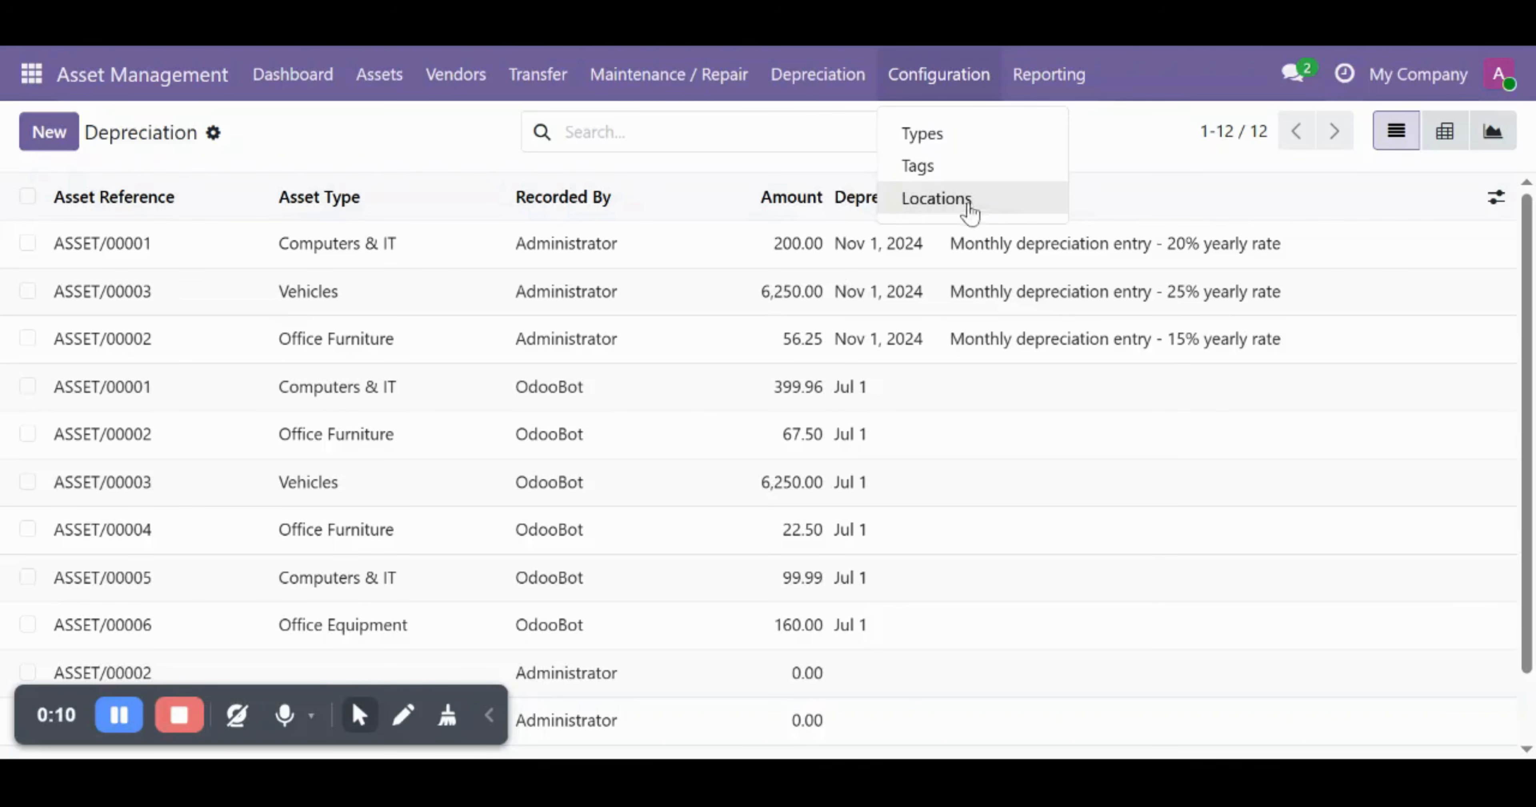
# - Open Types, then check the Asset Type options on a new asset form
pyautogui.click(926, 144)
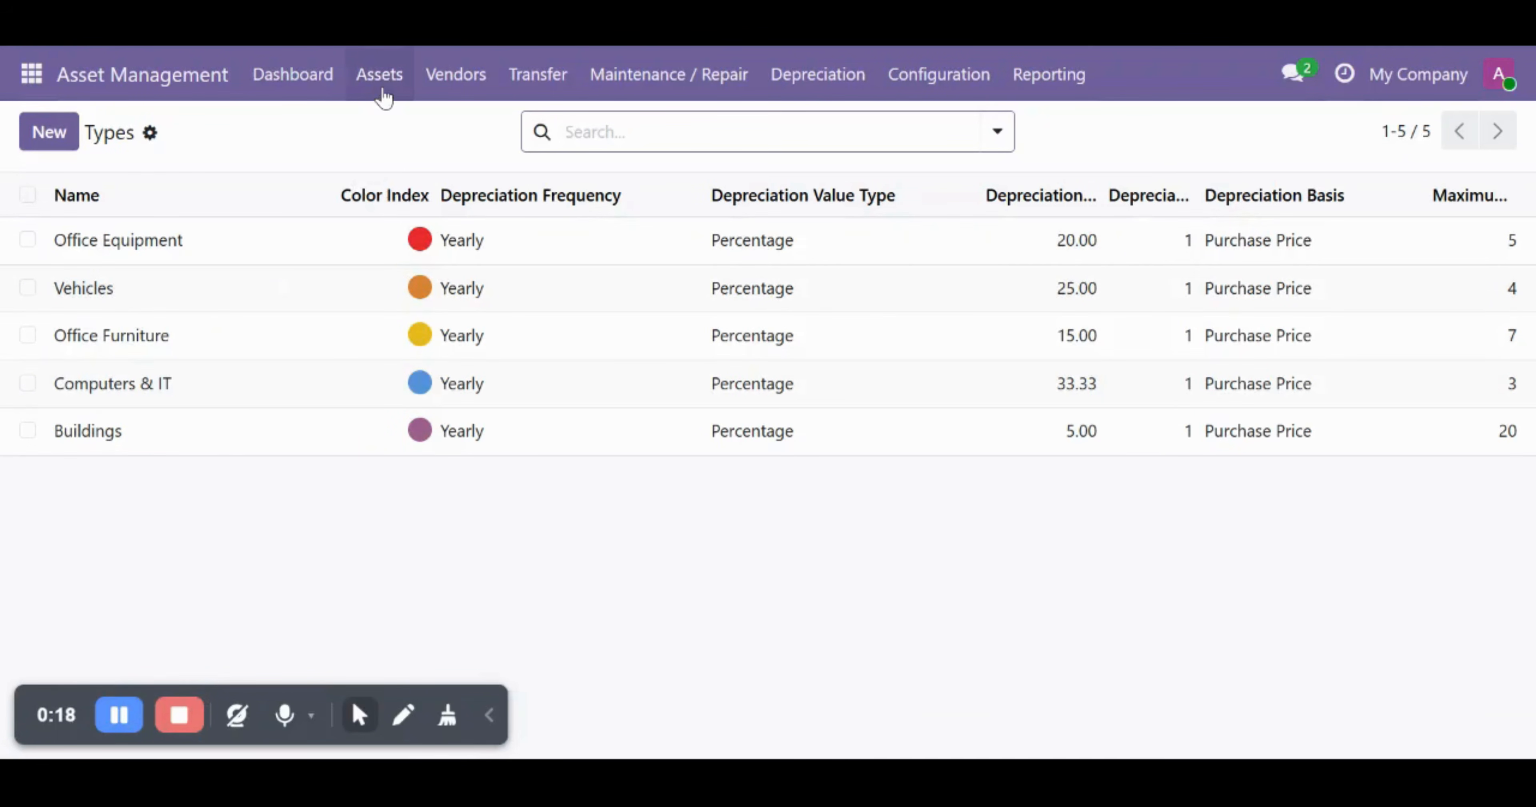
pyautogui.click(384, 92)
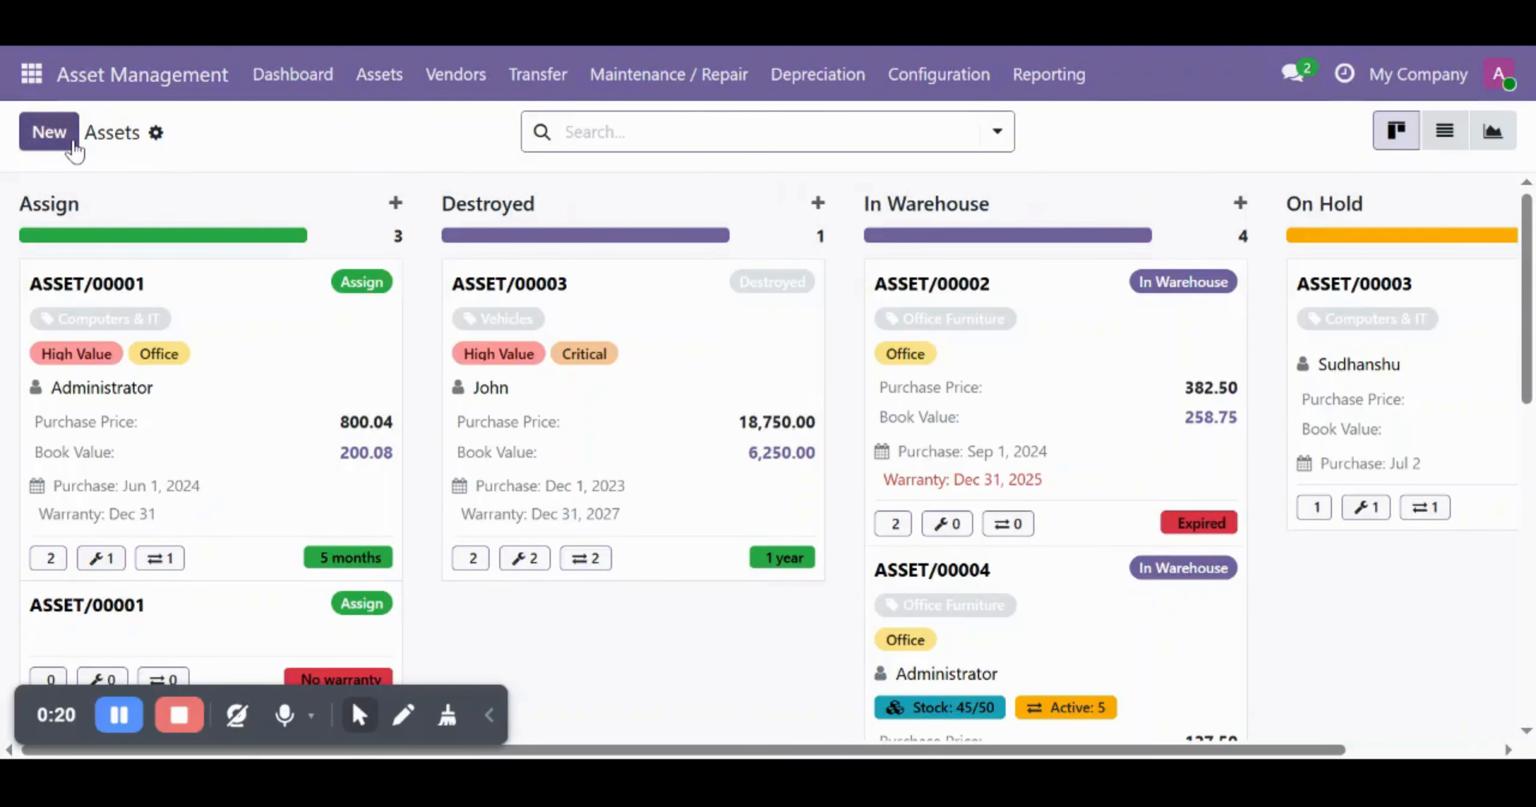
pyautogui.click(72, 142)
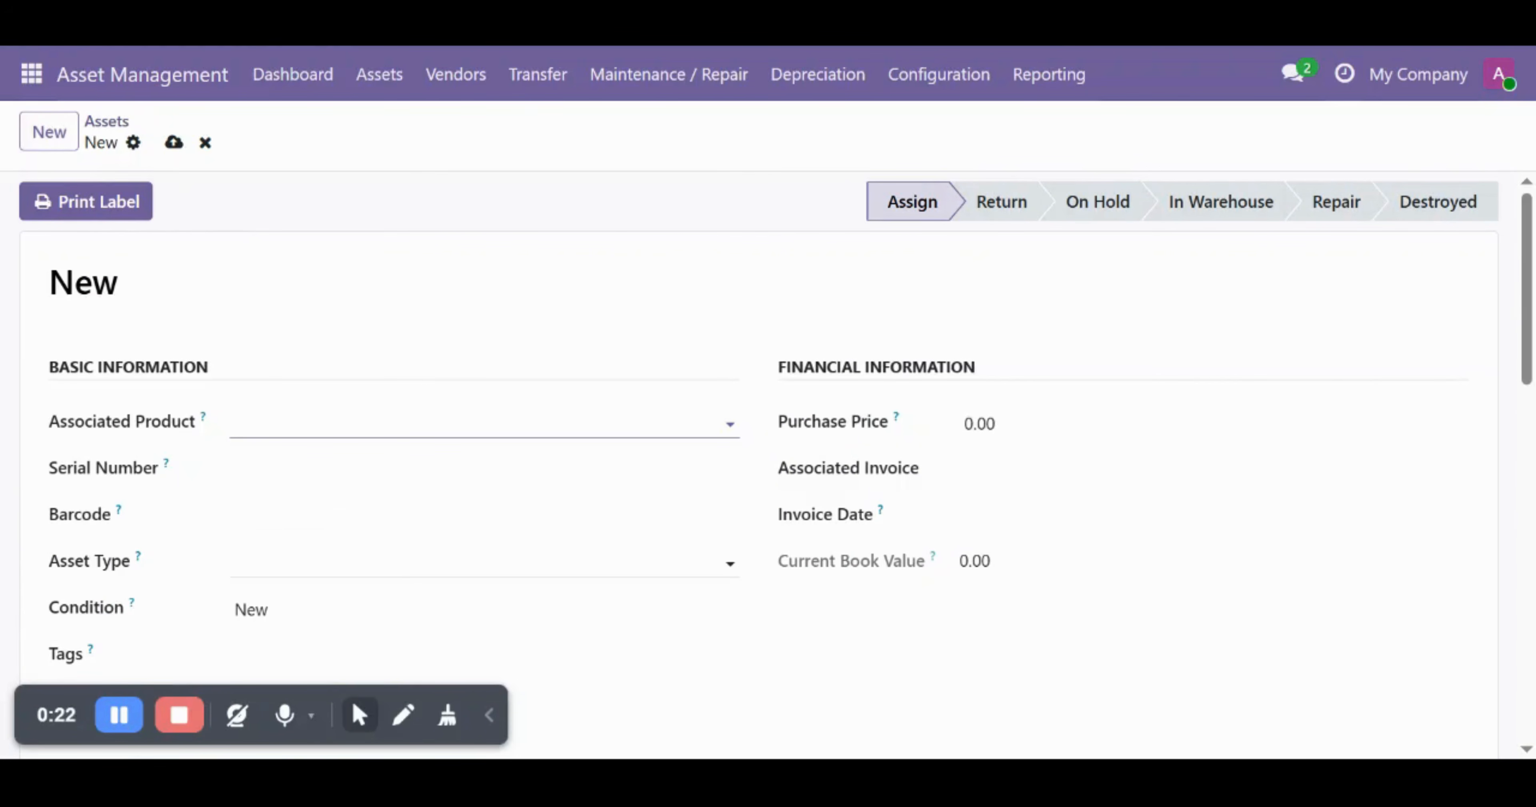
pyautogui.click(328, 564)
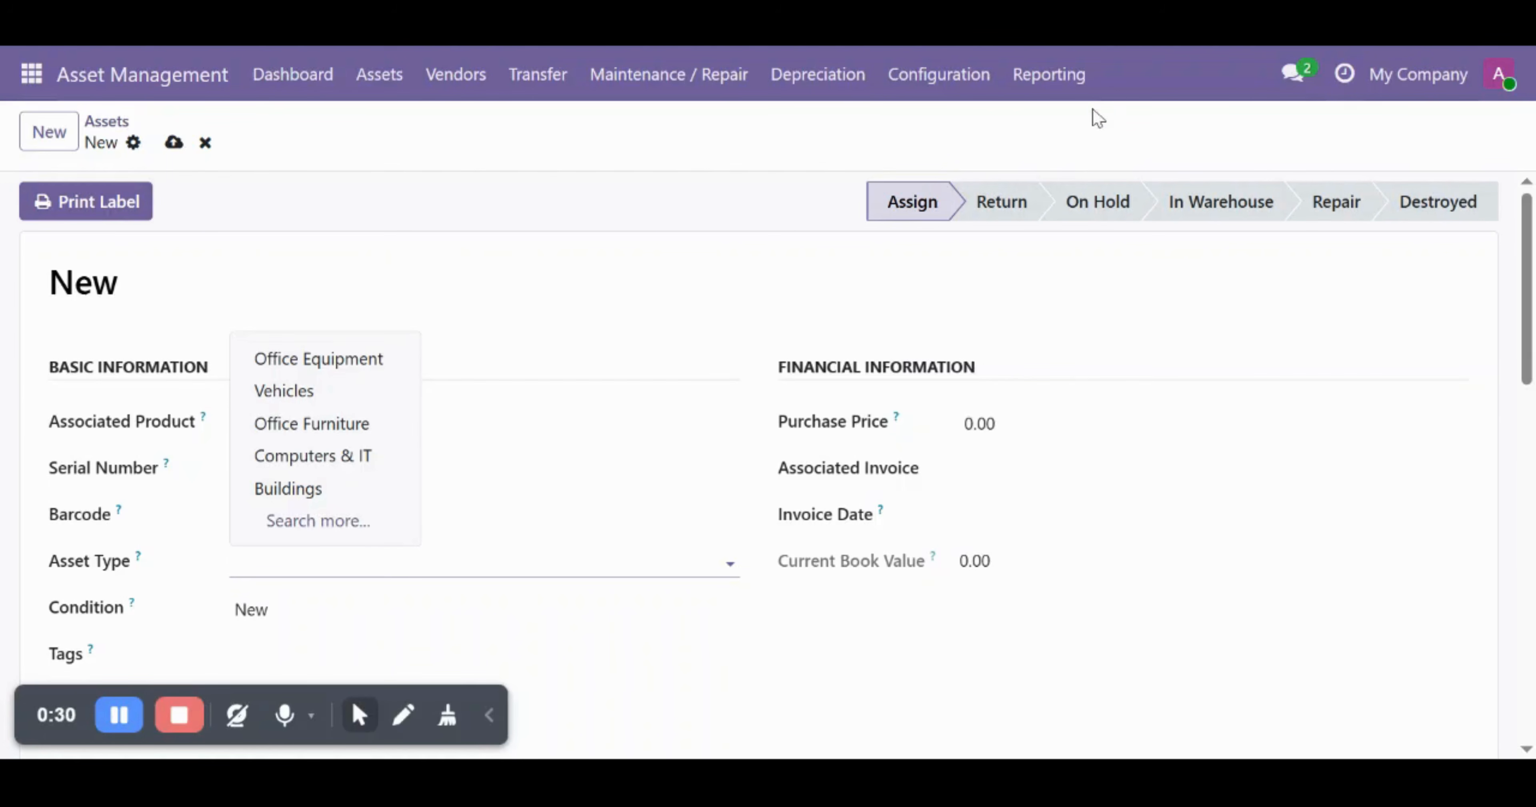
# - Return to Configuration > Types, which lists the five existing asset types
pyautogui.click(935, 96)
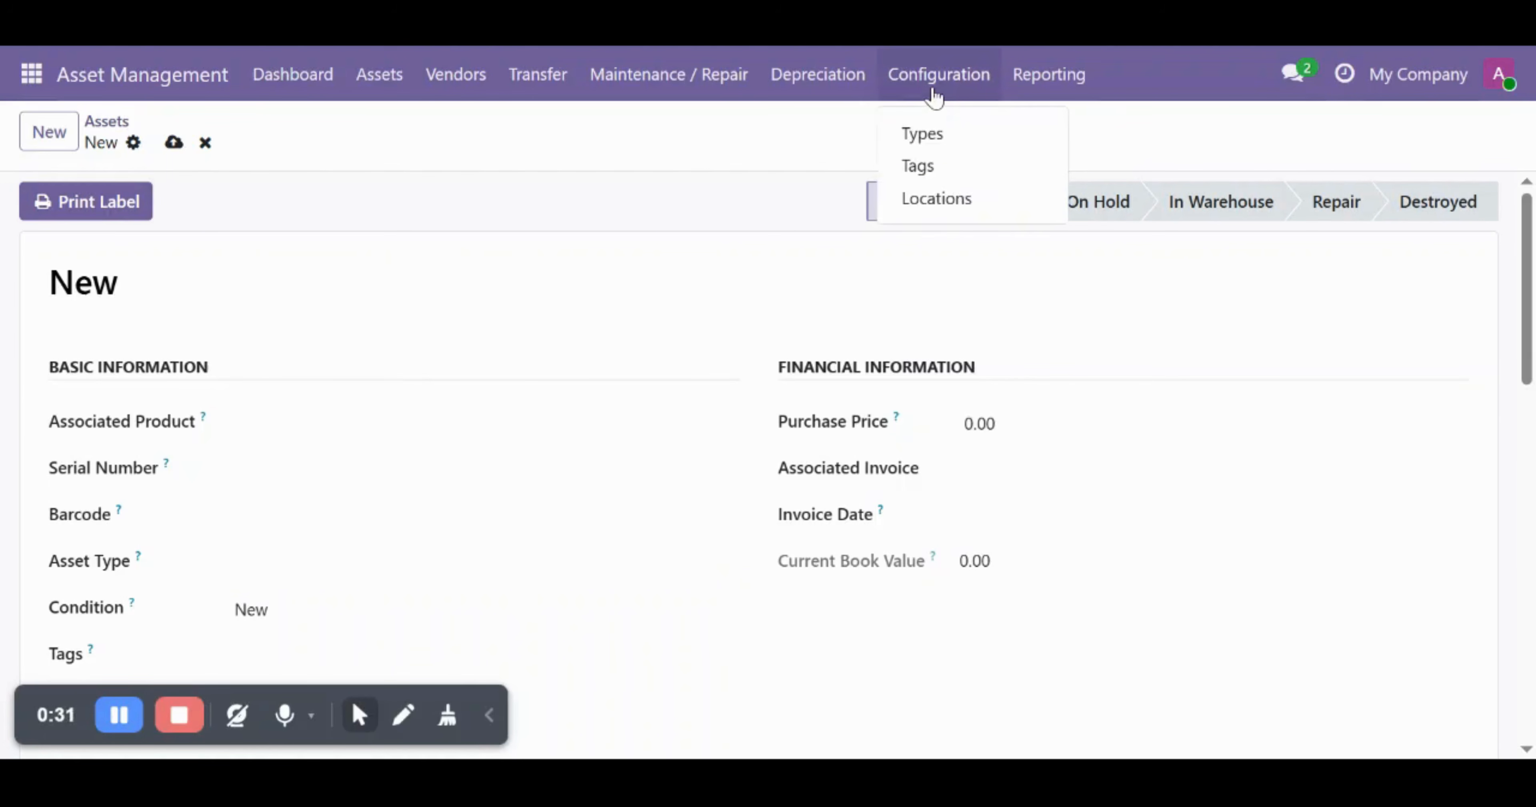
pyautogui.click(915, 146)
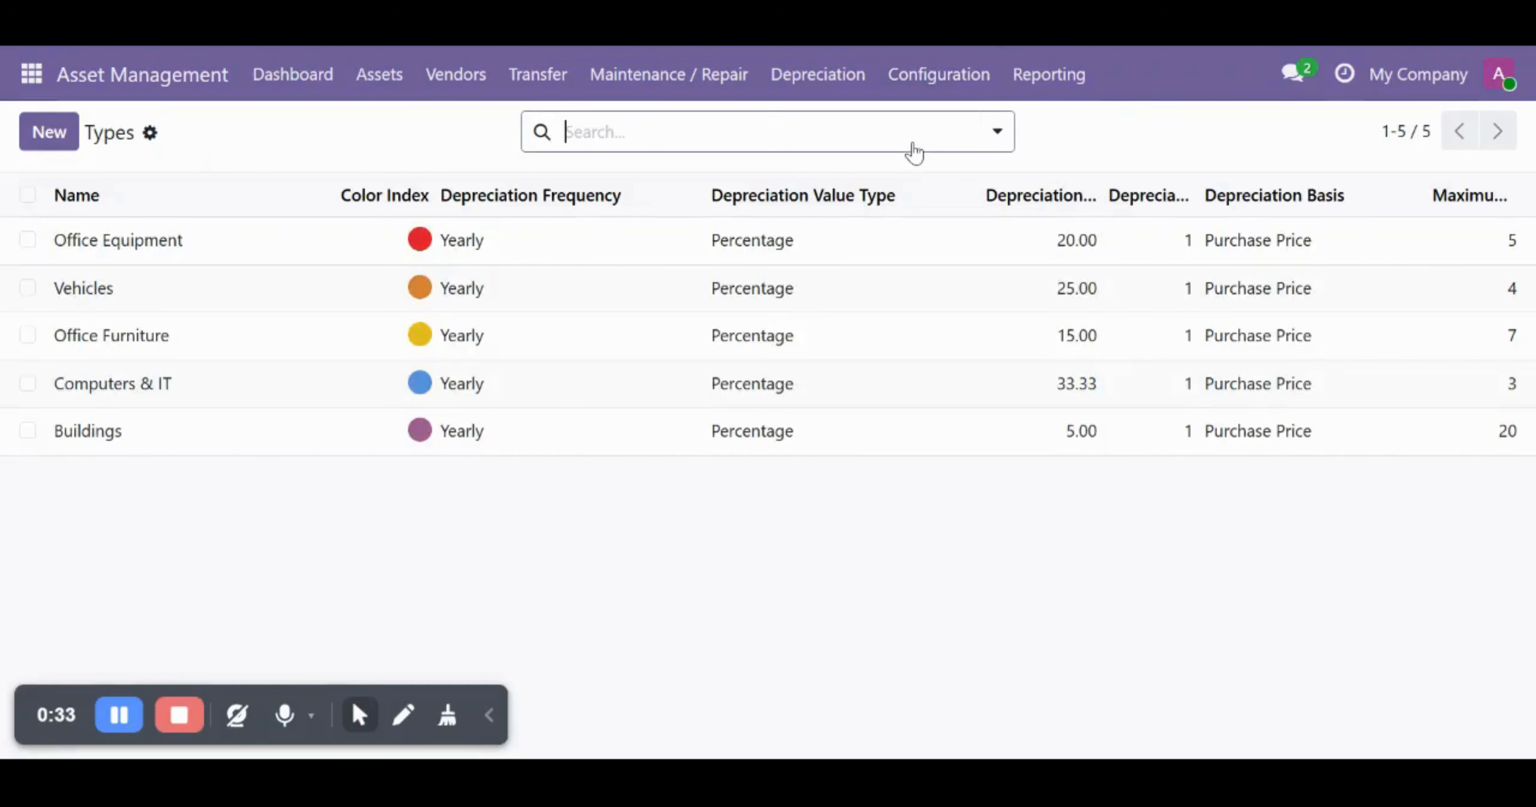
pyautogui.click(922, 92)
pyautogui.click(923, 137)
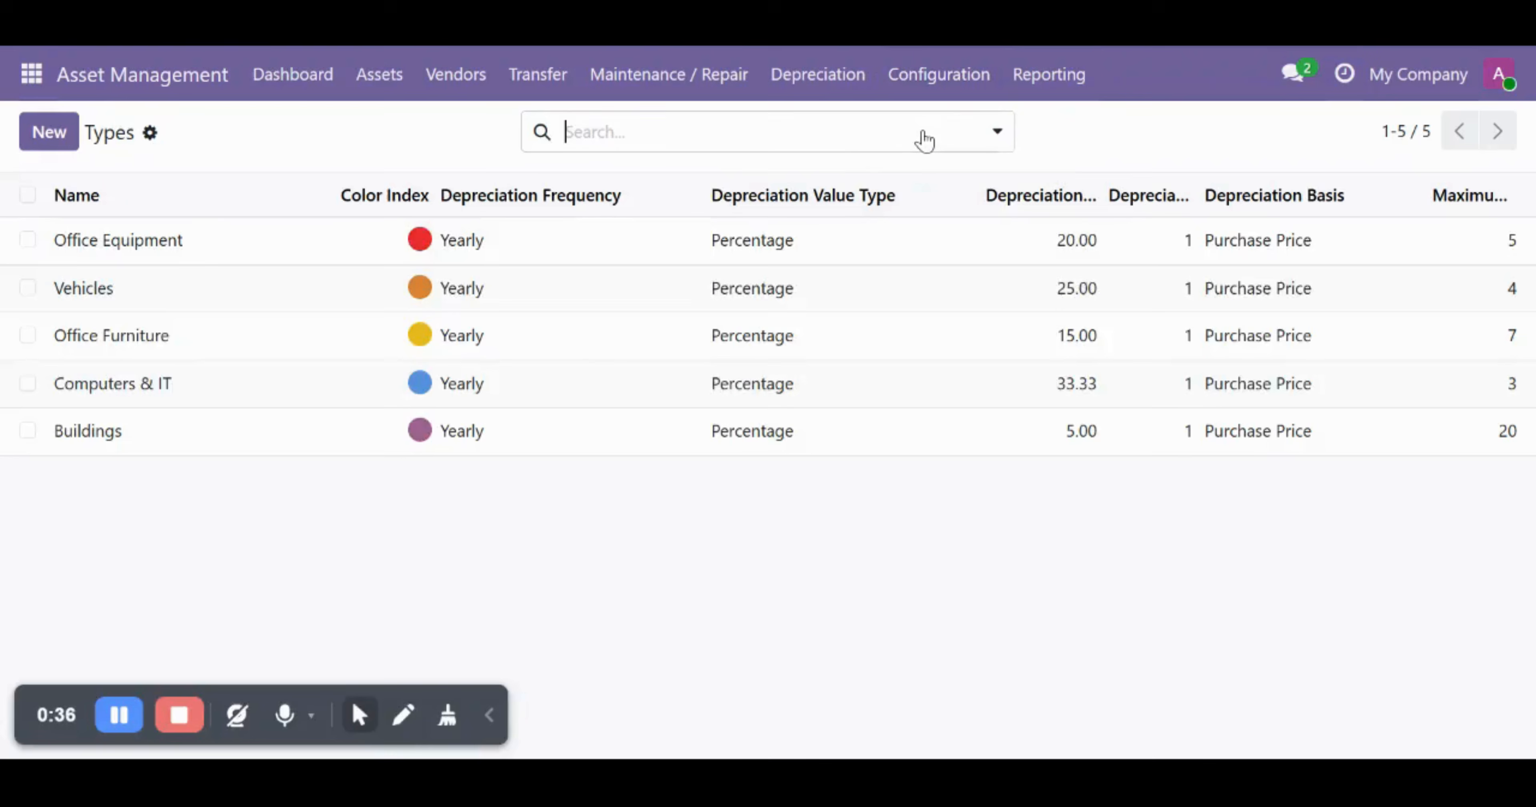
# - Start a new asset type named Desks and give it the pink colour
pyautogui.click(41, 140)
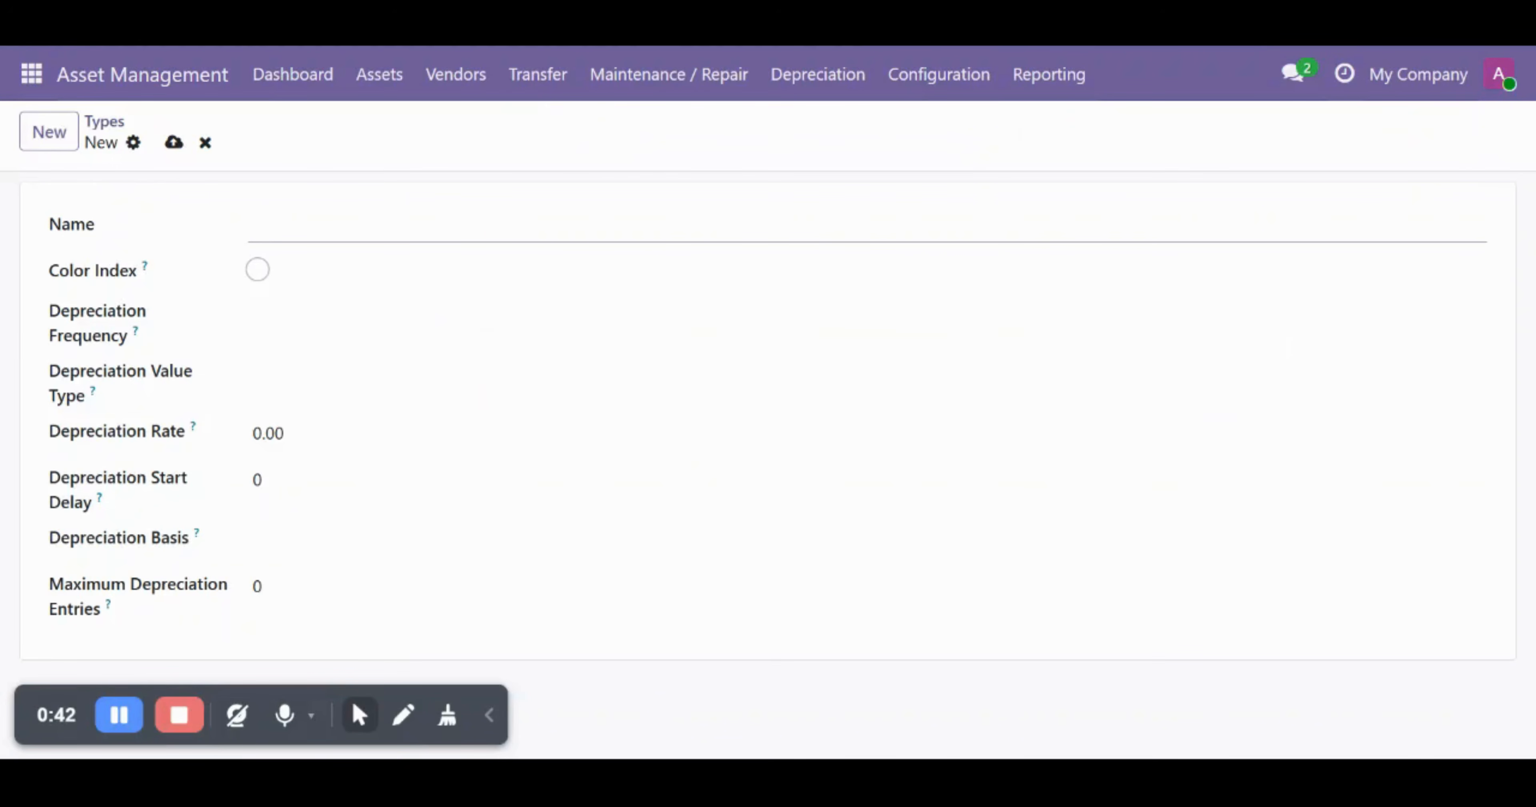
pyautogui.click(258, 270)
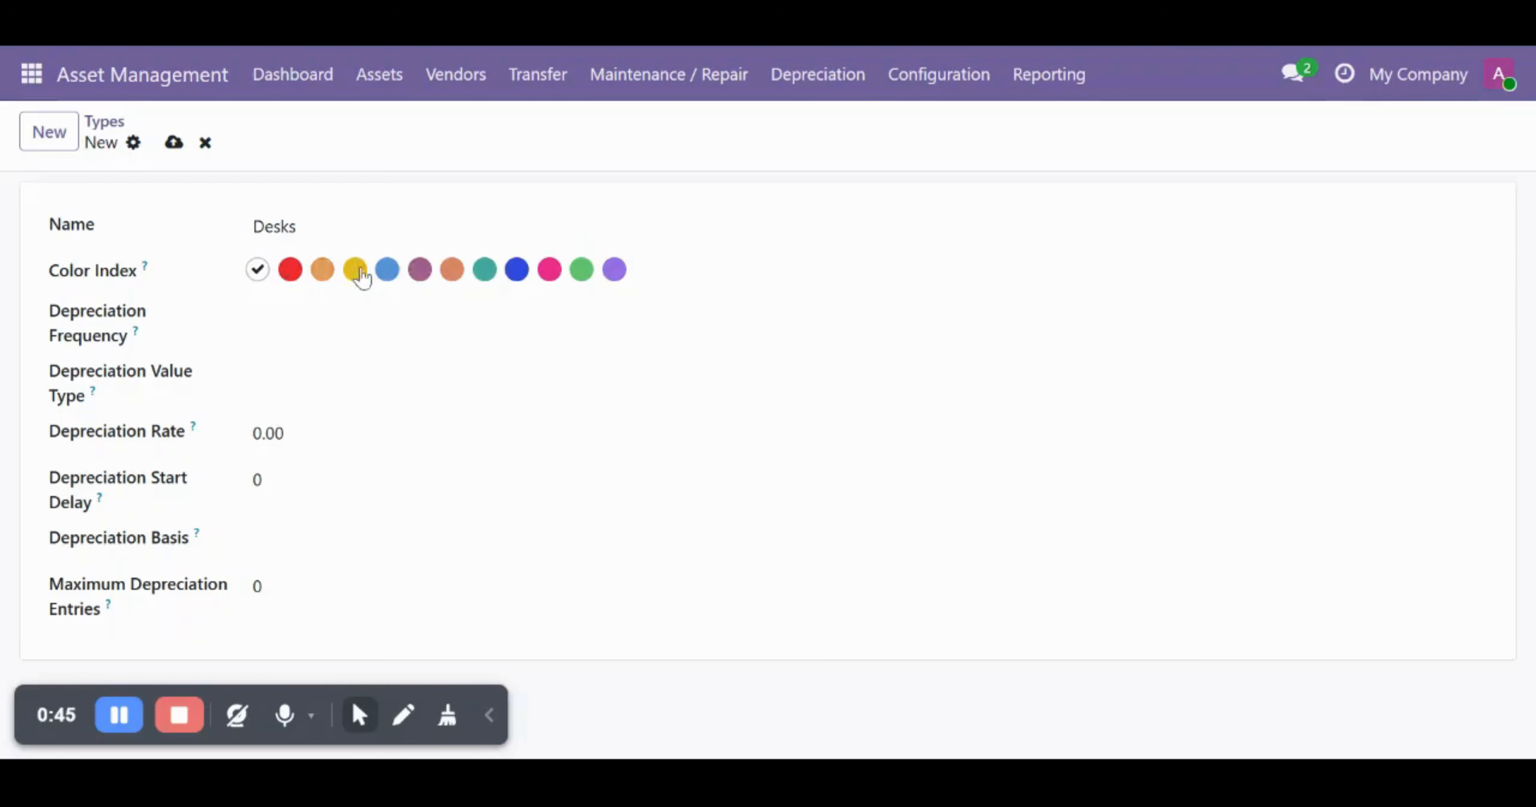
pyautogui.click(550, 269)
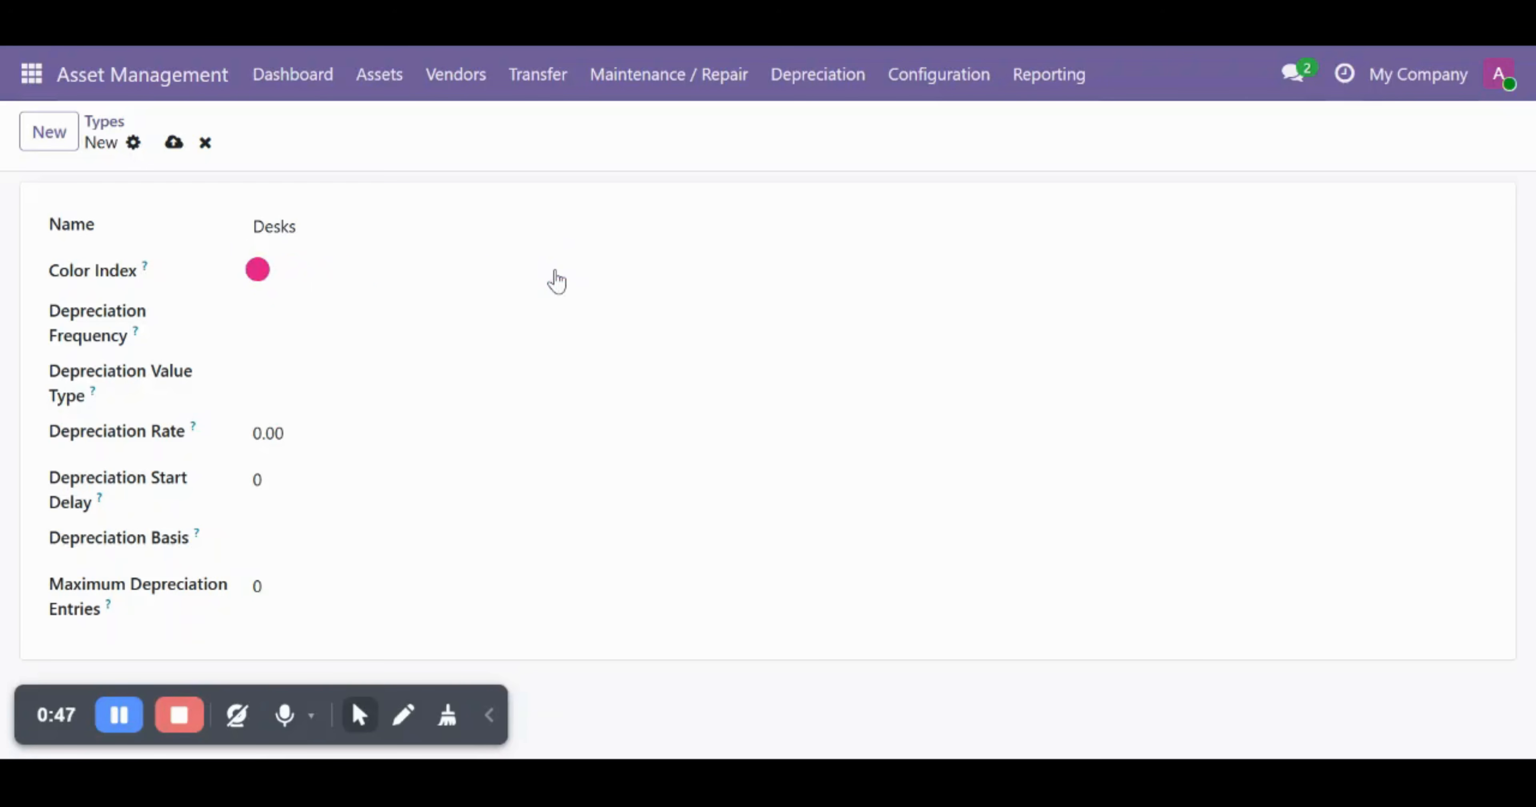
pyautogui.click(179, 143)
# - Set Desks to Monthly frequency, Fix value type and Purchase Price basis, and save
pyautogui.click(257, 315)
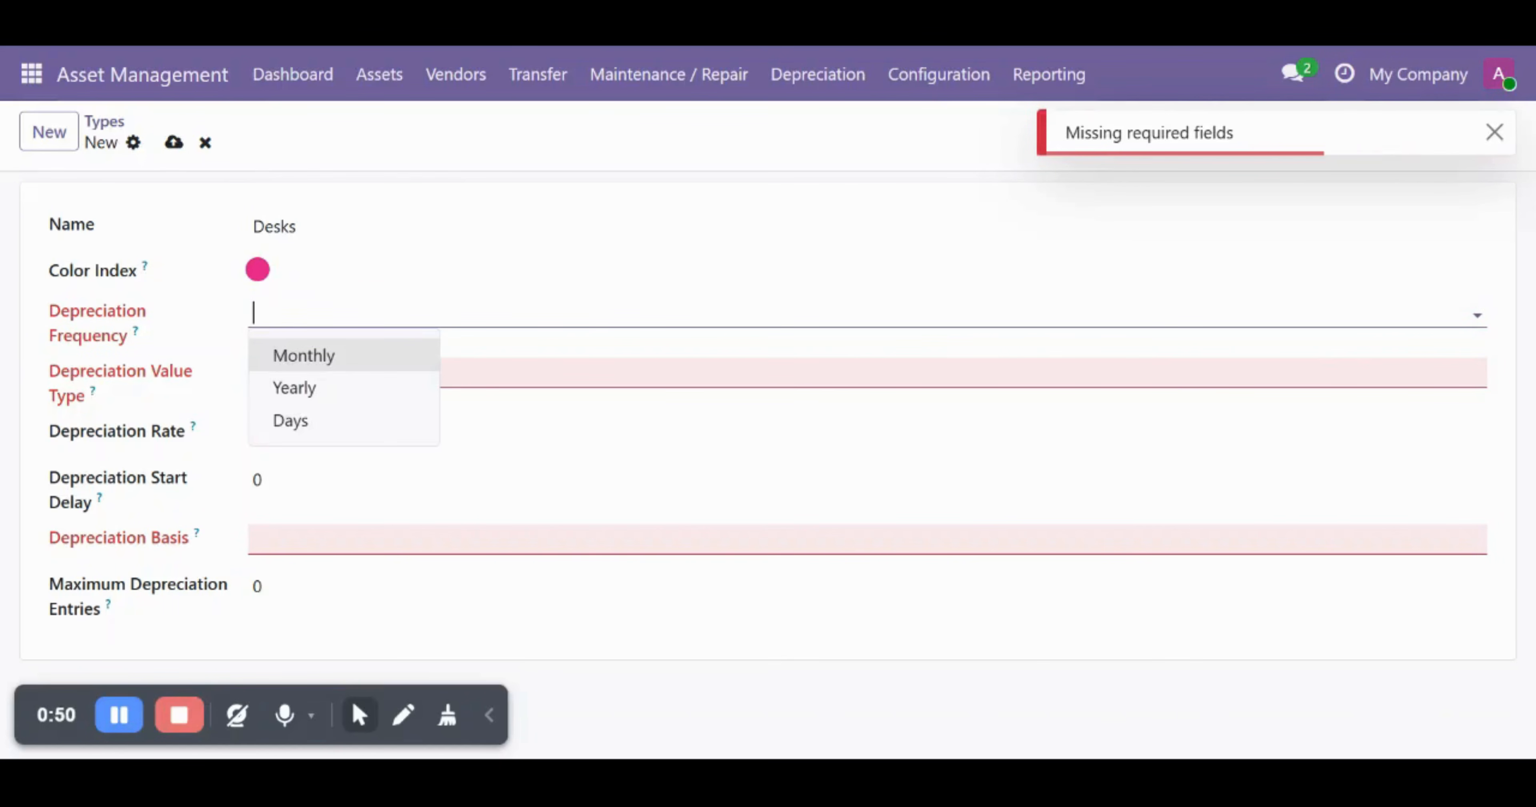
pyautogui.click(384, 361)
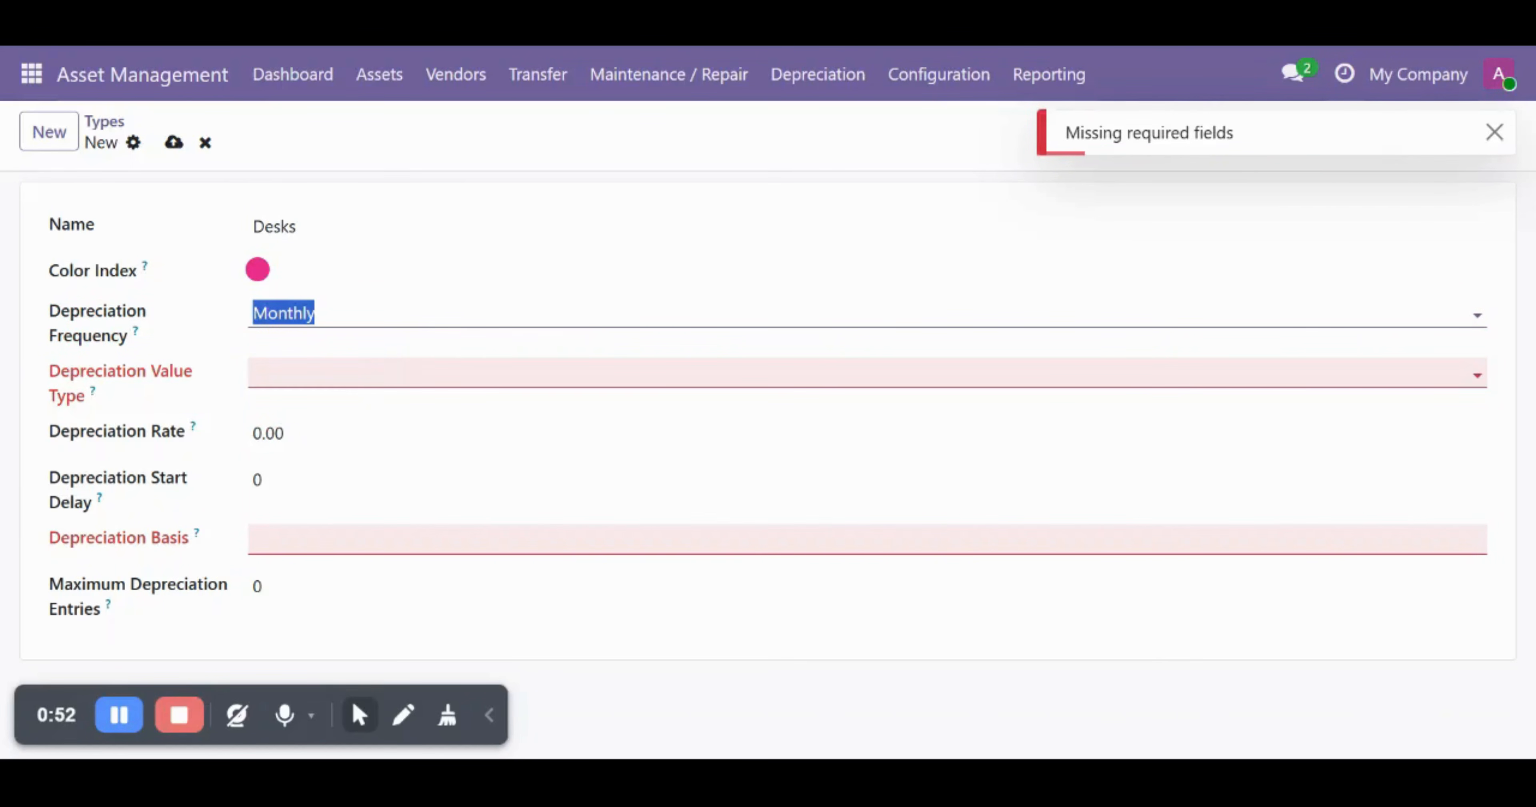
pyautogui.click(343, 373)
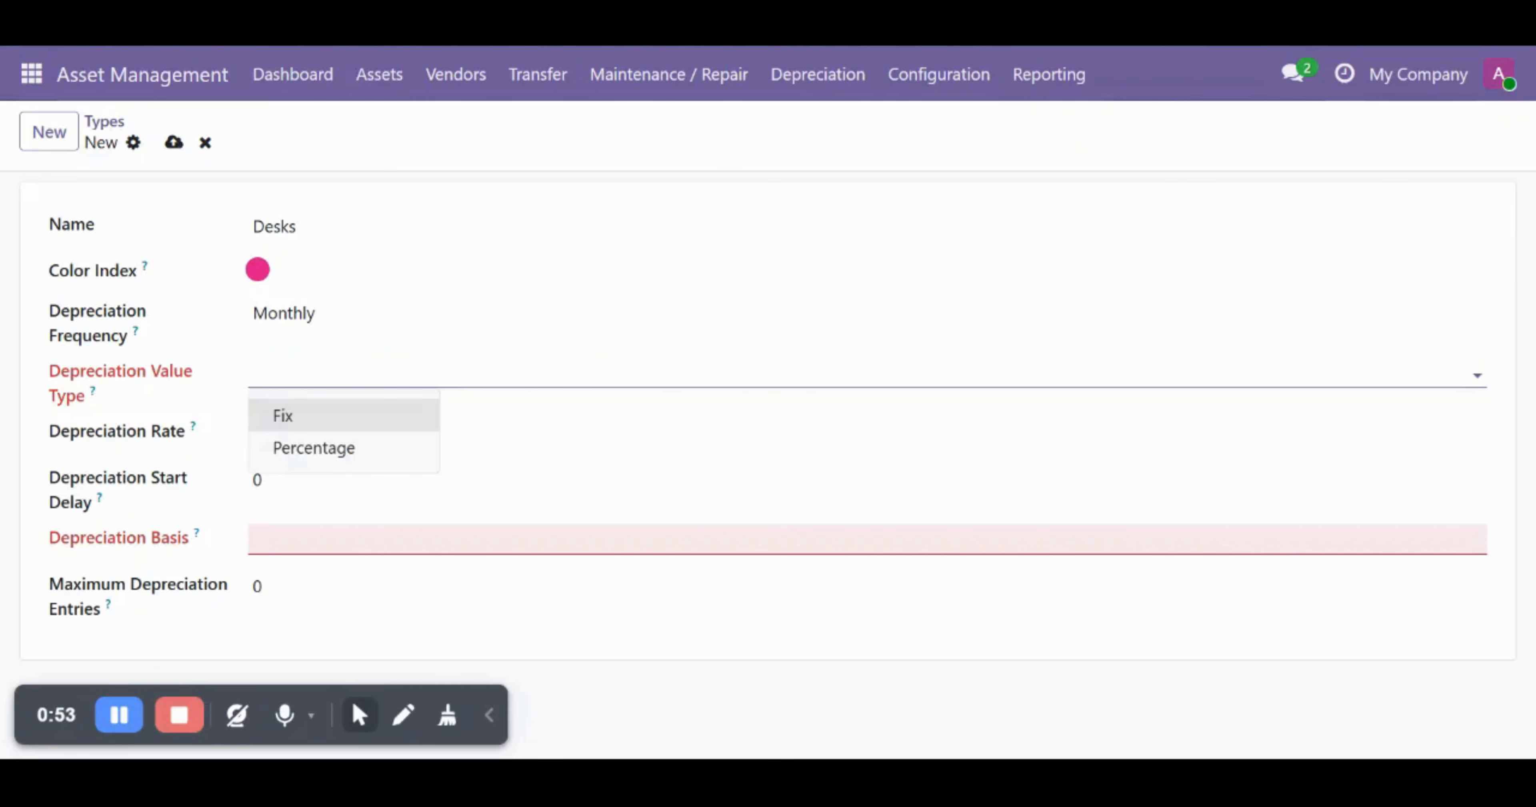
pyautogui.click(343, 416)
pyautogui.click(375, 539)
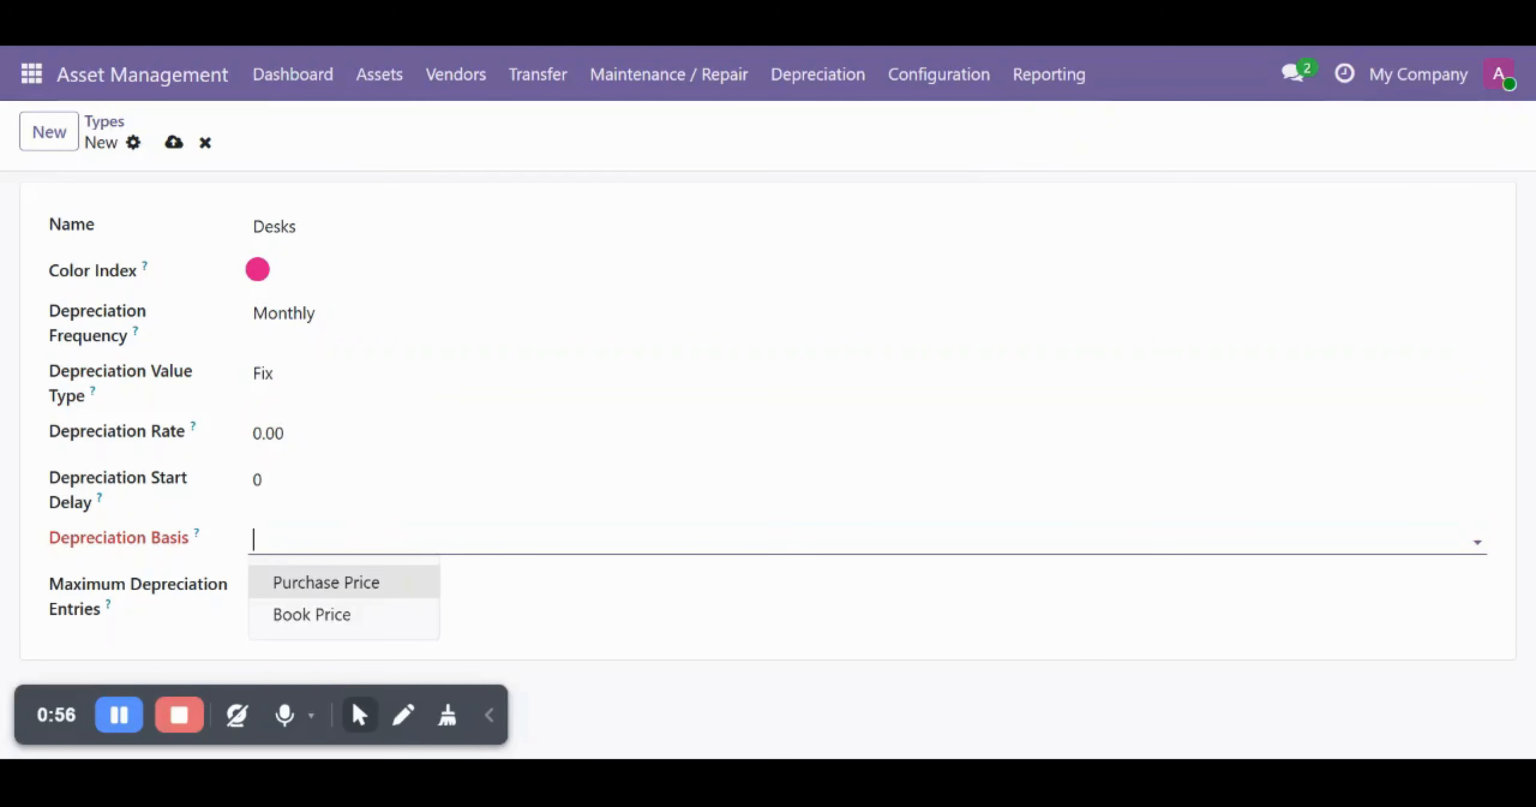
pyautogui.click(337, 592)
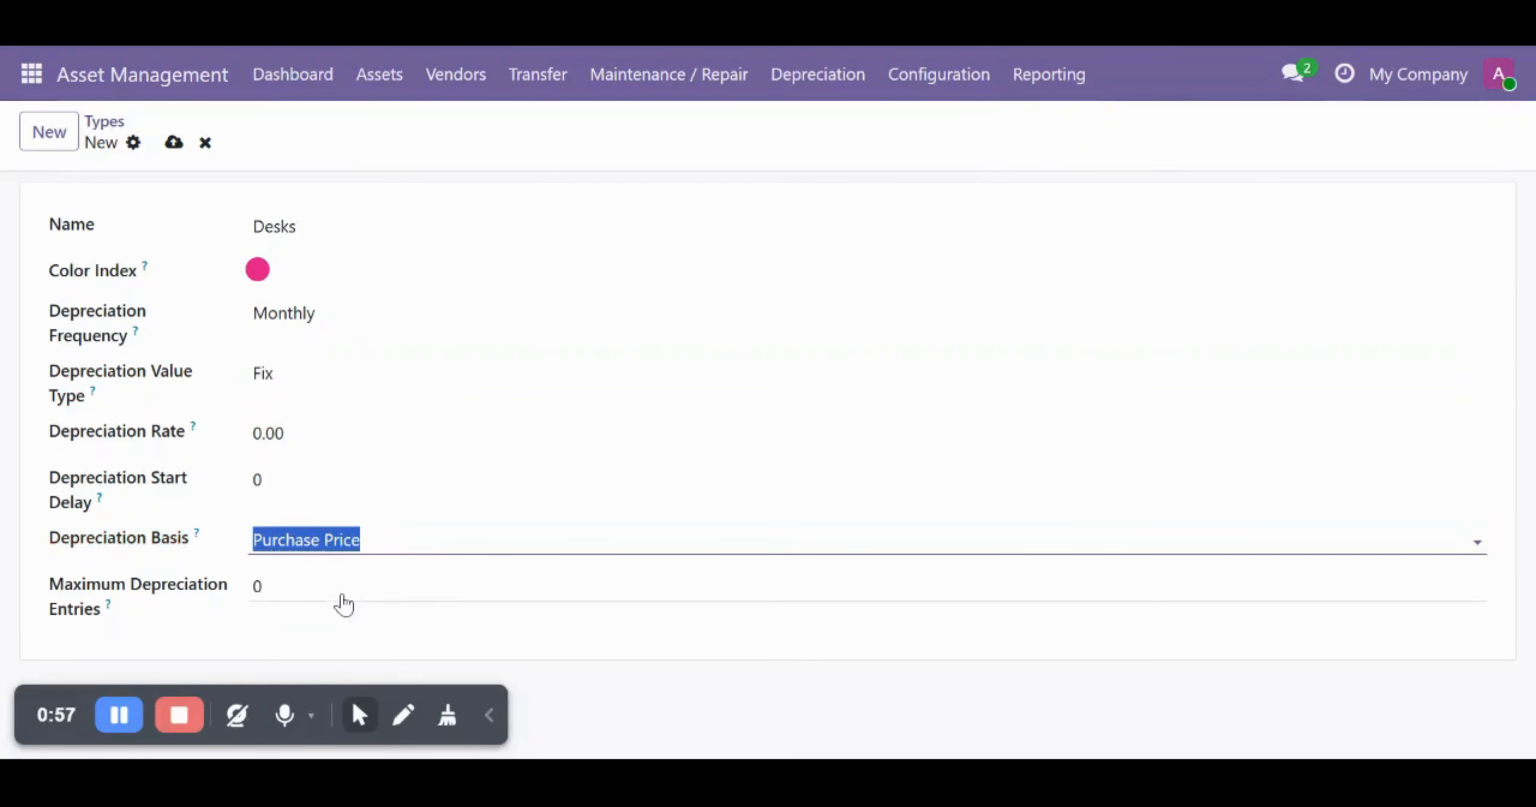
pyautogui.click(173, 144)
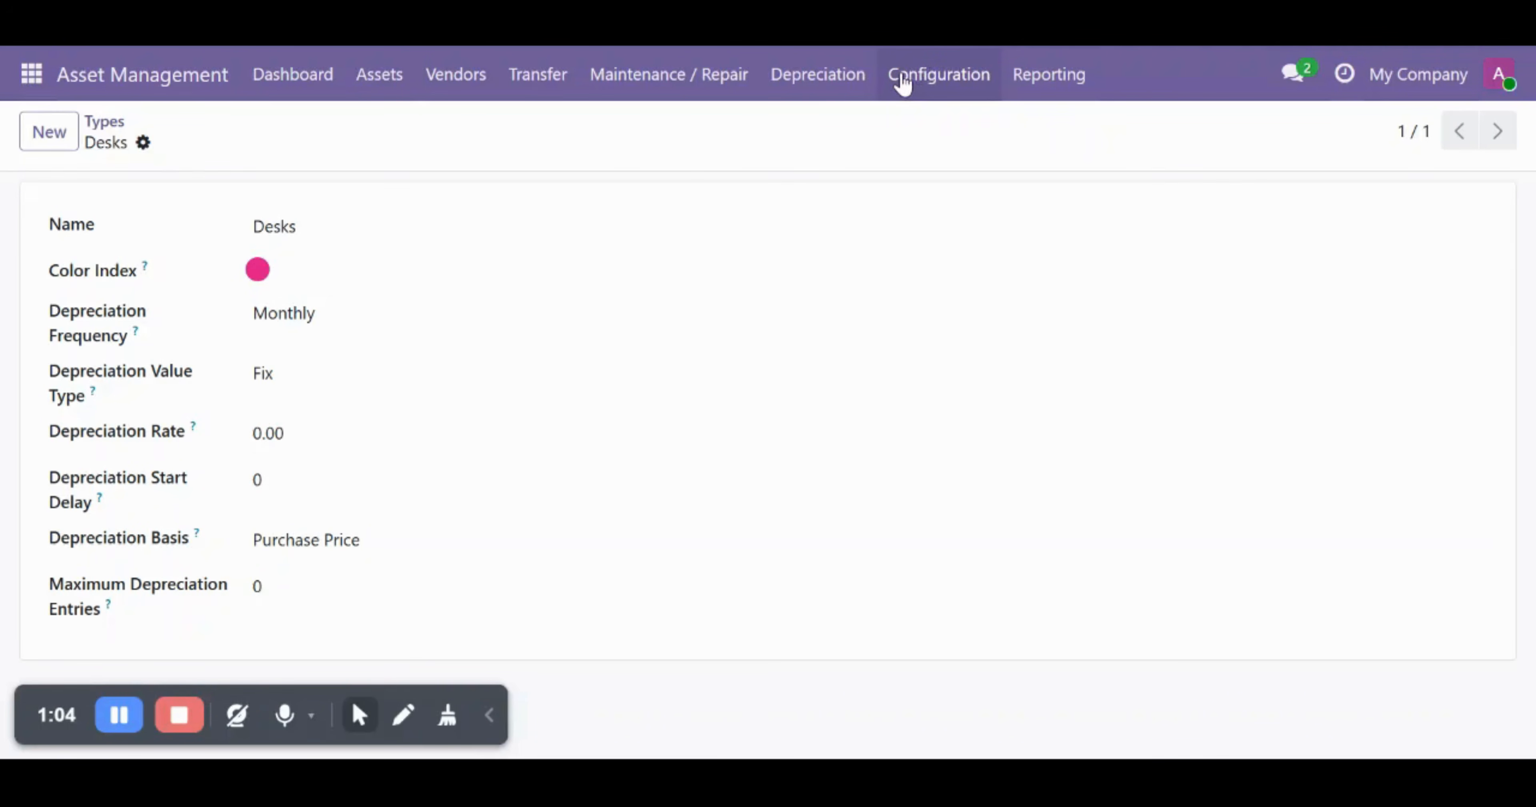
# - Create a new asset from Assets and choose Desks as its asset type
pyautogui.click(387, 81)
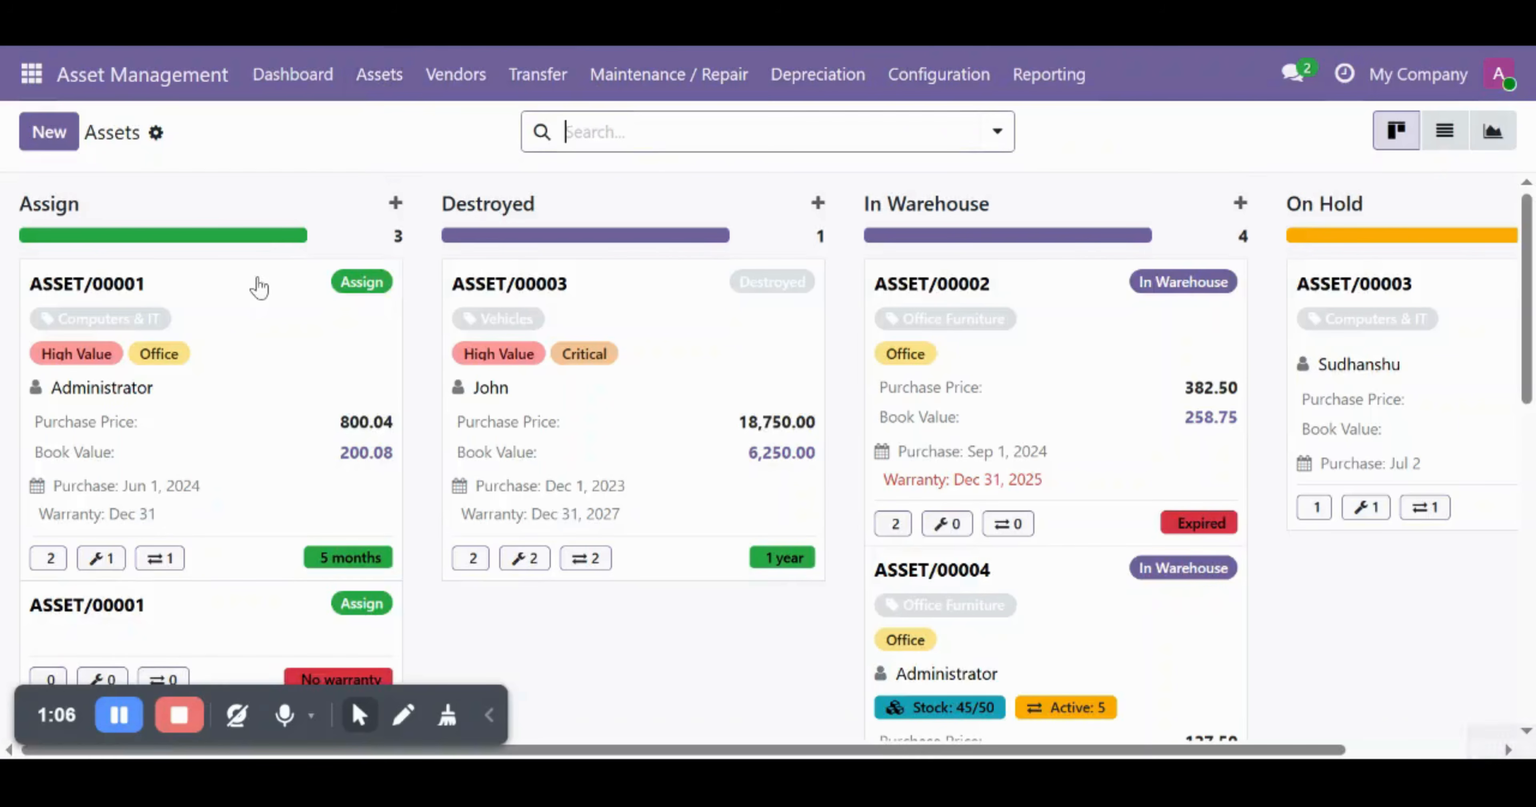
pyautogui.click(49, 132)
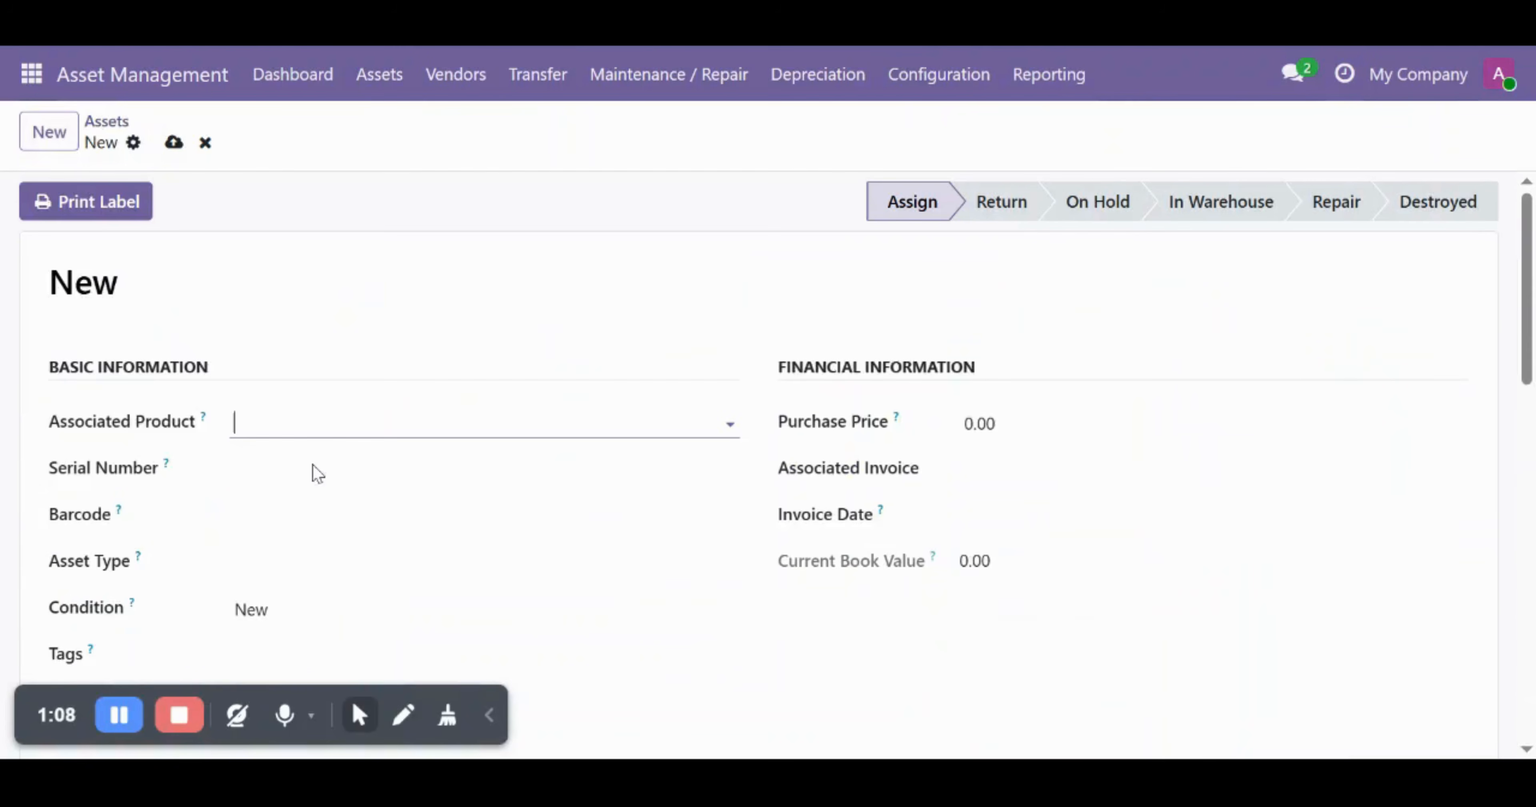
pyautogui.scroll(-3, 532, 498)
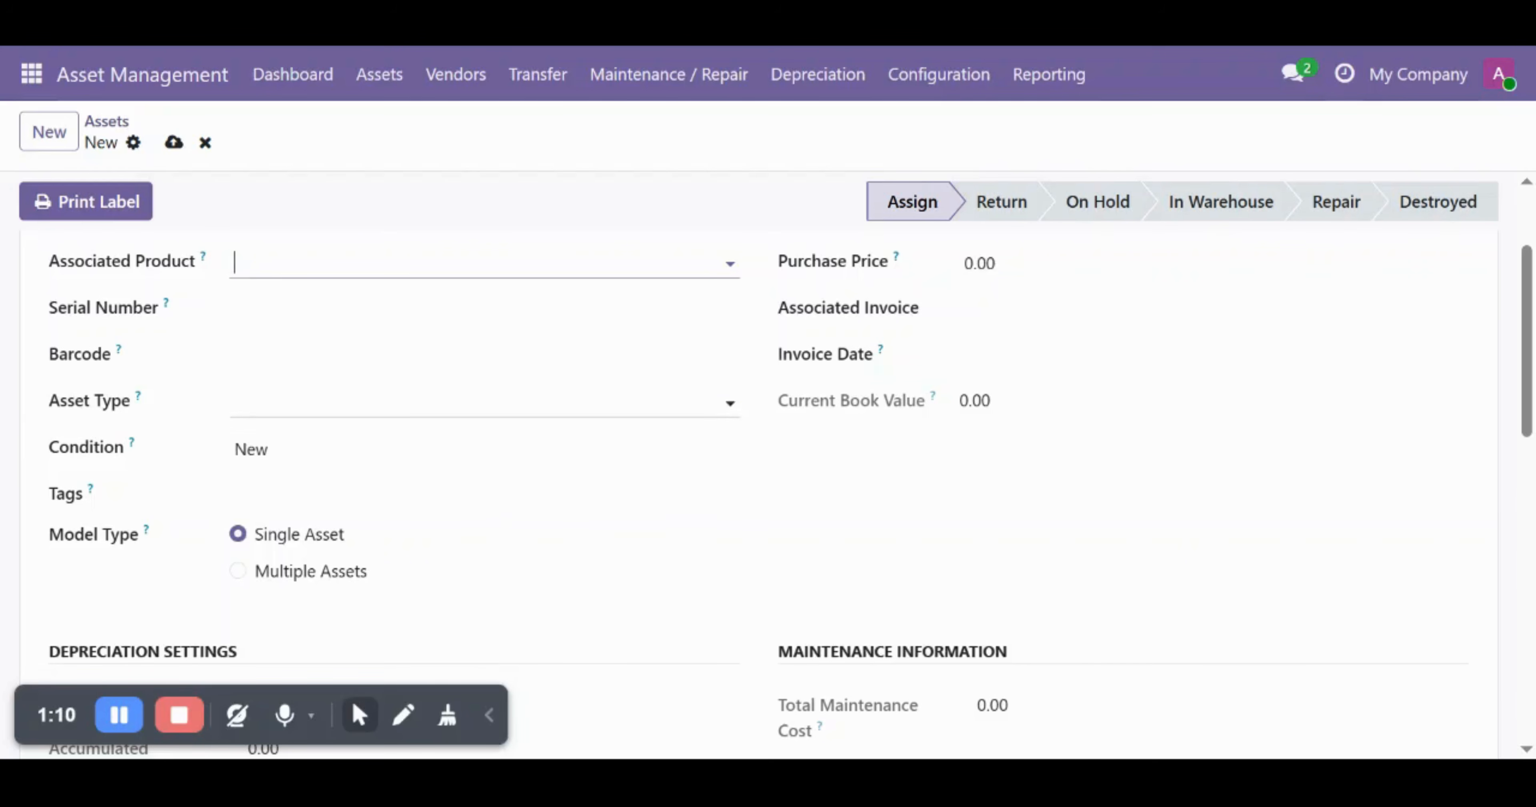
pyautogui.click(477, 402)
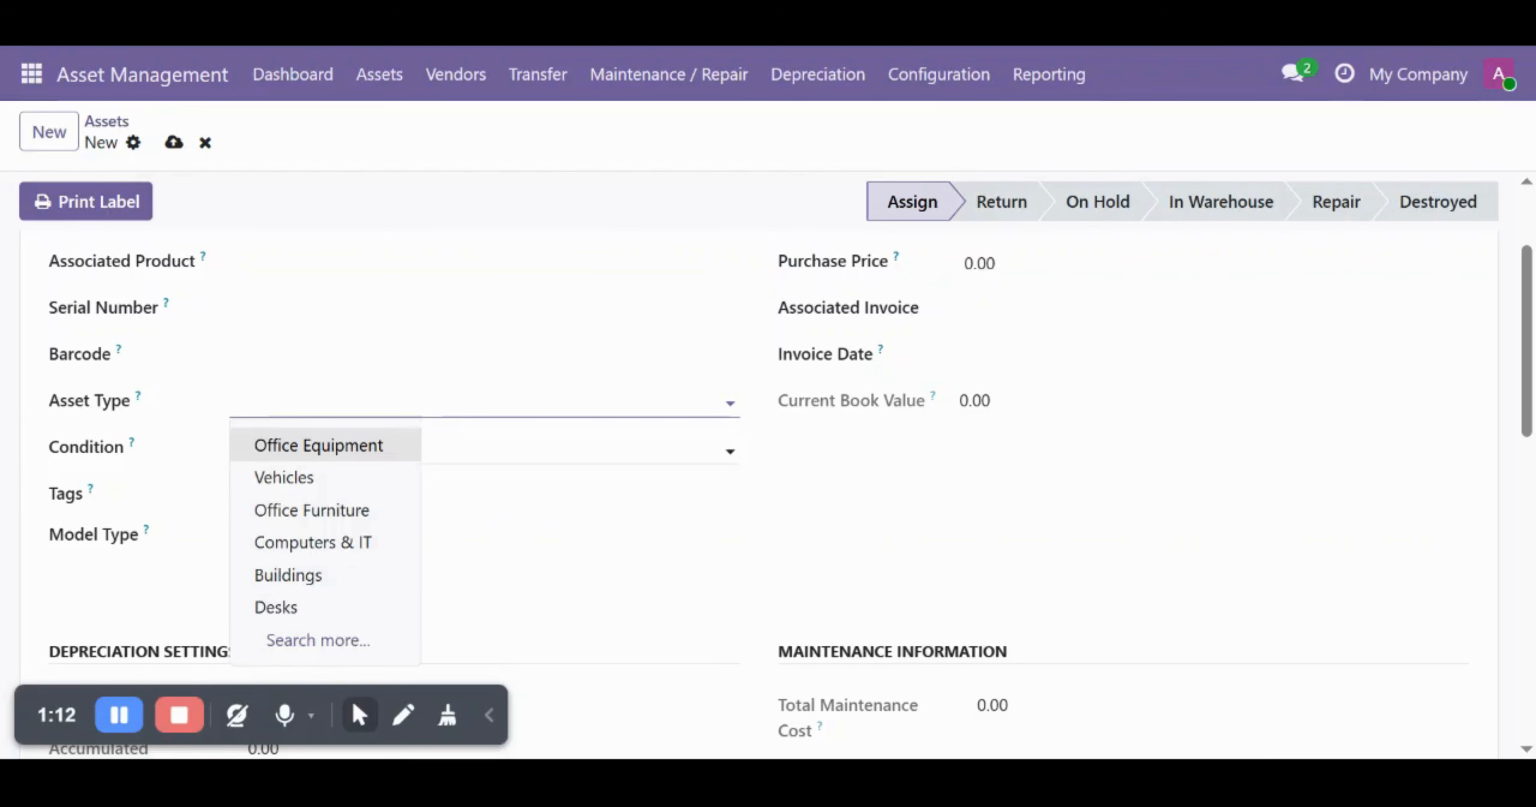
pyautogui.click(270, 609)
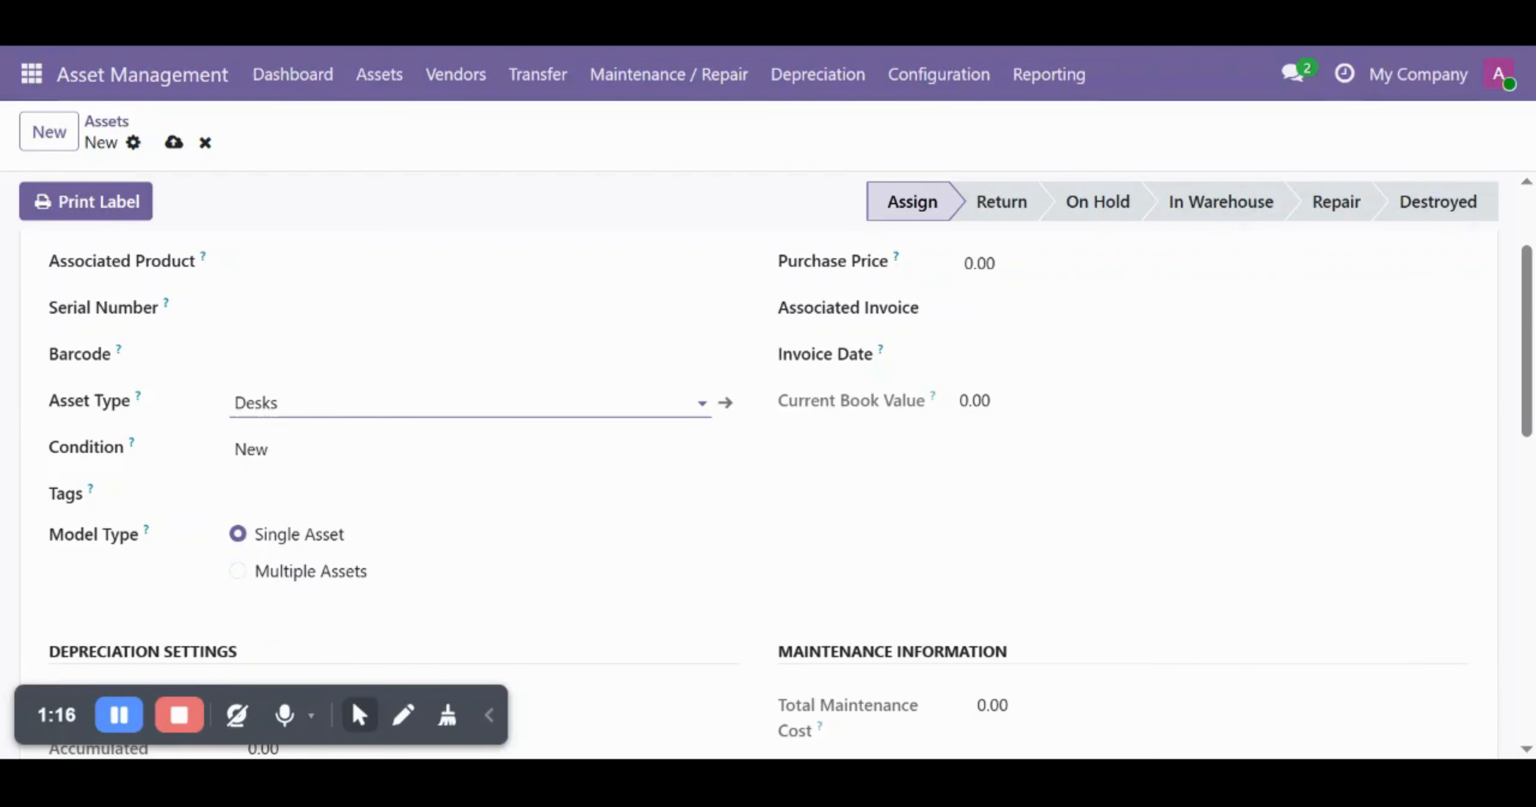
pyautogui.click(935, 90)
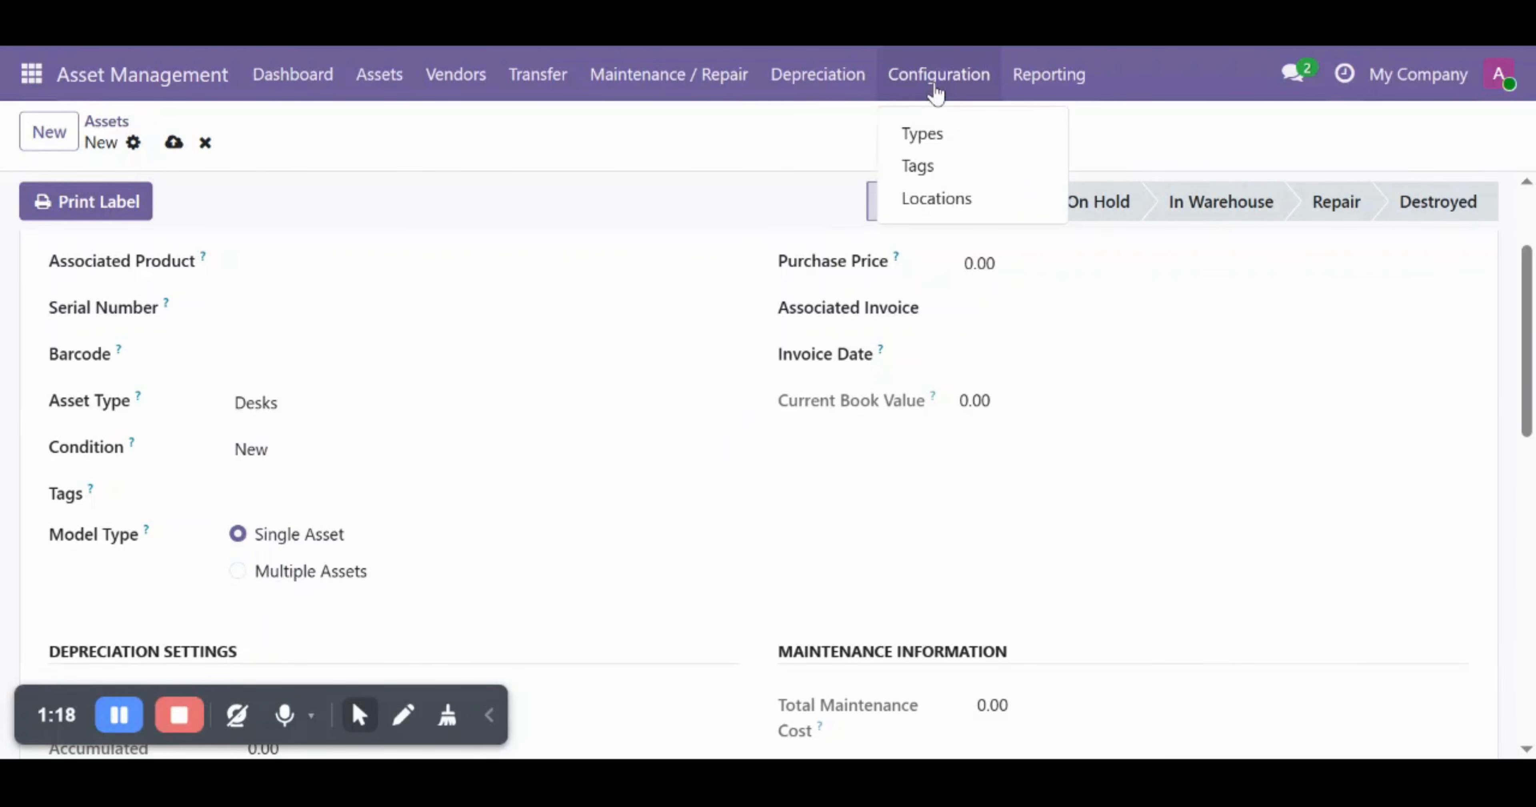
# - Add and save a dark blue Desk tag in Configuration > Tags, then go to Assets
pyautogui.click(928, 169)
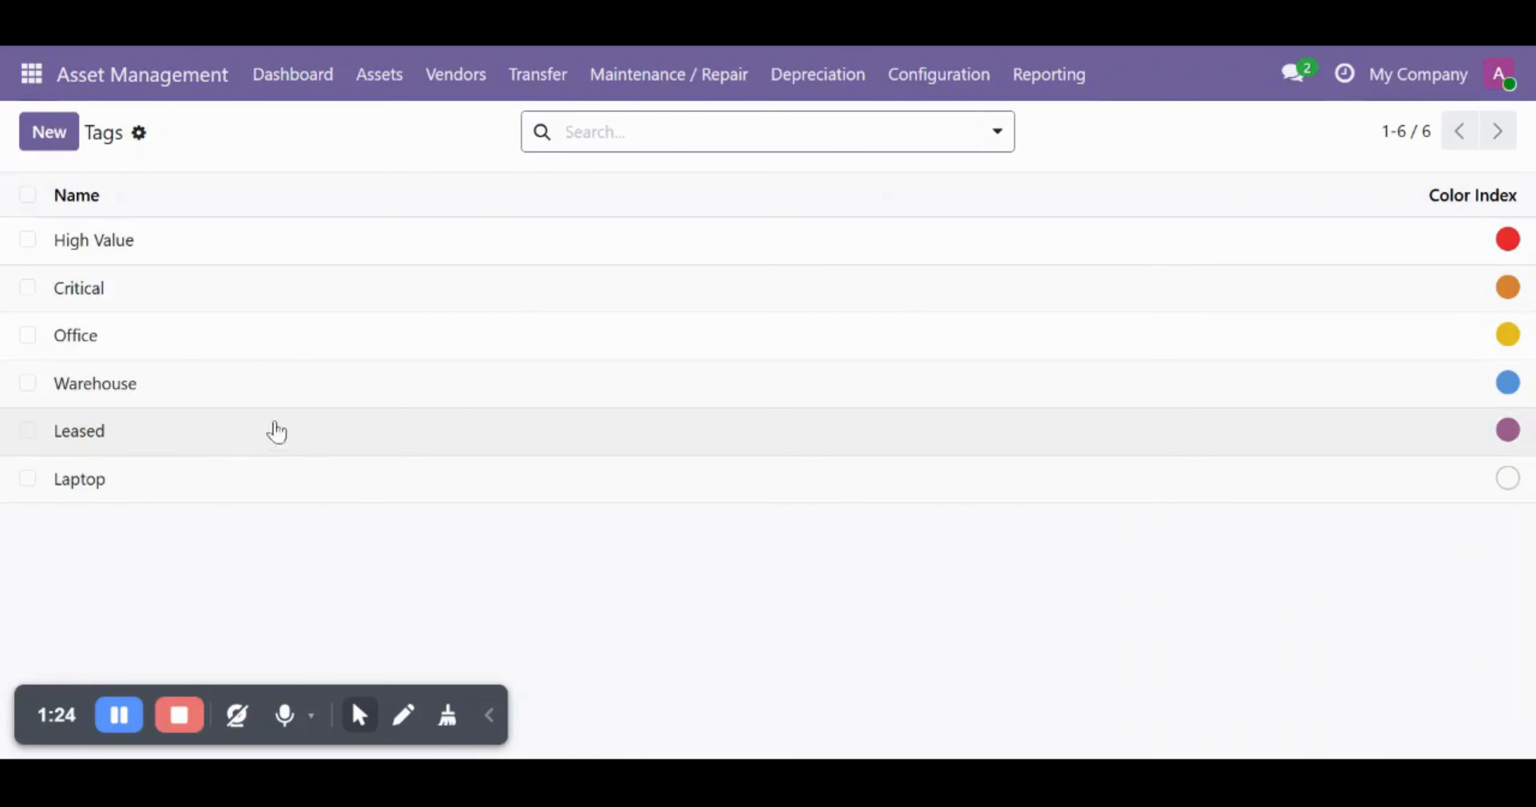
pyautogui.click(24, 144)
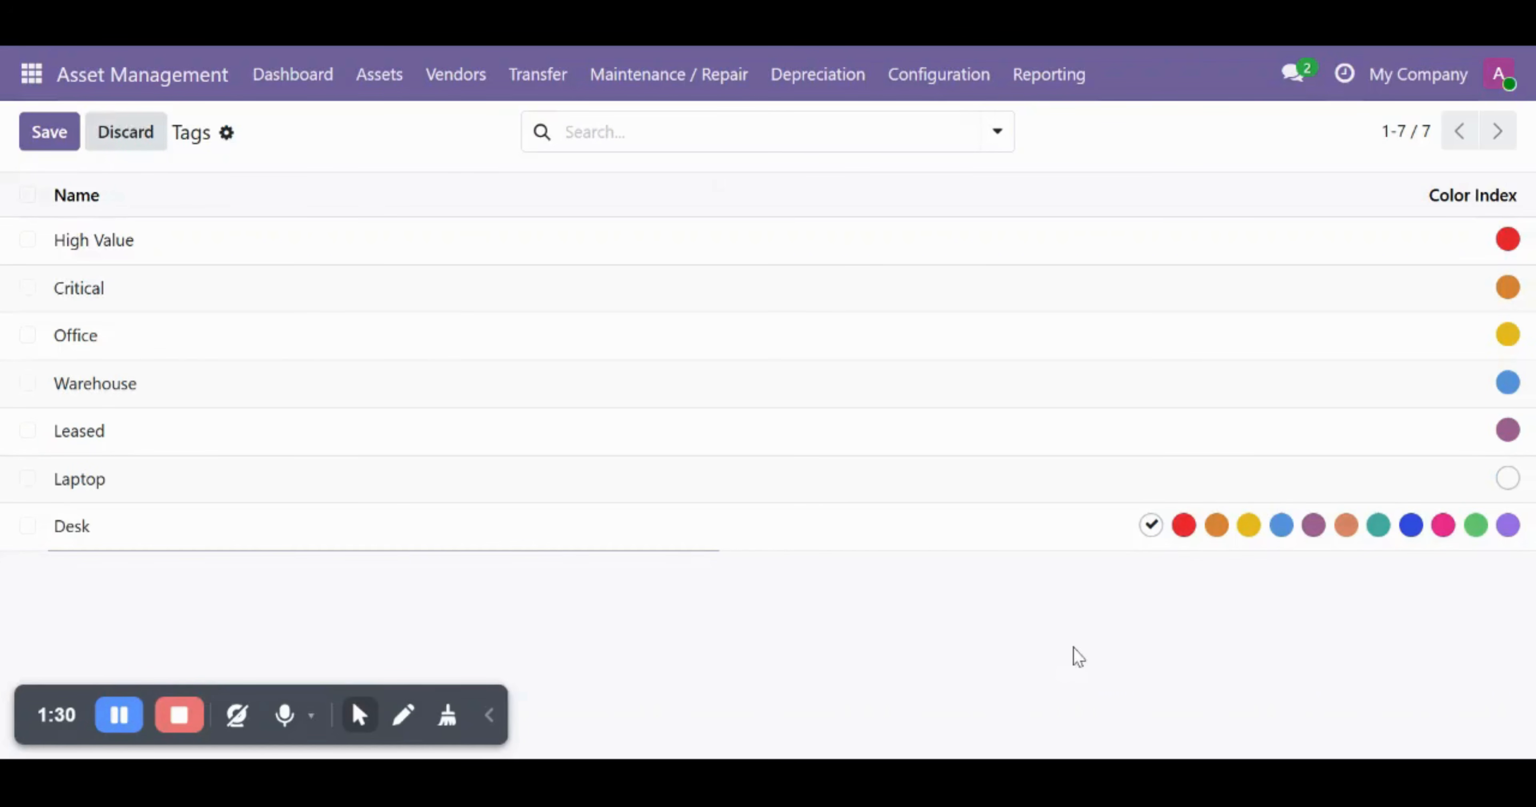
pyautogui.click(1410, 531)
pyautogui.click(70, 143)
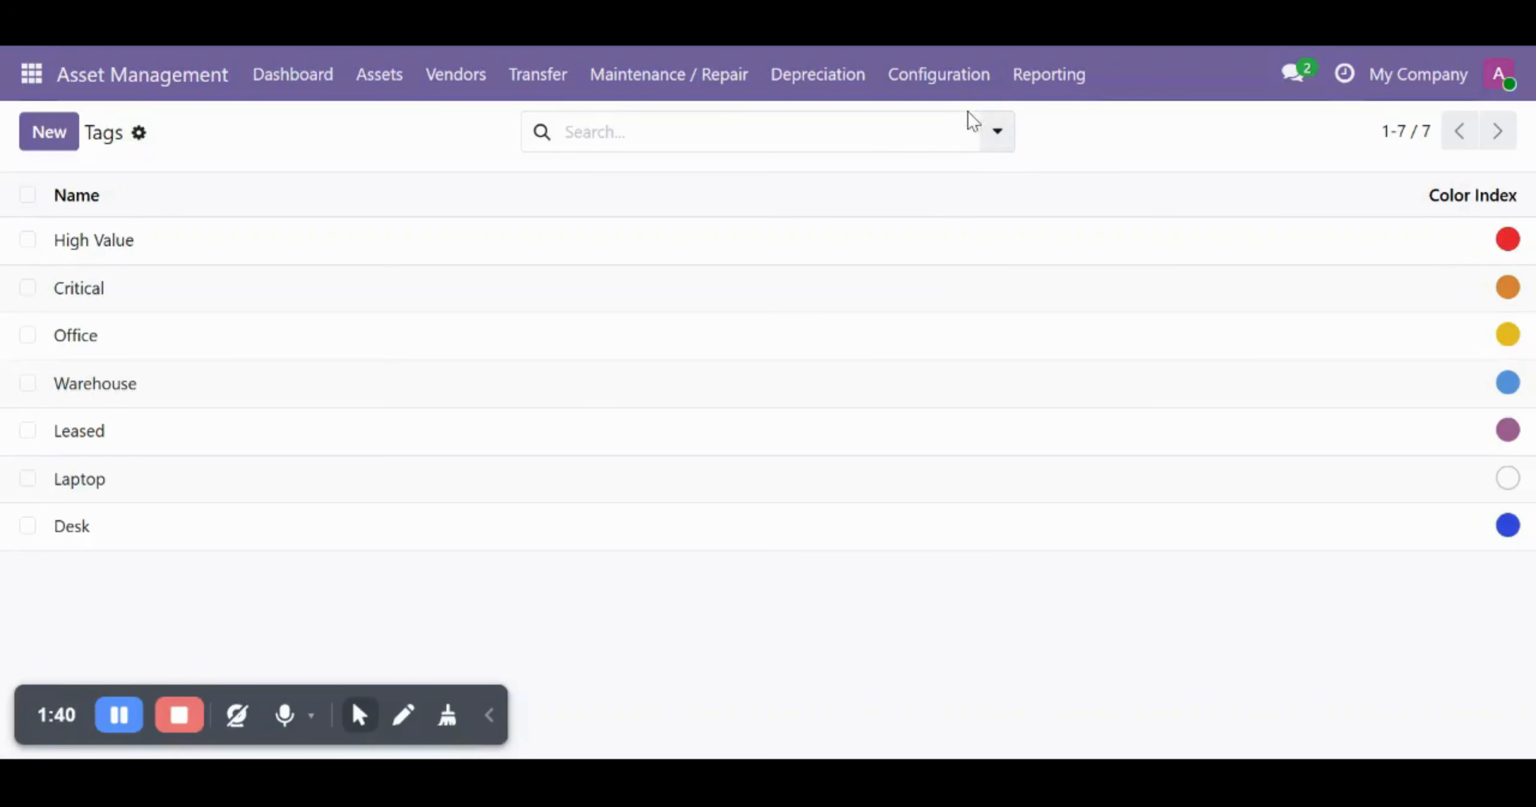
pyautogui.click(938, 86)
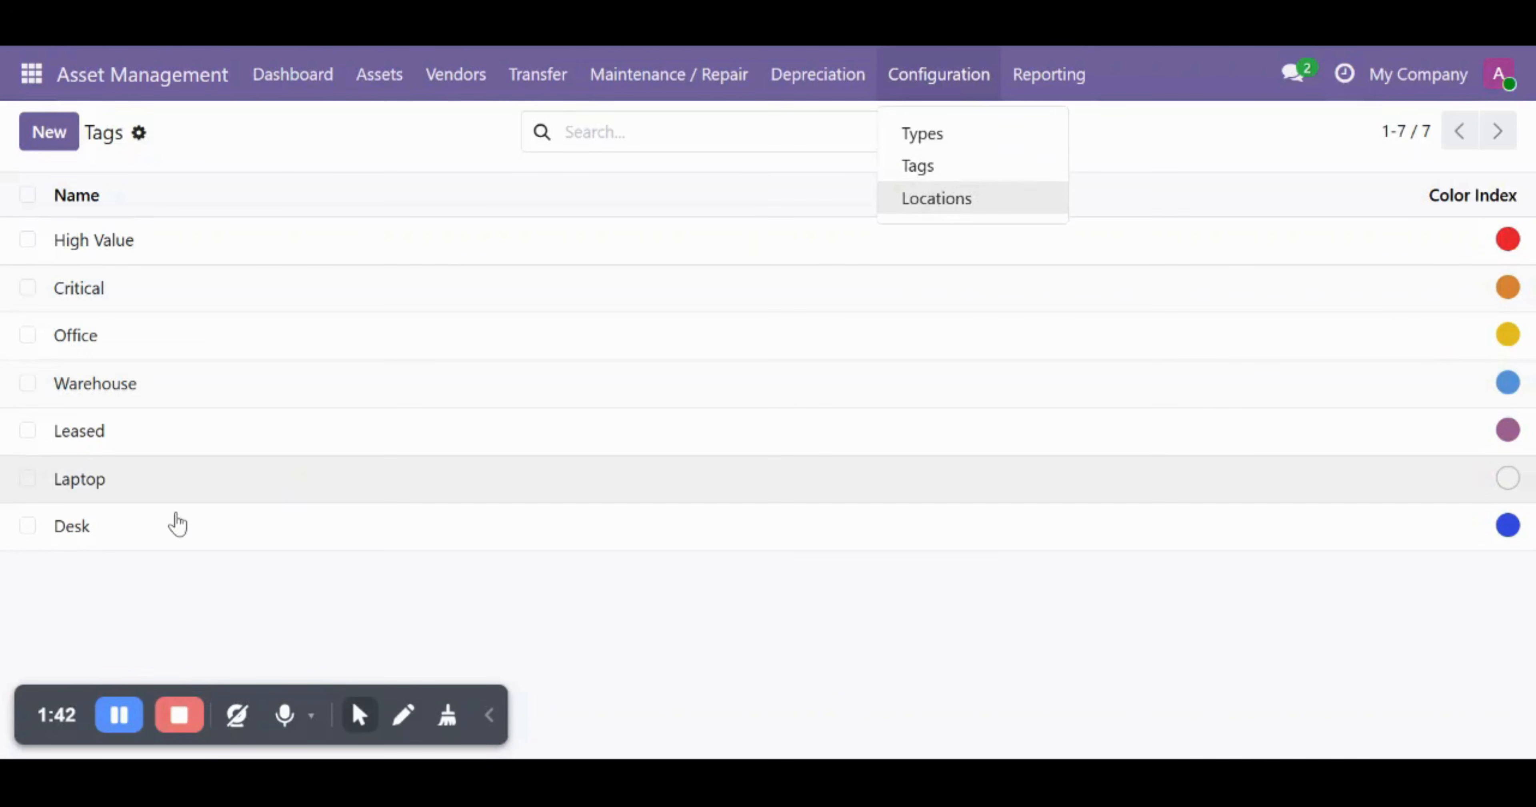
pyautogui.click(229, 588)
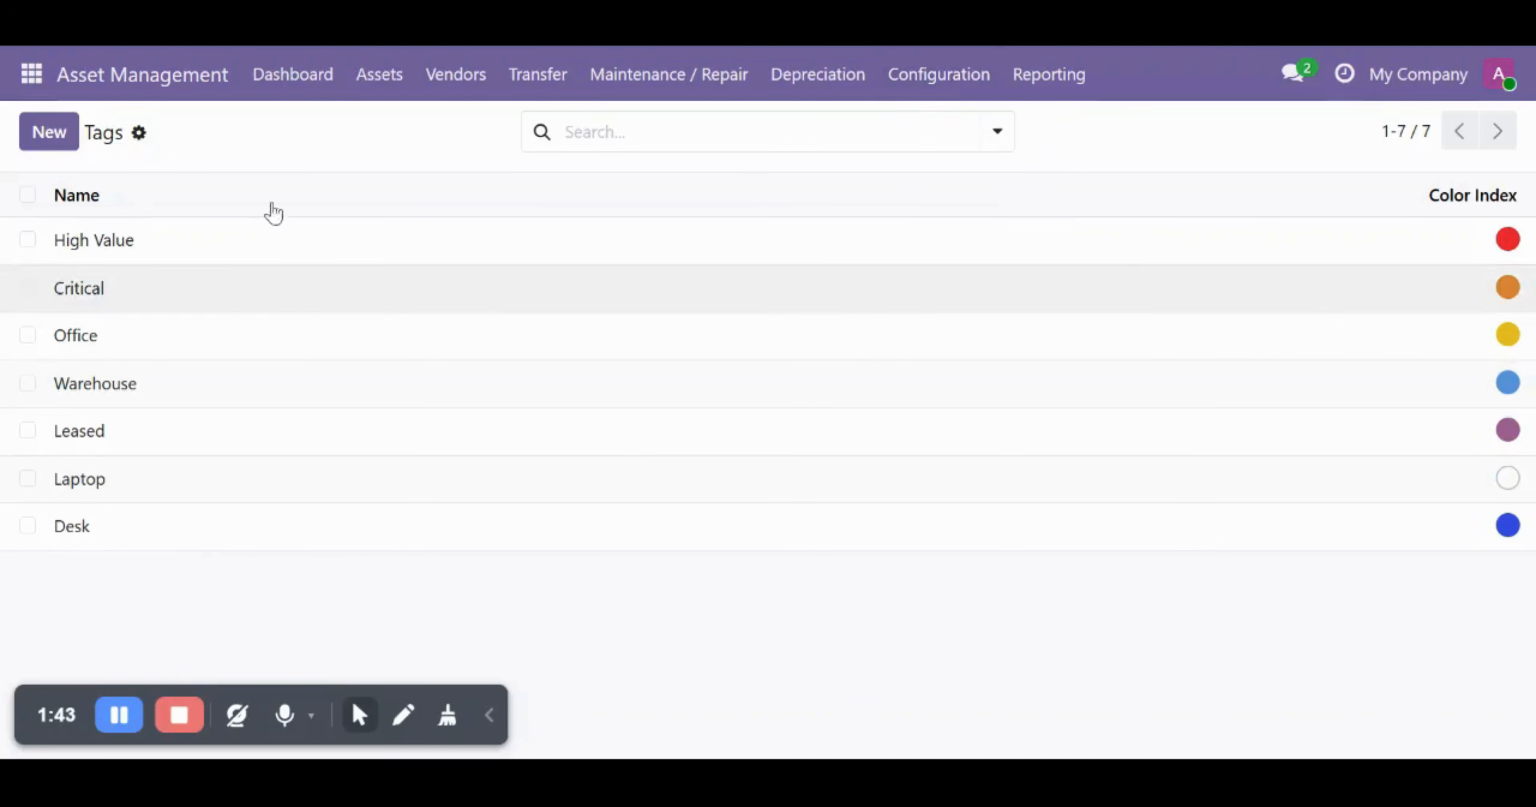
pyautogui.click(373, 89)
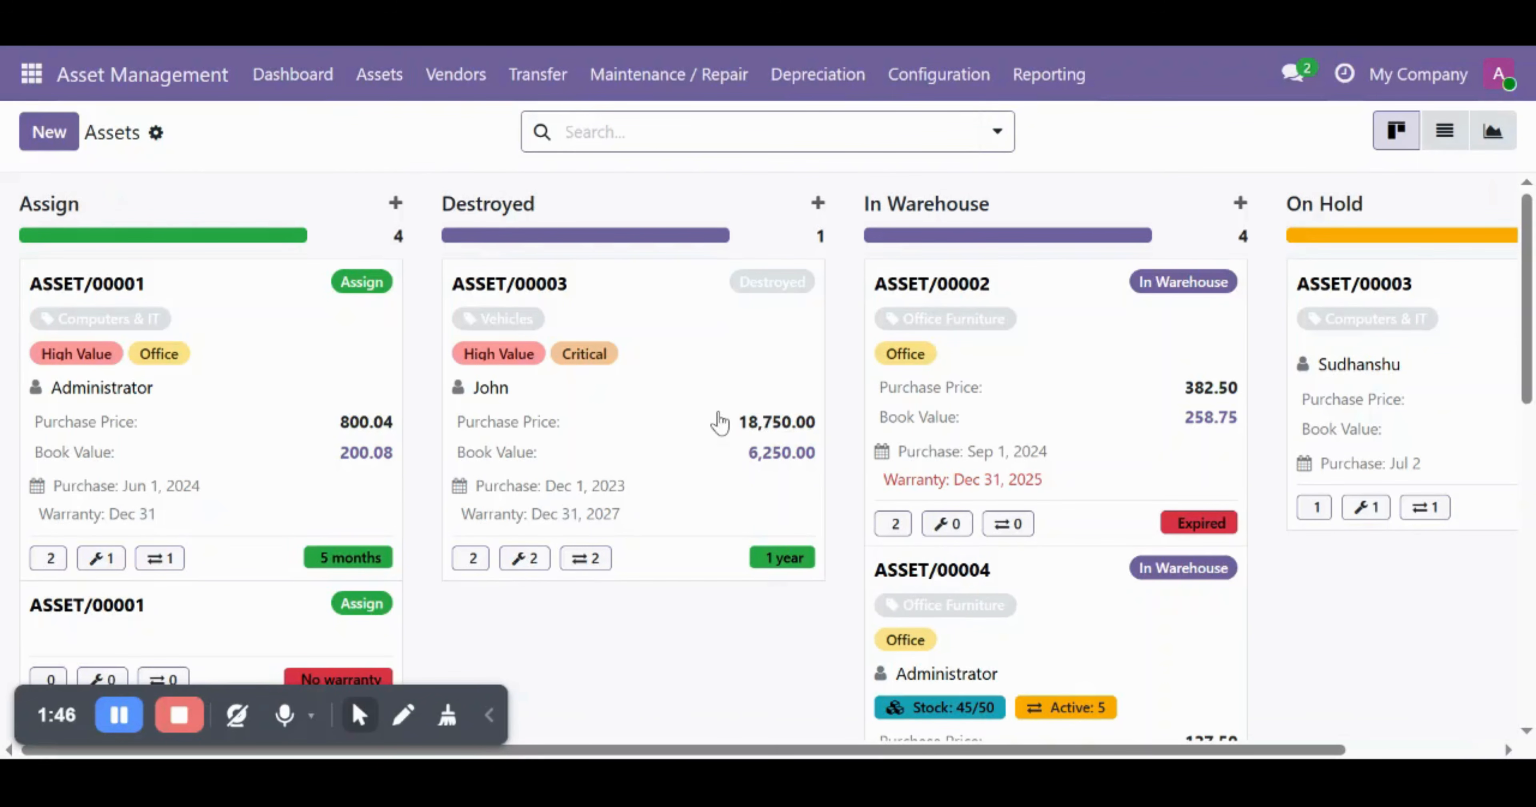
# - Start a new asset tagged Desk with asset type Desks
pyautogui.click(48, 134)
pyautogui.scroll(-2, 440, 537)
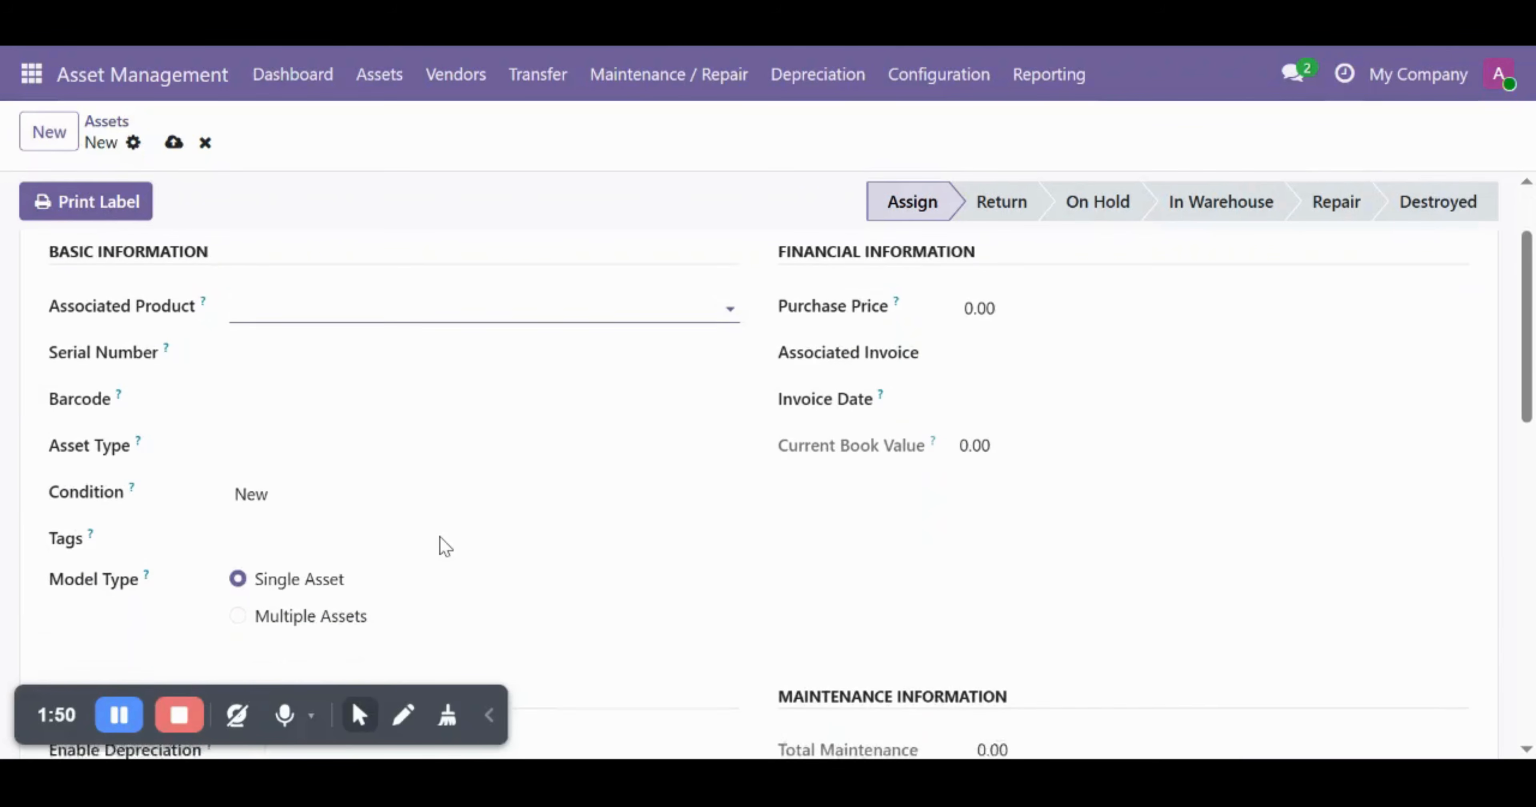
pyautogui.click(322, 537)
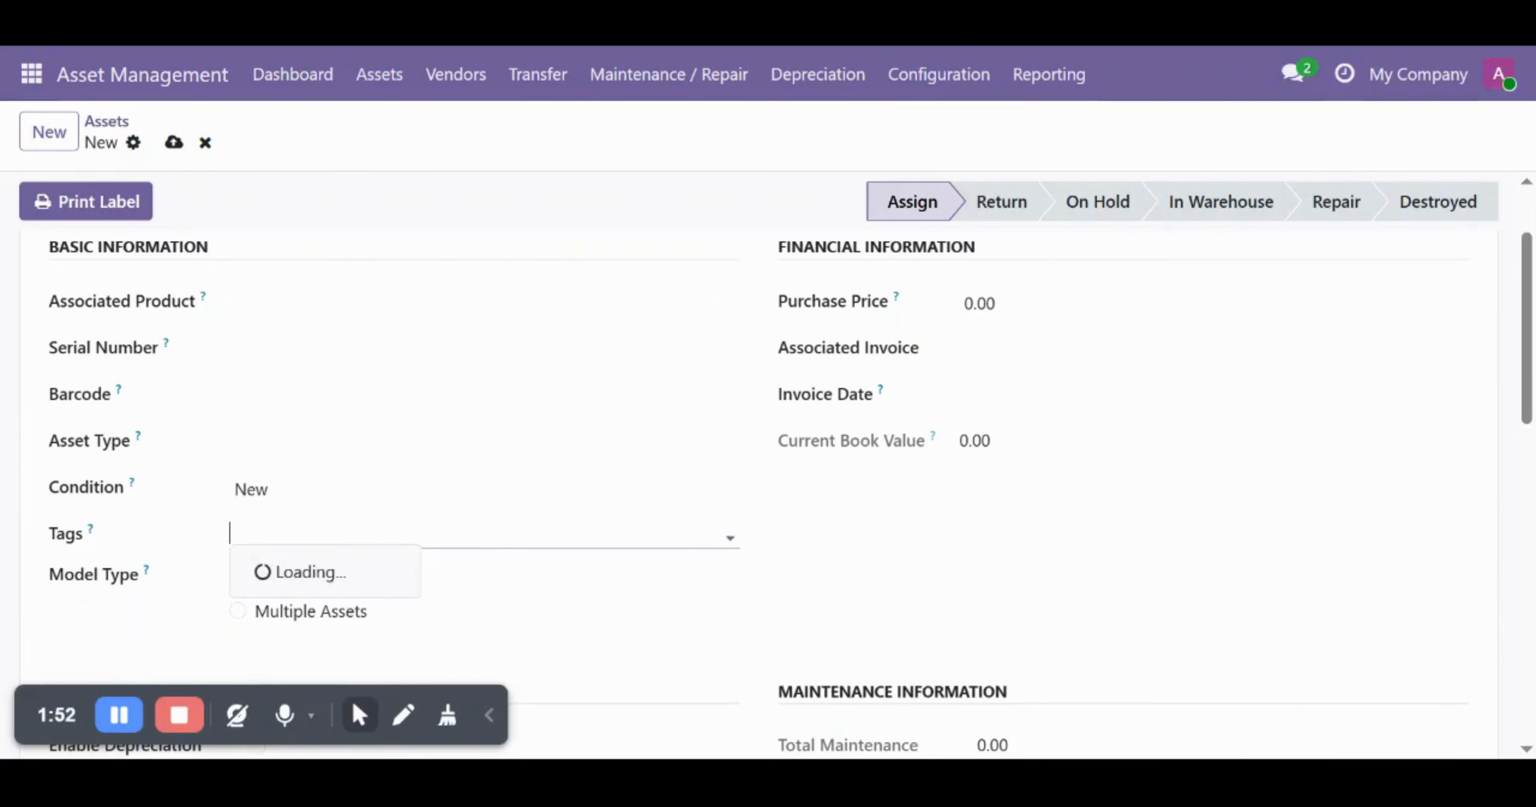
pyautogui.click(319, 470)
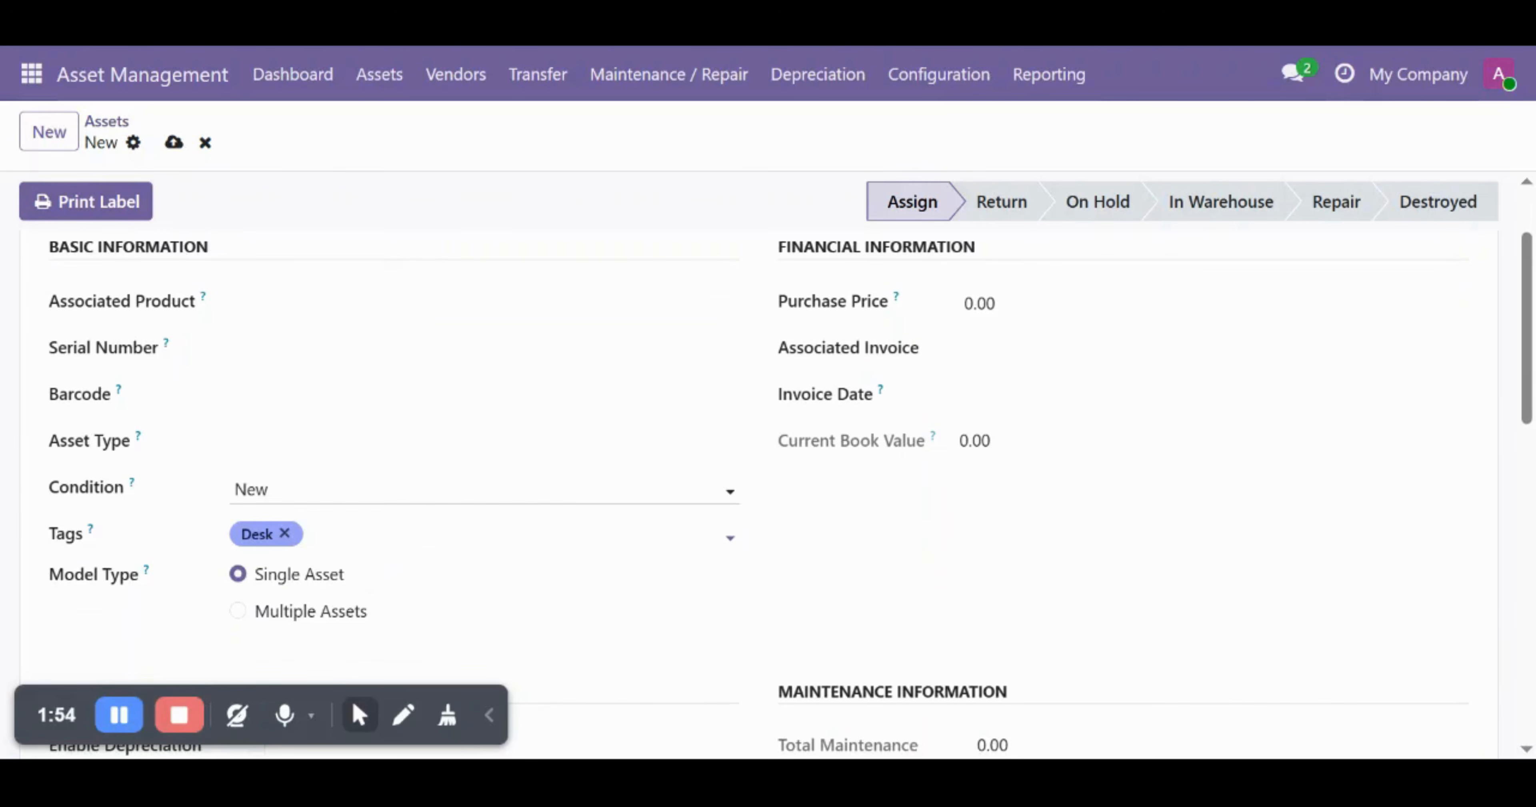
pyautogui.click(286, 443)
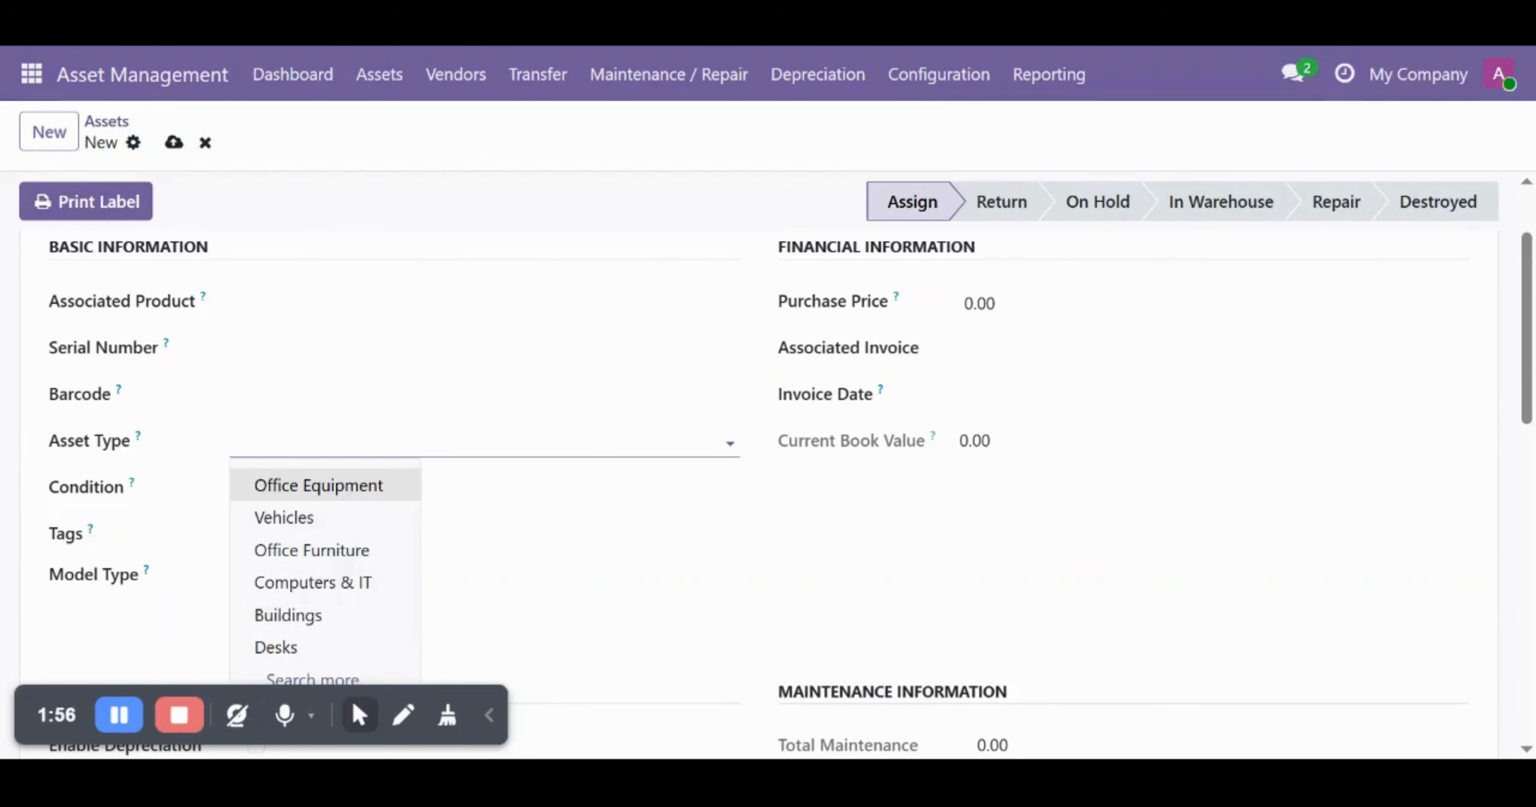
pyautogui.click(280, 648)
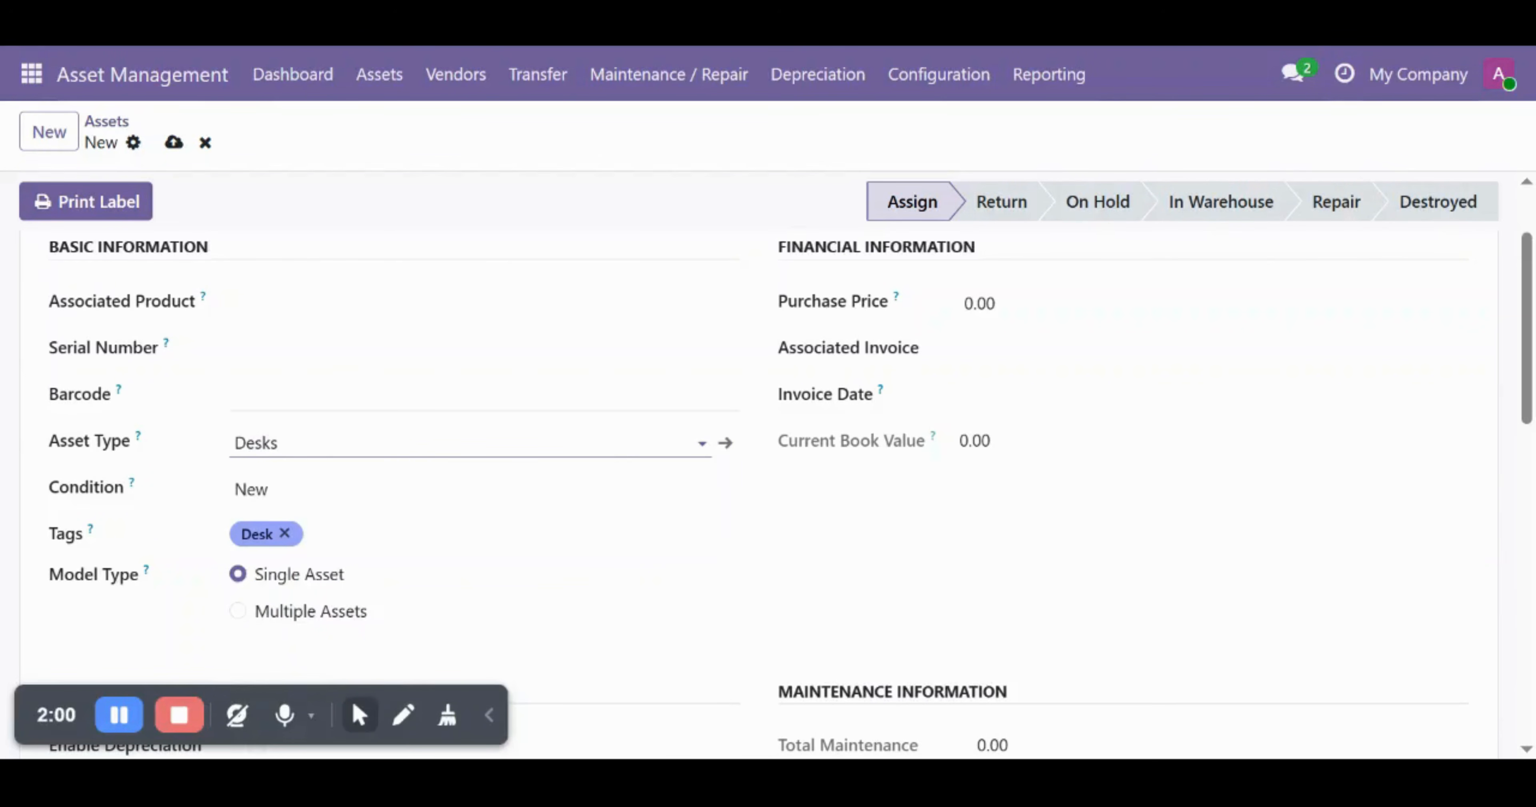
pyautogui.click(944, 96)
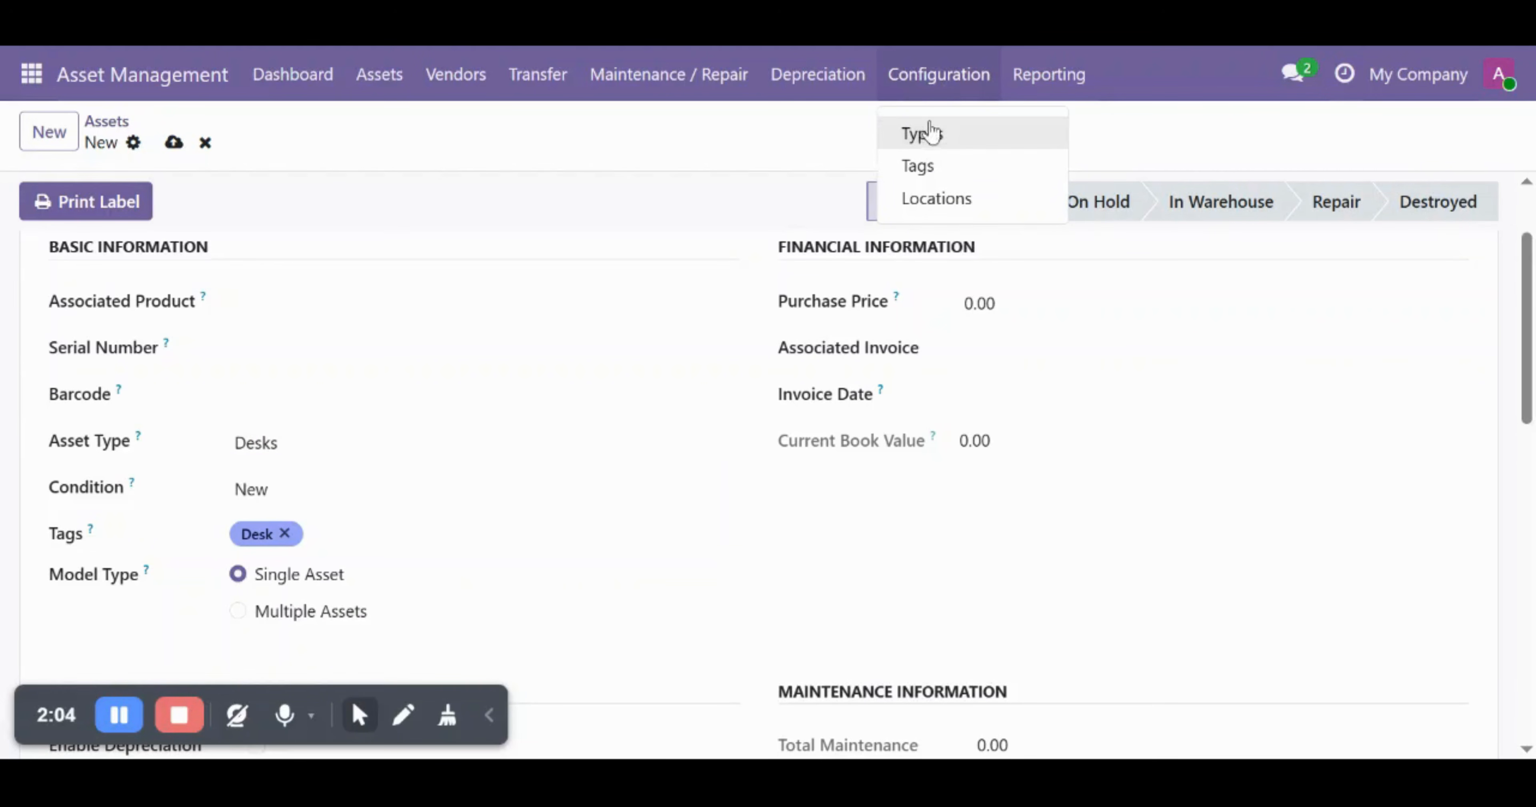
# - Add and save a location named United Kingdom (stock WH/United Kingdom), then return to the assets board
pyautogui.click(963, 208)
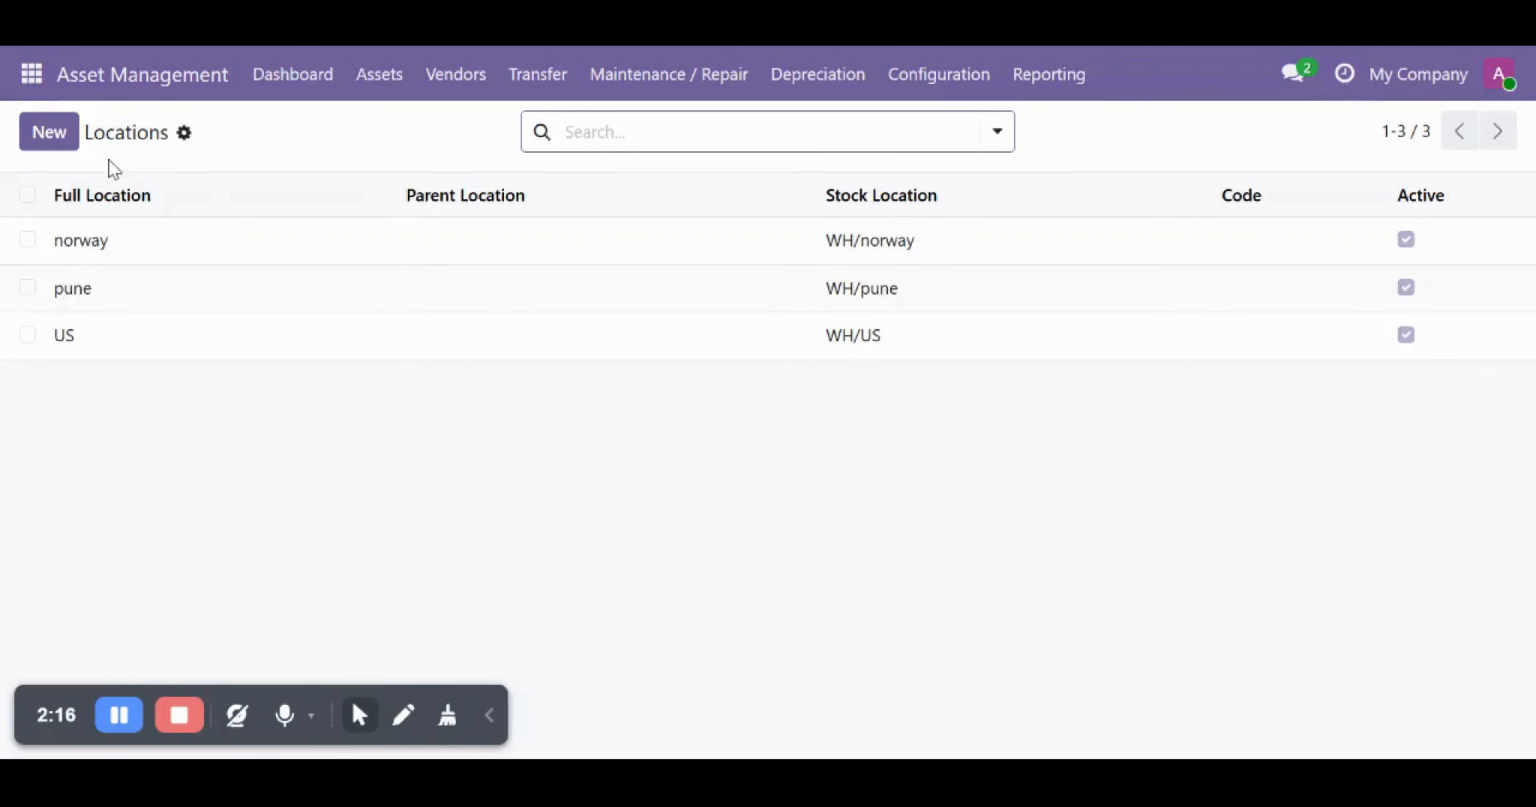
pyautogui.click(49, 132)
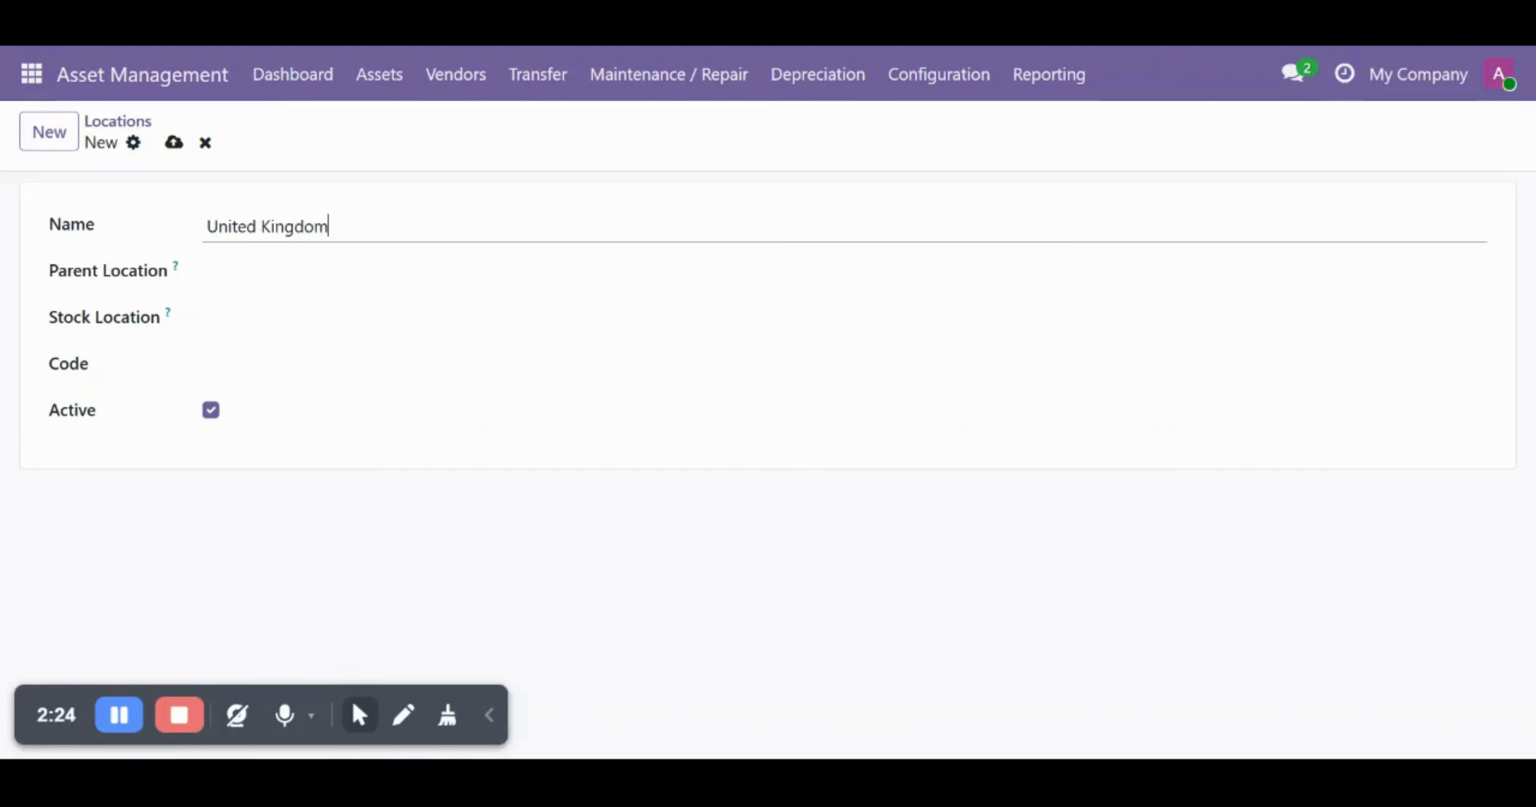
pyautogui.press('Tab')
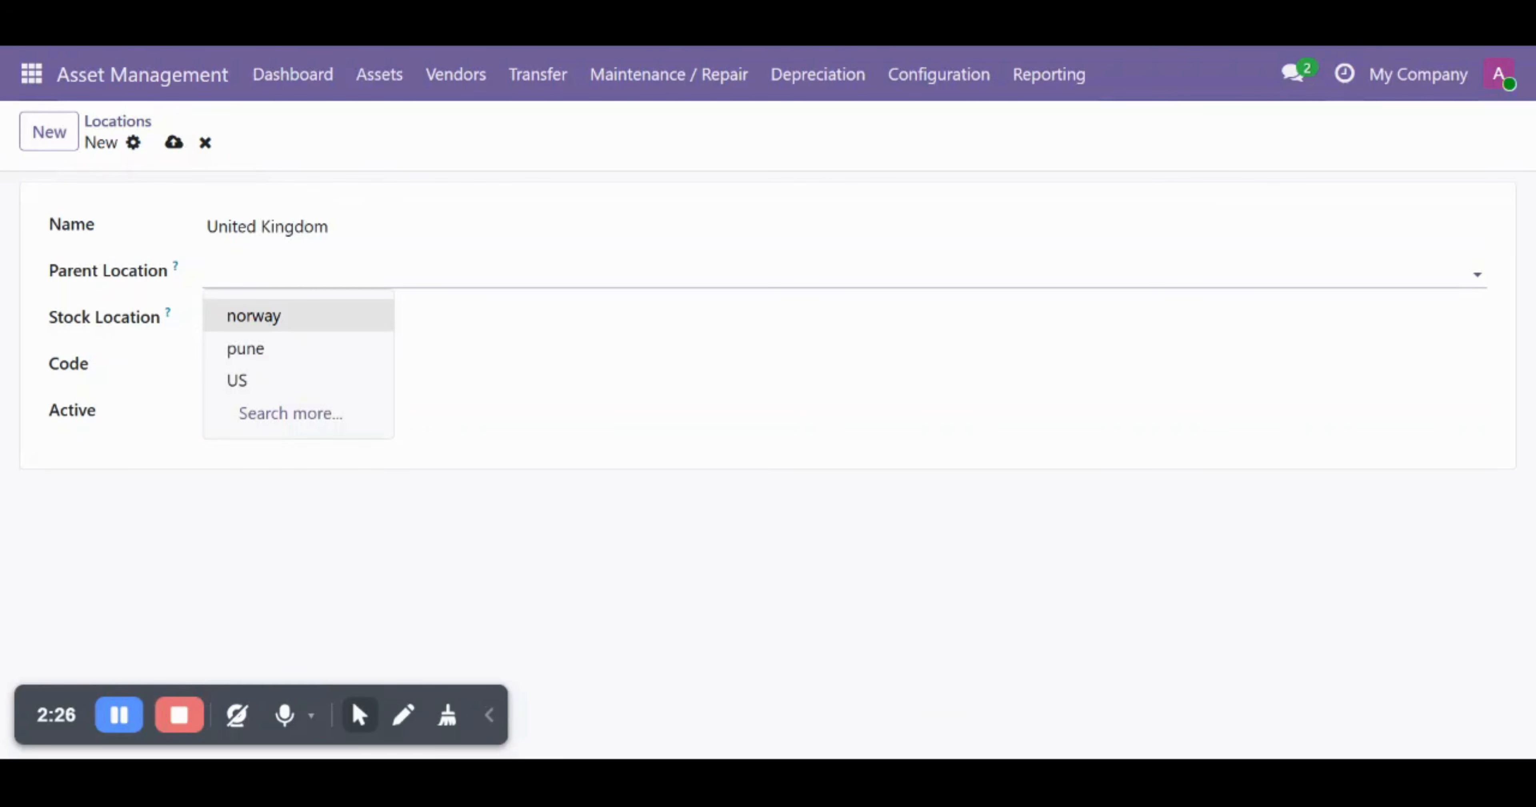
pyautogui.click(298, 273)
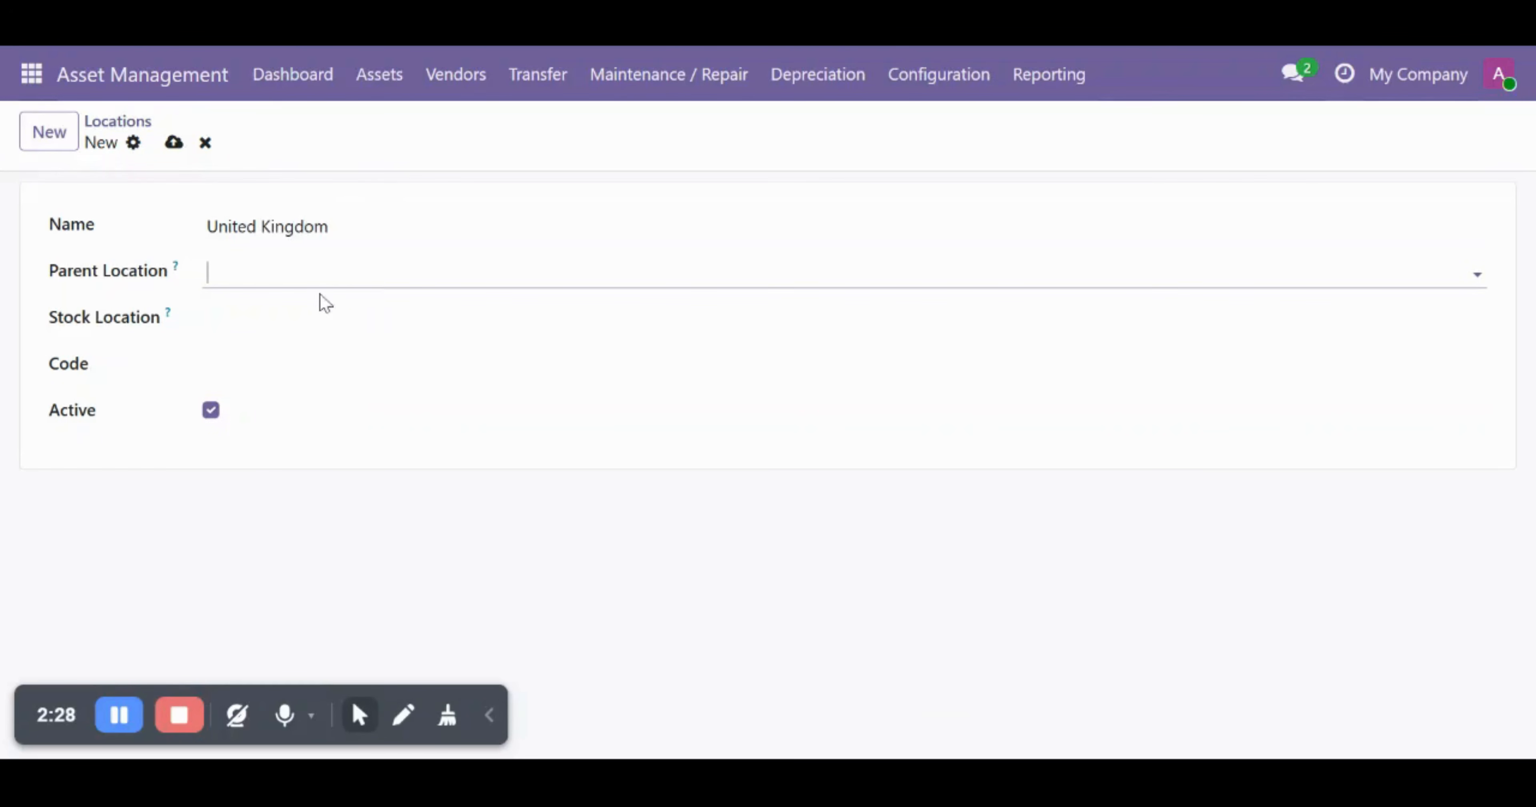
pyautogui.click(298, 319)
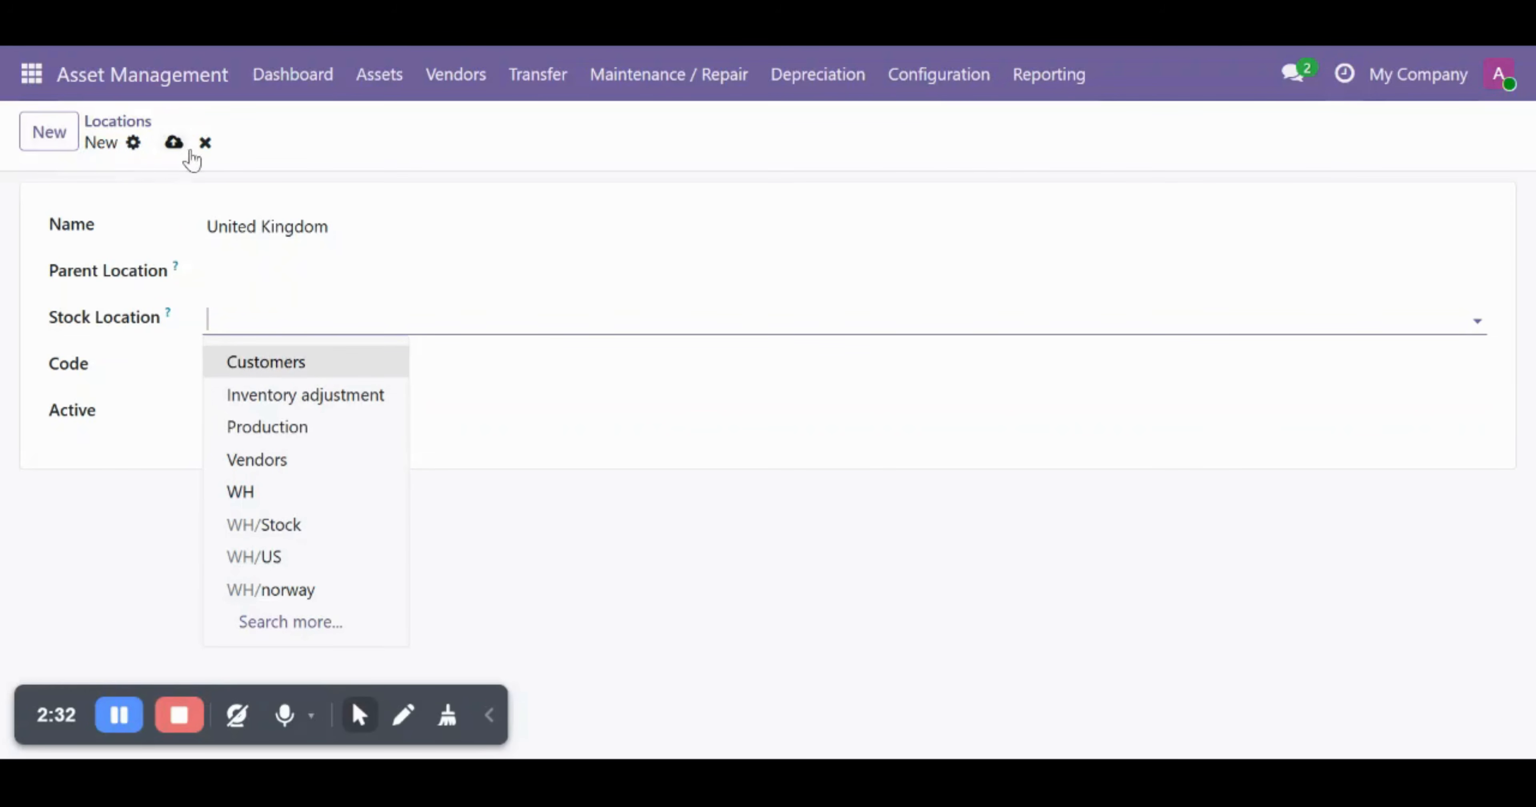
pyautogui.click(175, 152)
pyautogui.click(175, 151)
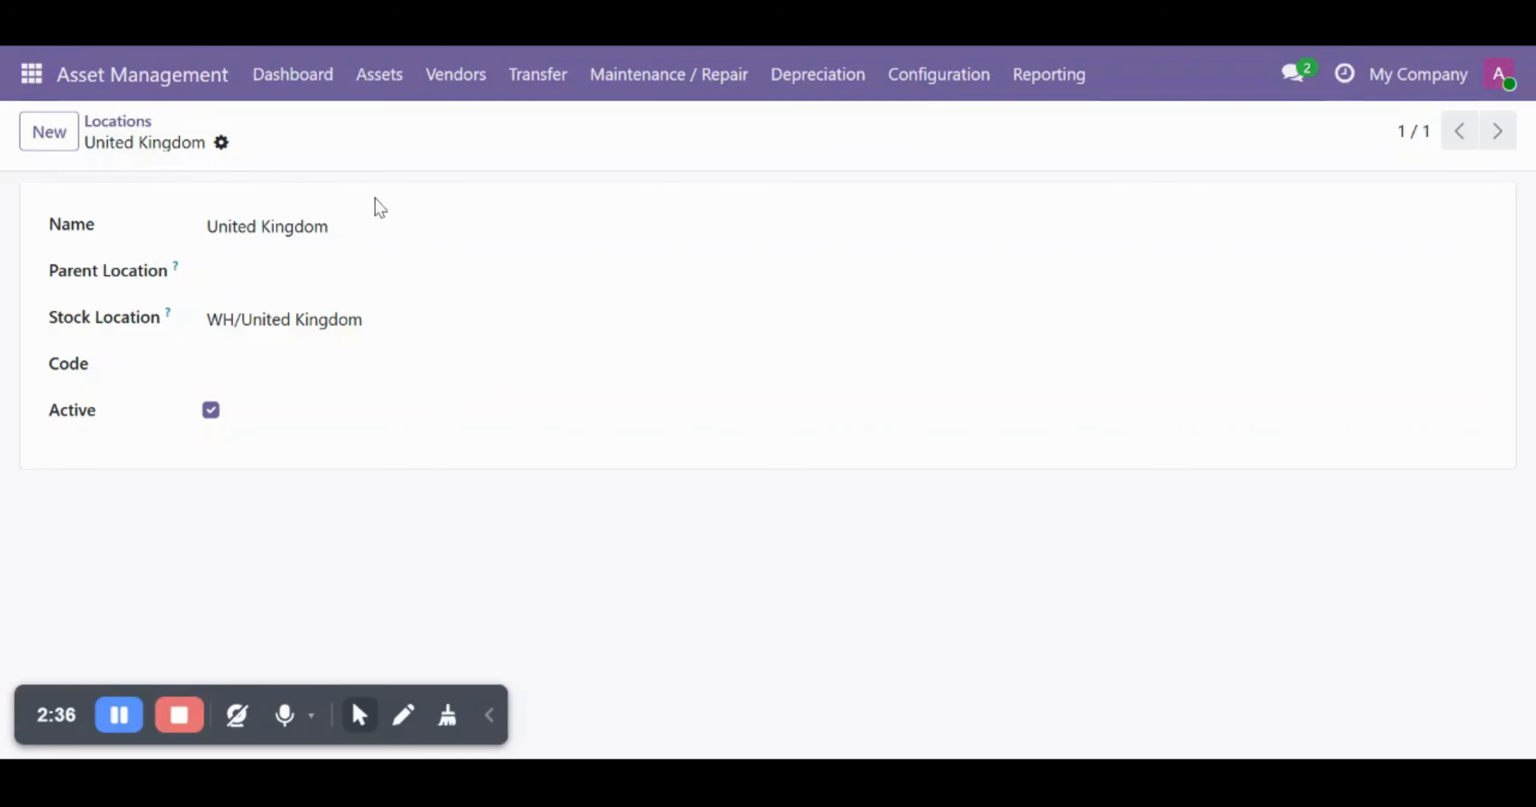
pyautogui.click(397, 92)
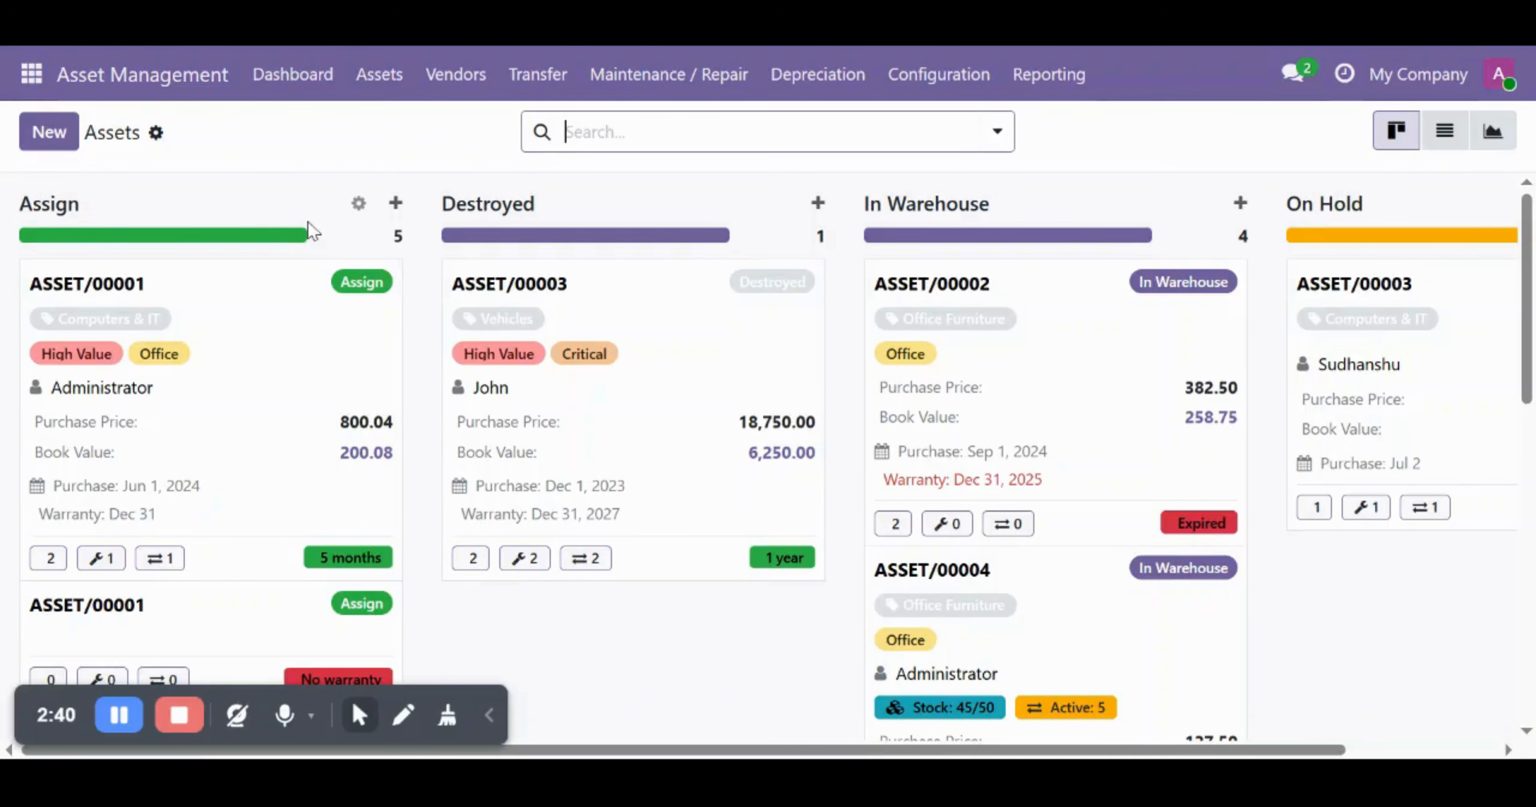
# - Start another new asset with a transfer line whose destination location is United Kingdom
pyautogui.click(35, 157)
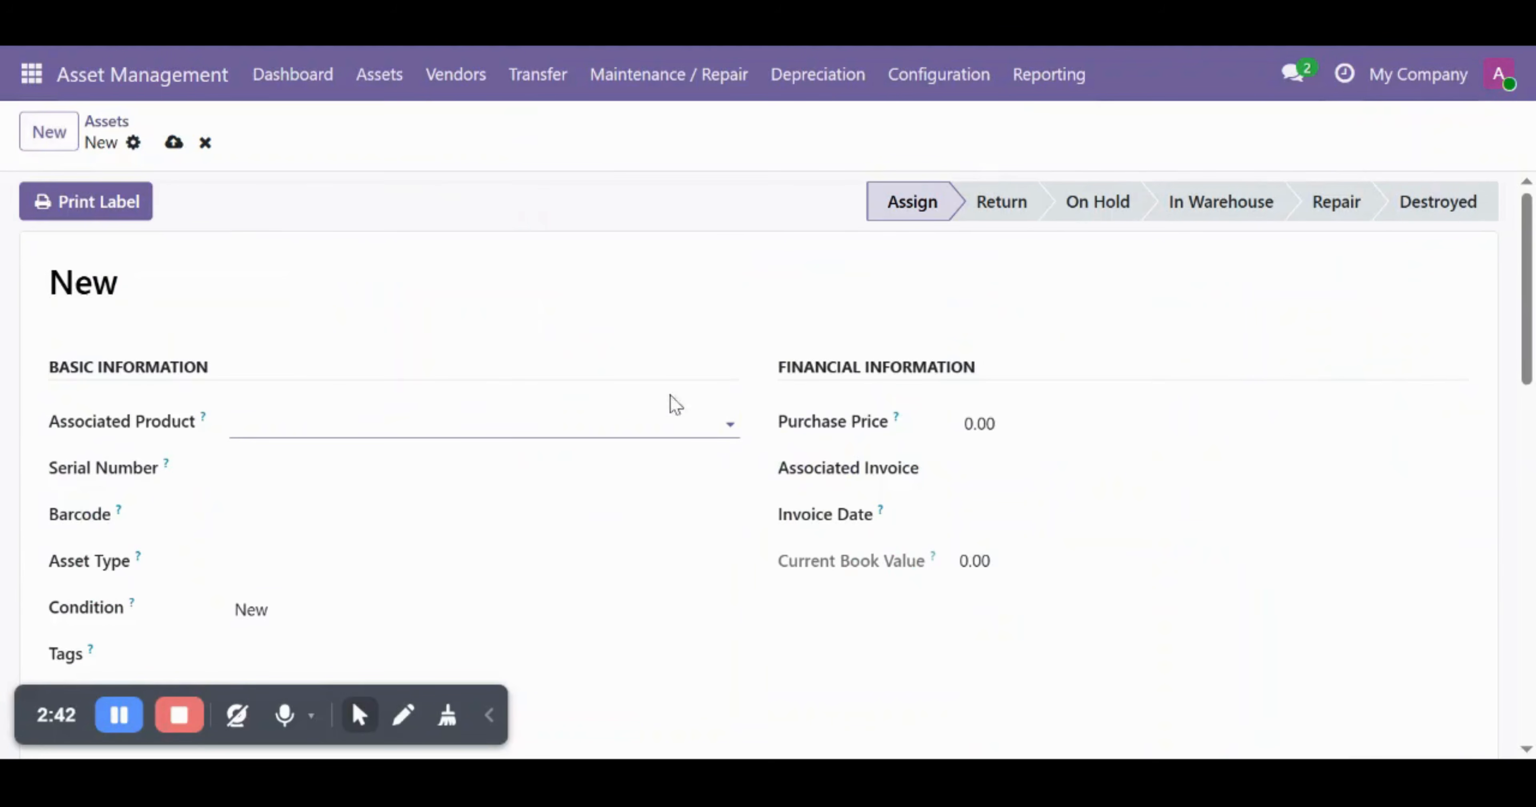
pyautogui.scroll(-4, 631, 602)
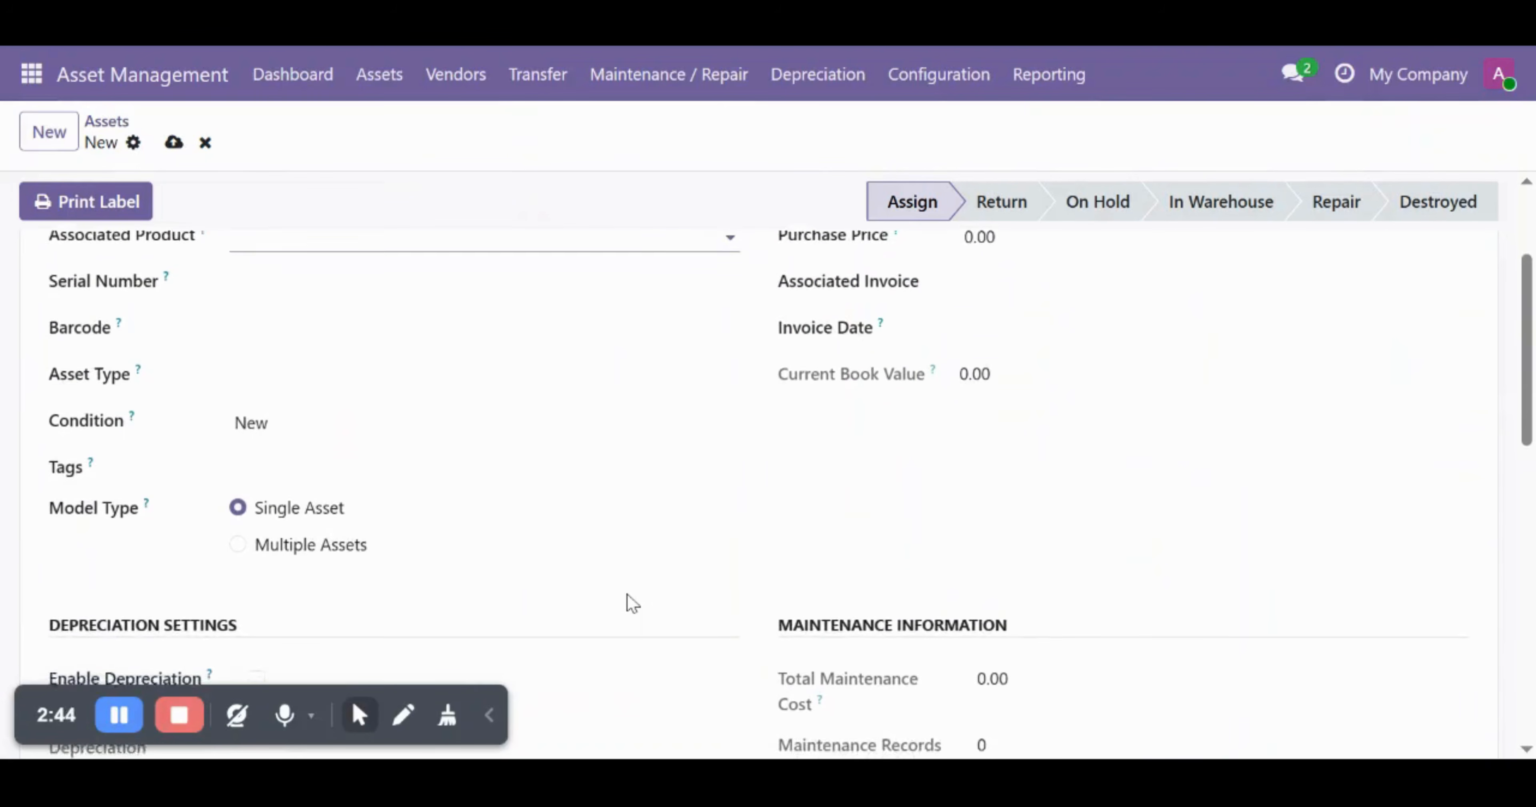
pyautogui.scroll(-10, 631, 603)
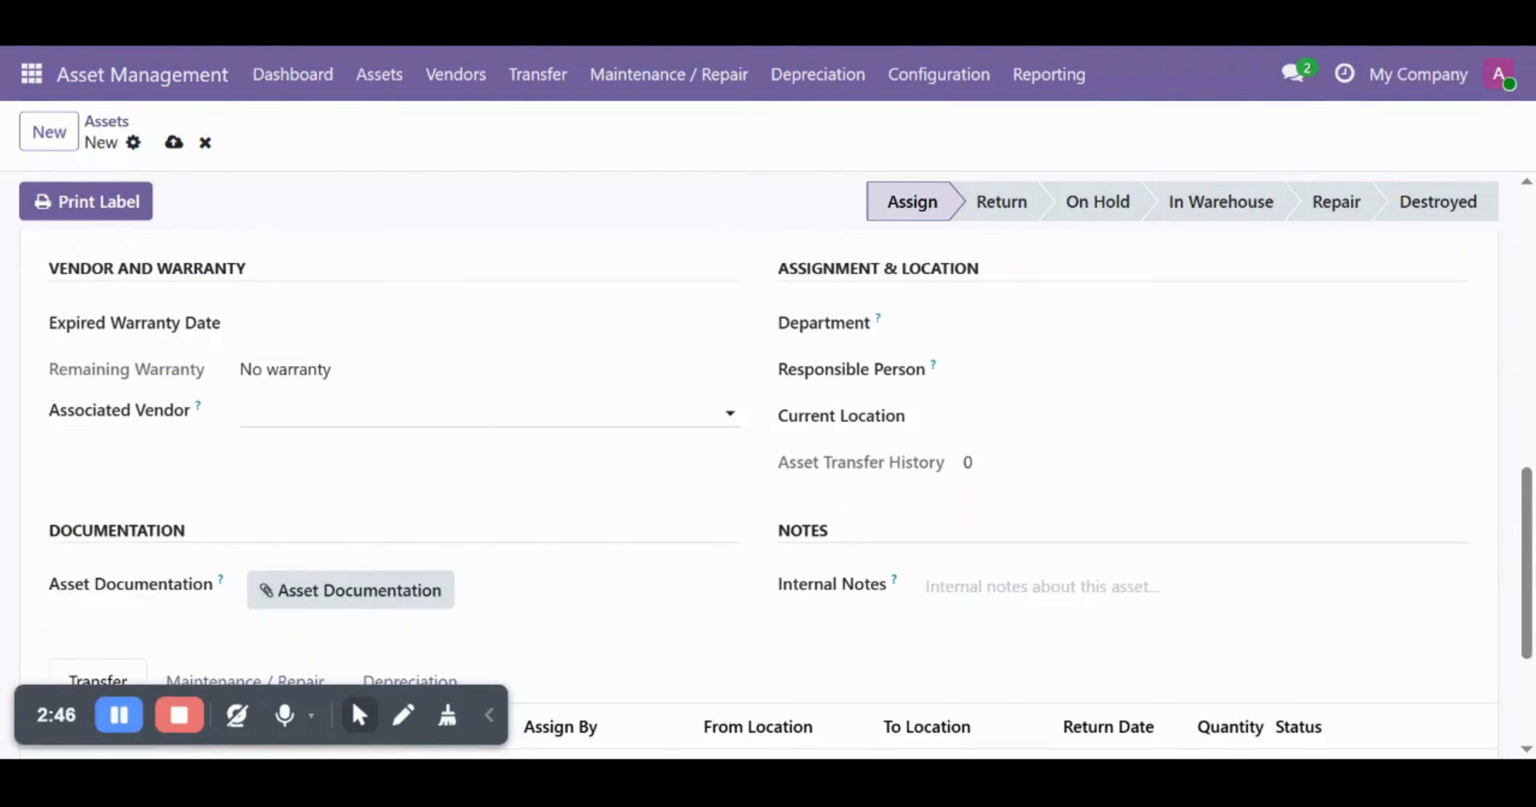
pyautogui.scroll(-2, 629, 601)
pyautogui.scroll(5, 627, 600)
pyautogui.scroll(-7, 627, 600)
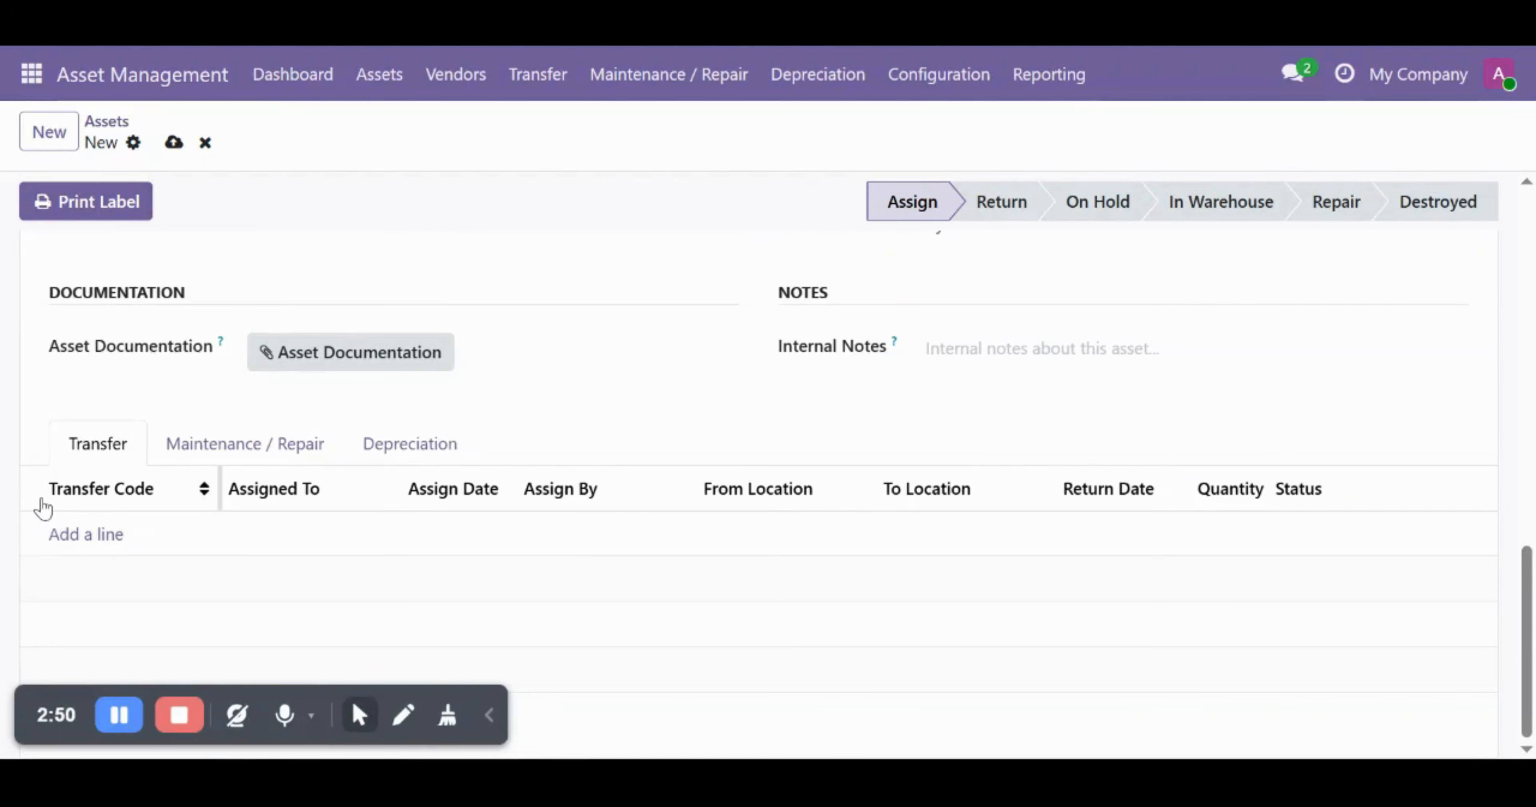
pyautogui.click(73, 533)
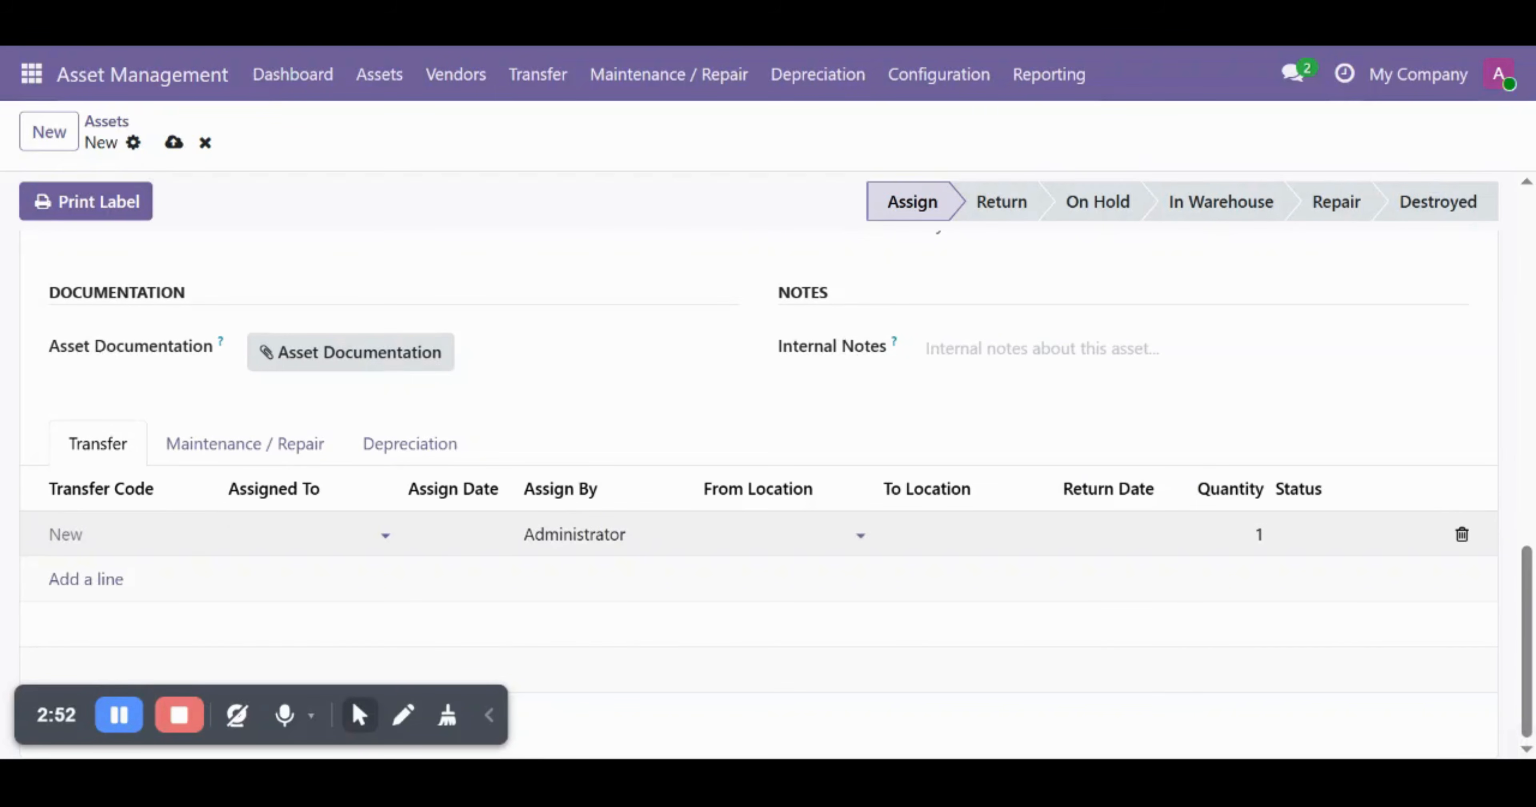
pyautogui.click(1014, 535)
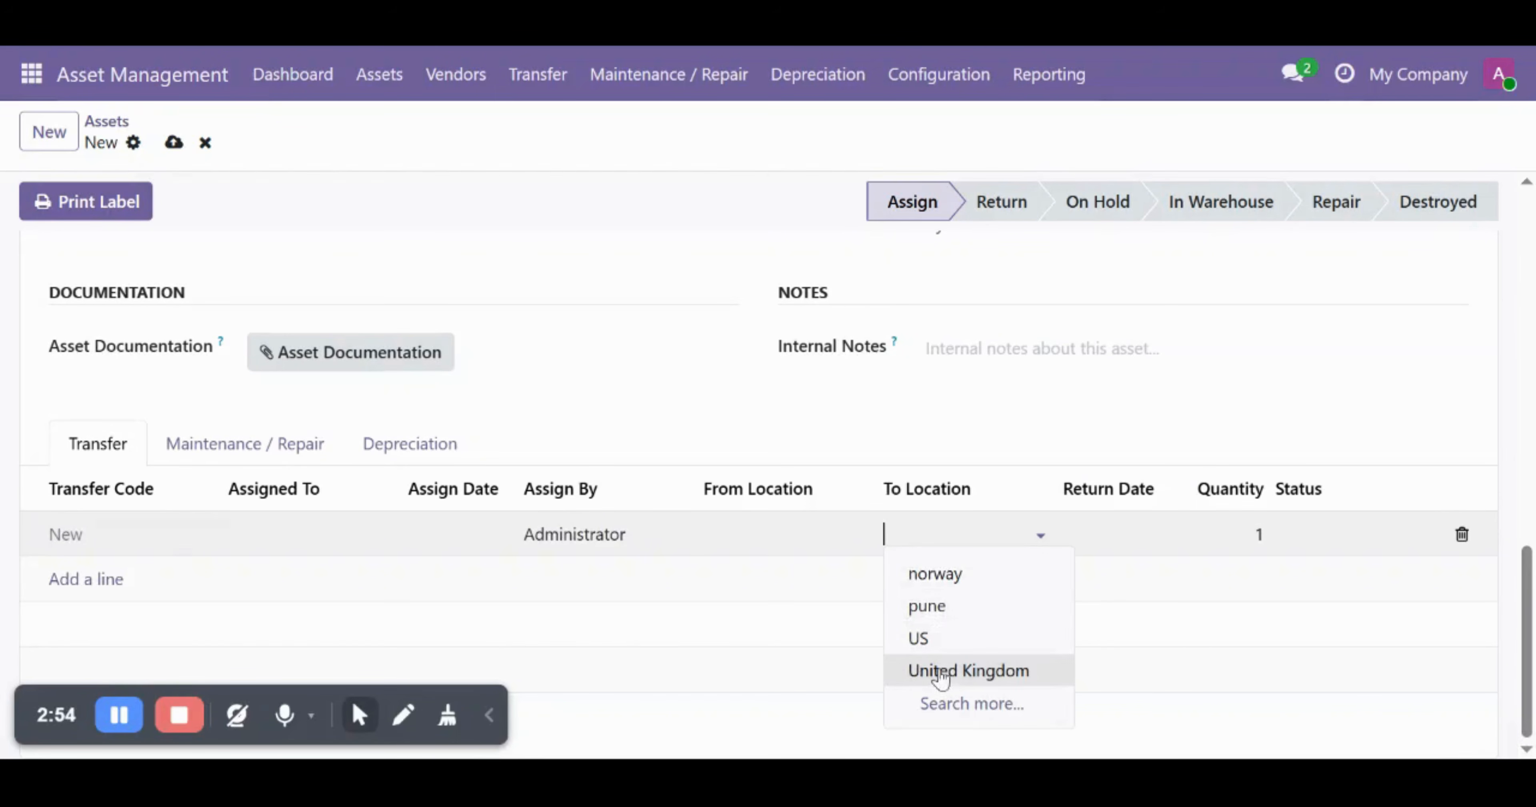
pyautogui.click(941, 675)
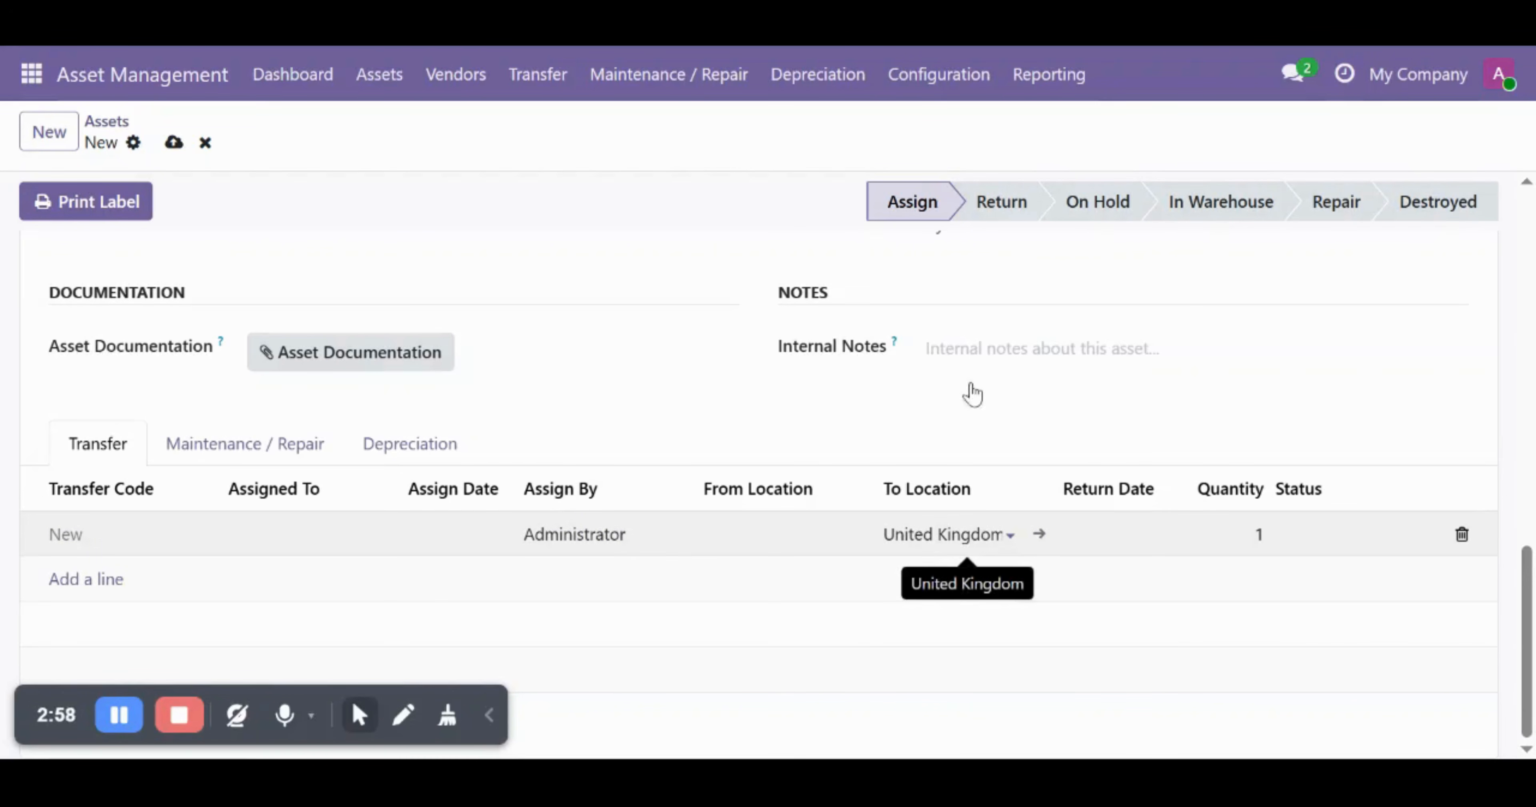
pyautogui.click(938, 89)
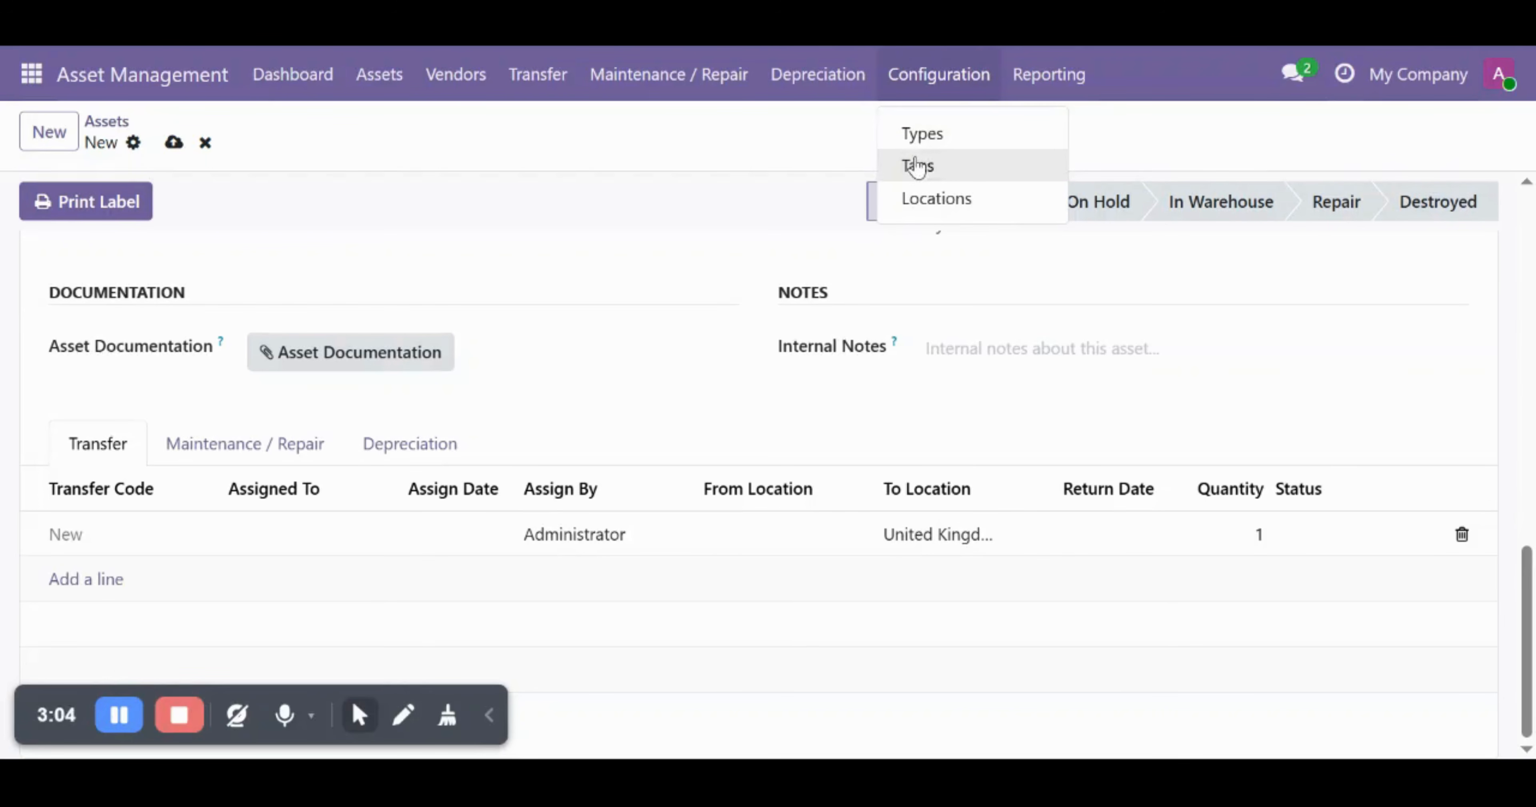
pyautogui.click(958, 206)
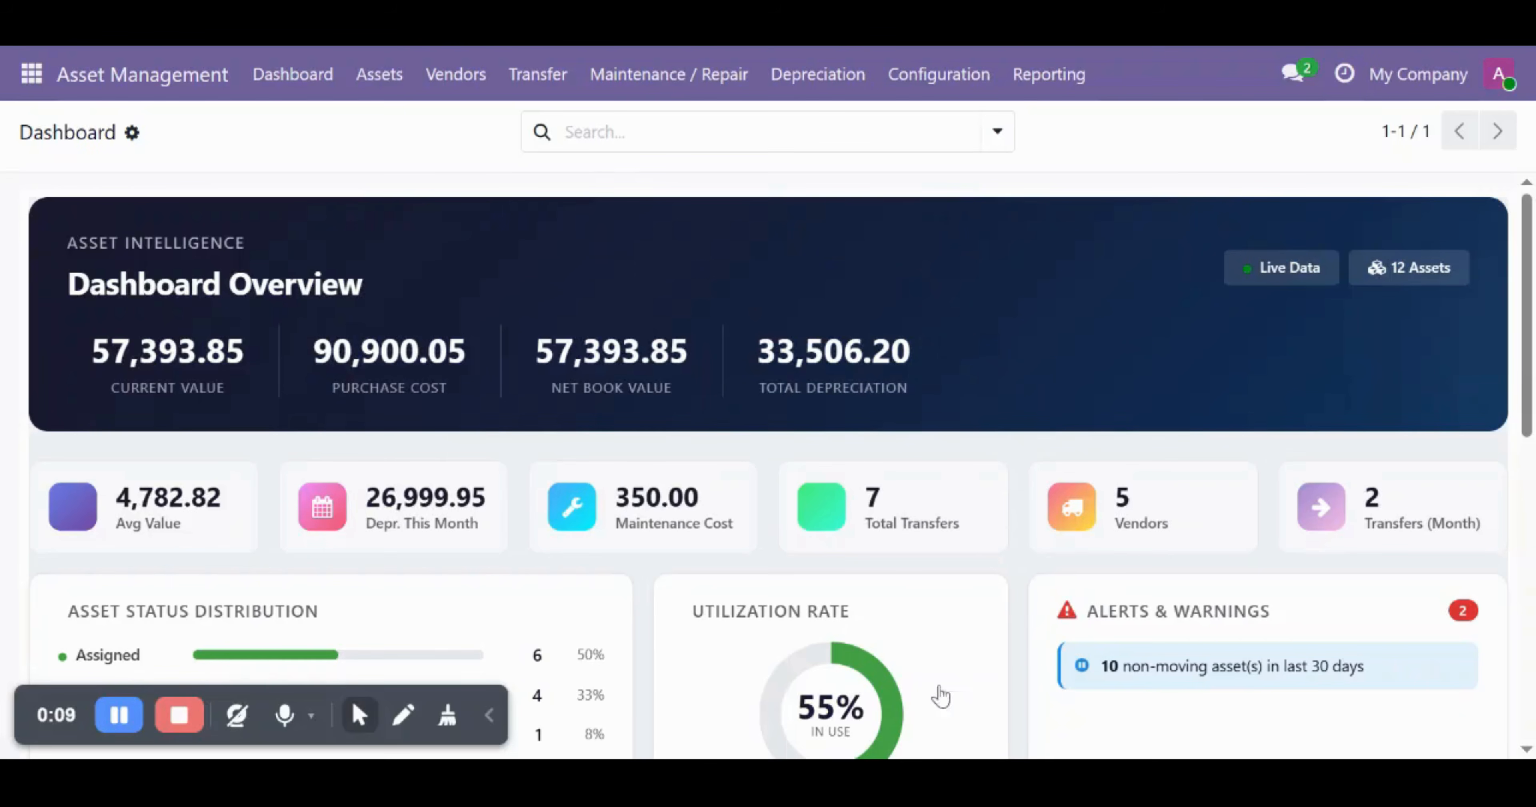
pyautogui.scroll(-6, 953, 618)
pyautogui.scroll(6, 954, 617)
pyautogui.scroll(-2, 972, 423)
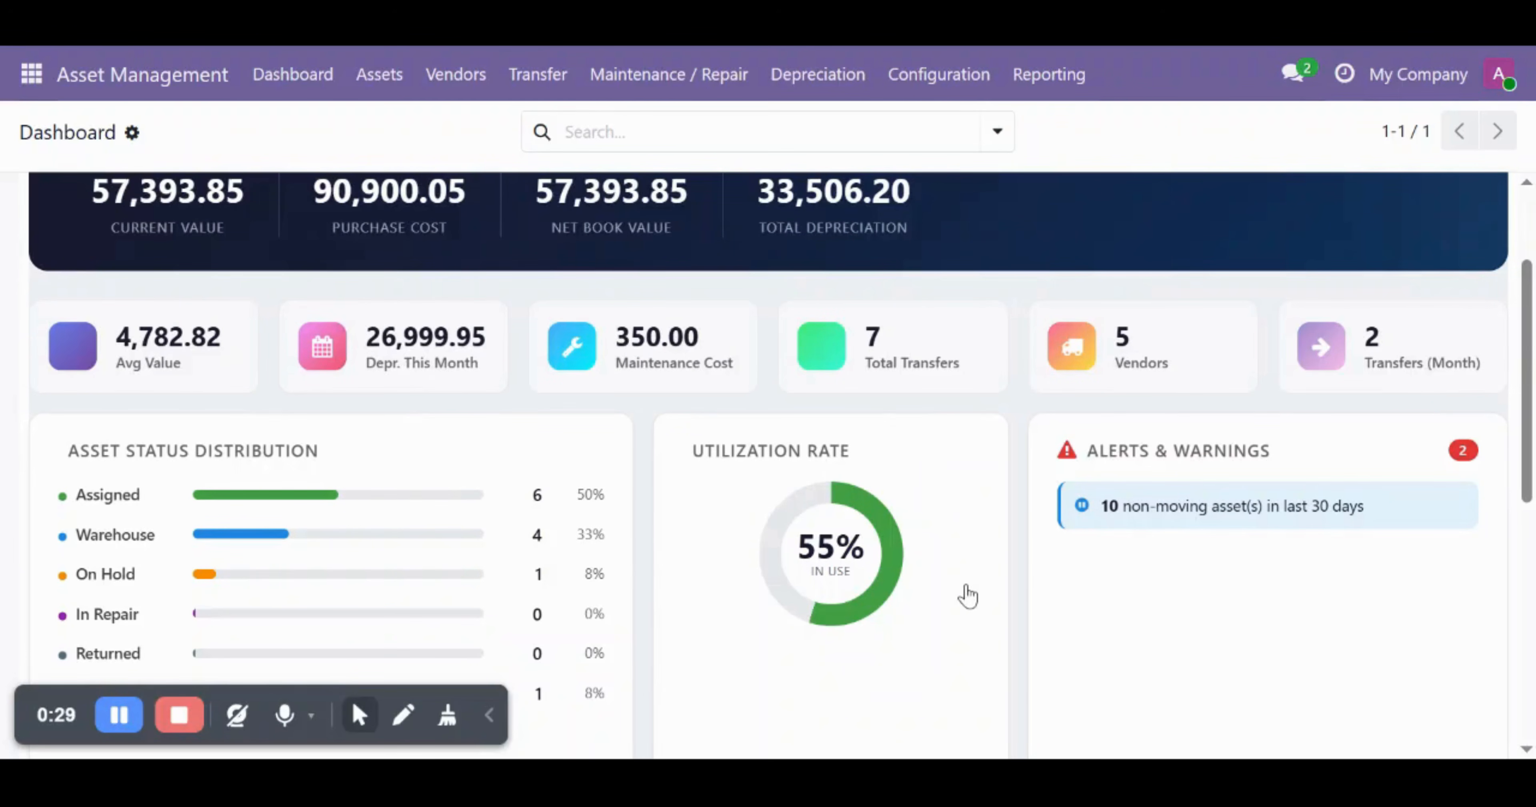
pyautogui.scroll(-7, 968, 595)
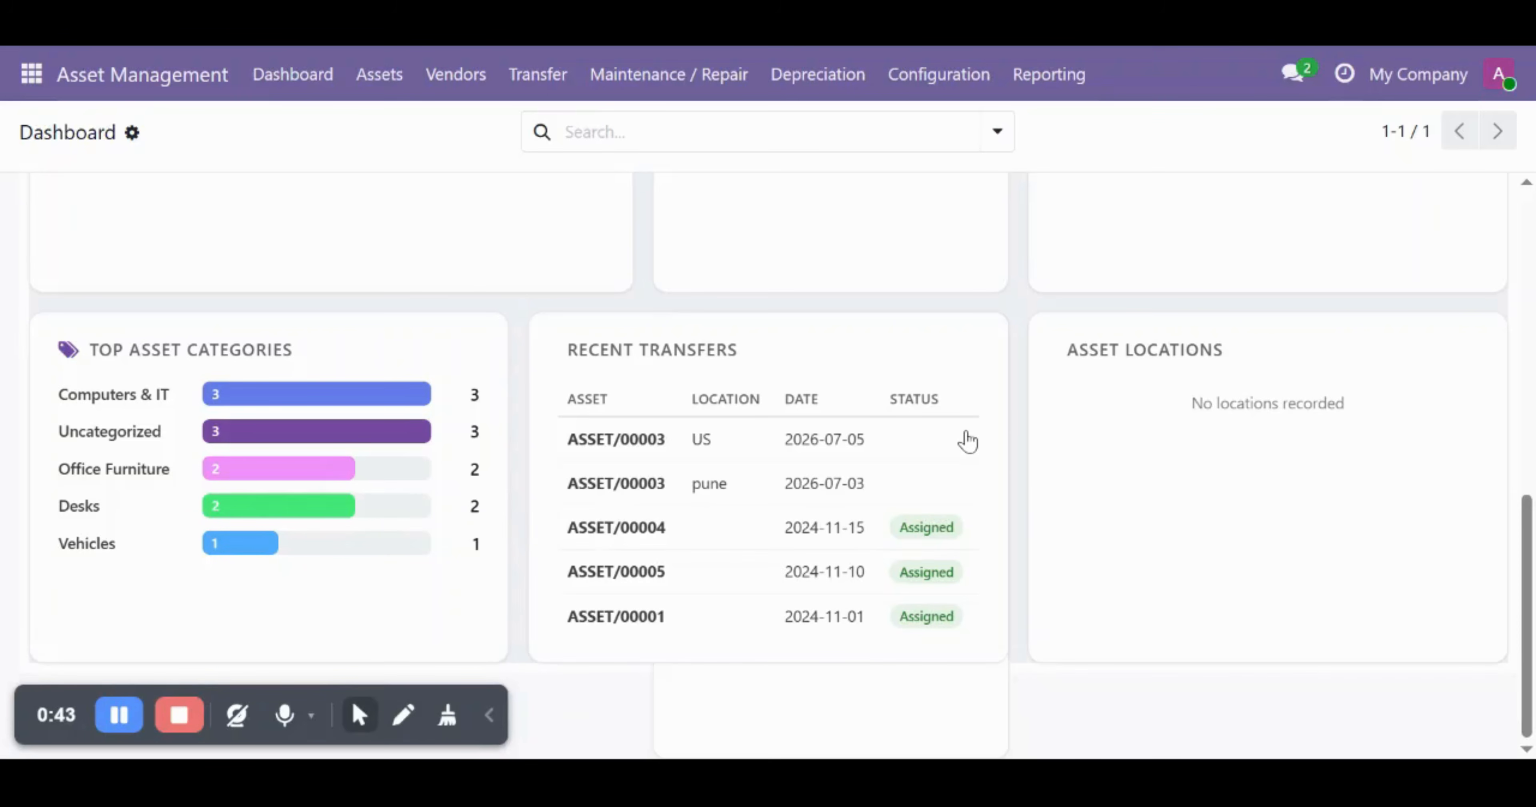
pyautogui.scroll(10, 964, 439)
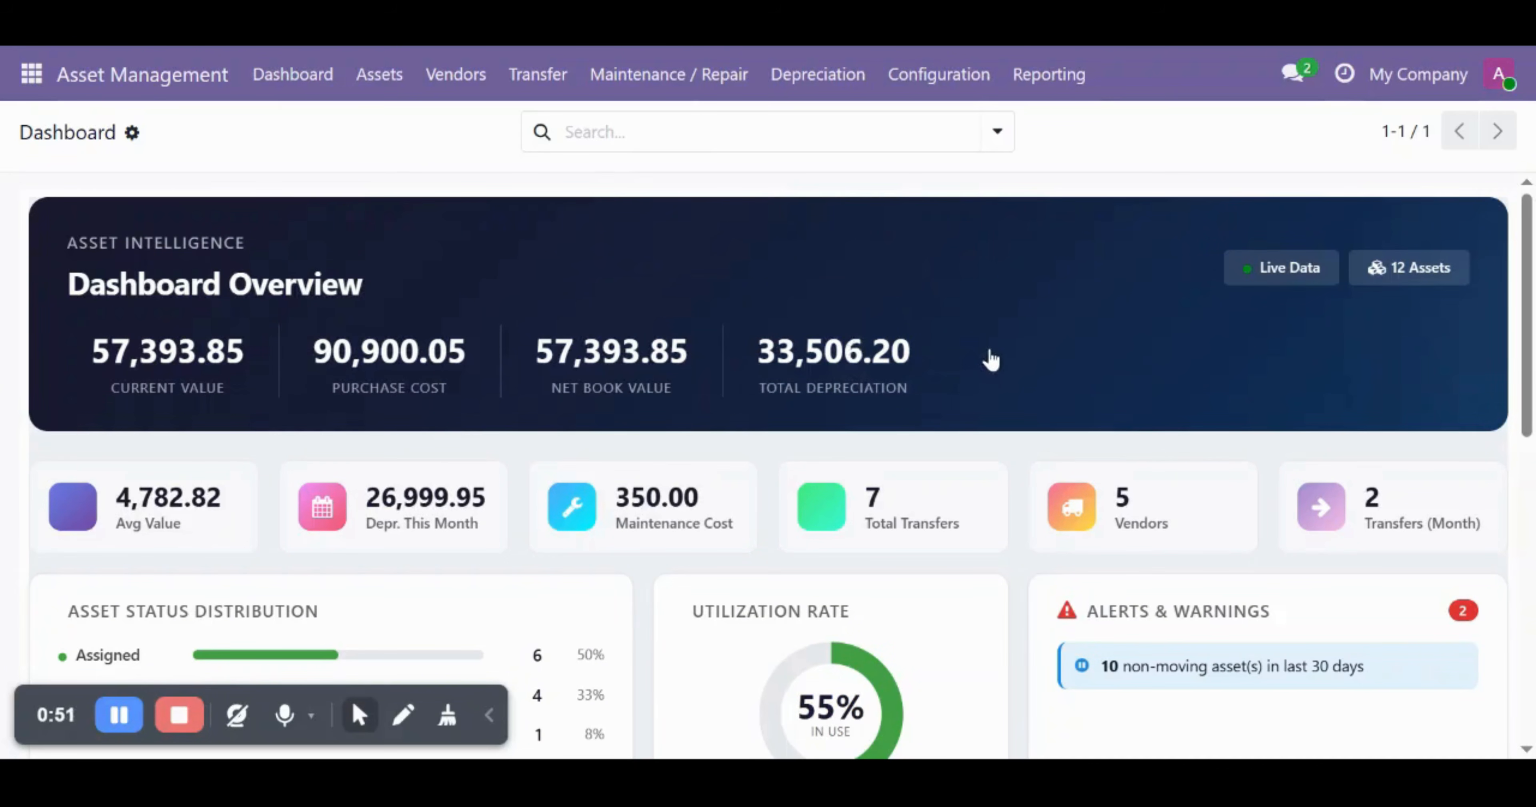
pyautogui.scroll(-5, 1026, 401)
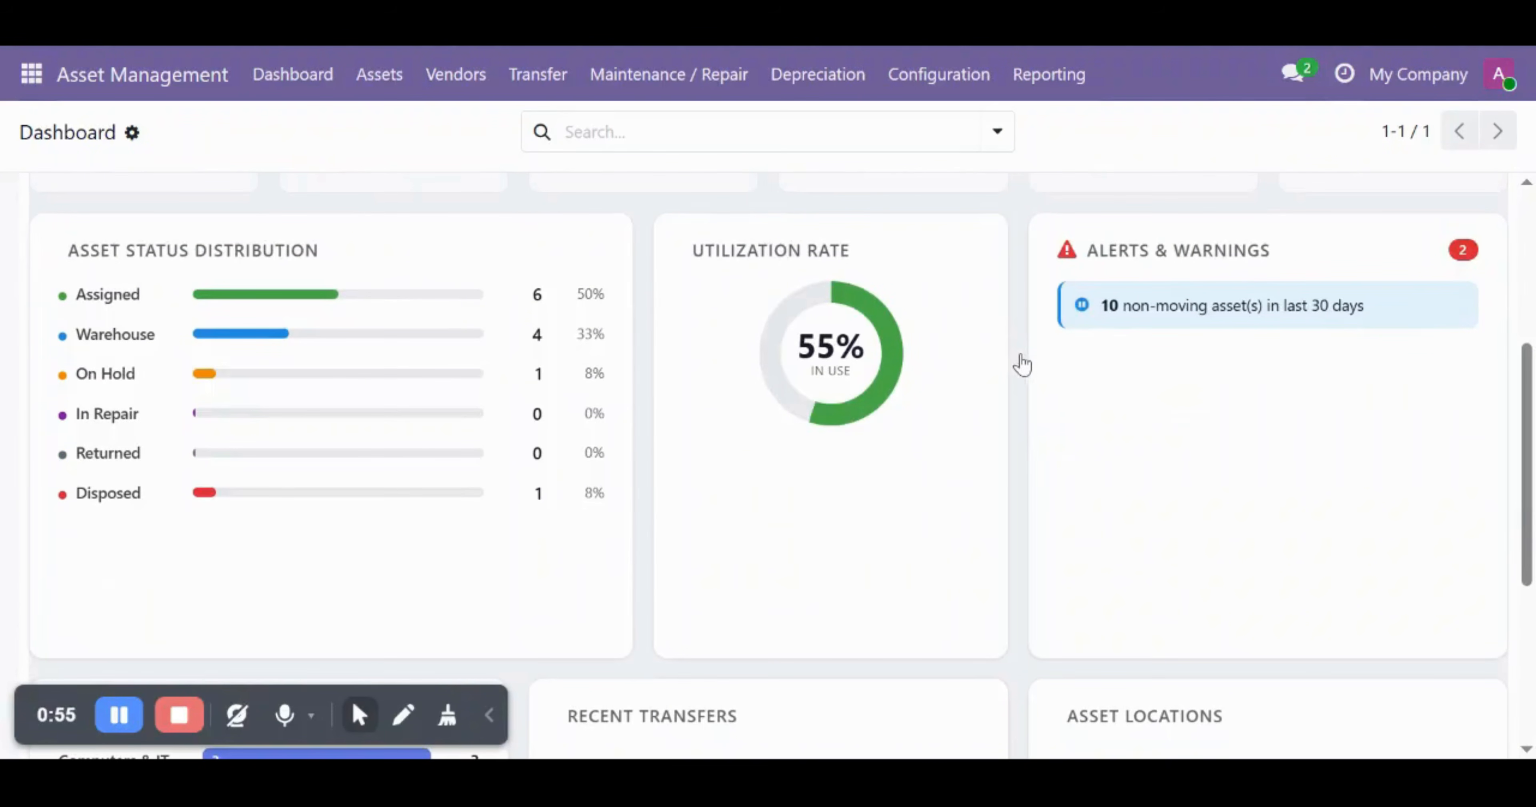
pyautogui.scroll(5, 1018, 364)
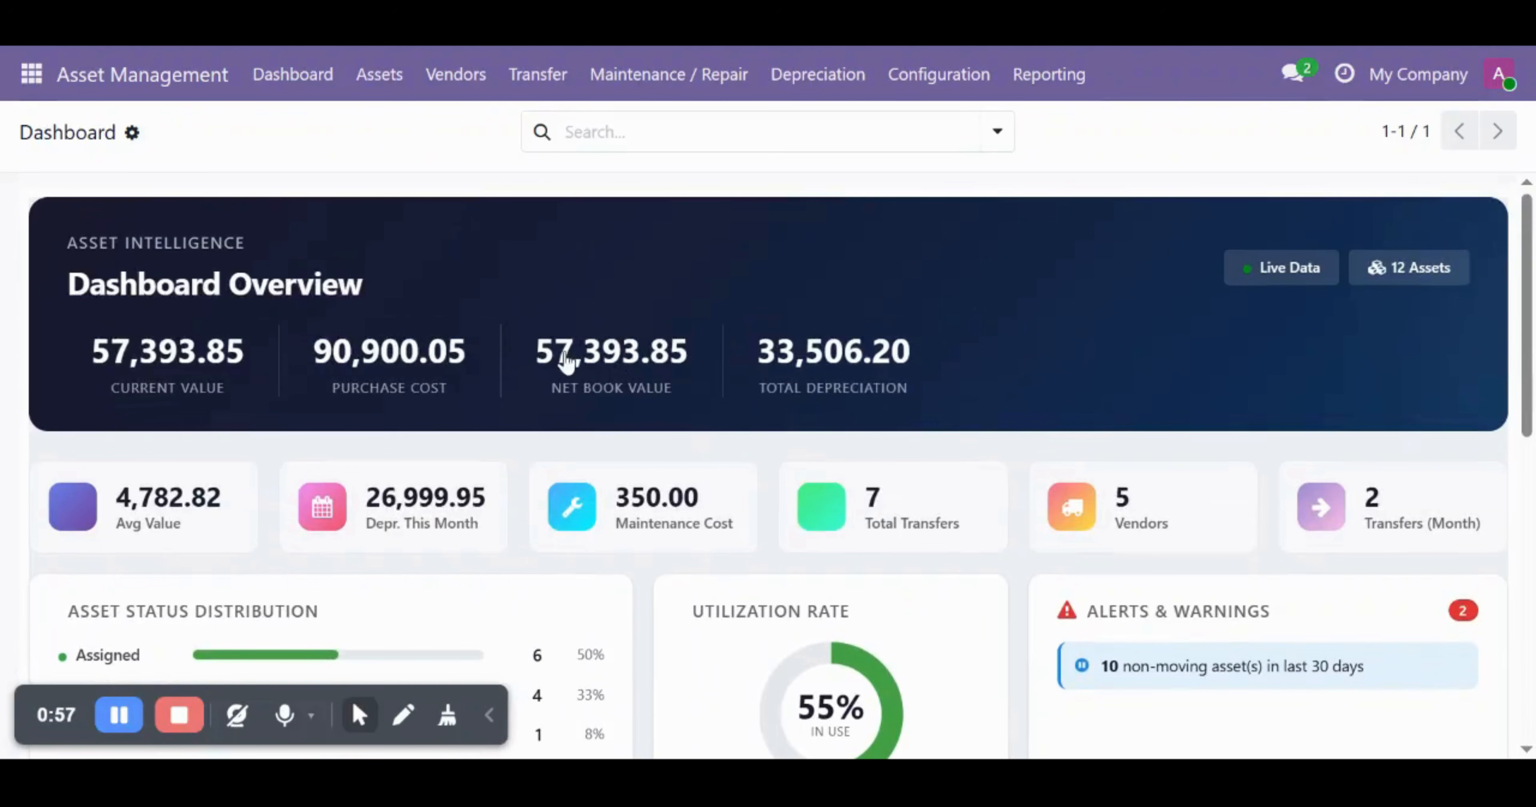